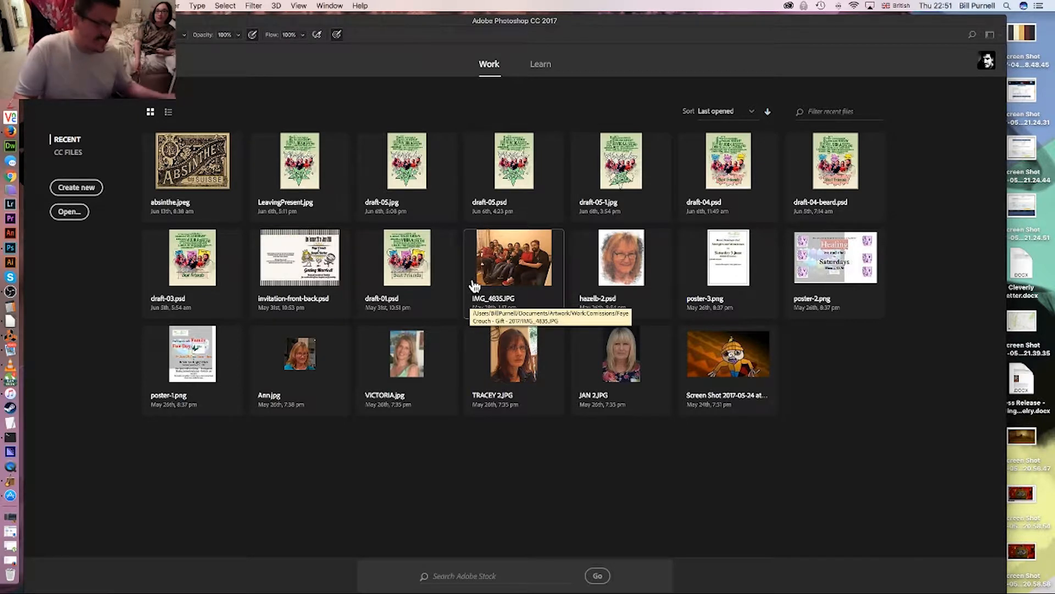
# - Create a new portrait A4 document, 210 x 297 mm at 300 pixels/inch, in RGB Color with a white background
pyautogui.press('super+n')
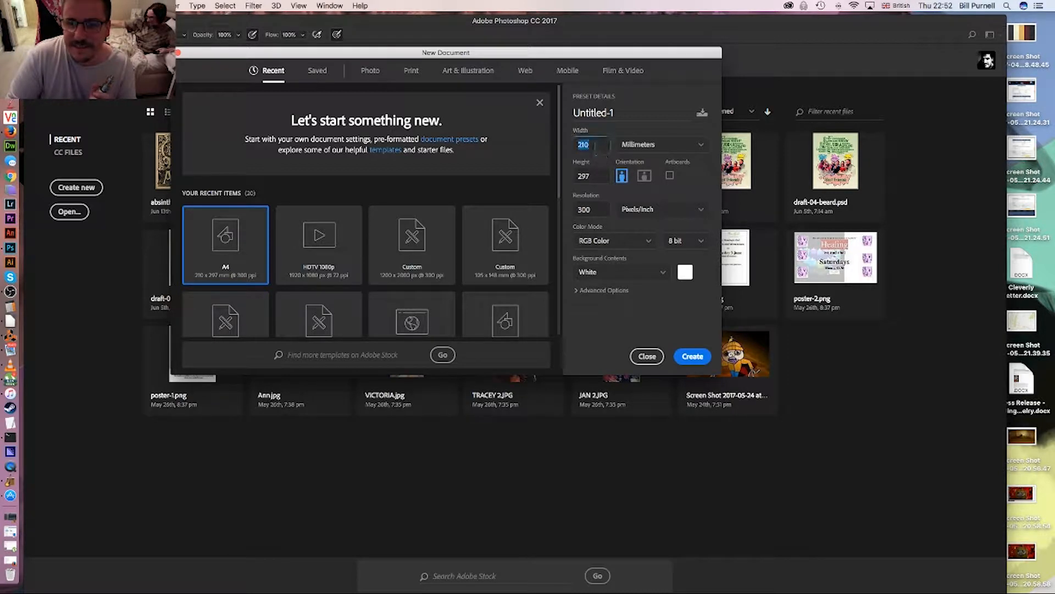
pyautogui.doubleClick(598, 146)
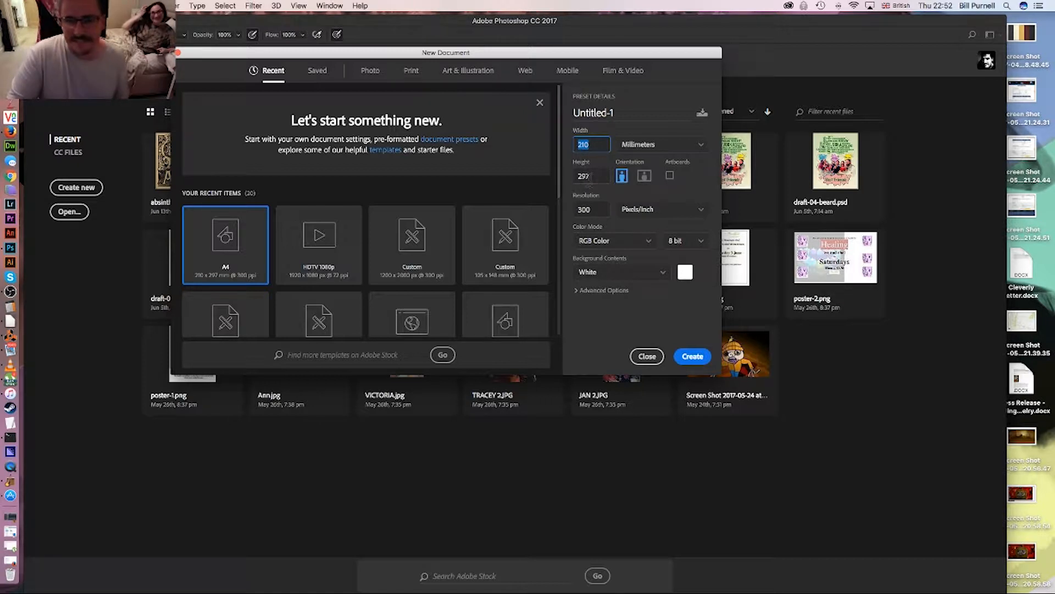
pyautogui.doubleClick(597, 176)
pyautogui.doubleClick(593, 207)
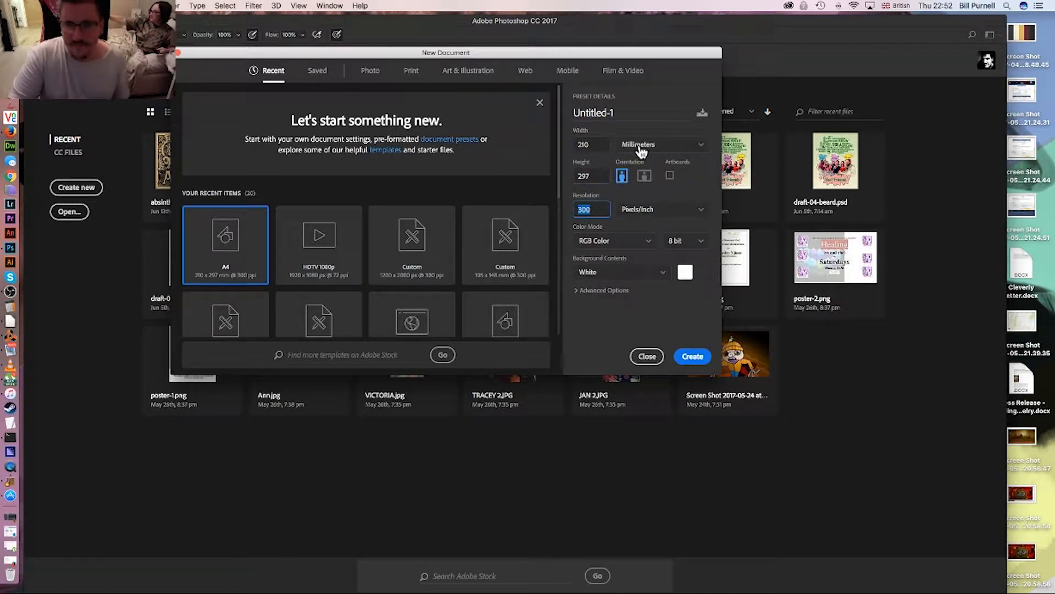
pyautogui.doubleClick(604, 145)
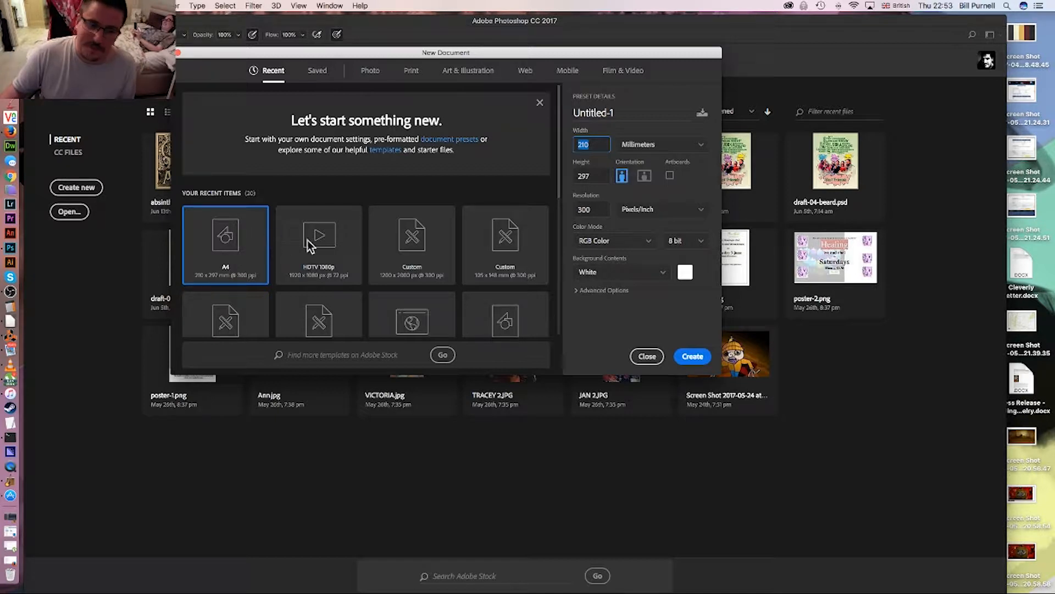
pyautogui.click(250, 241)
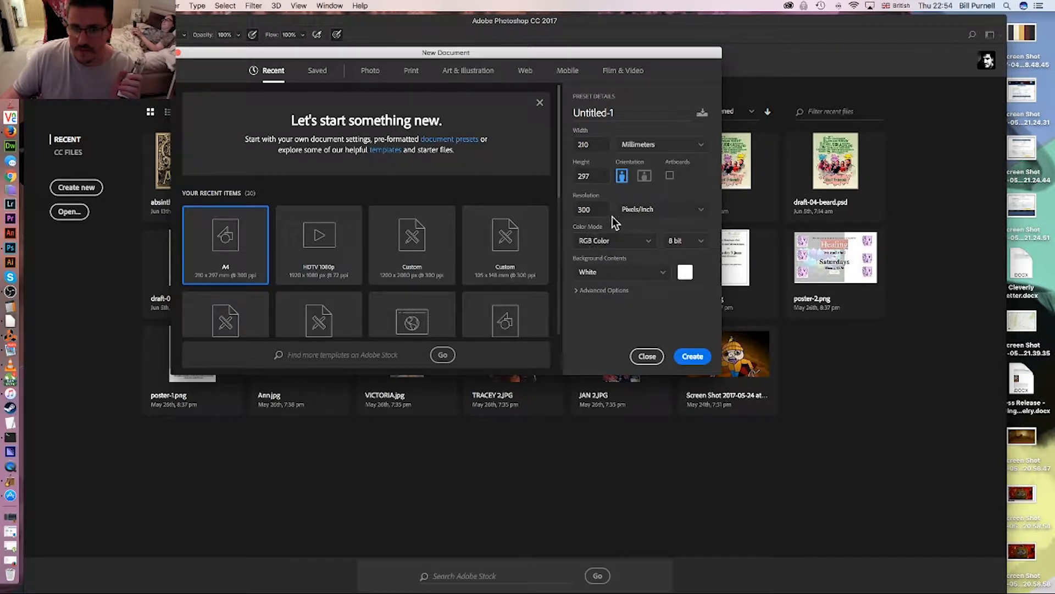
pyautogui.click(655, 216)
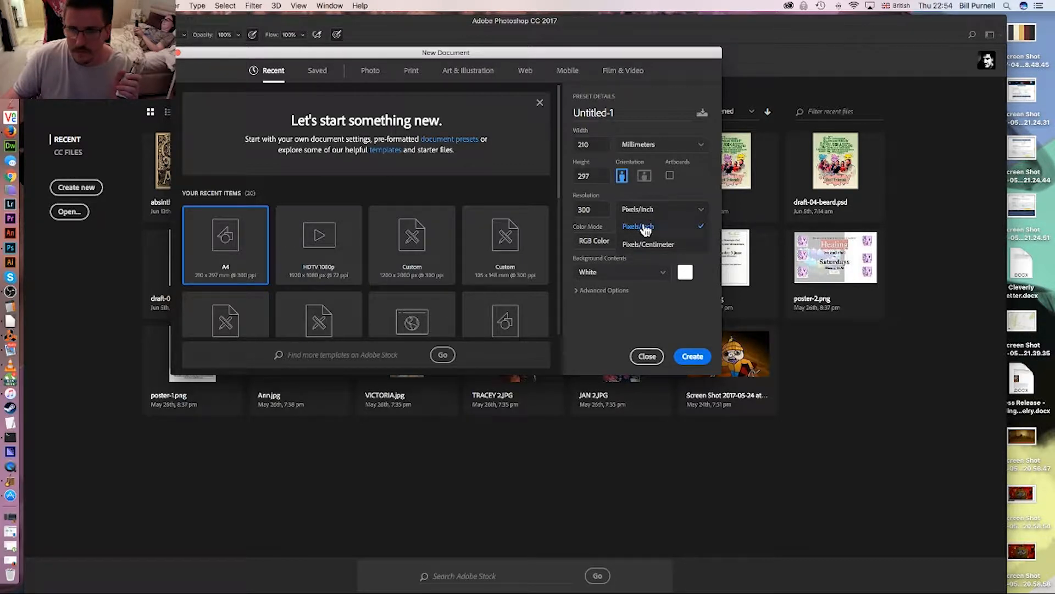
pyautogui.click(647, 211)
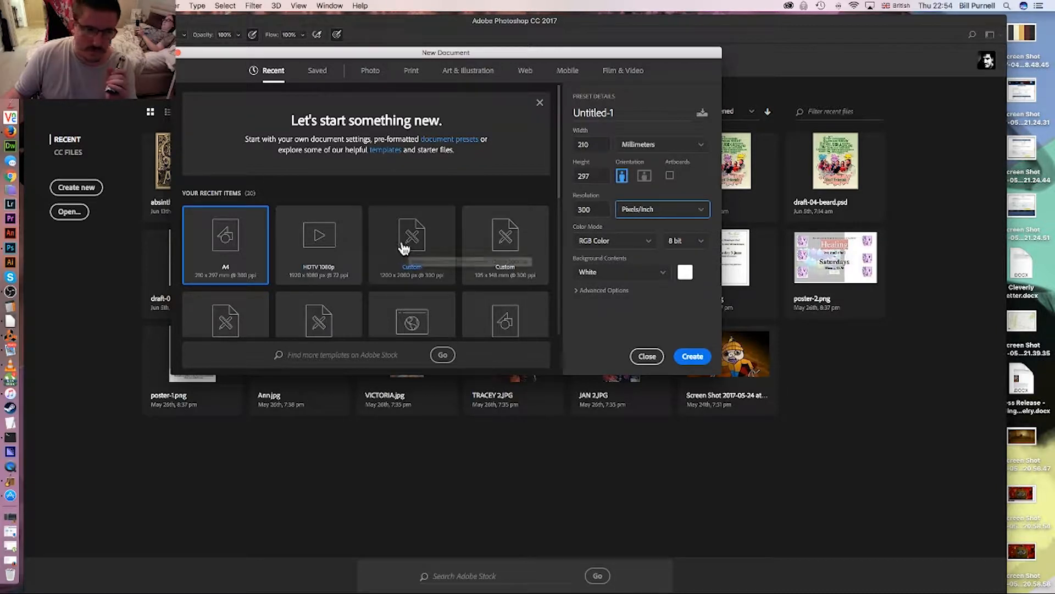
pyautogui.scroll(-2, 337, 266)
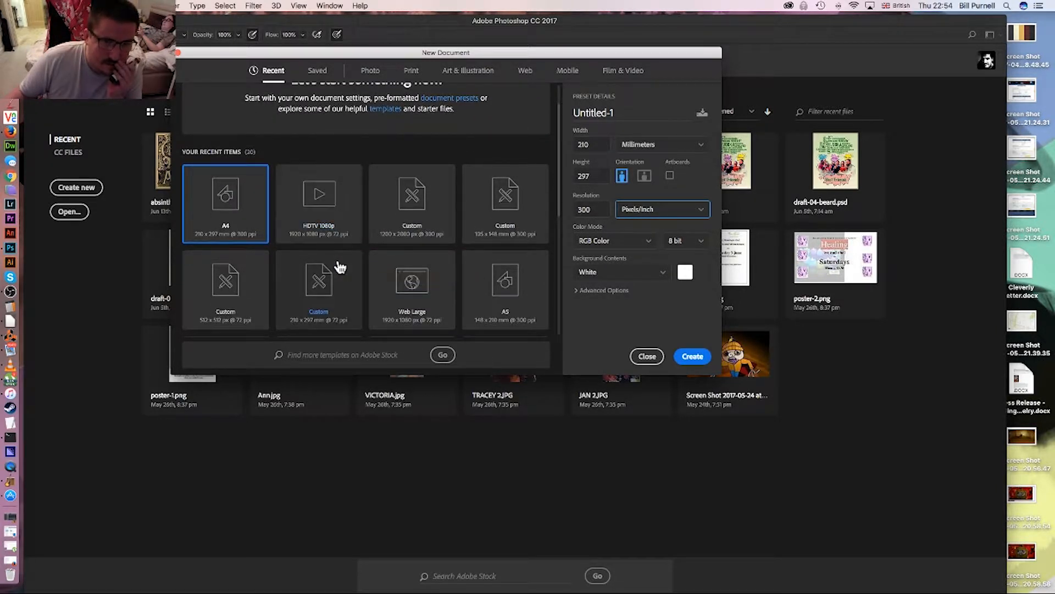
pyautogui.click(255, 234)
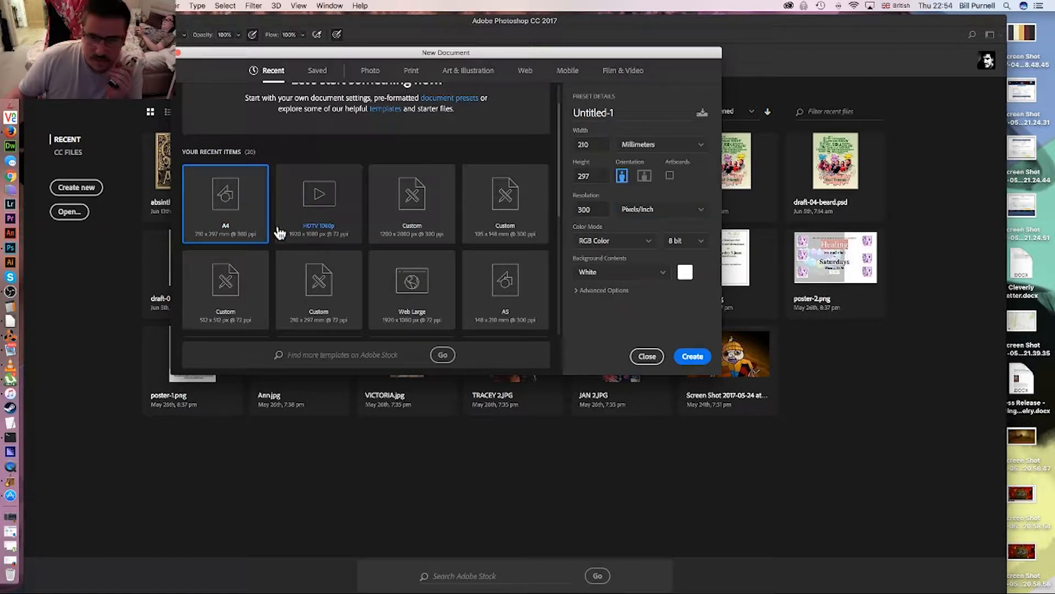
pyautogui.click(694, 357)
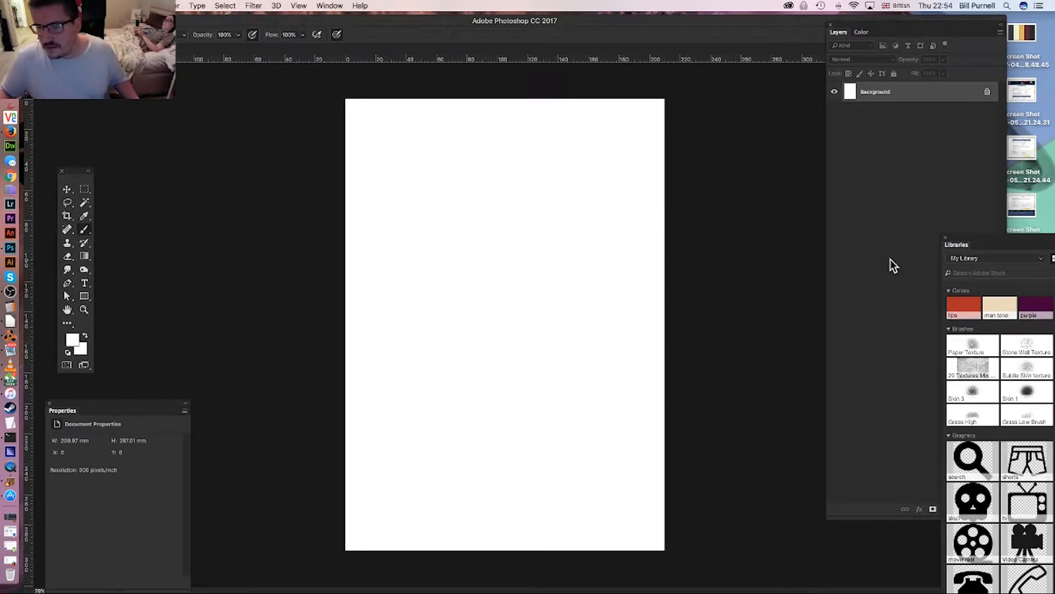
# - Add a new layer above the background and rename it "first sketch"
pyautogui.moveTo(885, 28); pyautogui.dragTo(825, 23)
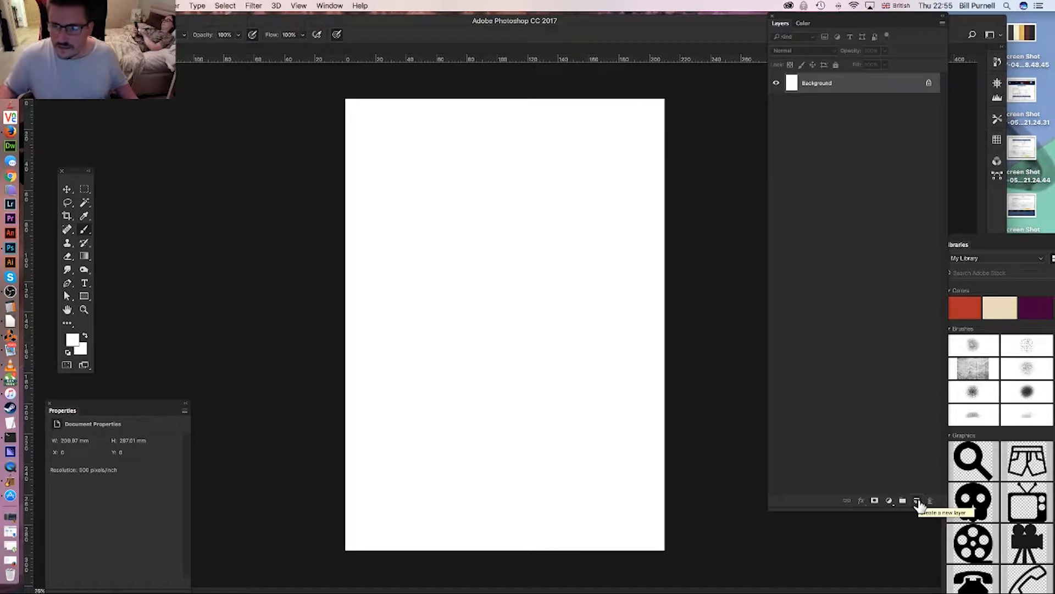
pyautogui.click(917, 501)
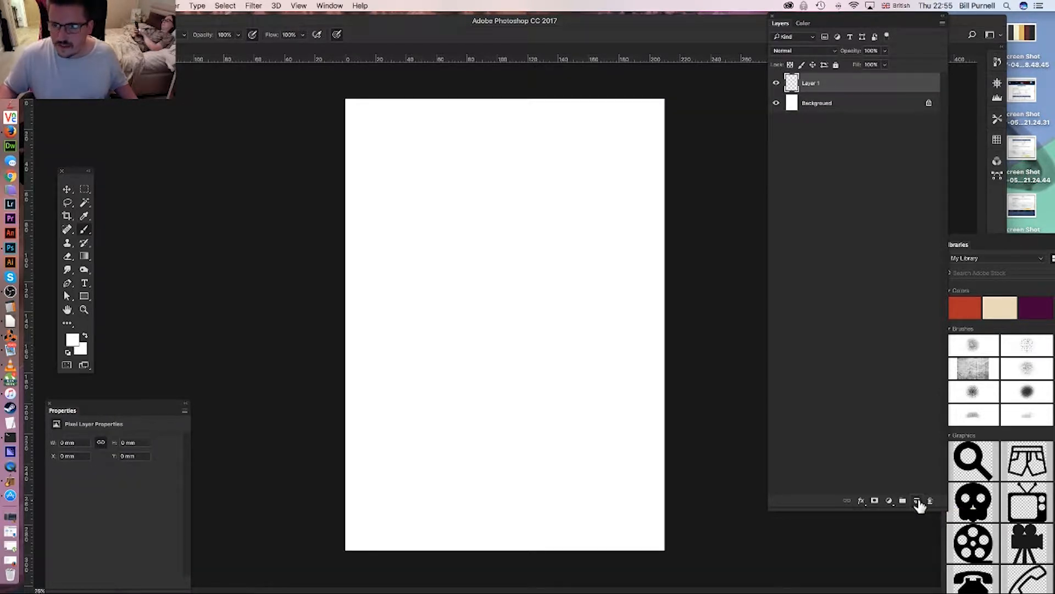
pyautogui.doubleClick(813, 83)
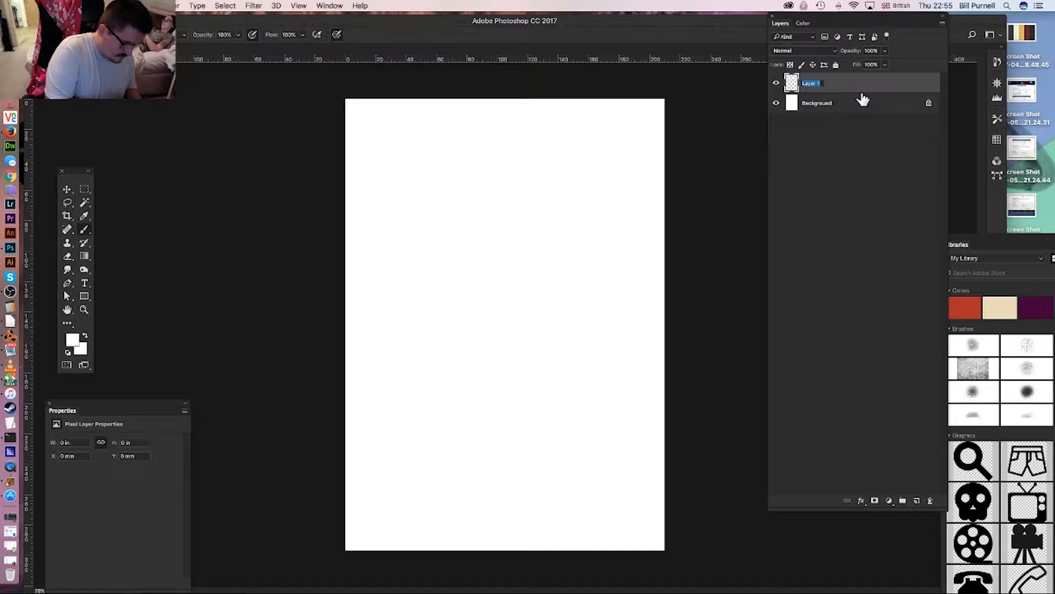
pyautogui.press('BackSpace')
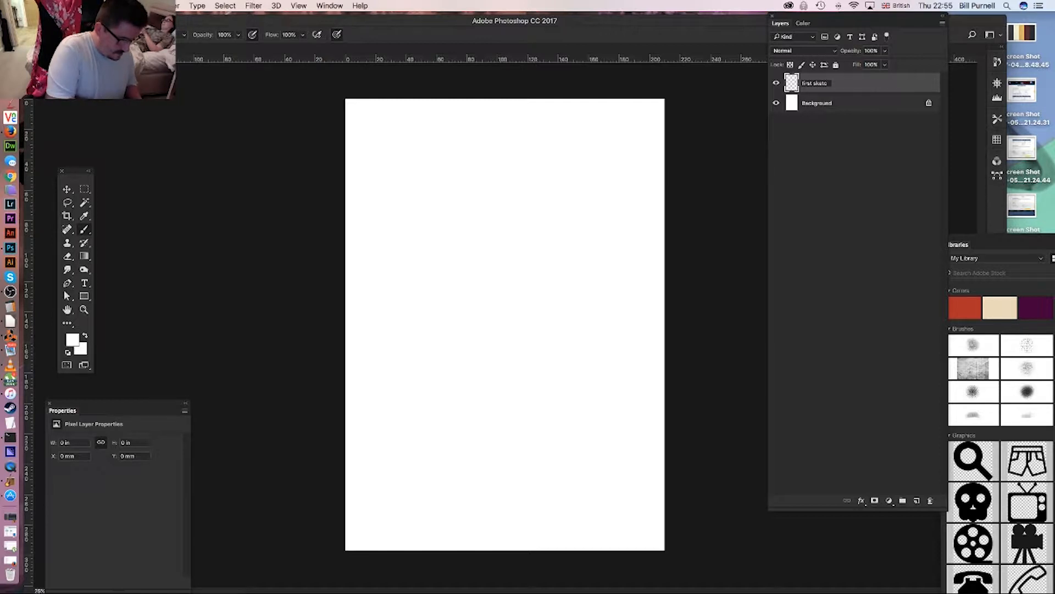
pyautogui.write('first sketch')
pyautogui.press('Return')
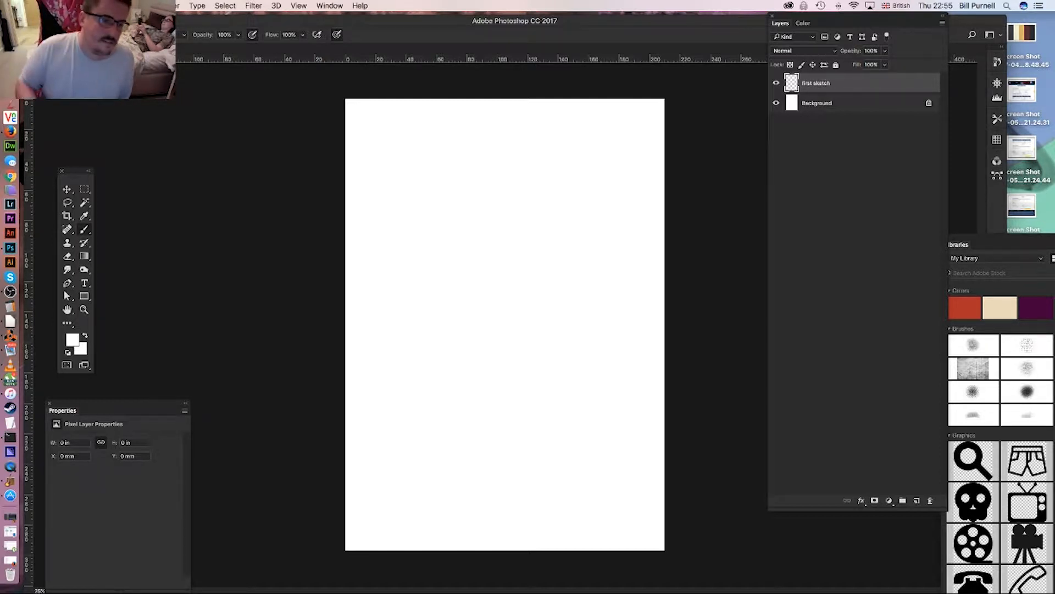
# - Set the foreground colour to black (#000000) and reduce the hard round brush to about 38 px
pyautogui.click(72, 340)
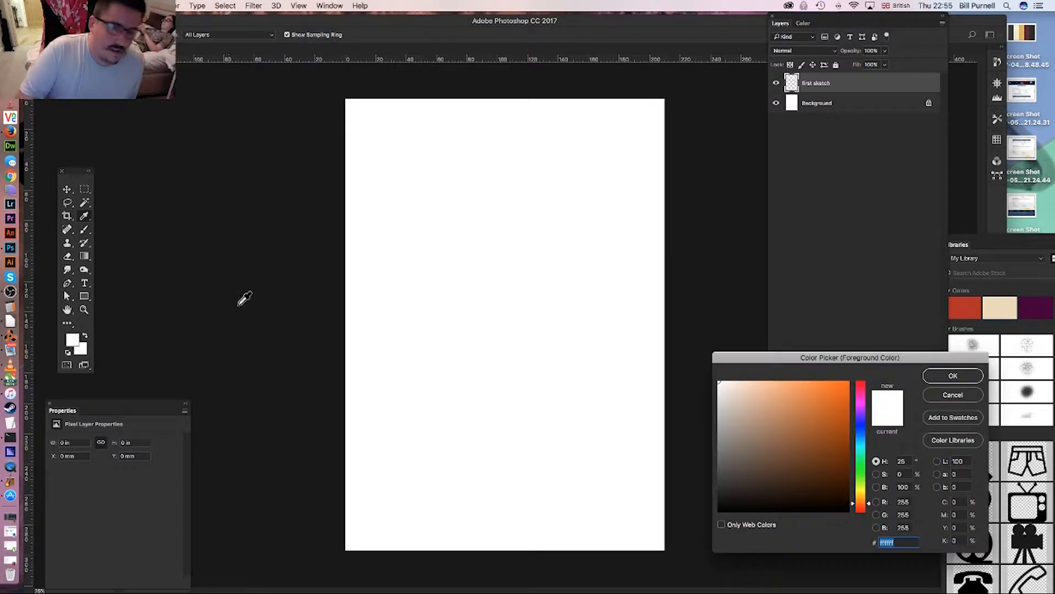
pyautogui.moveTo(781, 427); pyautogui.dragTo(635, 543)
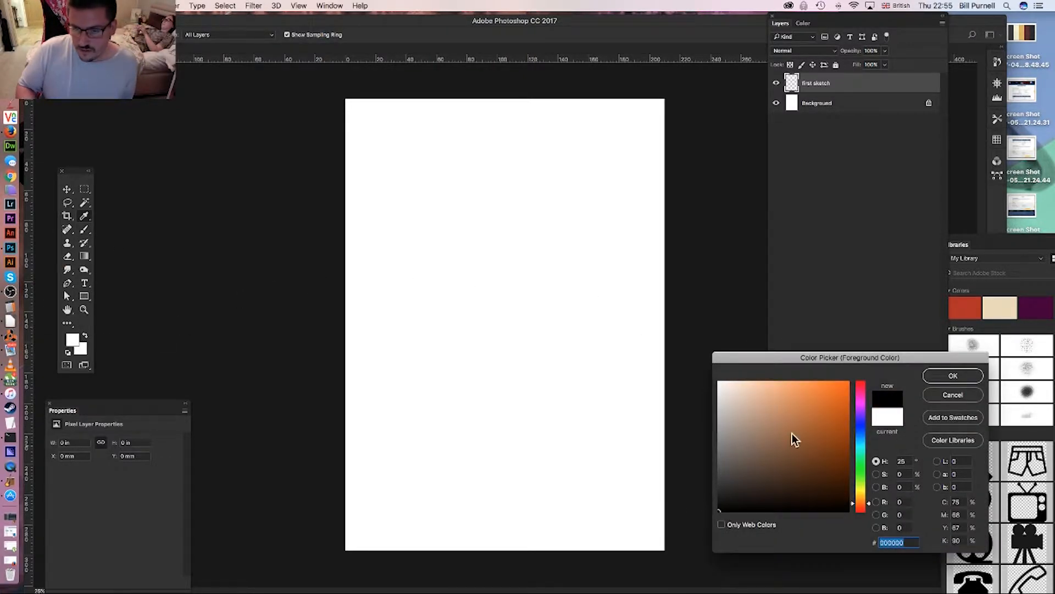
pyautogui.click(953, 377)
pyautogui.rightClick(422, 222)
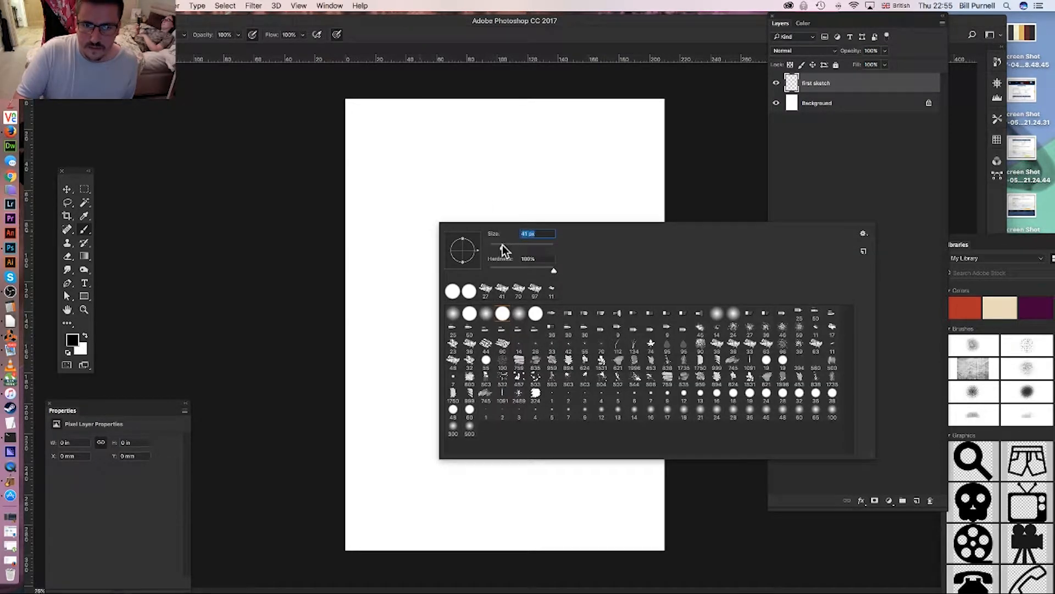
pyautogui.moveTo(500, 245); pyautogui.dragTo(502, 244)
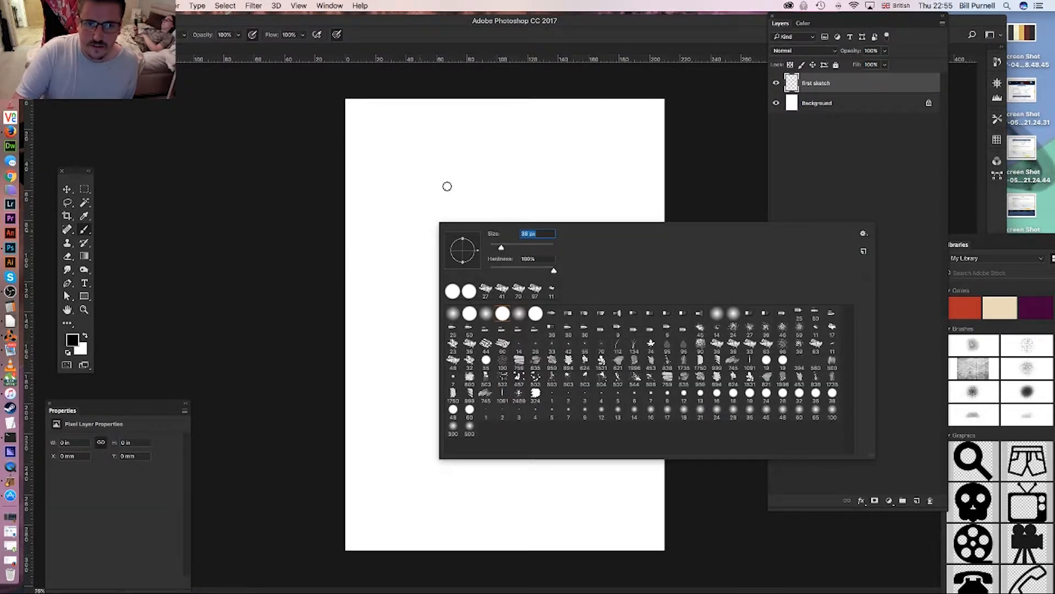
pyautogui.click(292, 222)
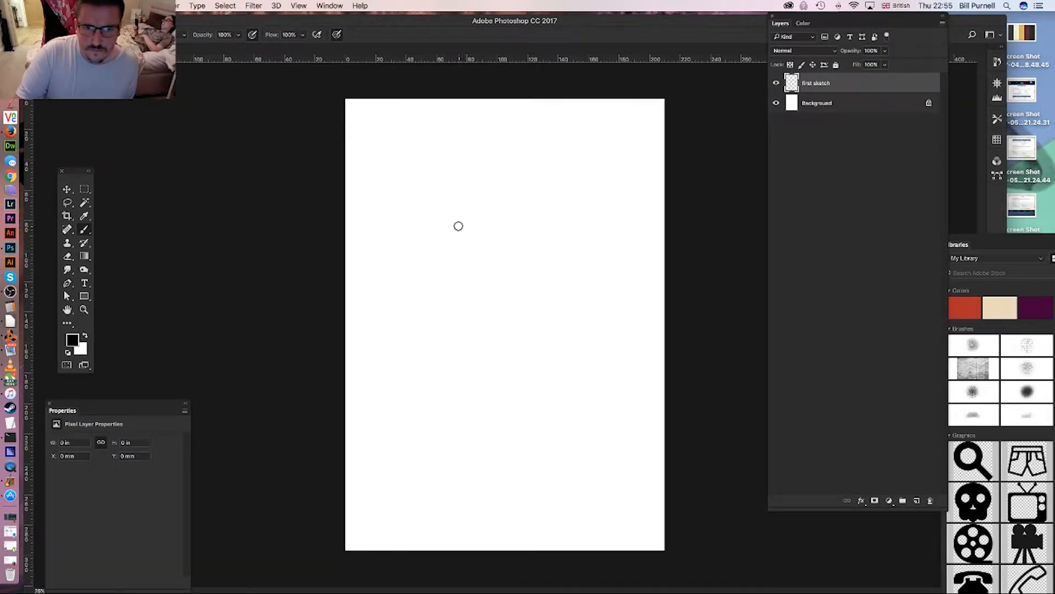
# - Brush a bold circle about 38 mm tall, a smaller thin circle to its right, and a light curved stroke below them
pyautogui.moveTo(433, 216)
pyautogui.mouseDown()
pyautogui.moveTo(433, 265)
pyautogui.moveTo(455, 221)
pyautogui.moveTo(428, 227)
pyautogui.mouseUp()
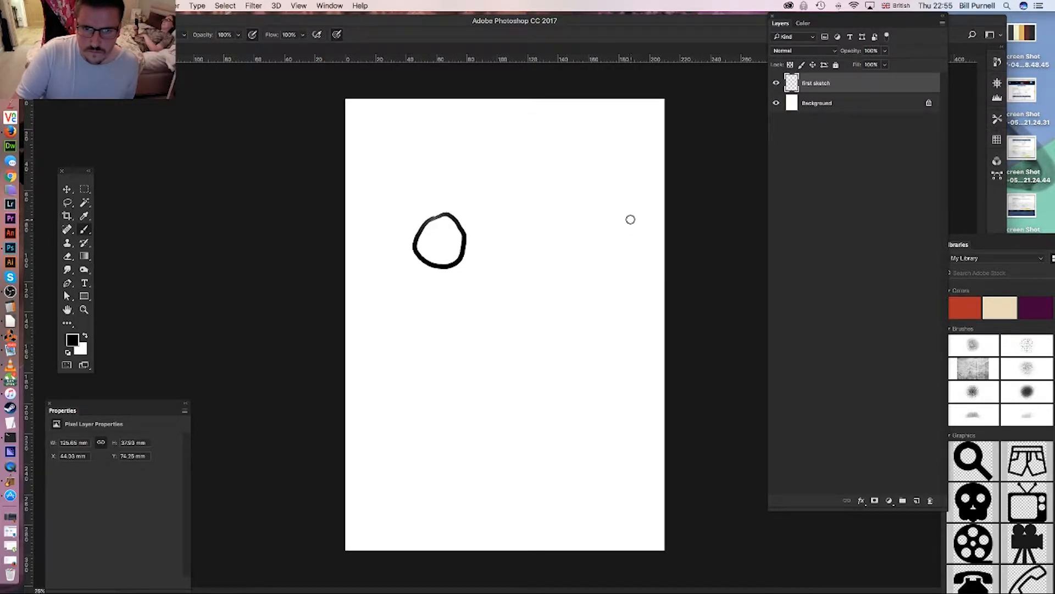
pyautogui.moveTo(629, 219)
pyautogui.mouseDown()
pyautogui.moveTo(636, 251)
pyautogui.moveTo(651, 227)
pyautogui.moveTo(616, 225)
pyautogui.mouseUp()
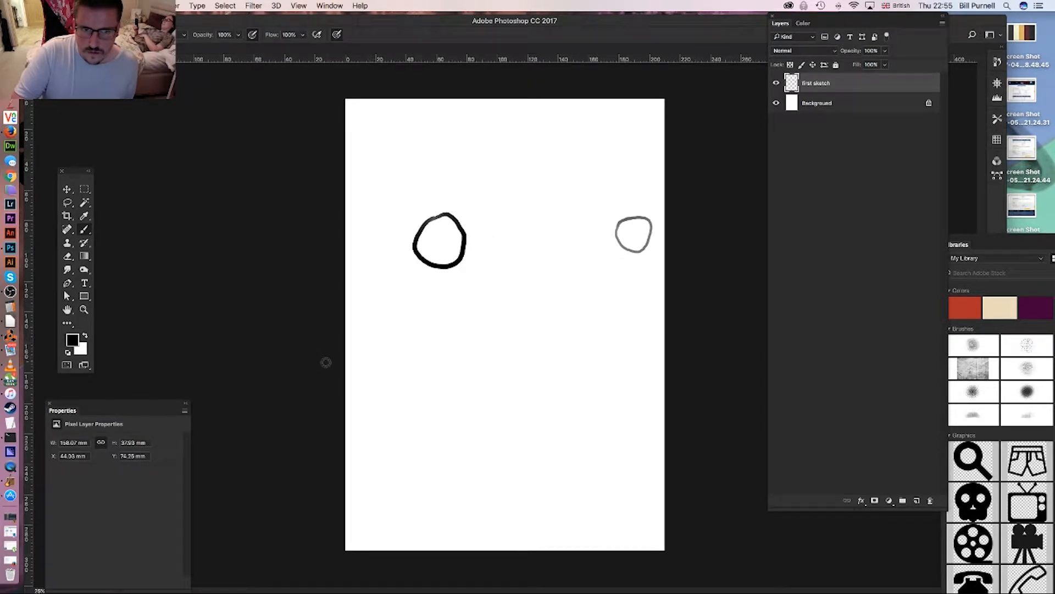
pyautogui.moveTo(424, 381)
pyautogui.mouseDown()
pyautogui.moveTo(395, 389)
pyautogui.moveTo(385, 372)
pyautogui.moveTo(411, 334)
pyautogui.moveTo(525, 262)
pyautogui.mouseUp()
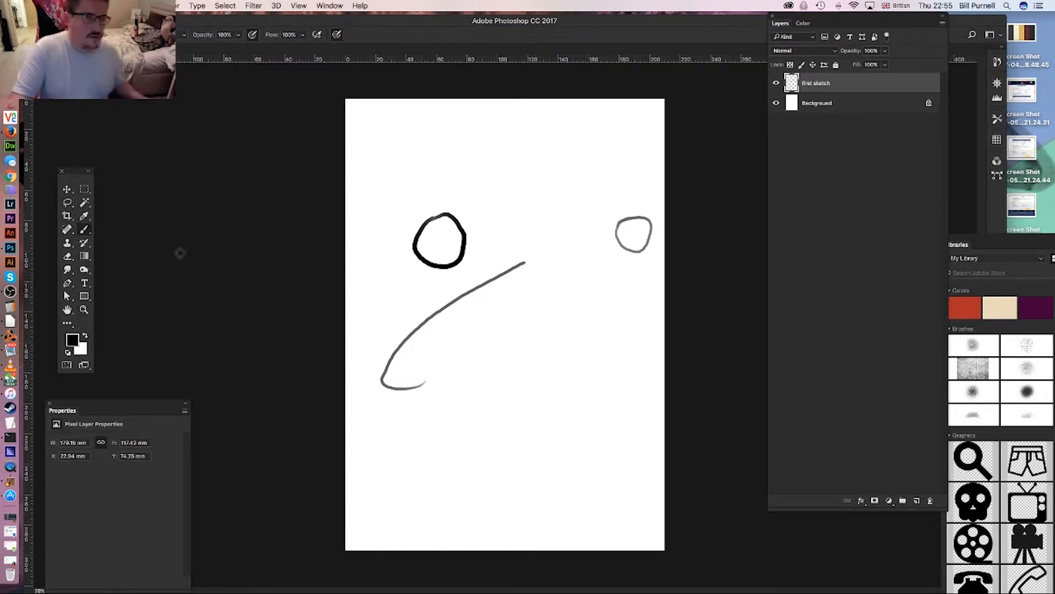
# - Extend the canvas outward on all four sides of the sketch with the Crop tool and apply the crop
pyautogui.click(67, 218)
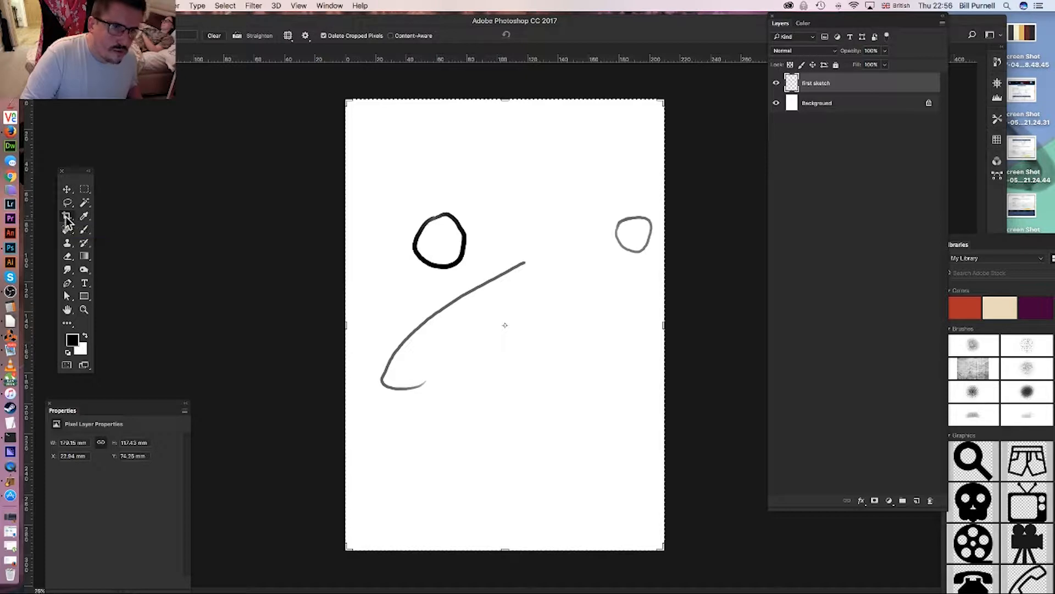
pyautogui.moveTo(343, 238); pyautogui.dragTo(237, 237)
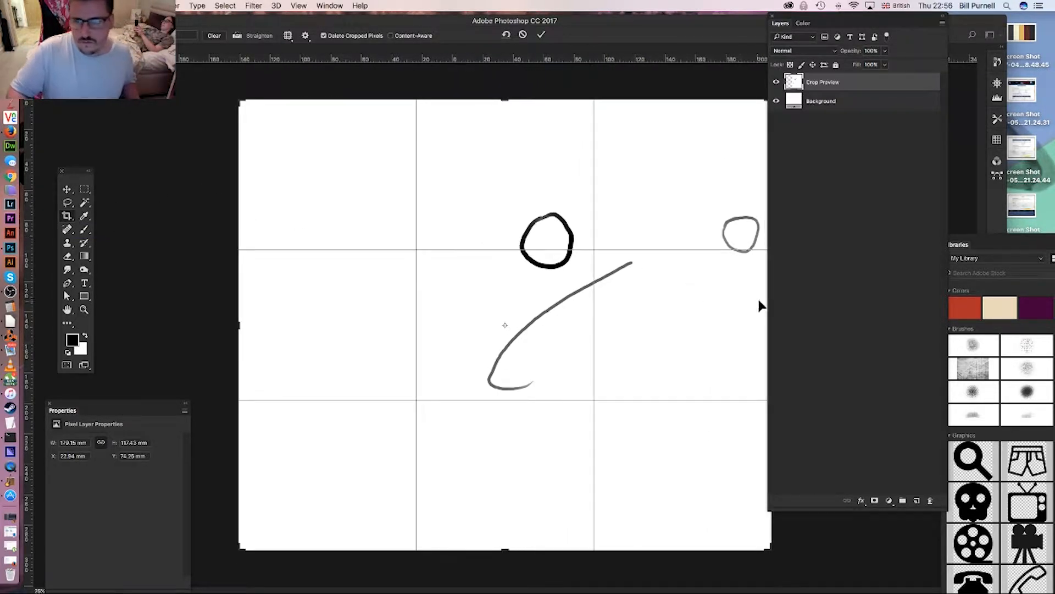
pyautogui.moveTo(768, 302); pyautogui.dragTo(879, 327)
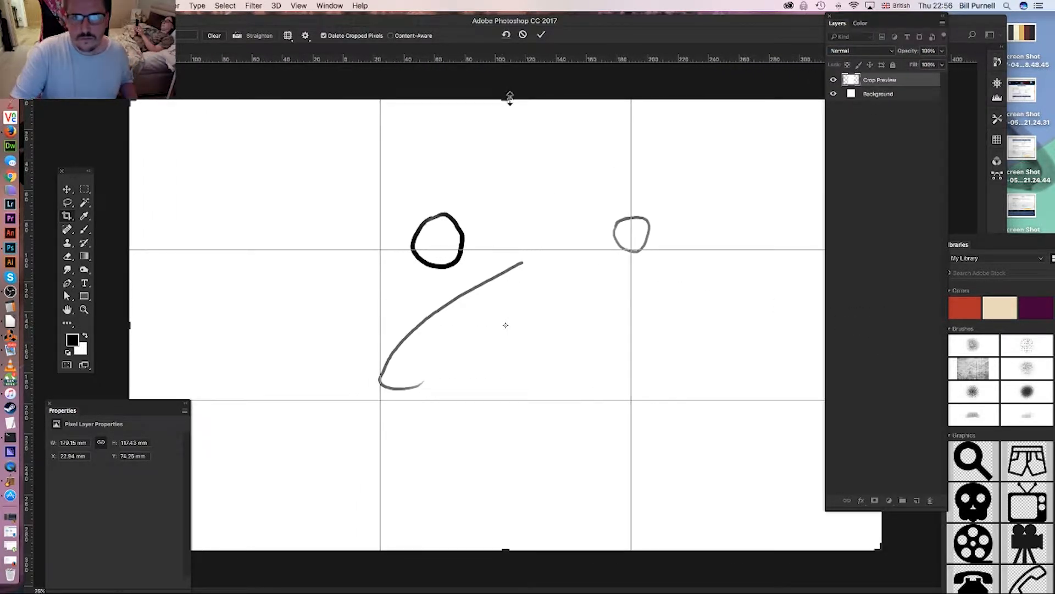
pyautogui.moveTo(506, 99); pyautogui.dragTo(521, 175)
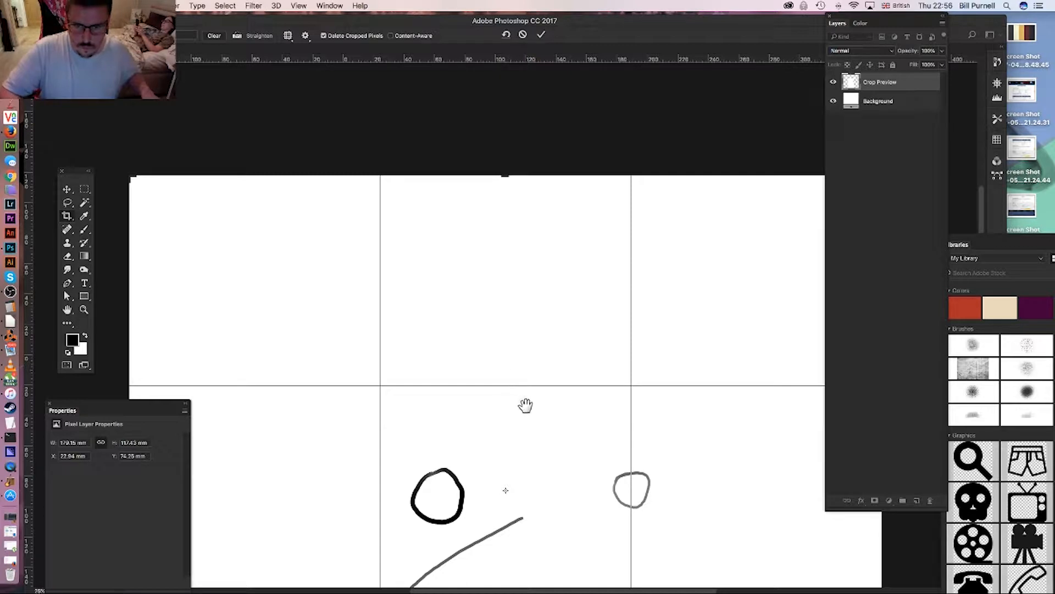
pyautogui.moveTo(530, 384); pyautogui.dragTo(520, 202)
pyautogui.moveTo(530, 451); pyautogui.dragTo(525, 224)
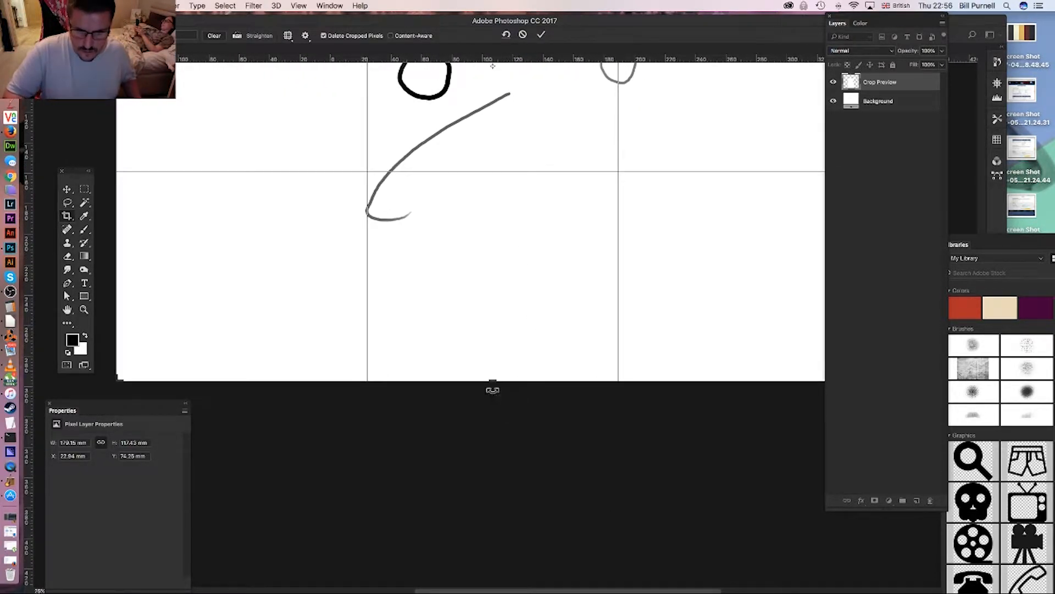
pyautogui.moveTo(491, 385); pyautogui.dragTo(494, 519)
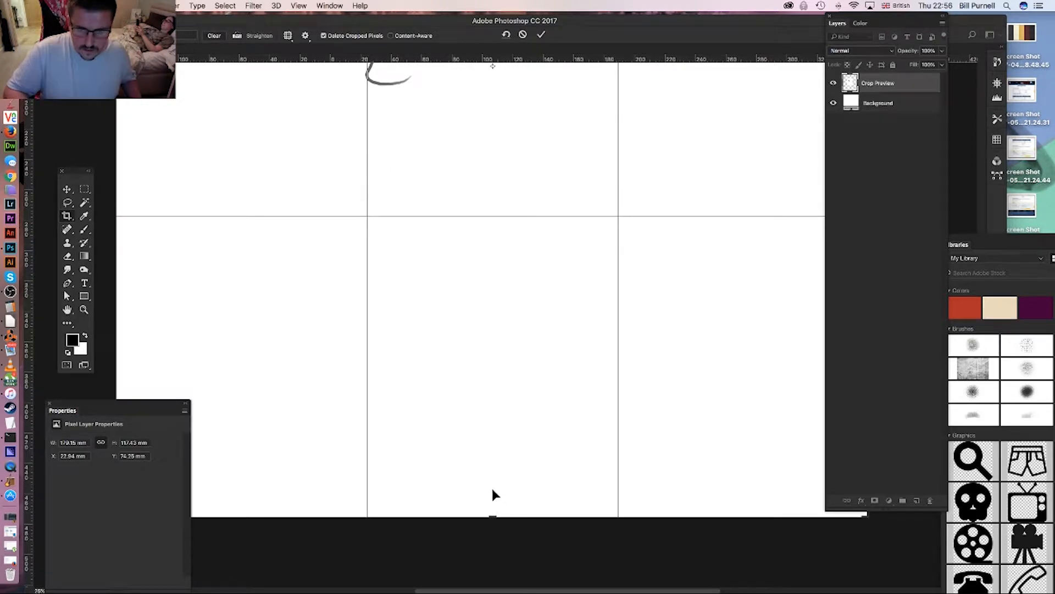
pyautogui.press('Return')
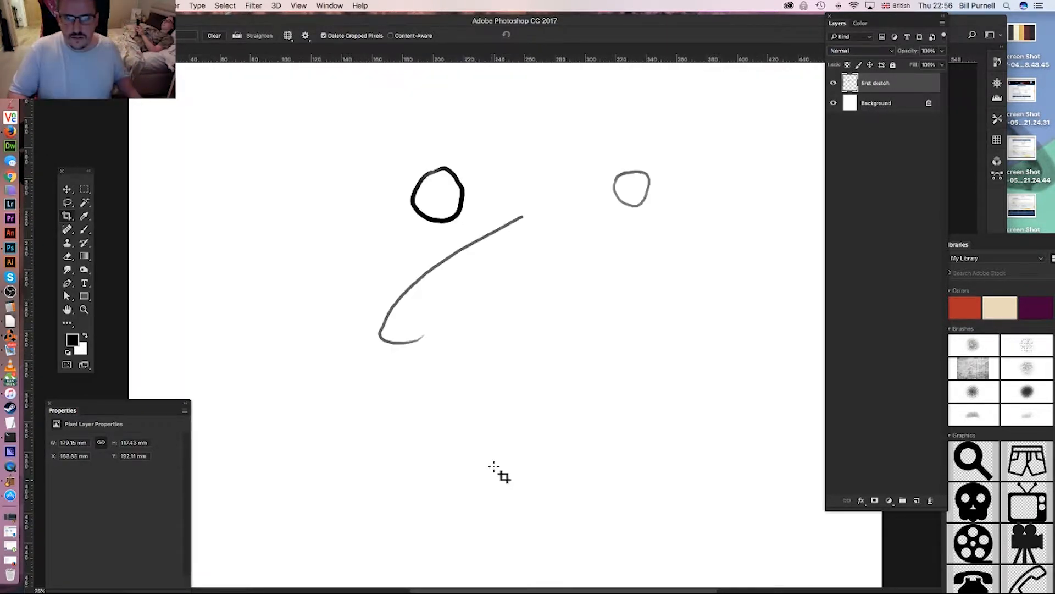
# - Inspect the enlarged canvas around the sketch, first as a whole and again at closer zoom
pyautogui.keyDown('alt'); pyautogui.click(502, 307); pyautogui.keyUp('alt')
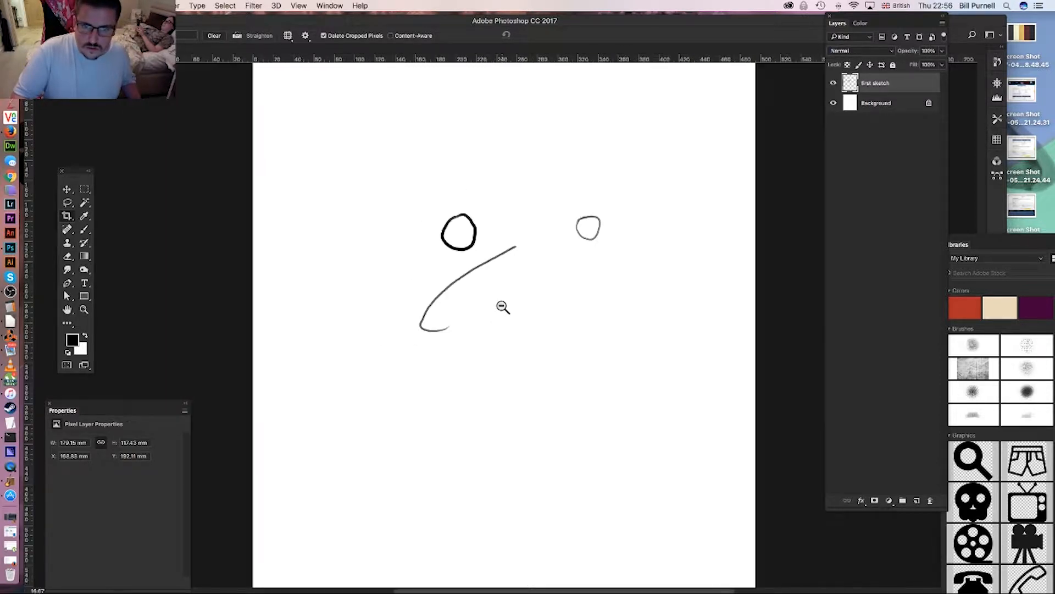
pyautogui.keyDown('alt'); pyautogui.click(538, 288); pyautogui.keyUp('alt')
pyautogui.keyDown('alt'); pyautogui.click(535, 291); pyautogui.keyUp('alt')
pyautogui.keyDown('alt'); pyautogui.click(535, 292); pyautogui.keyUp('alt')
pyautogui.keyDown('alt'); pyautogui.click(533, 296); pyautogui.keyUp('alt')
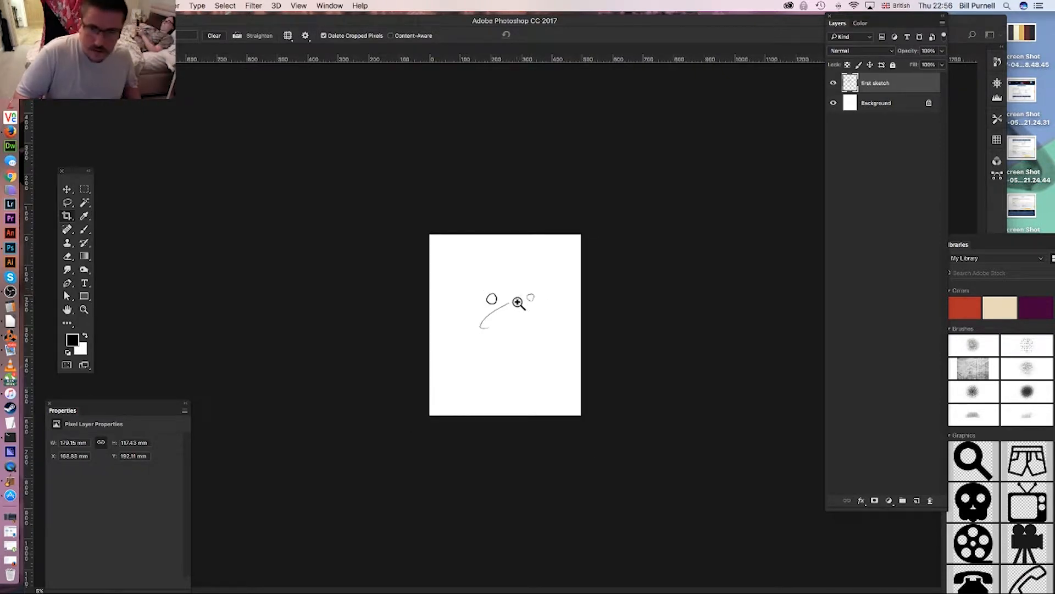
pyautogui.keyDown('super'); pyautogui.click(518, 304); pyautogui.keyUp('super')
pyautogui.click(520, 308)
pyautogui.click(519, 309)
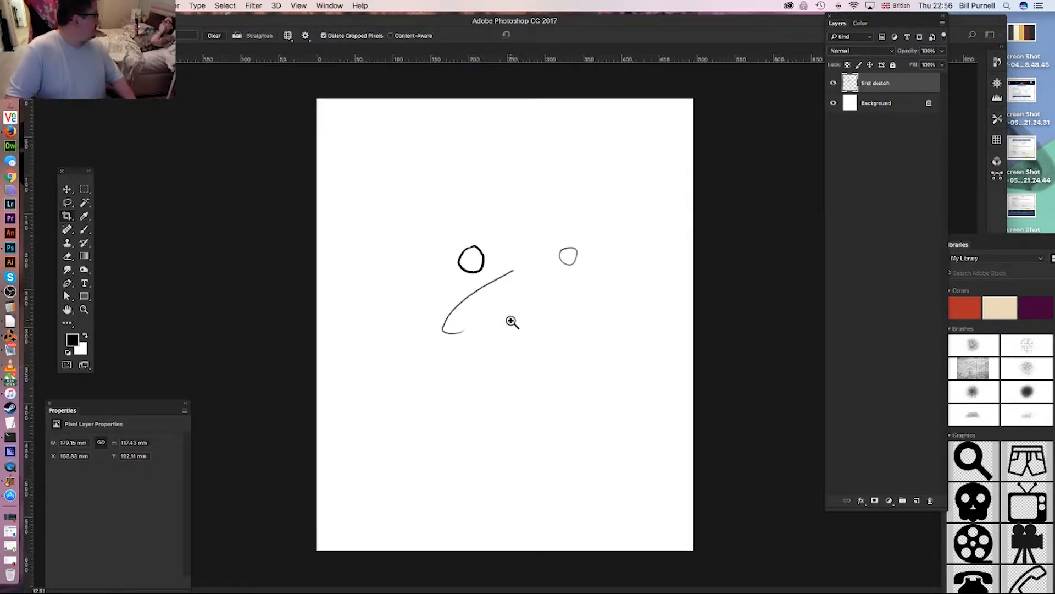
pyautogui.click(527, 303)
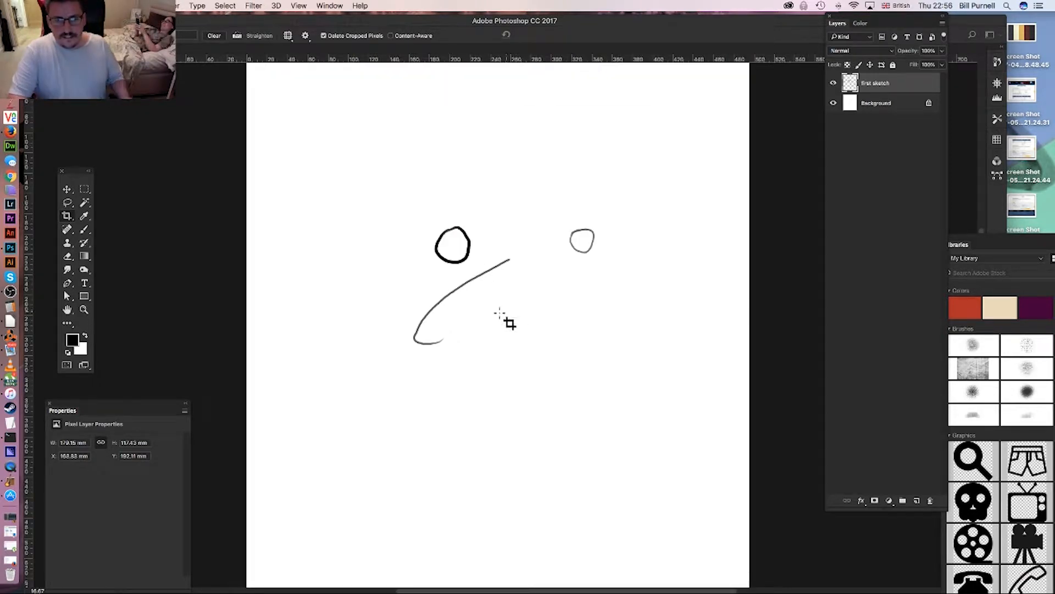
# - Brush a curved nose line between the two circles and thicken the outline of the small circle
pyautogui.click(84, 230)
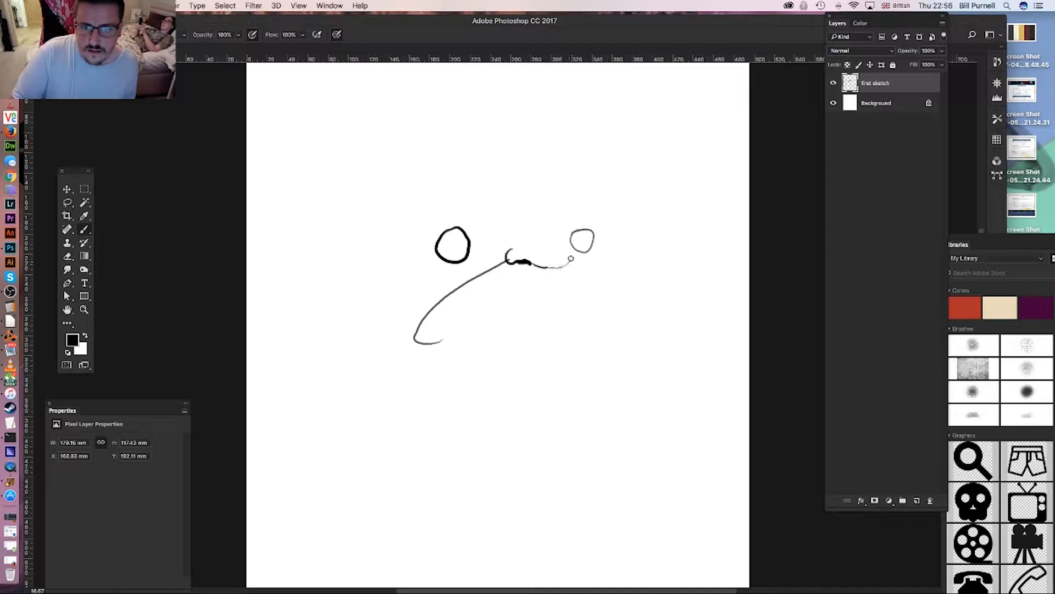
pyautogui.moveTo(570, 255); pyautogui.dragTo(543, 213)
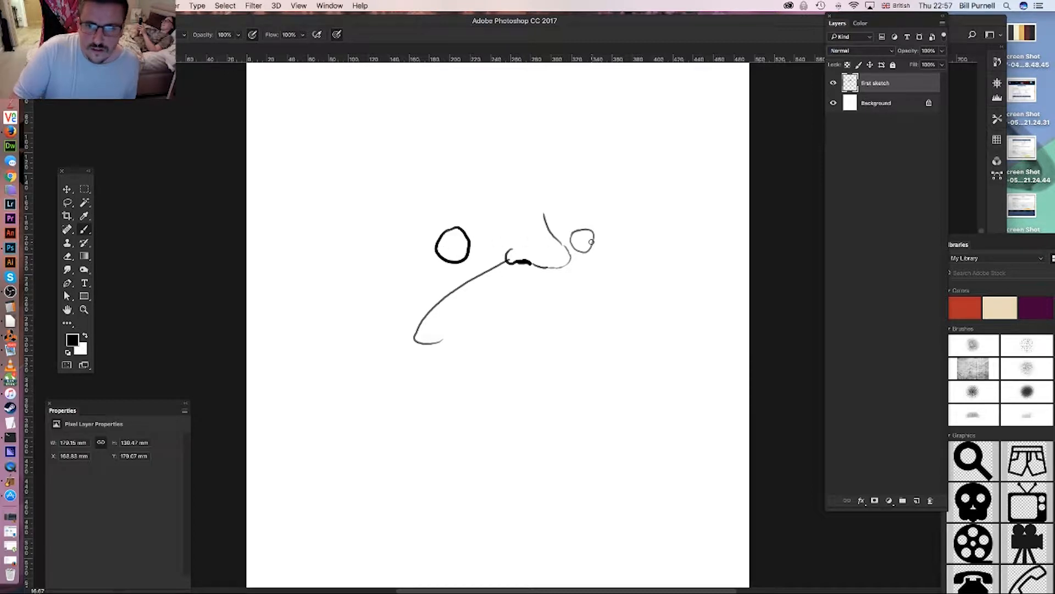
pyautogui.moveTo(580, 234)
pyautogui.mouseDown()
pyautogui.moveTo(591, 255)
pyautogui.moveTo(598, 239)
pyautogui.moveTo(572, 242)
pyautogui.moveTo(585, 251)
pyautogui.moveTo(587, 230)
pyautogui.moveTo(568, 239)
pyautogui.moveTo(582, 253)
pyautogui.moveTo(586, 228)
pyautogui.mouseUp()
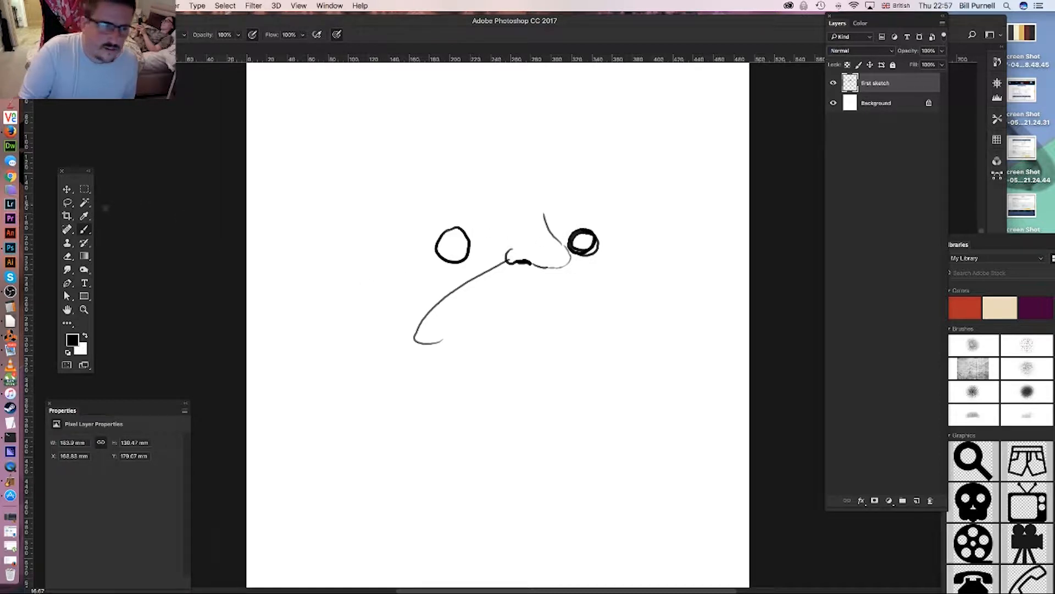
# - Erase the bold circle and brush a larger round eye with a small pupil dot in its place
pyautogui.click(68, 256)
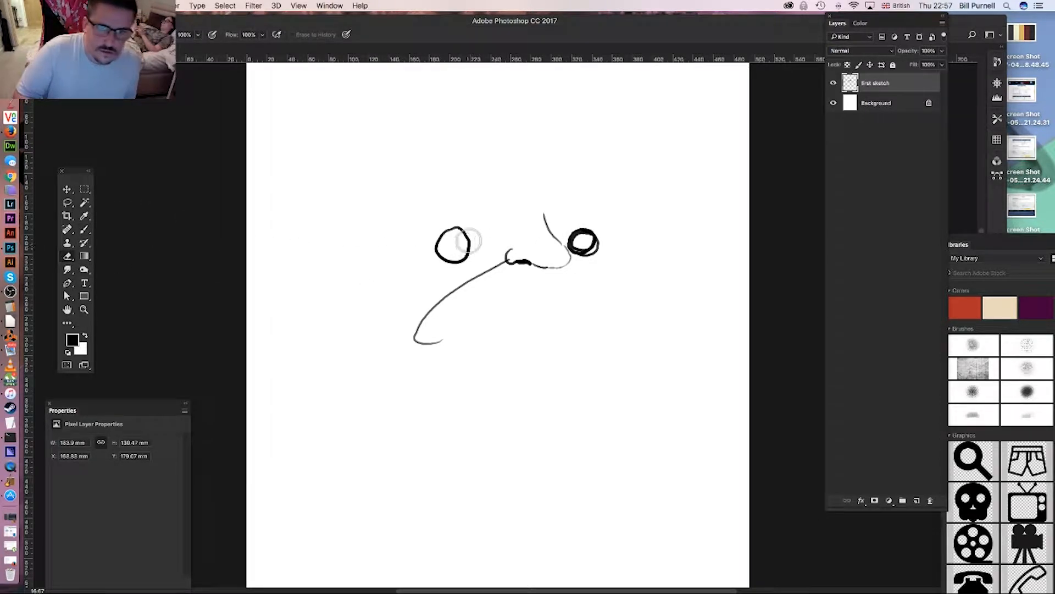
pyautogui.moveTo(471, 242)
pyautogui.mouseDown()
pyautogui.moveTo(428, 264)
pyautogui.moveTo(453, 226)
pyautogui.mouseUp()
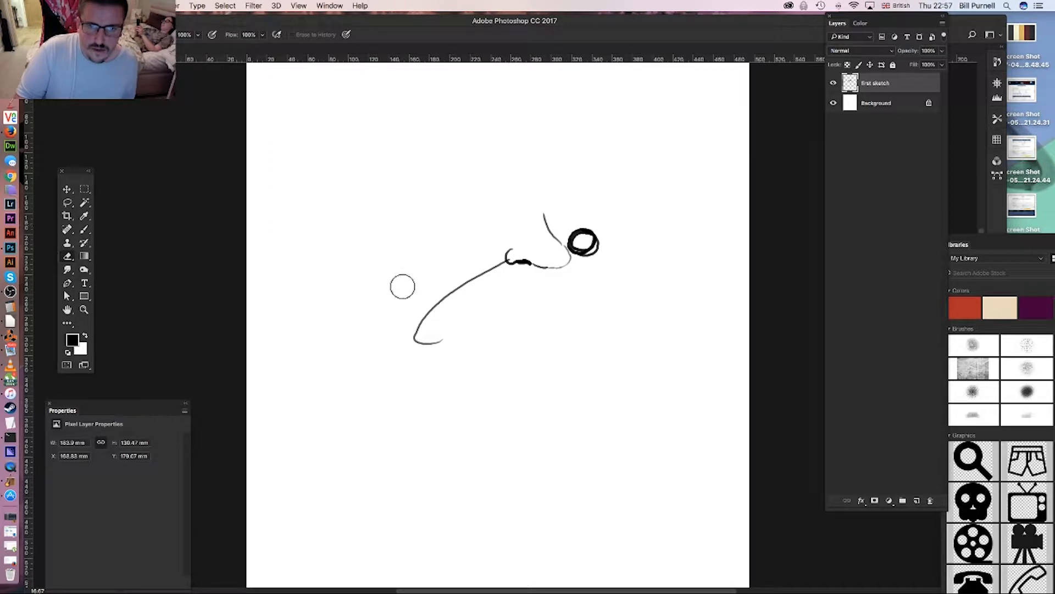
pyautogui.click(85, 228)
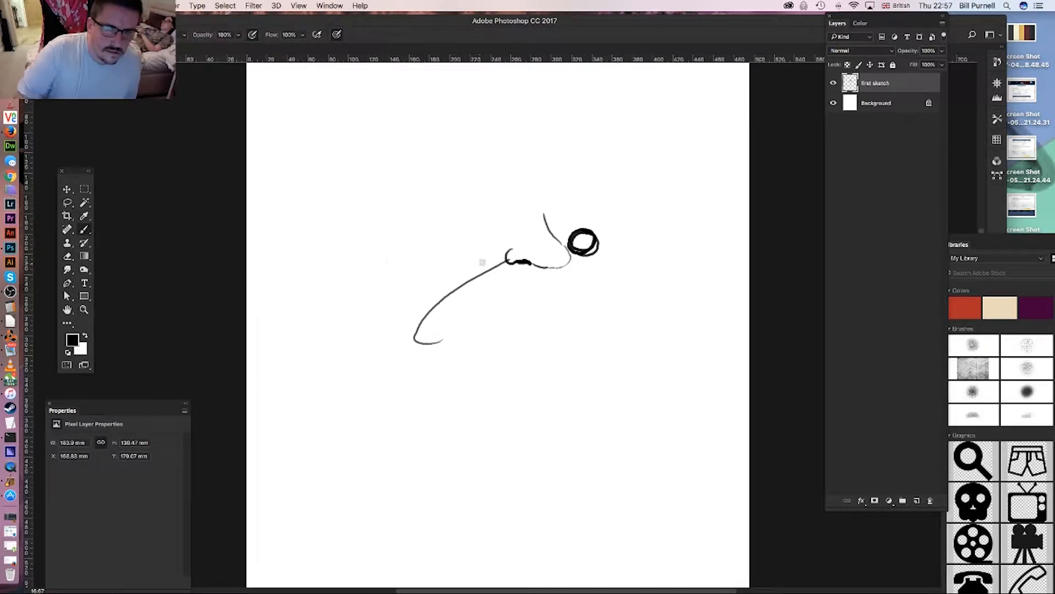
pyautogui.moveTo(446, 221)
pyautogui.mouseDown()
pyautogui.moveTo(468, 212)
pyautogui.moveTo(492, 224)
pyautogui.moveTo(496, 244)
pyautogui.moveTo(459, 270)
pyautogui.moveTo(435, 243)
pyautogui.moveTo(447, 224)
pyautogui.moveTo(473, 214)
pyautogui.mouseUp()
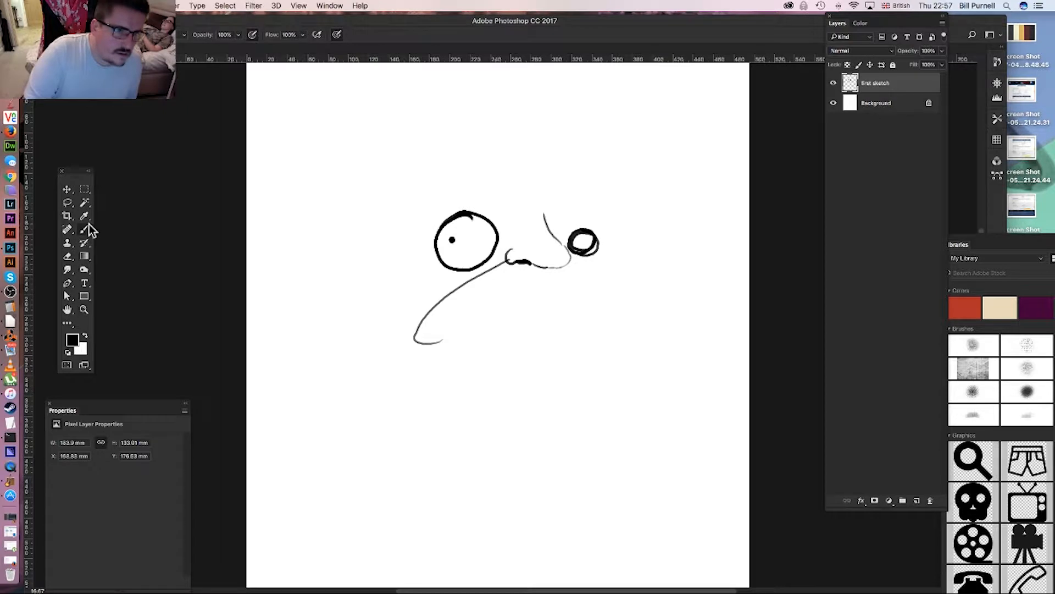
# - Replace the small circle with a thin-ringed eye with a dark pupil, and brush dark bags under both eyes
pyautogui.click(67, 256)
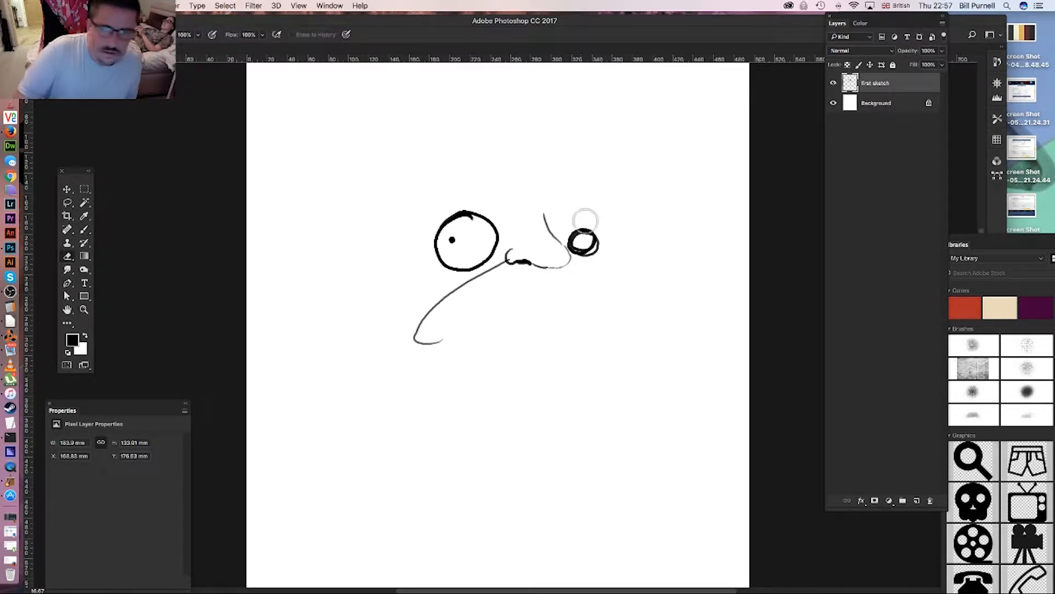
pyautogui.moveTo(585, 225)
pyautogui.mouseDown()
pyautogui.moveTo(594, 251)
pyautogui.moveTo(574, 244)
pyautogui.moveTo(612, 248)
pyautogui.moveTo(582, 246)
pyautogui.mouseUp()
pyautogui.click(84, 229)
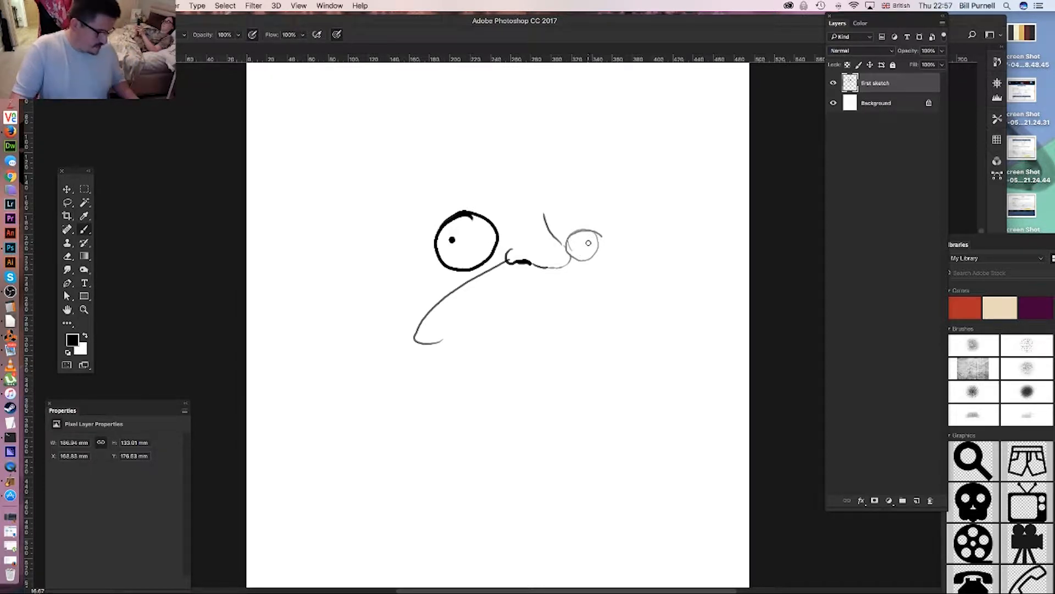
pyautogui.press('super+z')
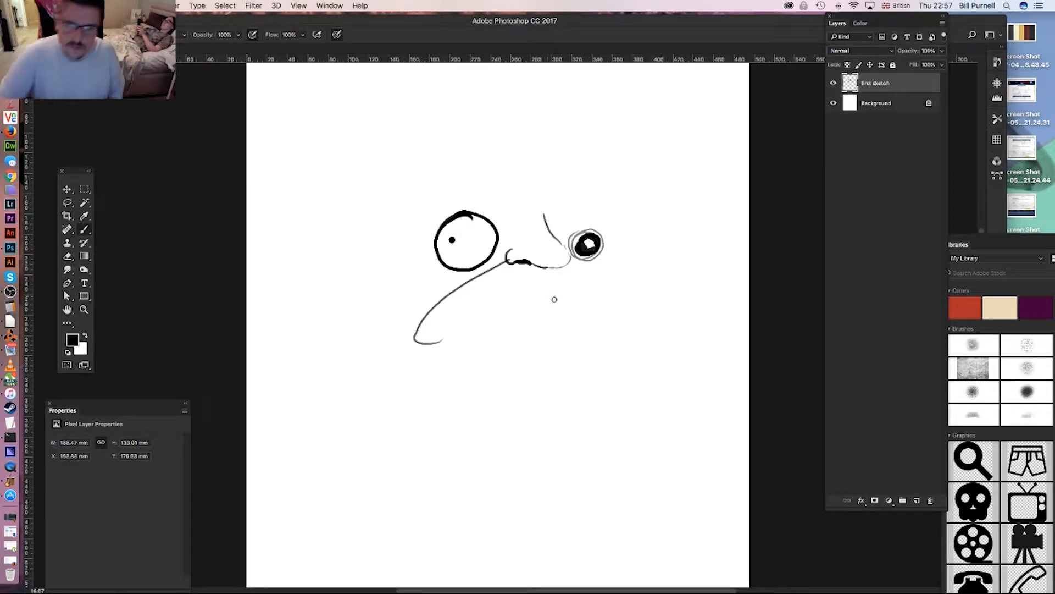
pyautogui.moveTo(440, 260)
pyautogui.mouseDown()
pyautogui.moveTo(460, 271)
pyautogui.moveTo(485, 265)
pyautogui.moveTo(500, 243)
pyautogui.moveTo(450, 277)
pyautogui.mouseUp()
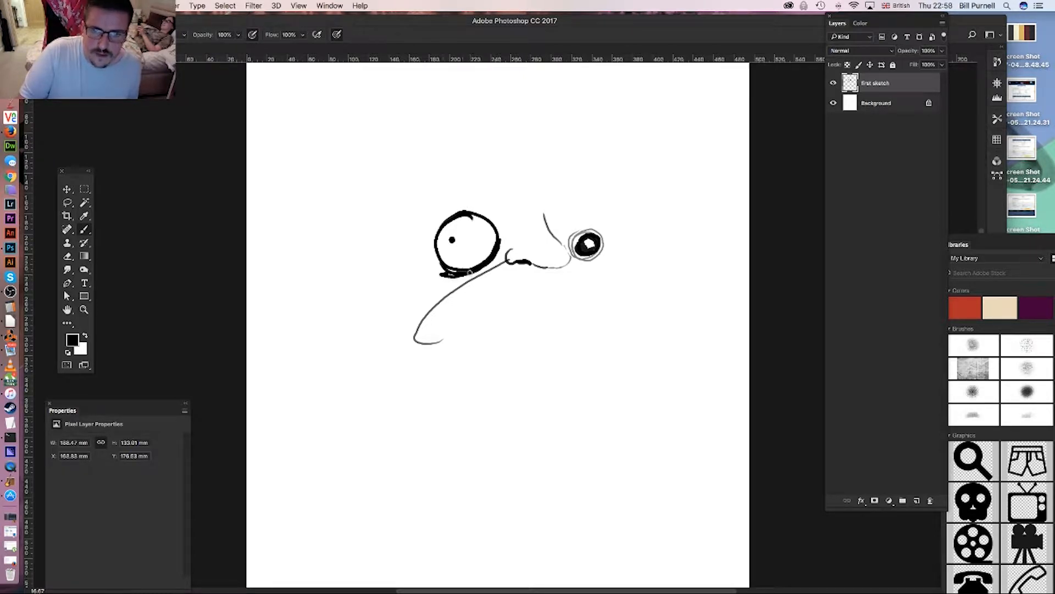
pyautogui.moveTo(579, 266); pyautogui.dragTo(573, 256)
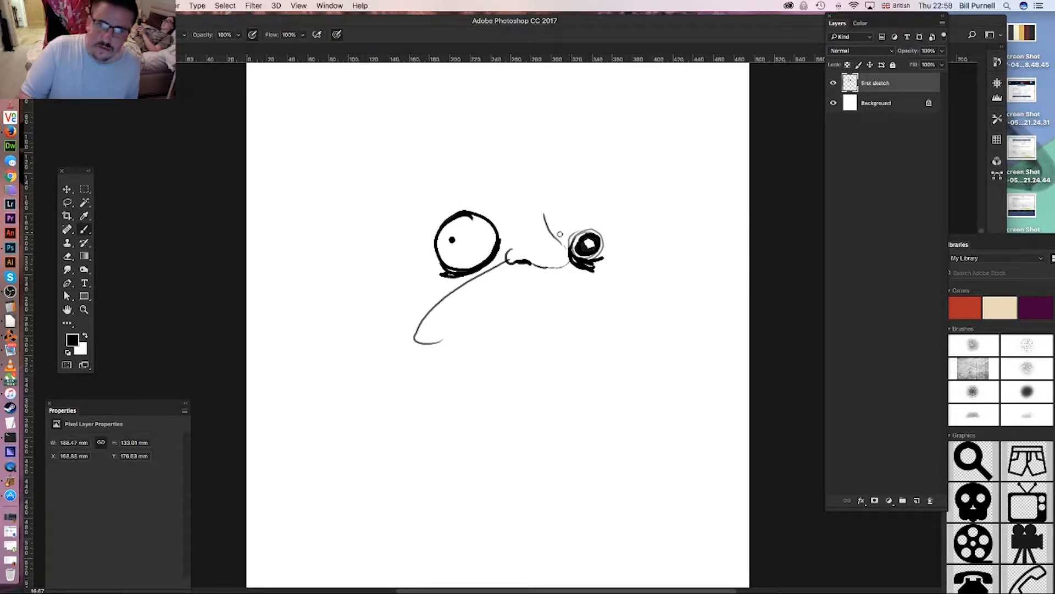
# - Darken the nose outline and brush a wide downturned mouth with wavy lips below it
pyautogui.moveTo(557, 230)
pyautogui.mouseDown()
pyautogui.moveTo(555, 267)
pyautogui.moveTo(510, 263)
pyautogui.moveTo(507, 249)
pyautogui.moveTo(520, 242)
pyautogui.moveTo(610, 339)
pyautogui.mouseUp()
pyautogui.moveTo(418, 342)
pyautogui.mouseDown()
pyautogui.moveTo(555, 337)
pyautogui.moveTo(608, 344)
pyautogui.moveTo(611, 364)
pyautogui.moveTo(467, 340)
pyautogui.moveTo(410, 349)
pyautogui.moveTo(409, 325)
pyautogui.moveTo(427, 319)
pyautogui.moveTo(401, 347)
pyautogui.moveTo(513, 368)
pyautogui.moveTo(553, 356)
pyautogui.mouseUp()
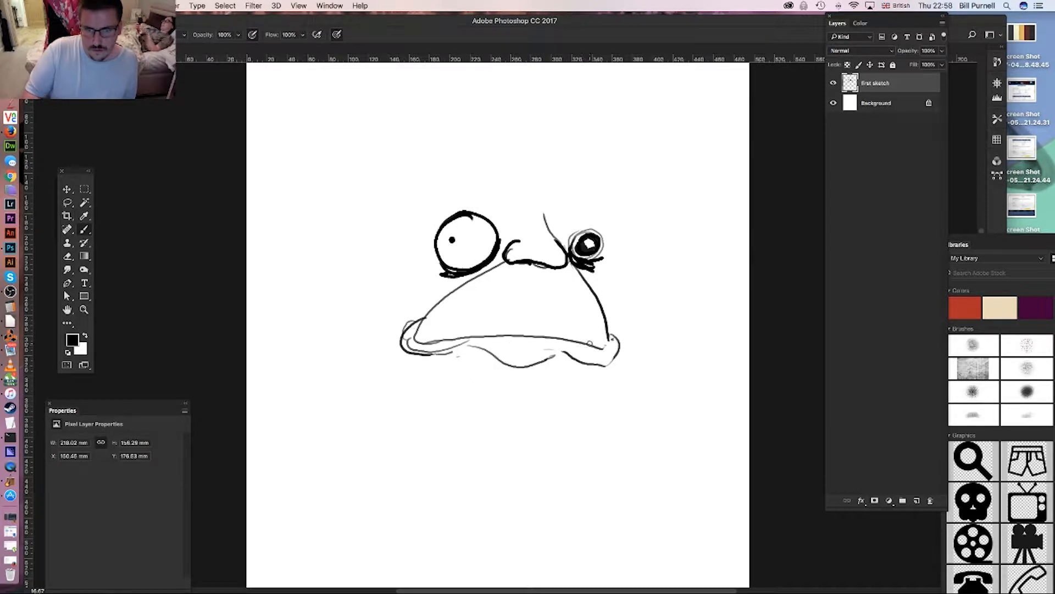
pyautogui.moveTo(605, 344)
pyautogui.mouseDown()
pyautogui.moveTo(599, 326)
pyautogui.moveTo(604, 347)
pyautogui.mouseUp()
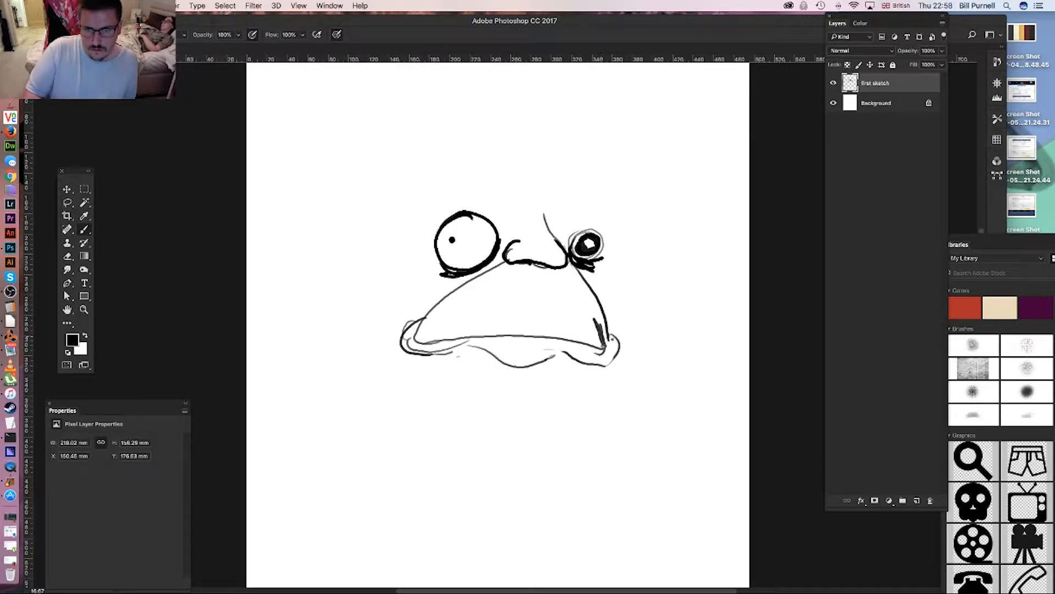
# - Brush cheek folds on both sides of the mouth and a domed forehead arc above the eyes
pyautogui.moveTo(427, 342)
pyautogui.mouseDown()
pyautogui.moveTo(437, 307)
pyautogui.moveTo(423, 298)
pyautogui.moveTo(409, 306)
pyautogui.mouseUp()
pyautogui.moveTo(421, 297)
pyautogui.mouseDown()
pyautogui.moveTo(436, 284)
pyautogui.moveTo(408, 292)
pyautogui.moveTo(404, 308)
pyautogui.mouseUp()
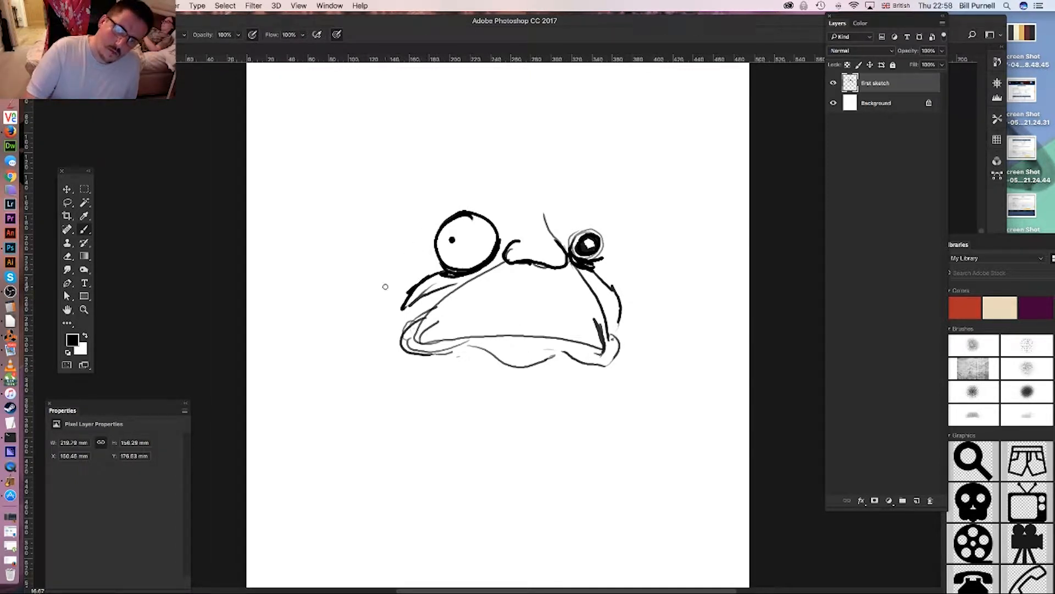
pyautogui.moveTo(608, 250)
pyautogui.mouseDown()
pyautogui.moveTo(602, 217)
pyautogui.moveTo(581, 191)
pyautogui.moveTo(516, 155)
pyautogui.moveTo(457, 152)
pyautogui.moveTo(343, 212)
pyautogui.mouseUp()
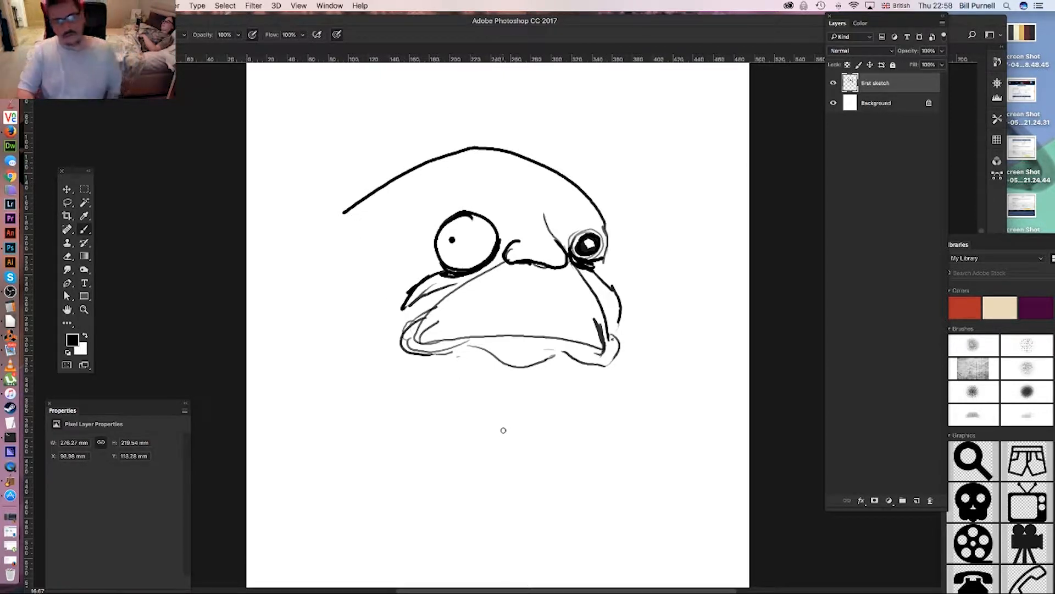
# - Scale the sketch layer proportionally to about 137 mm wide with Free Transform and move it to the upper middle of the canvas
pyautogui.click(69, 191)
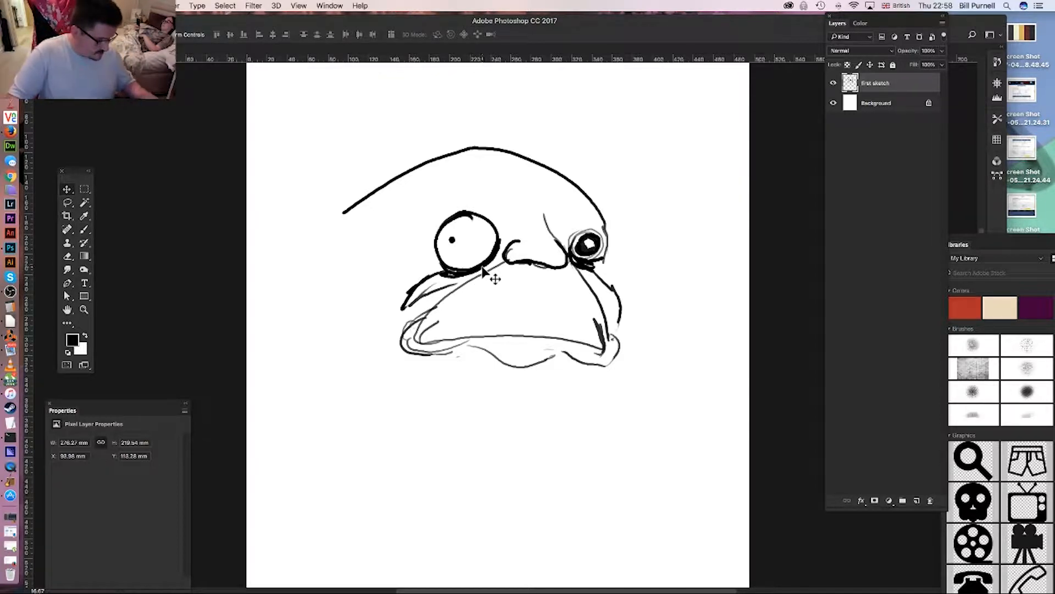
pyautogui.press('super+t')
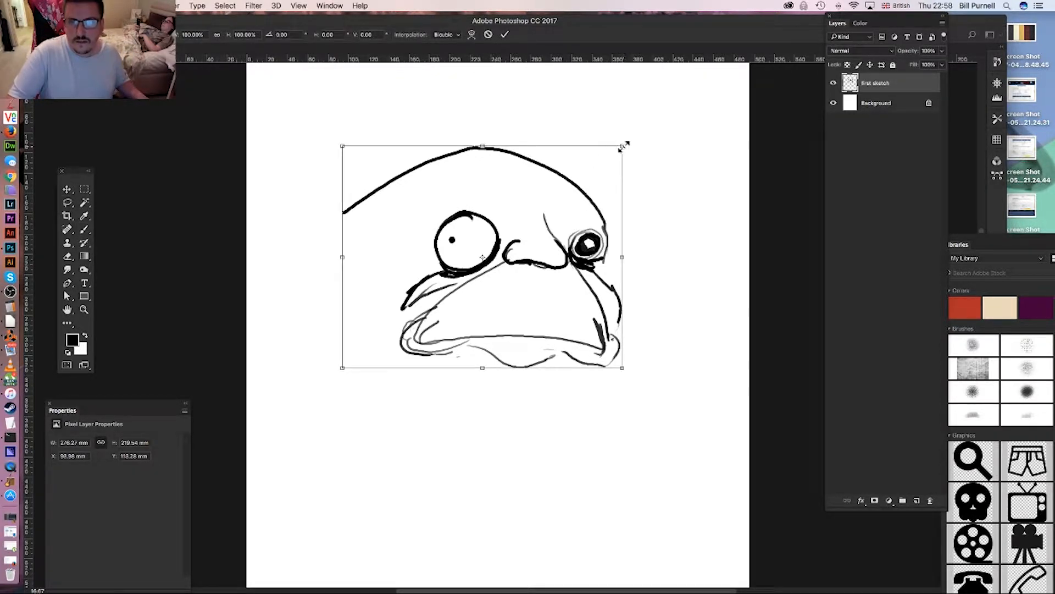
pyautogui.moveTo(622, 147)
pyautogui.mouseDown()
pyautogui.moveTo(528, 238)
pyautogui.moveTo(546, 231)
pyautogui.mouseUp()
pyautogui.moveTo(478, 293)
pyautogui.mouseDown()
pyautogui.moveTo(557, 258)
pyautogui.moveTo(612, 265)
pyautogui.moveTo(588, 291)
pyautogui.moveTo(559, 291)
pyautogui.moveTo(557, 275)
pyautogui.mouseUp()
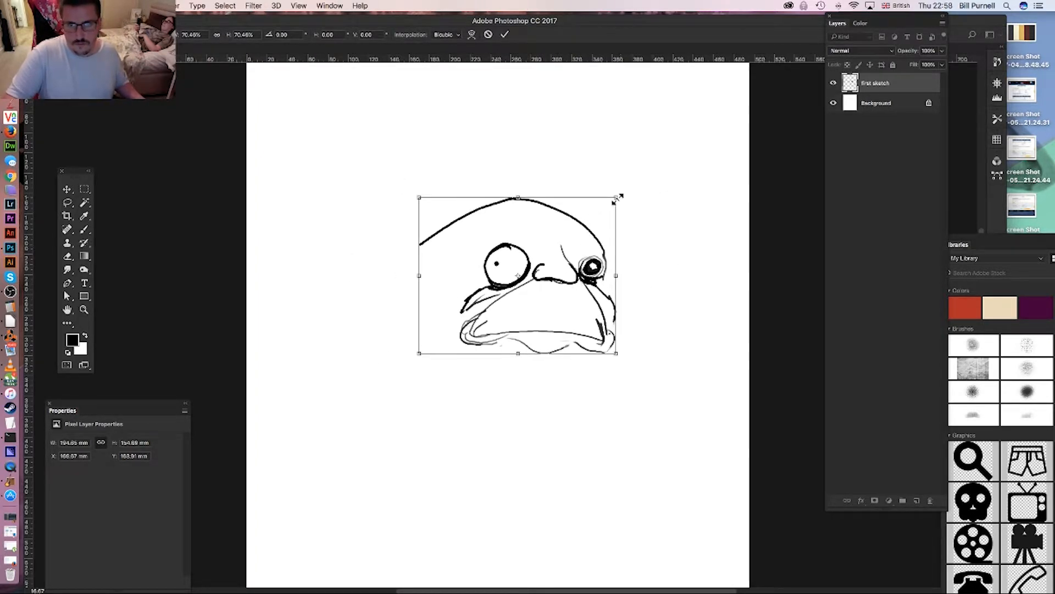
pyautogui.moveTo(617, 195)
pyautogui.mouseDown()
pyautogui.moveTo(561, 248)
pyautogui.moveTo(503, 231)
pyautogui.moveTo(481, 238)
pyautogui.mouseUp()
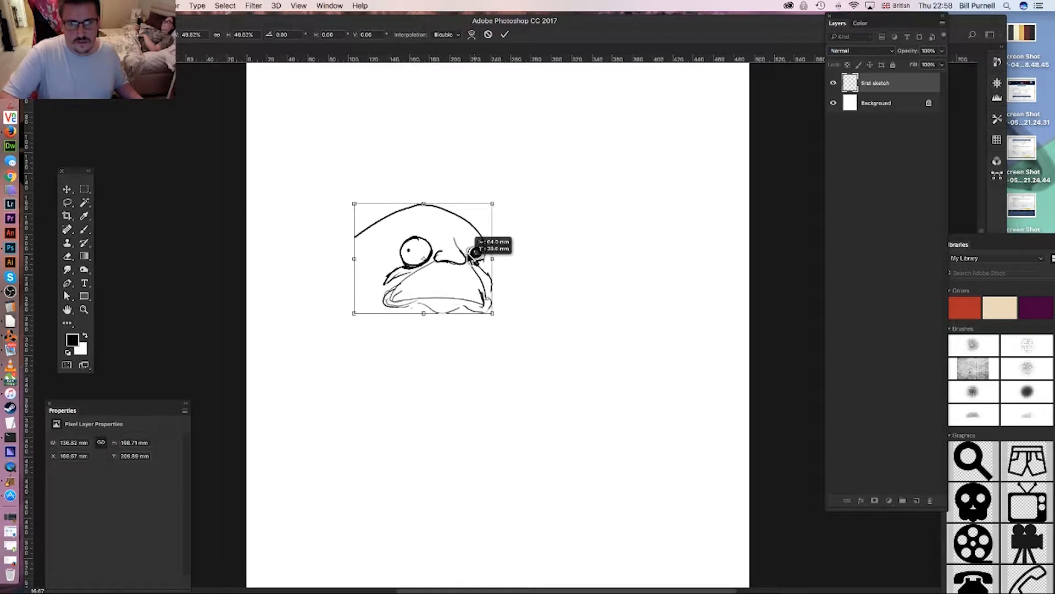
pyautogui.moveTo(524, 208)
pyautogui.mouseDown()
pyautogui.moveTo(515, 193)
pyautogui.moveTo(514, 212)
pyautogui.mouseUp()
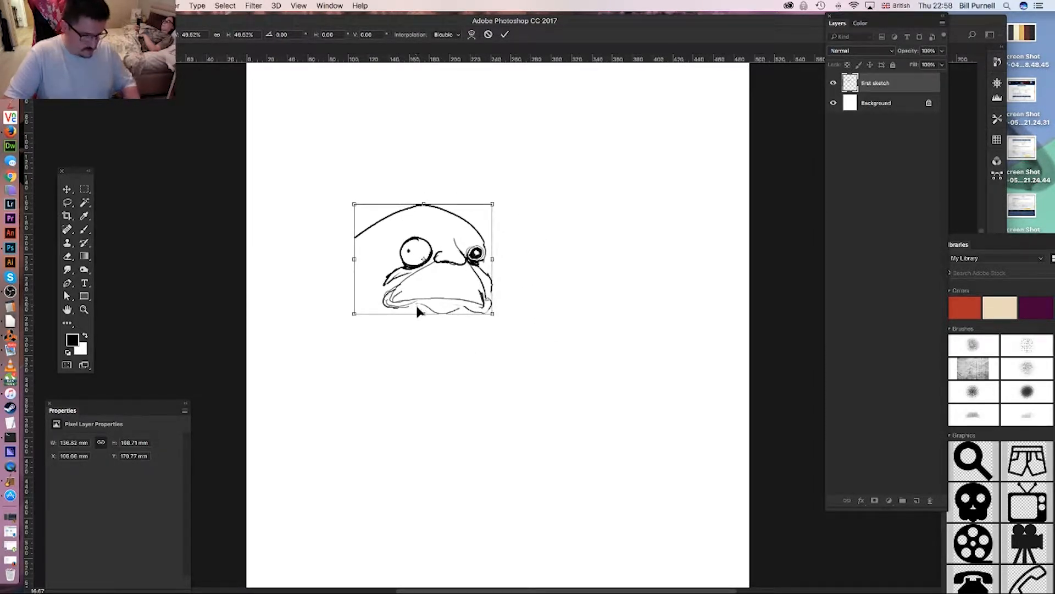
pyautogui.press('Return')
pyautogui.moveTo(448, 267); pyautogui.dragTo(506, 232)
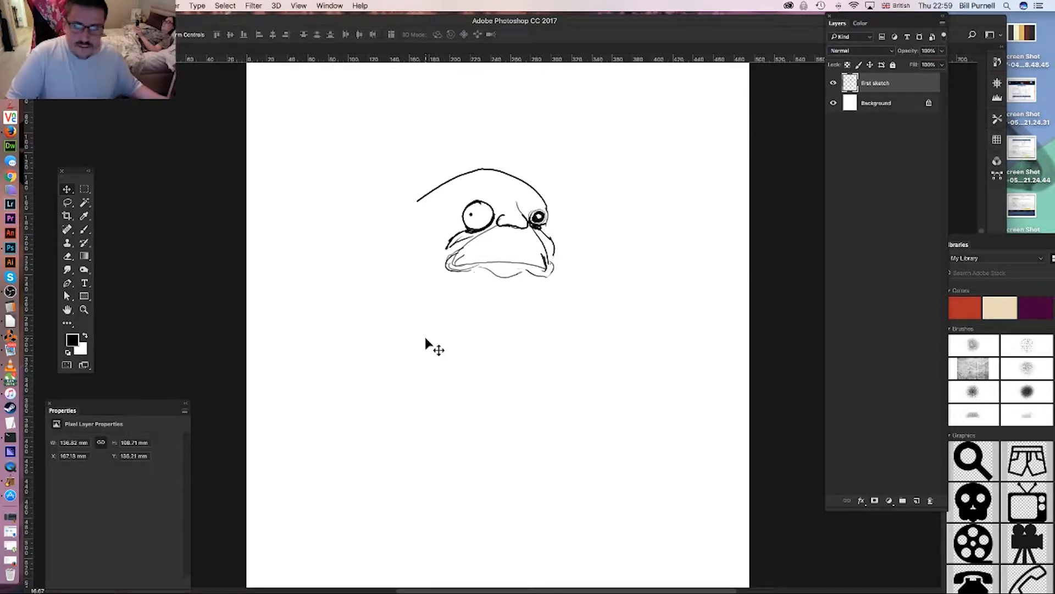
# - Brush the back of the head with an ear, a large rounded near shoulder, and a long curling beard outline
pyautogui.keyDown('super'); pyautogui.click(483, 245); pyautogui.keyUp('super')
pyautogui.scroll(3, 468, 263)
pyautogui.hscroll(-3, 468, 262)
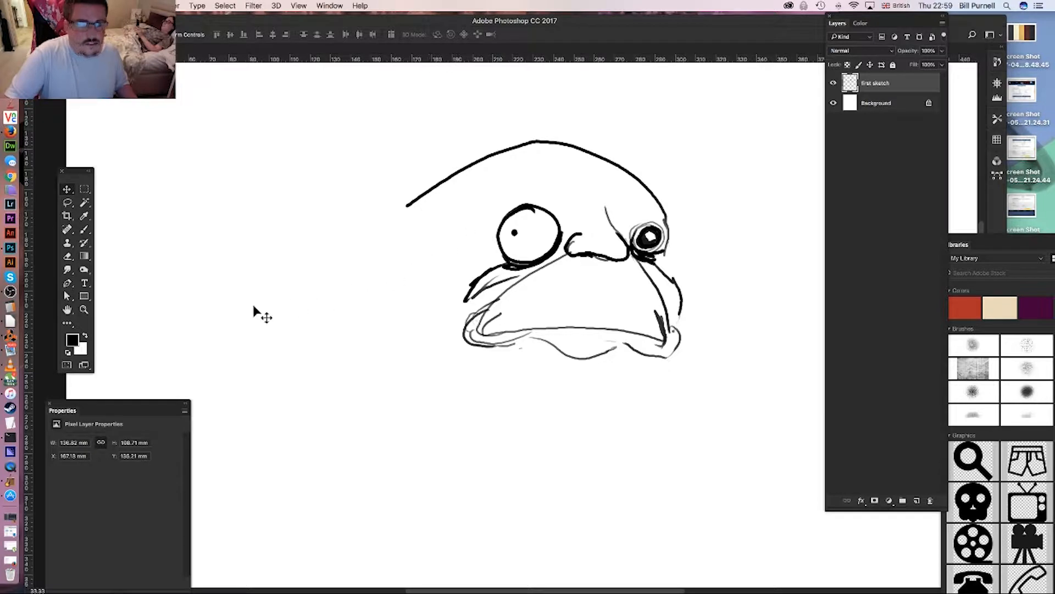
pyautogui.click(84, 229)
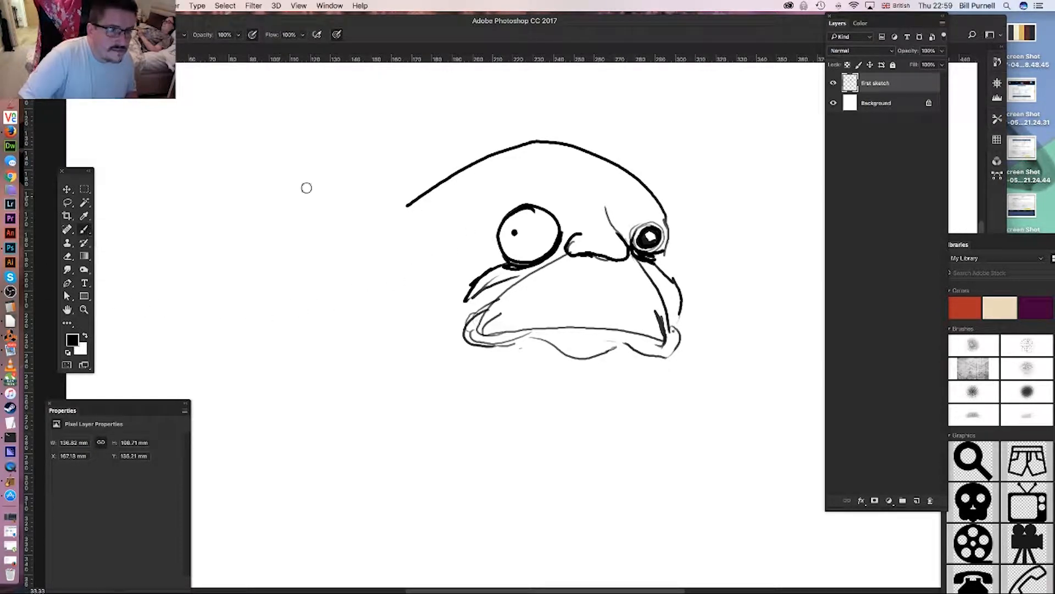
pyautogui.moveTo(466, 222)
pyautogui.mouseDown()
pyautogui.moveTo(441, 198)
pyautogui.moveTo(424, 208)
pyautogui.moveTo(411, 241)
pyautogui.moveTo(416, 303)
pyautogui.moveTo(454, 304)
pyautogui.moveTo(420, 258)
pyautogui.moveTo(422, 227)
pyautogui.moveTo(453, 222)
pyautogui.moveTo(400, 213)
pyautogui.moveTo(366, 275)
pyautogui.moveTo(347, 358)
pyautogui.mouseUp()
pyautogui.moveTo(381, 390)
pyautogui.mouseDown()
pyautogui.moveTo(318, 323)
pyautogui.moveTo(221, 309)
pyautogui.moveTo(226, 408)
pyautogui.moveTo(290, 487)
pyautogui.moveTo(339, 514)
pyautogui.mouseUp()
pyautogui.moveTo(474, 366)
pyautogui.mouseDown()
pyautogui.moveTo(415, 323)
pyautogui.moveTo(502, 221)
pyautogui.mouseUp()
pyautogui.moveTo(510, 174)
pyautogui.mouseDown()
pyautogui.moveTo(503, 207)
pyautogui.moveTo(569, 250)
pyautogui.moveTo(614, 309)
pyautogui.moveTo(562, 441)
pyautogui.moveTo(598, 474)
pyautogui.moveTo(633, 480)
pyautogui.moveTo(610, 430)
pyautogui.moveTo(705, 280)
pyautogui.moveTo(688, 183)
pyautogui.mouseUp()
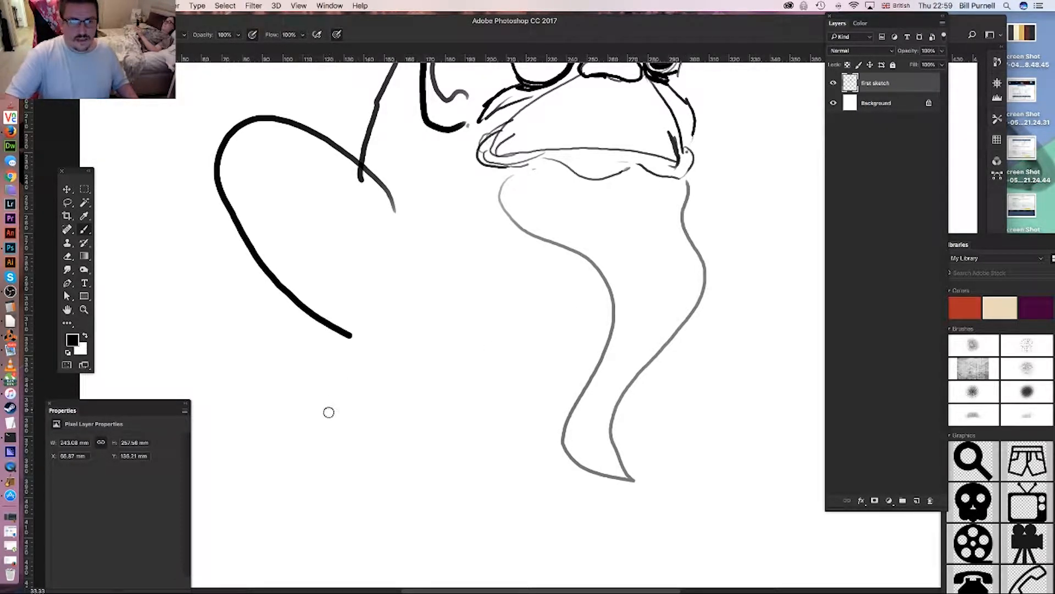
# - Brush the elbow and both edges of the near forearm reaching toward the beard
pyautogui.moveTo(349, 340)
pyautogui.mouseDown()
pyautogui.moveTo(354, 356)
pyautogui.moveTo(516, 309)
pyautogui.moveTo(564, 324)
pyautogui.mouseUp()
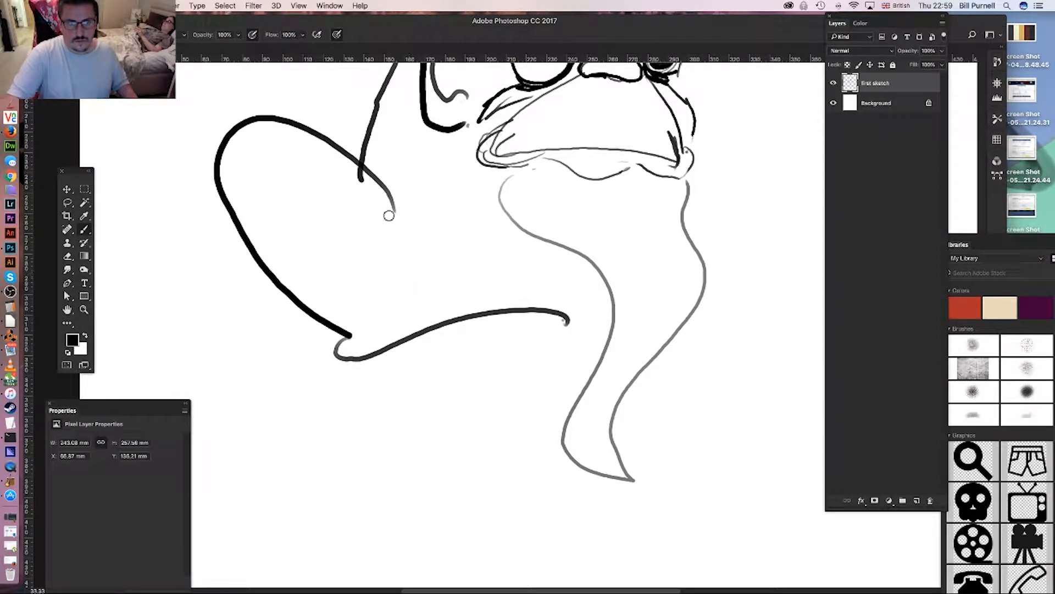
pyautogui.moveTo(363, 170)
pyautogui.mouseDown()
pyautogui.moveTo(394, 194)
pyautogui.moveTo(416, 287)
pyautogui.moveTo(401, 301)
pyautogui.moveTo(538, 270)
pyautogui.mouseUp()
# - Brush a far shoulder curve beside the face, undo it, and redraw it smaller and closer to the beard
pyautogui.scroll(-3, 552, 300)
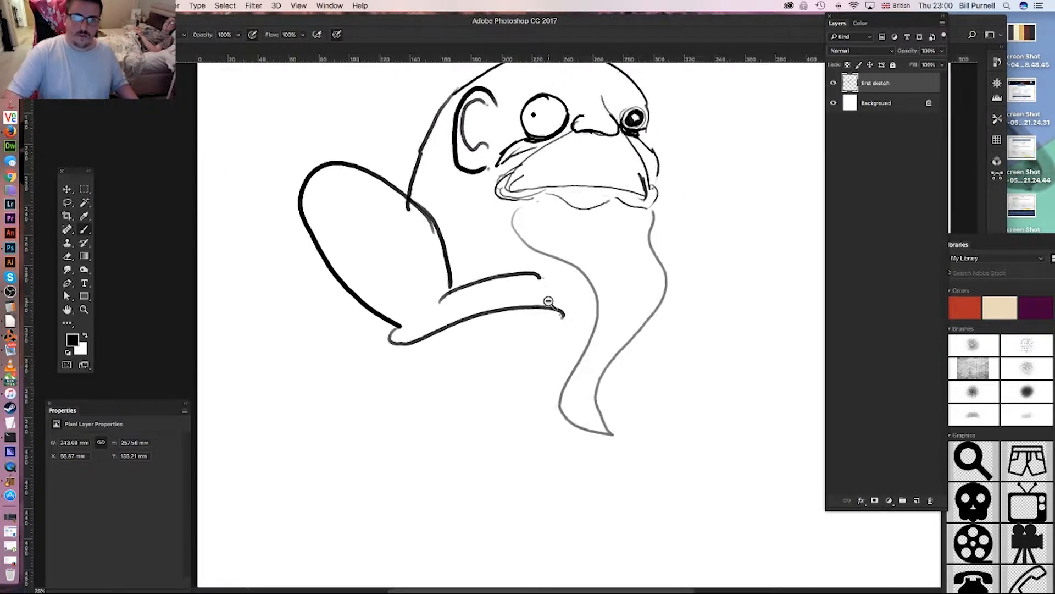
pyautogui.moveTo(621, 183)
pyautogui.mouseDown()
pyautogui.moveTo(672, 222)
pyautogui.moveTo(674, 320)
pyautogui.mouseUp()
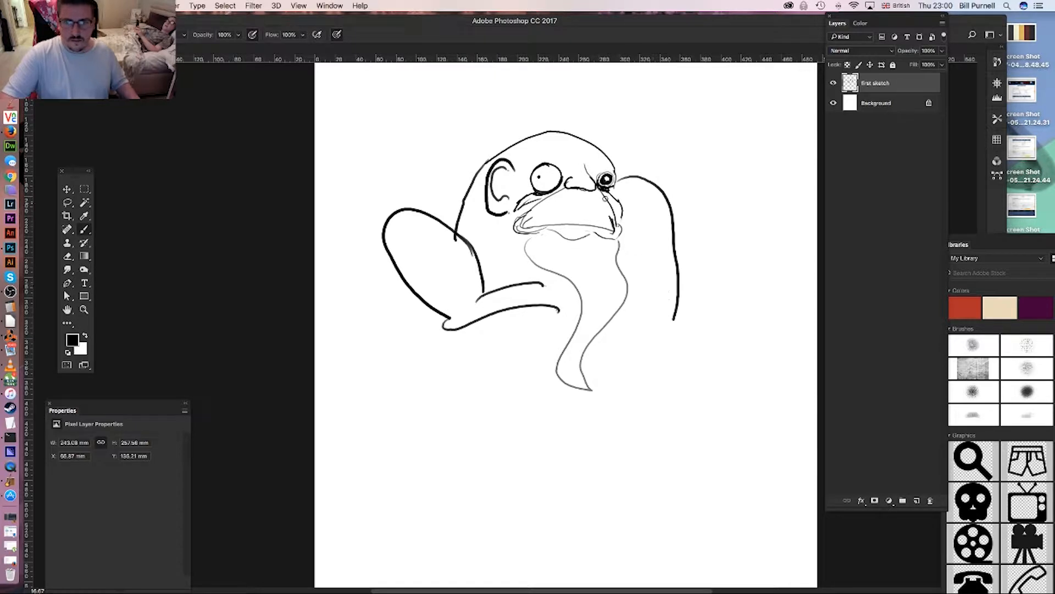
pyautogui.press('super+z')
pyautogui.moveTo(616, 181)
pyautogui.mouseDown()
pyautogui.moveTo(650, 225)
pyautogui.moveTo(637, 285)
pyautogui.mouseUp()
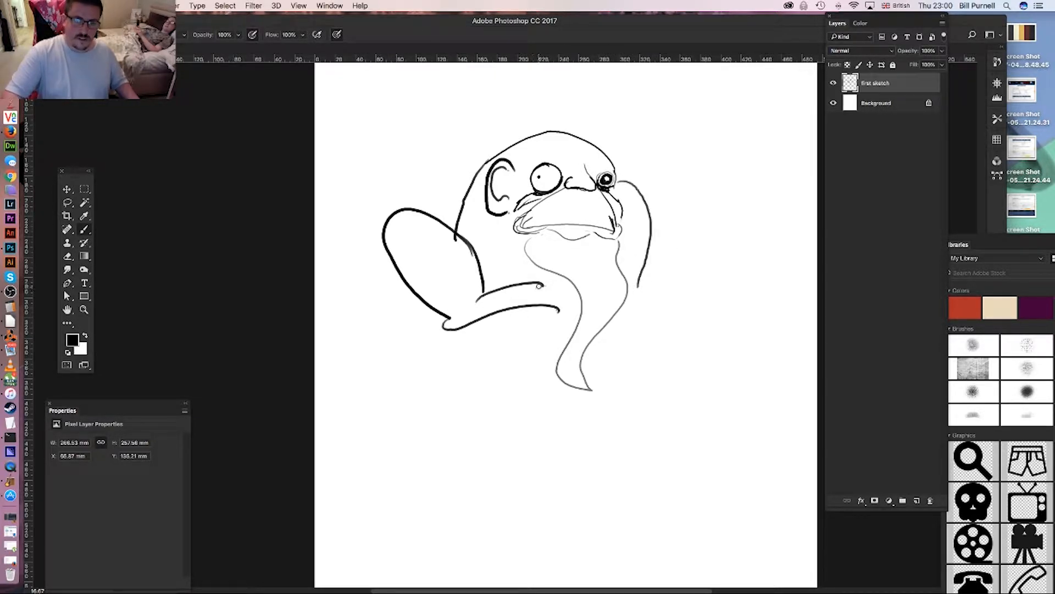
# - Brush curled fingers at the end of the forearm and fill the beard with flowing hair strands
pyautogui.moveTo(544, 285)
pyautogui.mouseDown()
pyautogui.moveTo(513, 292)
pyautogui.moveTo(563, 300)
pyautogui.moveTo(538, 305)
pyautogui.moveTo(549, 304)
pyautogui.moveTo(540, 303)
pyautogui.moveTo(550, 323)
pyautogui.moveTo(537, 311)
pyautogui.moveTo(506, 312)
pyautogui.mouseUp()
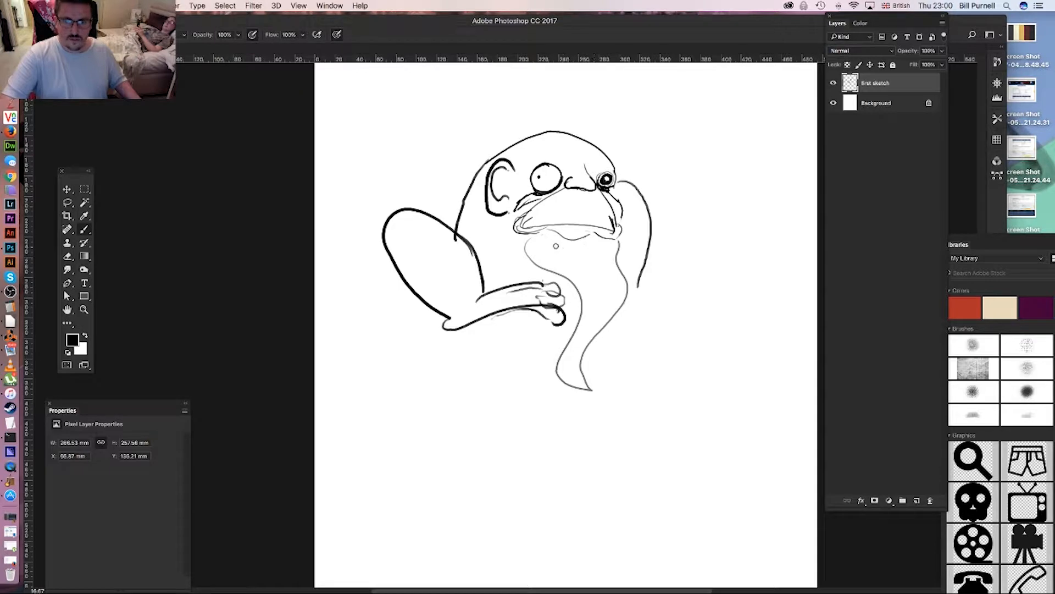
pyautogui.moveTo(538, 234)
pyautogui.mouseDown()
pyautogui.moveTo(578, 275)
pyautogui.moveTo(606, 273)
pyautogui.moveTo(610, 308)
pyautogui.moveTo(576, 361)
pyautogui.mouseUp()
pyautogui.moveTo(584, 319); pyautogui.dragTo(579, 271)
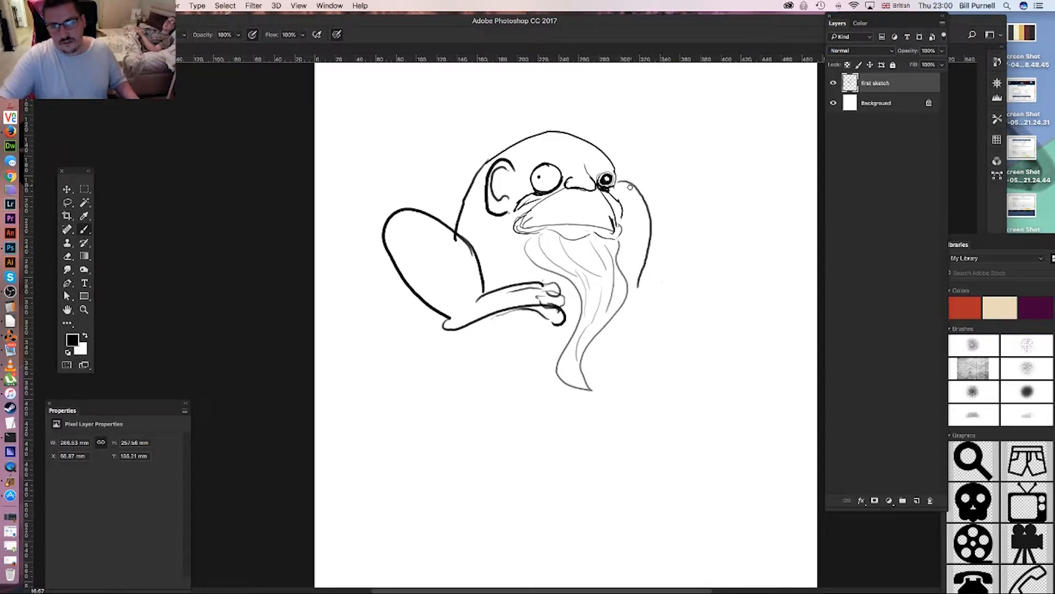
# - Brush the base of the far limb and a splayed foot with long, pointed toes beside the beard
pyautogui.moveTo(634, 182)
pyautogui.mouseDown()
pyautogui.moveTo(649, 245)
pyautogui.moveTo(634, 290)
pyautogui.moveTo(706, 342)
pyautogui.mouseUp()
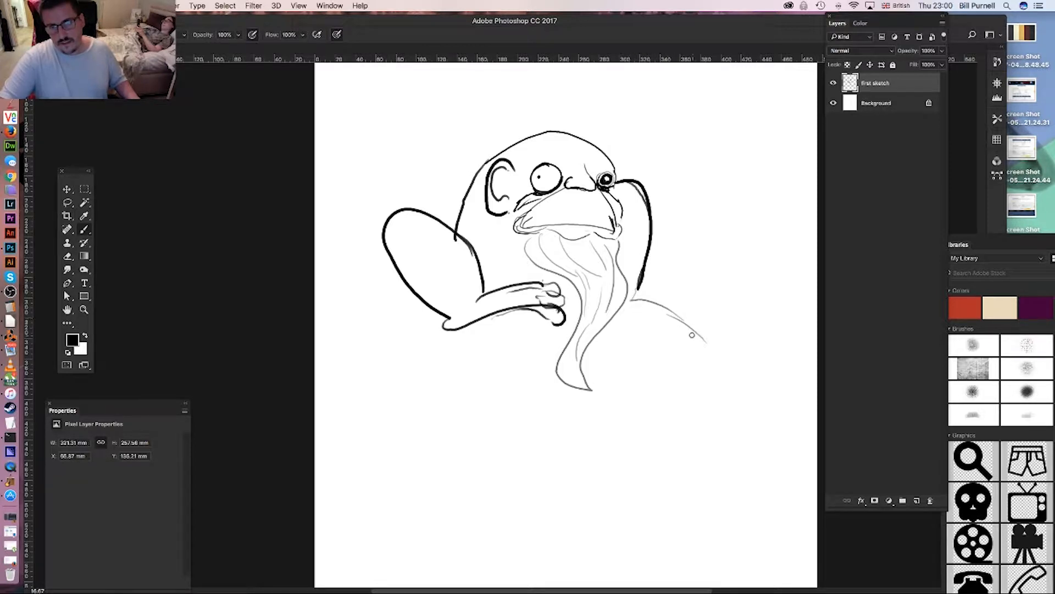
pyautogui.moveTo(628, 322)
pyautogui.mouseDown()
pyautogui.moveTo(644, 363)
pyautogui.moveTo(640, 391)
pyautogui.moveTo(646, 333)
pyautogui.moveTo(690, 373)
pyautogui.mouseUp()
pyautogui.moveTo(657, 331)
pyautogui.mouseDown()
pyautogui.moveTo(710, 353)
pyautogui.moveTo(659, 322)
pyautogui.moveTo(690, 336)
pyautogui.mouseUp()
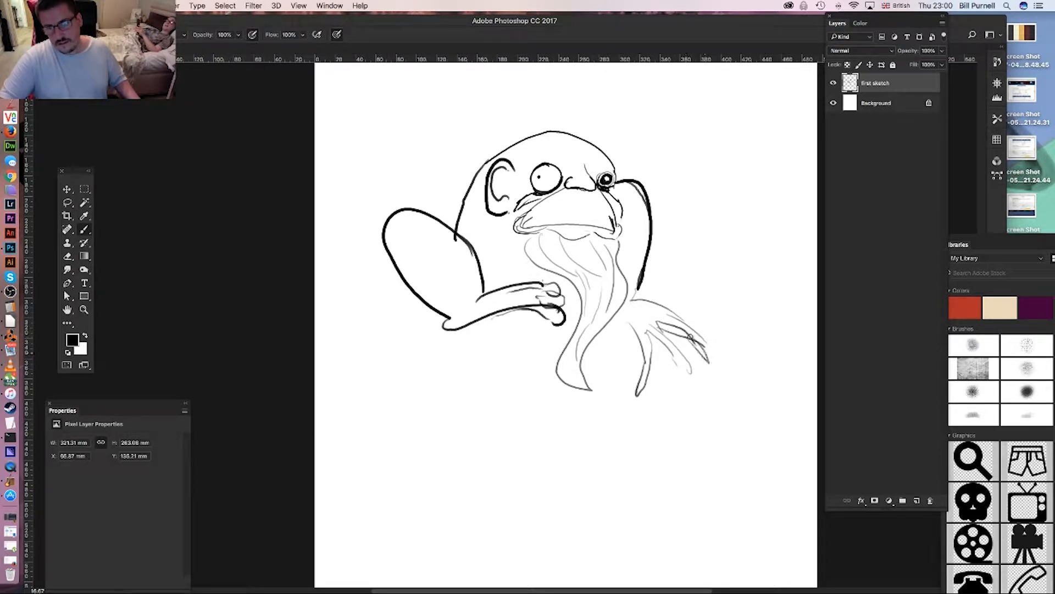
# - Thicken the far limb's outer edge with a small knob and bumps, and add small curved marks to the large rounded near limb
pyautogui.moveTo(636, 304); pyautogui.dragTo(655, 245)
pyautogui.moveTo(637, 187)
pyautogui.mouseDown()
pyautogui.moveTo(654, 185)
pyautogui.moveTo(640, 211)
pyautogui.mouseUp()
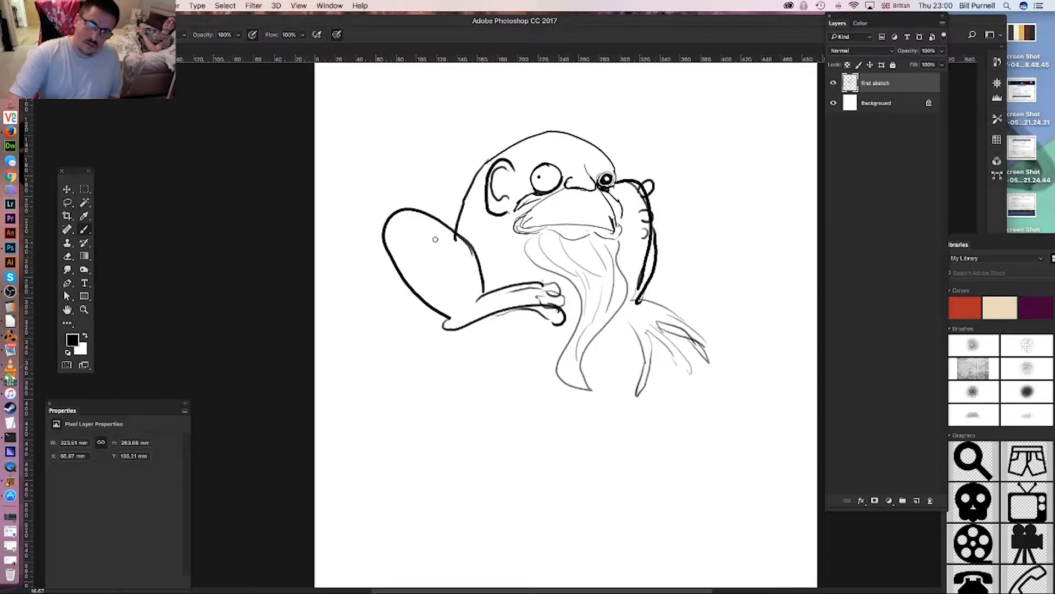
pyautogui.moveTo(428, 239); pyautogui.dragTo(433, 248)
pyautogui.moveTo(415, 224); pyautogui.dragTo(423, 231)
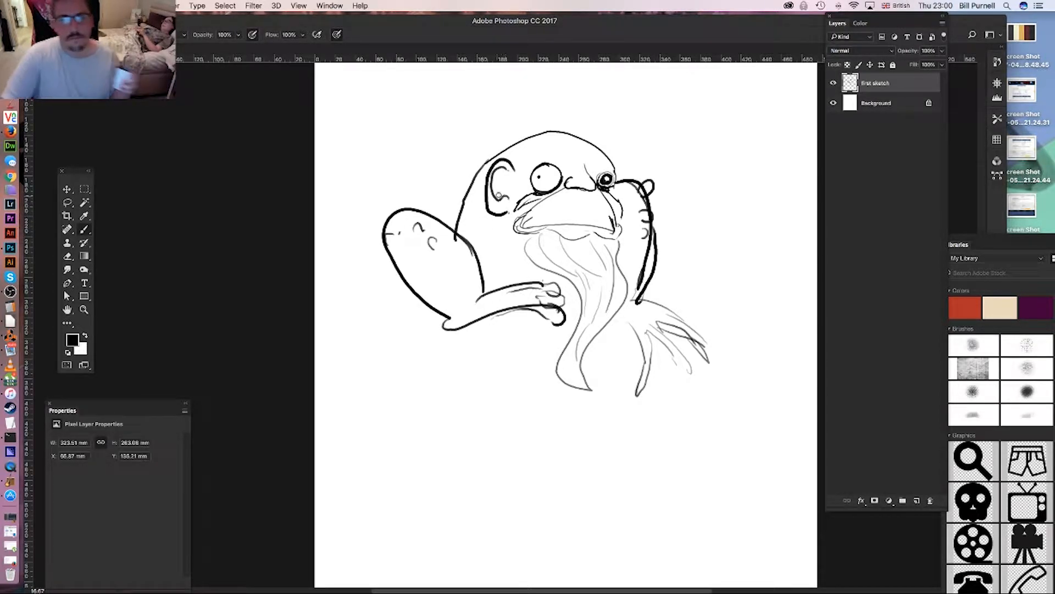
# - Brush both edges of a bent arm raised behind the character's head
pyautogui.moveTo(483, 195); pyautogui.dragTo(457, 173)
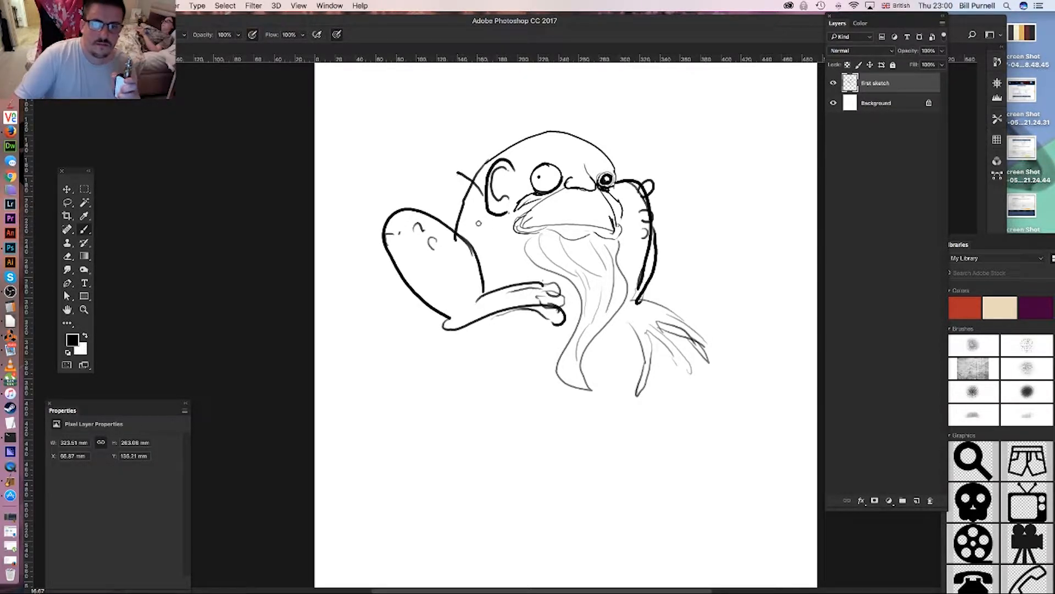
pyautogui.moveTo(468, 224)
pyautogui.mouseDown()
pyautogui.moveTo(416, 138)
pyautogui.moveTo(440, 101)
pyautogui.mouseUp()
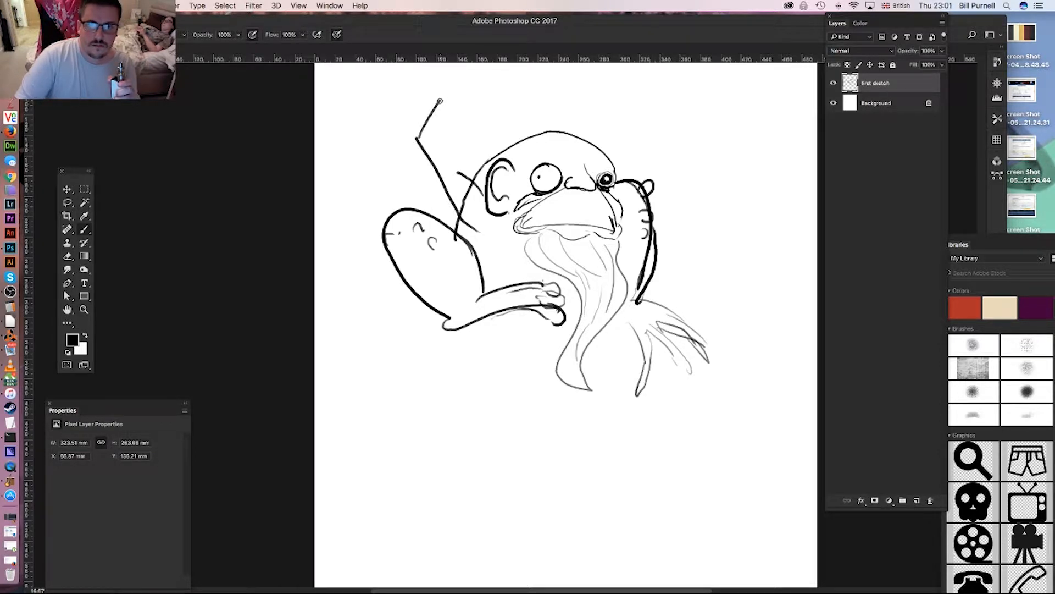
pyautogui.moveTo(458, 175)
pyautogui.mouseDown()
pyautogui.moveTo(436, 138)
pyautogui.moveTo(450, 112)
pyautogui.mouseUp()
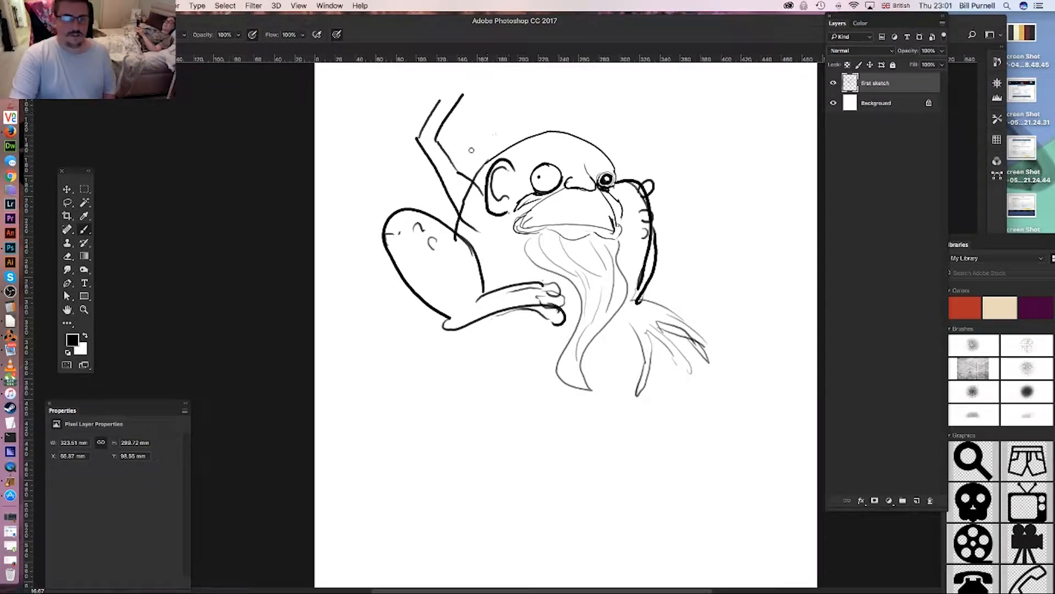
# - Crop empty canvas below the character and extend the canvas above its head with the Crop tool
pyautogui.click(66, 216)
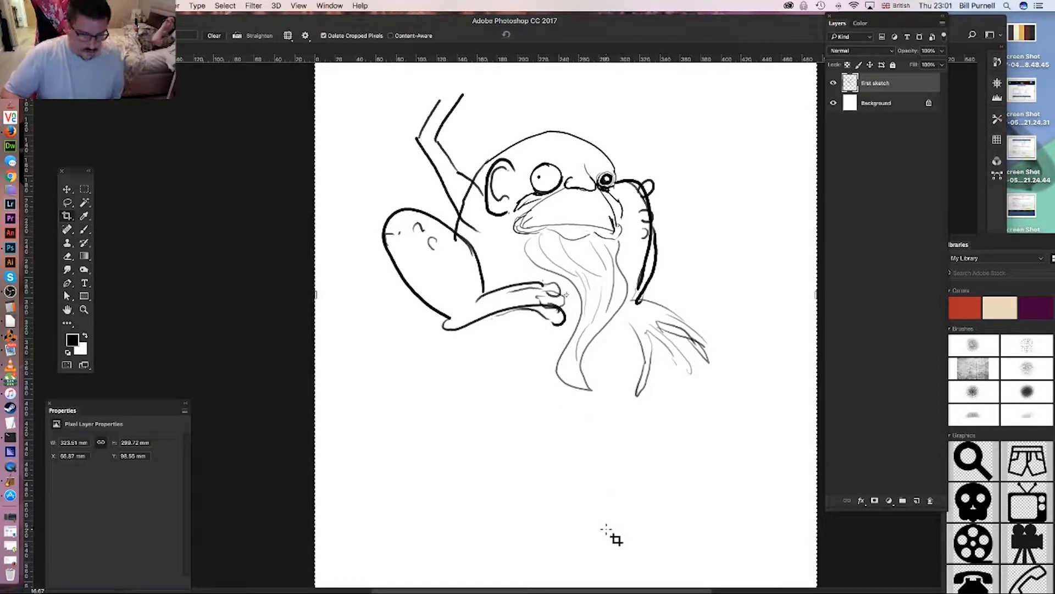
pyautogui.scroll(-3, 608, 530)
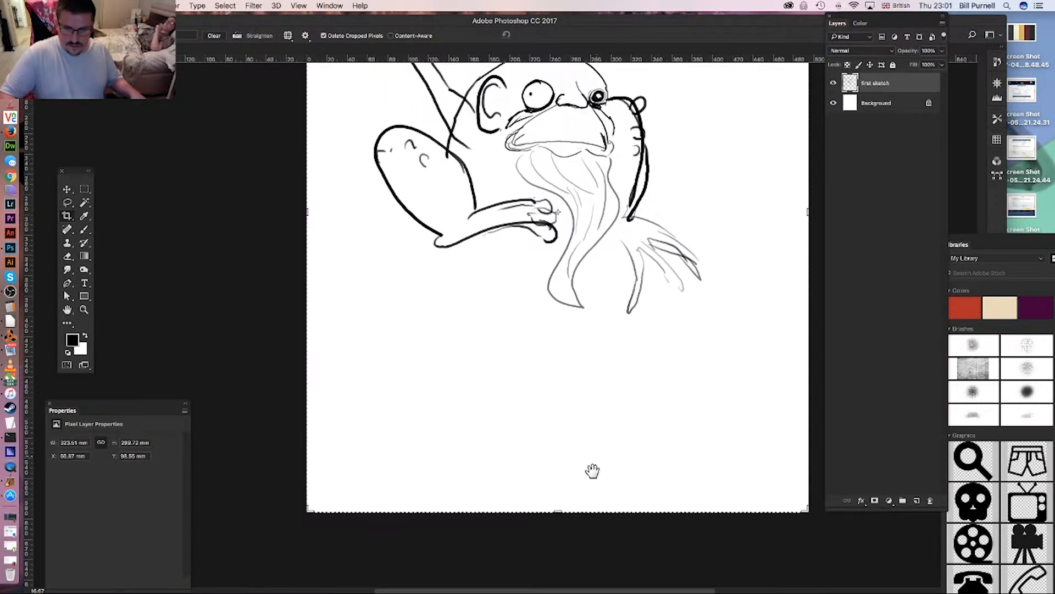
pyautogui.moveTo(564, 515); pyautogui.dragTo(540, 458)
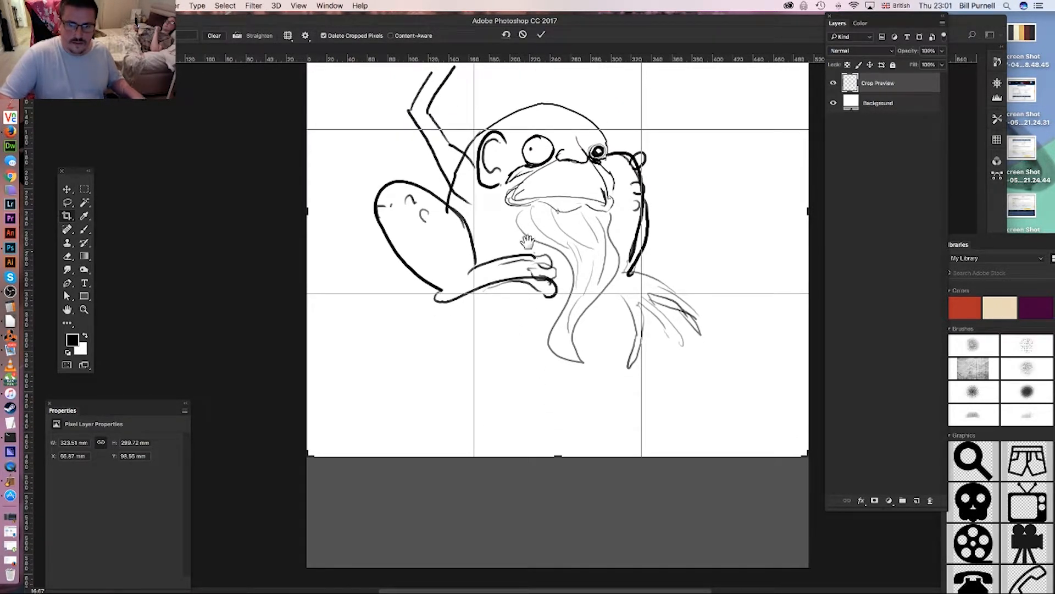
pyautogui.moveTo(529, 231); pyautogui.dragTo(518, 404)
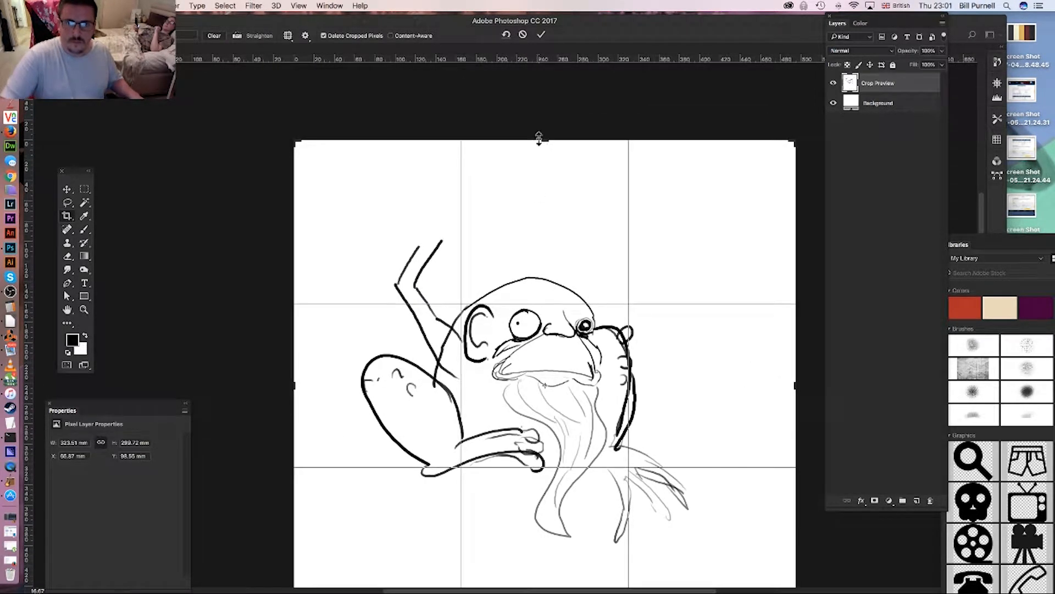
pyautogui.moveTo(540, 142); pyautogui.dragTo(553, 75)
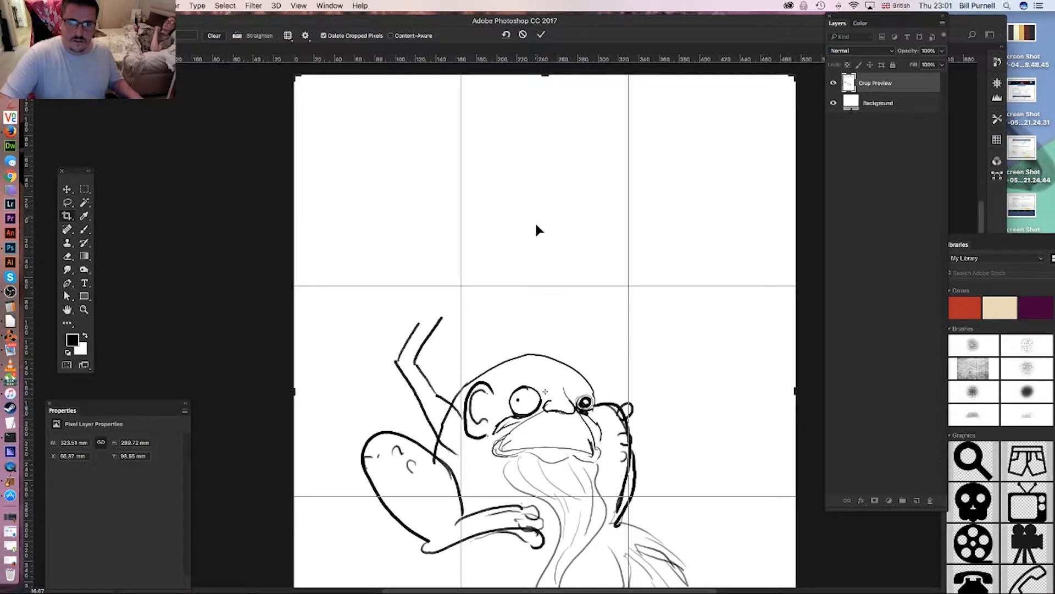
pyautogui.press('Return')
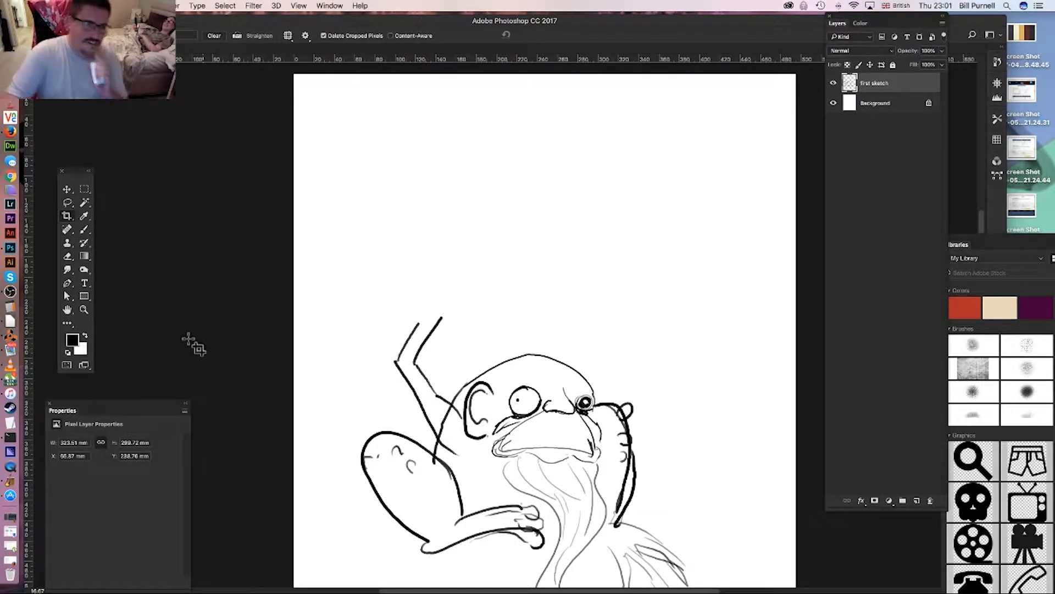
# - Brush the raised forearm longer and draw a large tilted rectangular sign above it
pyautogui.click(88, 231)
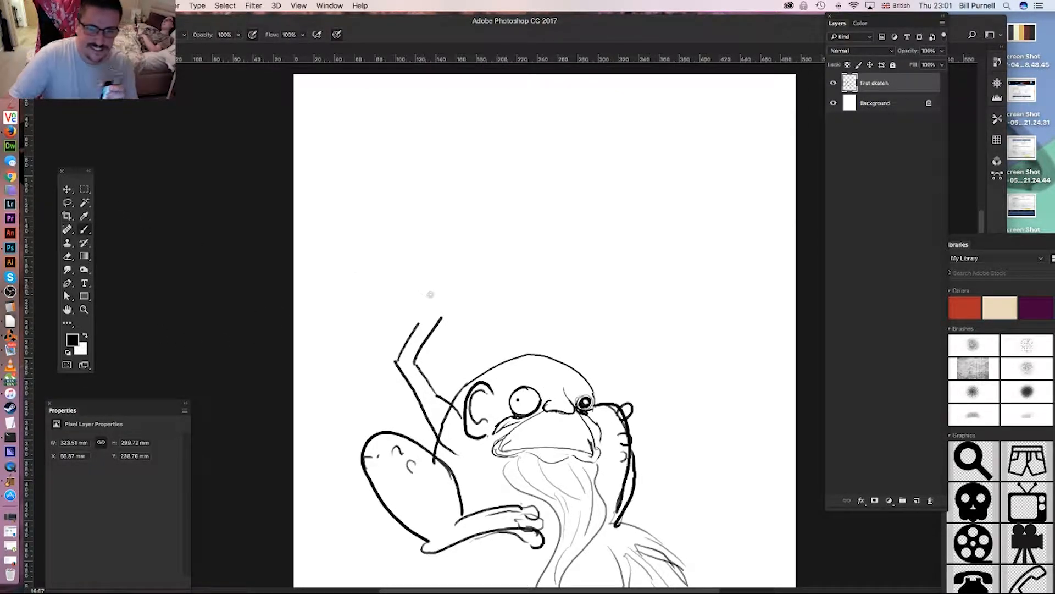
pyautogui.moveTo(410, 341)
pyautogui.mouseDown()
pyautogui.moveTo(424, 302)
pyautogui.moveTo(448, 285)
pyautogui.mouseUp()
pyautogui.moveTo(437, 327); pyautogui.dragTo(461, 291)
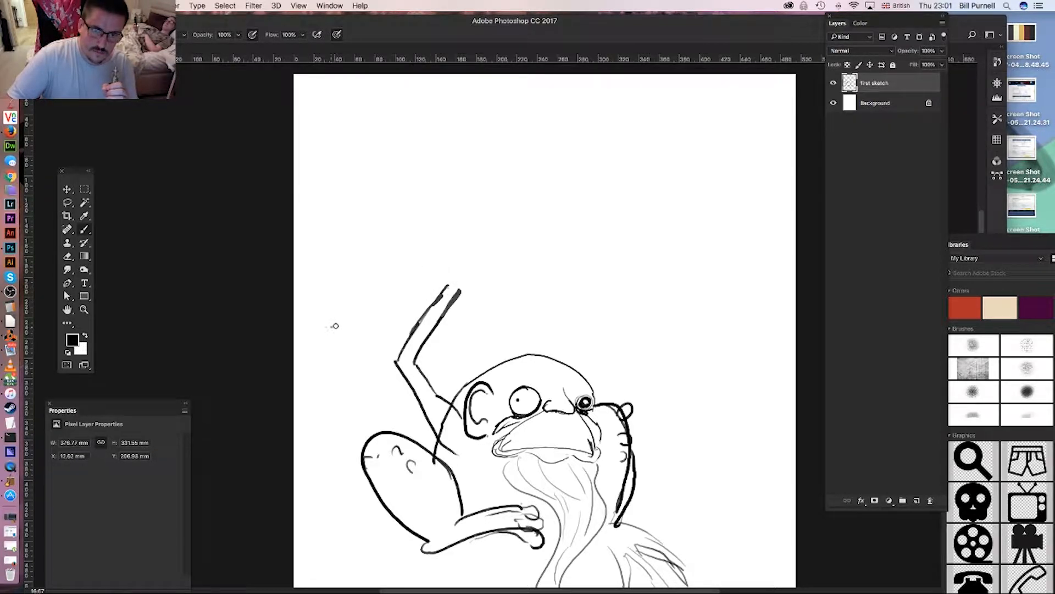
pyautogui.moveTo(330, 326)
pyautogui.mouseDown()
pyautogui.moveTo(535, 248)
pyautogui.moveTo(633, 225)
pyautogui.mouseUp()
pyautogui.moveTo(630, 263)
pyautogui.mouseDown()
pyautogui.moveTo(618, 198)
pyautogui.moveTo(566, 87)
pyautogui.moveTo(334, 174)
pyautogui.moveTo(366, 310)
pyautogui.mouseUp()
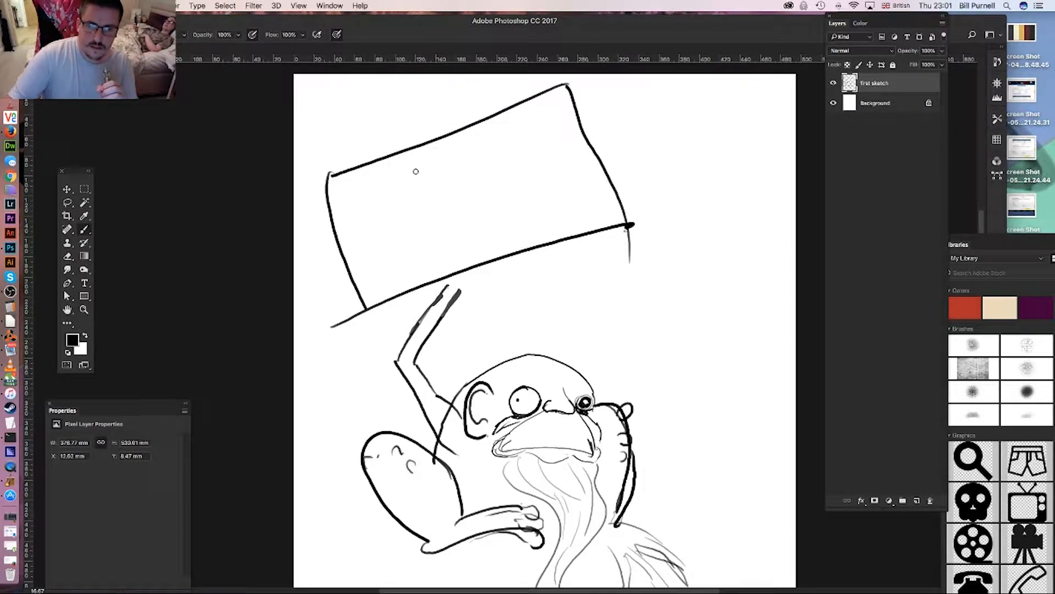
# - Hand-letter "HELP ME!" on two lines along the near side of the sign
pyautogui.moveTo(366, 182)
pyautogui.mouseDown()
pyautogui.moveTo(380, 213)
pyautogui.moveTo(398, 189)
pyautogui.moveTo(403, 203)
pyautogui.moveTo(416, 168)
pyautogui.moveTo(428, 194)
pyautogui.mouseUp()
pyautogui.moveTo(424, 165)
pyautogui.mouseDown()
pyautogui.moveTo(438, 188)
pyautogui.moveTo(467, 188)
pyautogui.mouseUp()
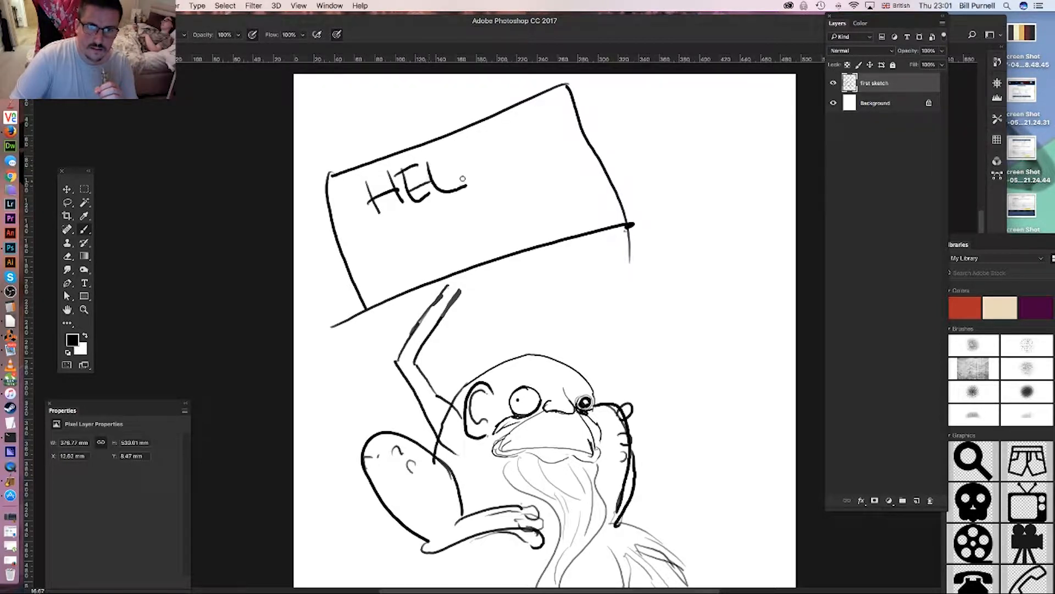
pyautogui.moveTo(456, 152); pyautogui.dragTo(466, 175)
pyautogui.moveTo(393, 232)
pyautogui.mouseDown()
pyautogui.moveTo(408, 263)
pyautogui.moveTo(395, 234)
pyautogui.moveTo(422, 219)
pyautogui.moveTo(444, 254)
pyautogui.mouseUp()
pyautogui.moveTo(454, 213)
pyautogui.mouseDown()
pyautogui.moveTo(446, 231)
pyautogui.moveTo(472, 248)
pyautogui.mouseUp()
pyautogui.moveTo(457, 235); pyautogui.dragTo(468, 234)
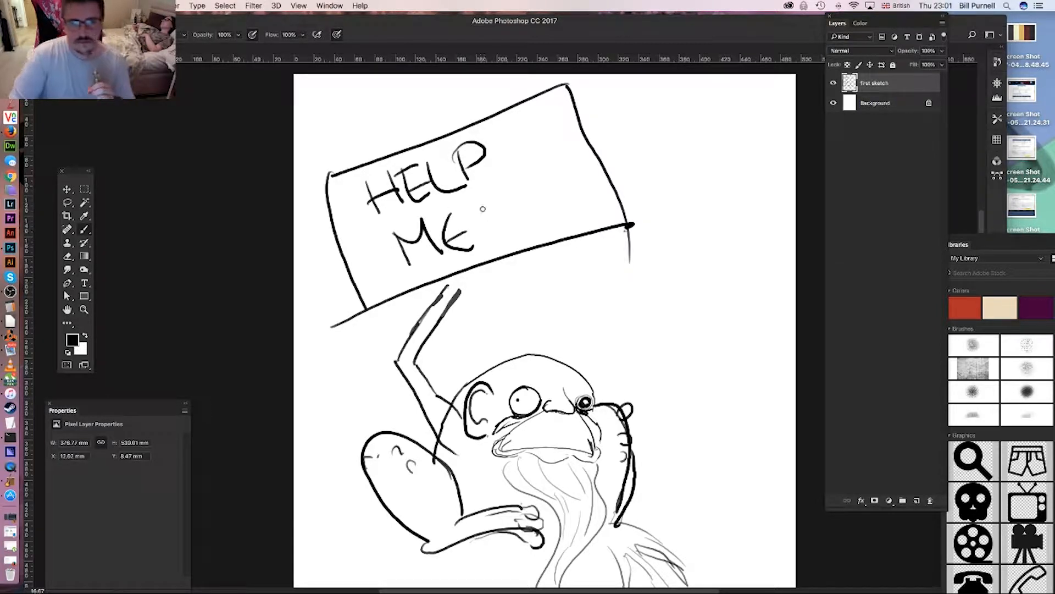
pyautogui.moveTo(495, 187); pyautogui.dragTo(499, 238)
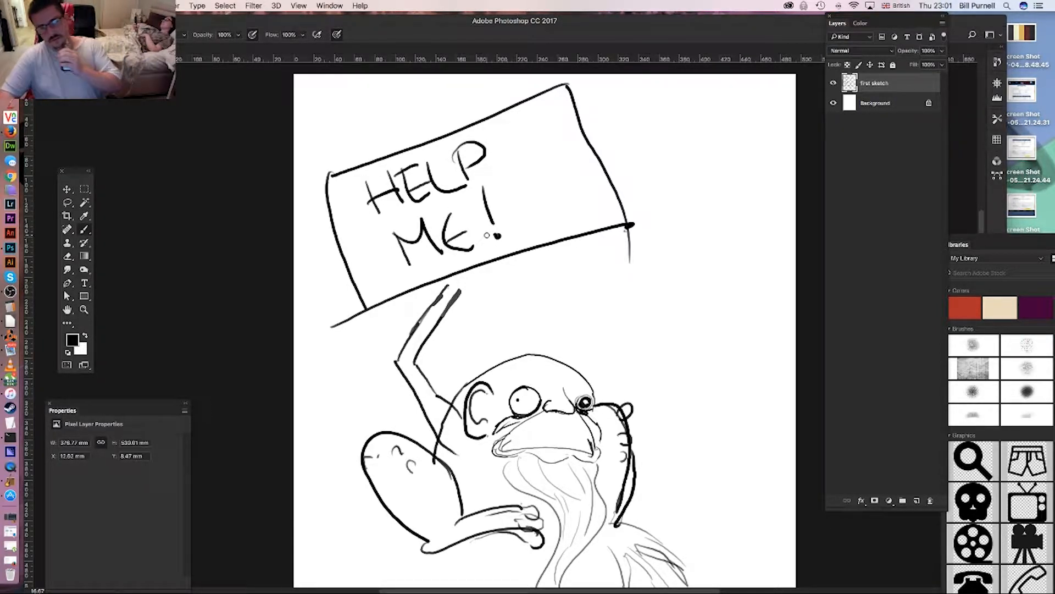
# - Brush a small loop, a heart and the lettering "I ♥ FOOD" on the sign, separated from "HELP ME!" by a dividing line
pyautogui.moveTo(521, 122)
pyautogui.mouseDown()
pyautogui.moveTo(518, 136)
pyautogui.moveTo(543, 139)
pyautogui.moveTo(513, 176)
pyautogui.moveTo(544, 151)
pyautogui.mouseUp()
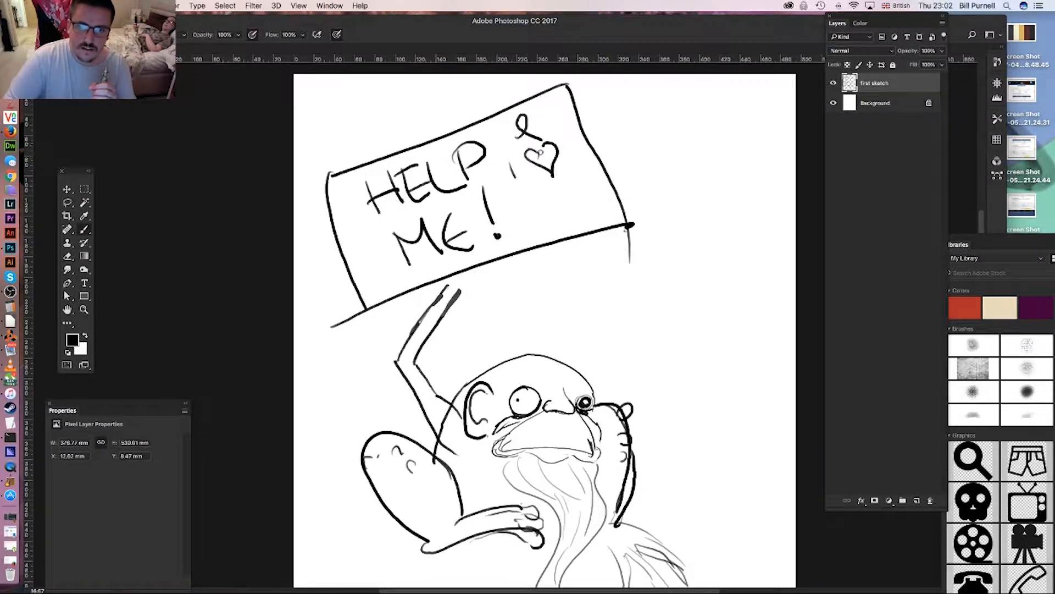
pyautogui.moveTo(526, 209)
pyautogui.mouseDown()
pyautogui.moveTo(530, 222)
pyautogui.moveTo(535, 196)
pyautogui.moveTo(585, 195)
pyautogui.mouseUp()
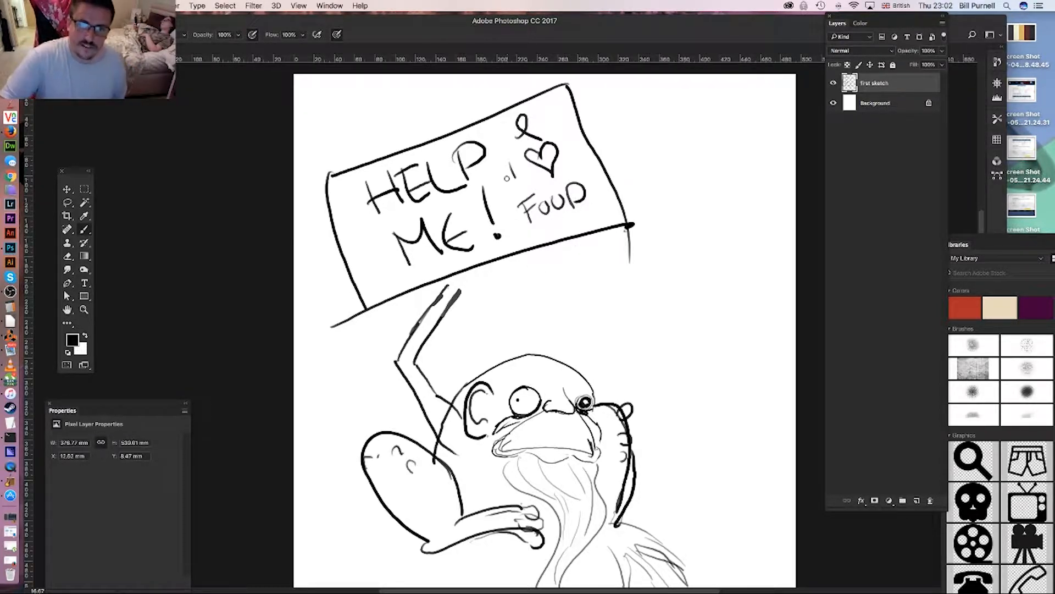
pyautogui.moveTo(511, 160); pyautogui.dragTo(527, 186)
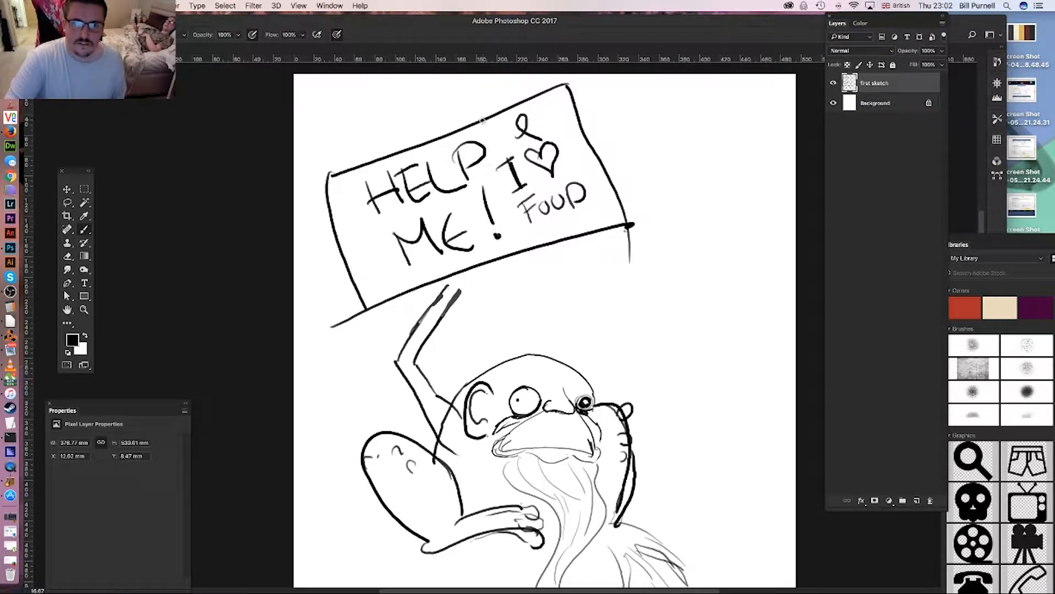
pyautogui.moveTo(482, 121); pyautogui.dragTo(531, 269)
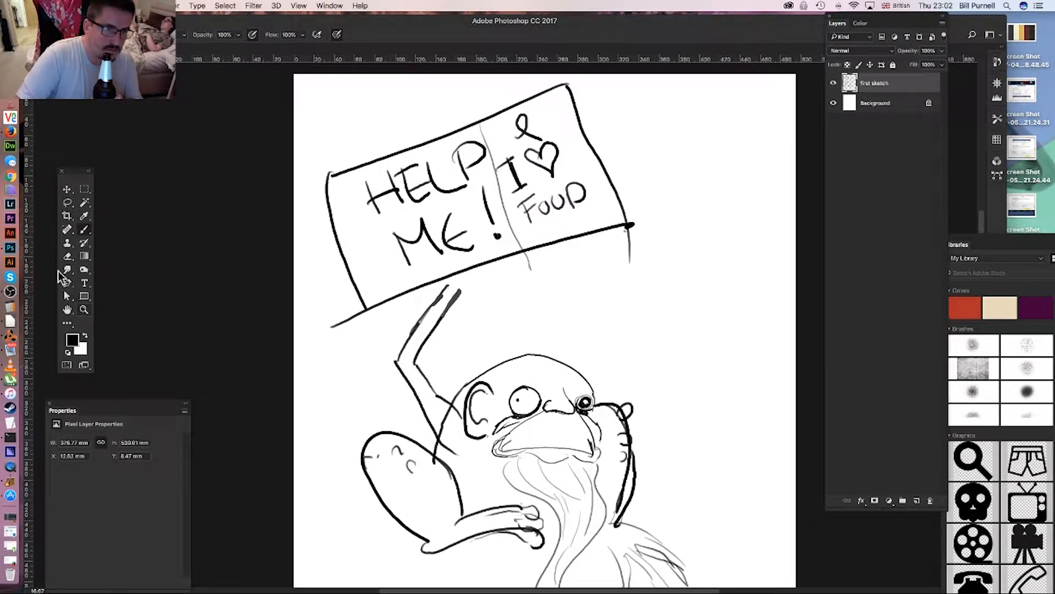
# - Brush darker corners on the character's mouth and add more hair strands to the upper beard
pyautogui.click(66, 193)
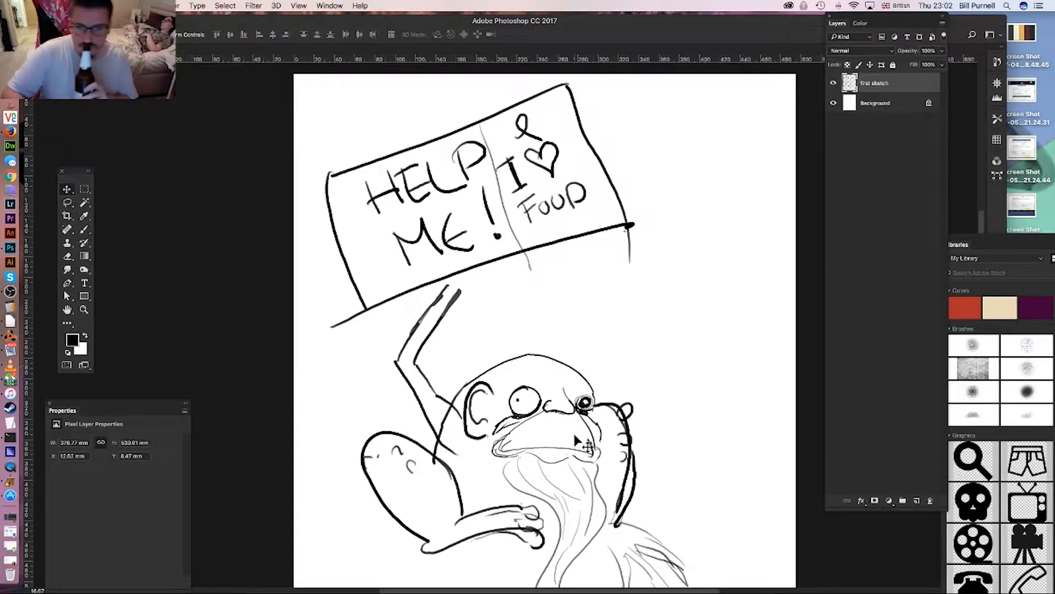
pyautogui.click(84, 229)
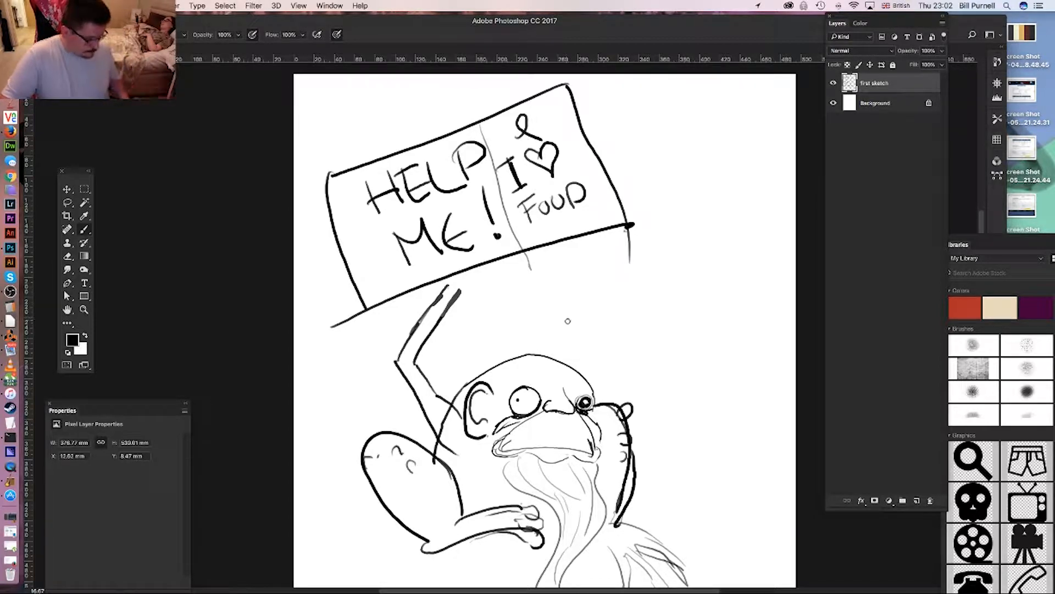
pyautogui.scroll(1, 584, 439)
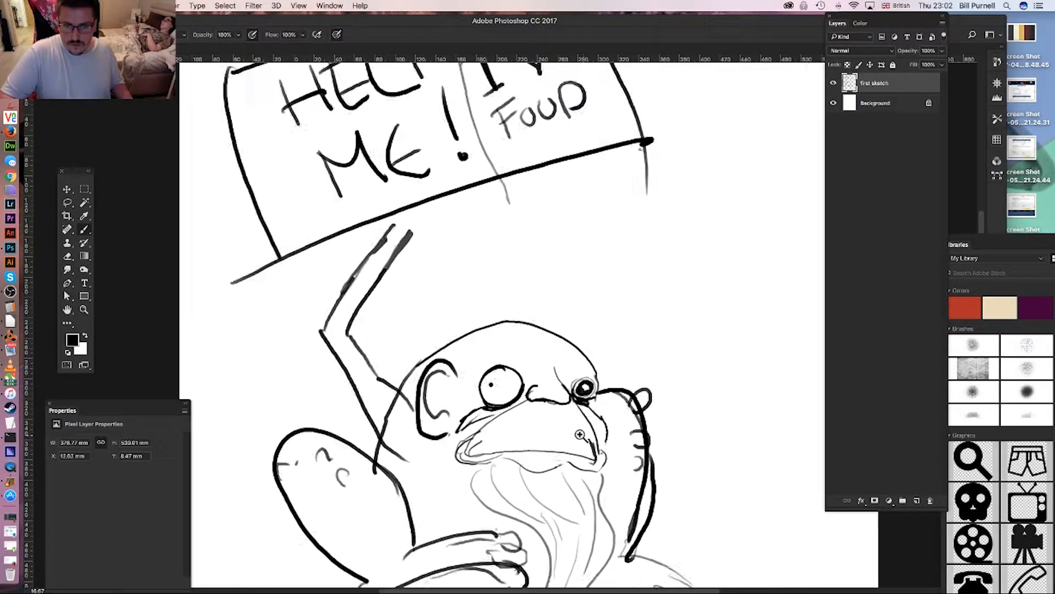
pyautogui.moveTo(552, 440); pyautogui.dragTo(492, 326)
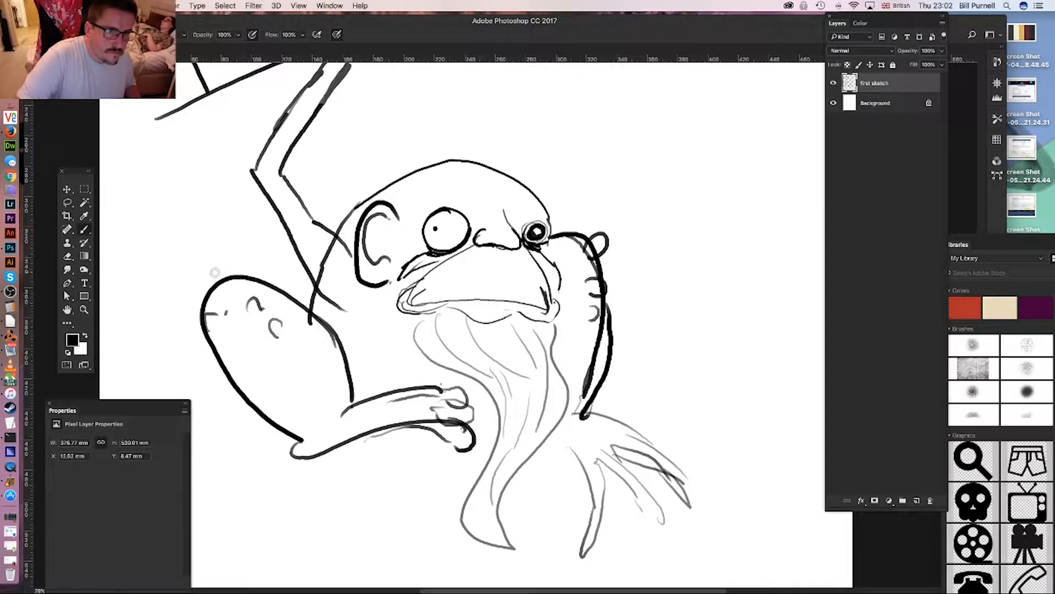
pyautogui.moveTo(411, 288)
pyautogui.mouseDown()
pyautogui.moveTo(405, 313)
pyautogui.moveTo(430, 309)
pyautogui.mouseUp()
pyautogui.moveTo(564, 295)
pyautogui.mouseDown()
pyautogui.moveTo(554, 323)
pyautogui.moveTo(517, 318)
pyautogui.moveTo(529, 312)
pyautogui.moveTo(520, 355)
pyautogui.moveTo(475, 351)
pyautogui.moveTo(477, 367)
pyautogui.mouseUp()
# - Brush two curved horns on the head and erase the overlapping lines at the near horn's base and the raised arm's shoulder
pyautogui.moveTo(496, 299)
pyautogui.mouseDown()
pyautogui.moveTo(489, 481)
pyautogui.moveTo(495, 456)
pyautogui.mouseUp()
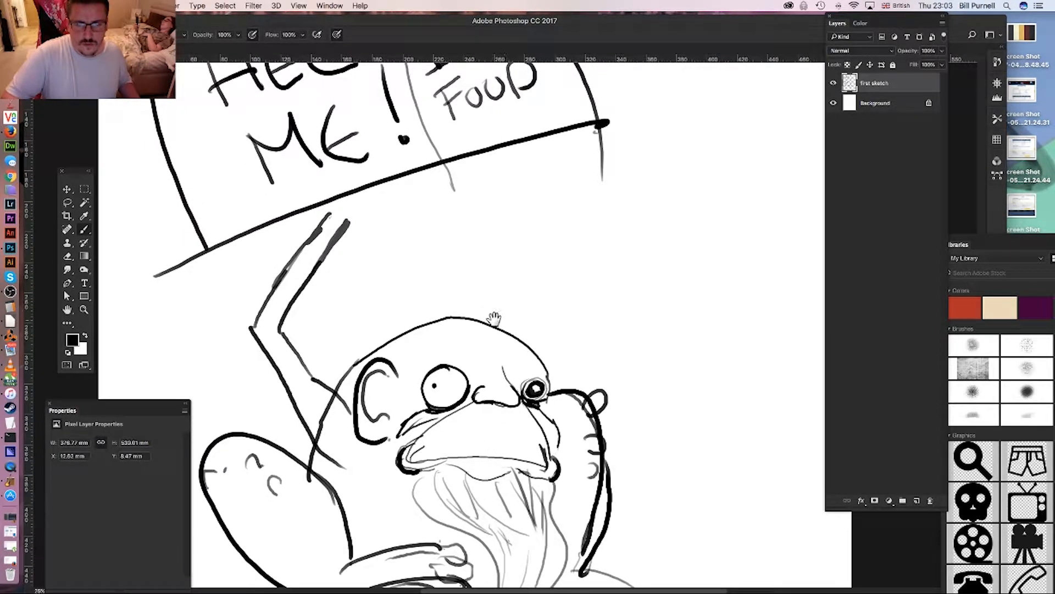
pyautogui.moveTo(505, 331)
pyautogui.mouseDown()
pyautogui.moveTo(532, 325)
pyautogui.moveTo(573, 282)
pyautogui.moveTo(544, 350)
pyautogui.mouseUp()
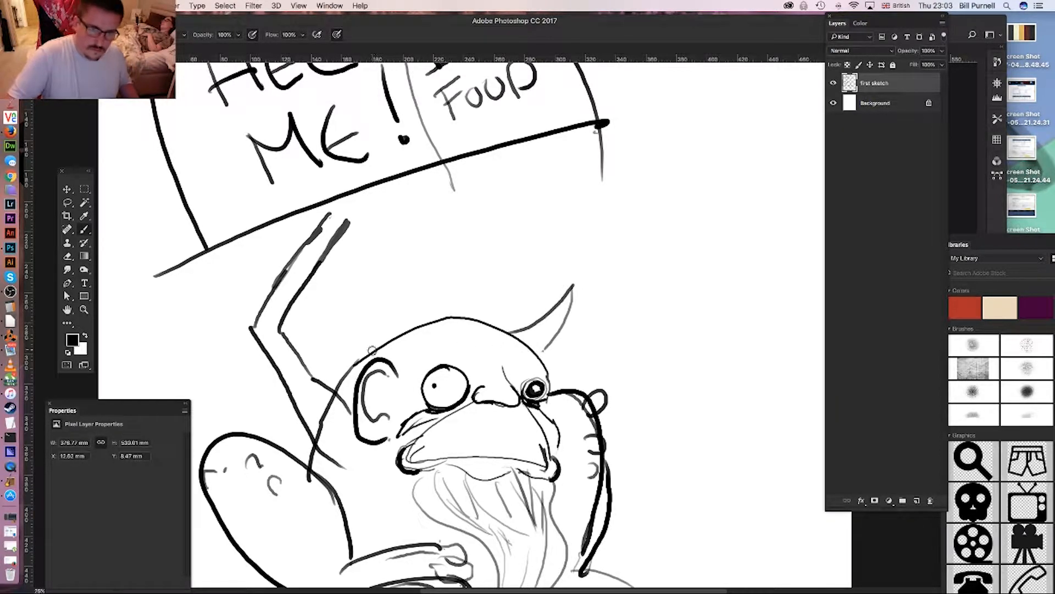
pyautogui.moveTo(368, 355)
pyautogui.mouseDown()
pyautogui.moveTo(420, 333)
pyautogui.moveTo(391, 320)
pyautogui.moveTo(358, 275)
pyautogui.moveTo(367, 352)
pyautogui.mouseUp()
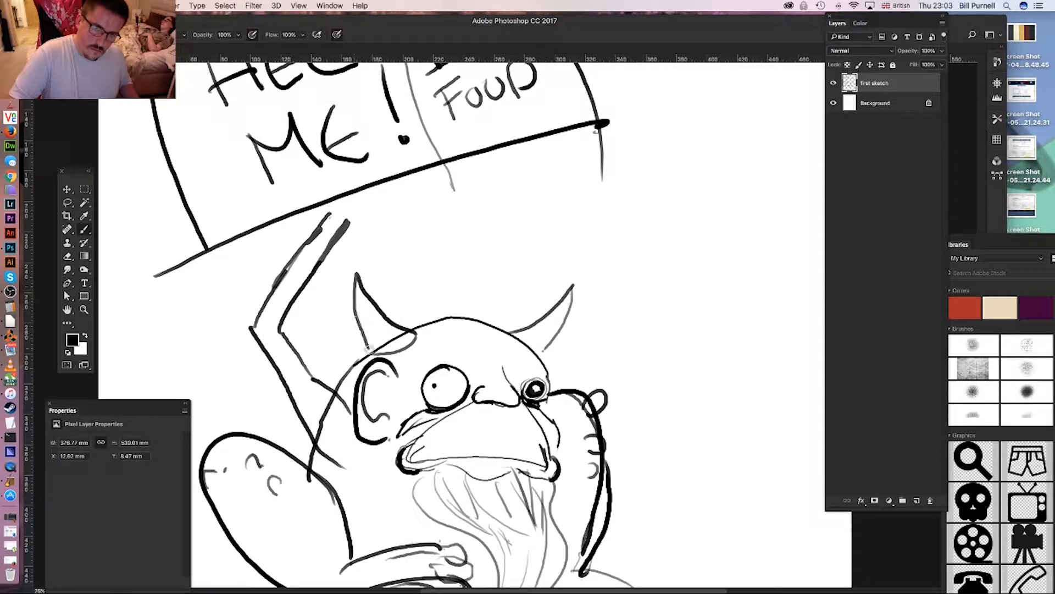
pyautogui.moveTo(410, 465); pyautogui.dragTo(487, 320)
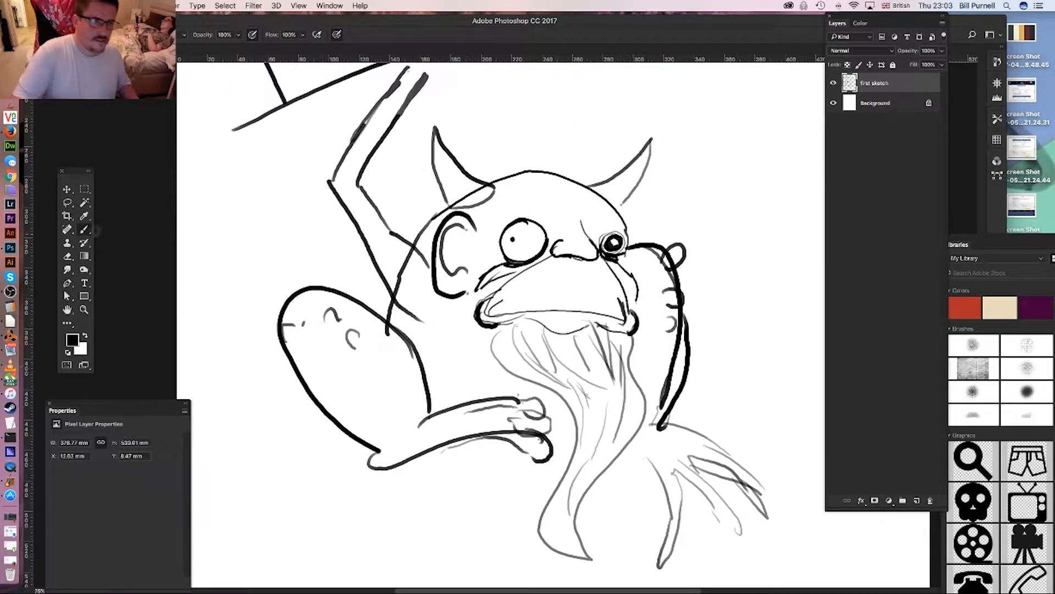
pyautogui.click(68, 257)
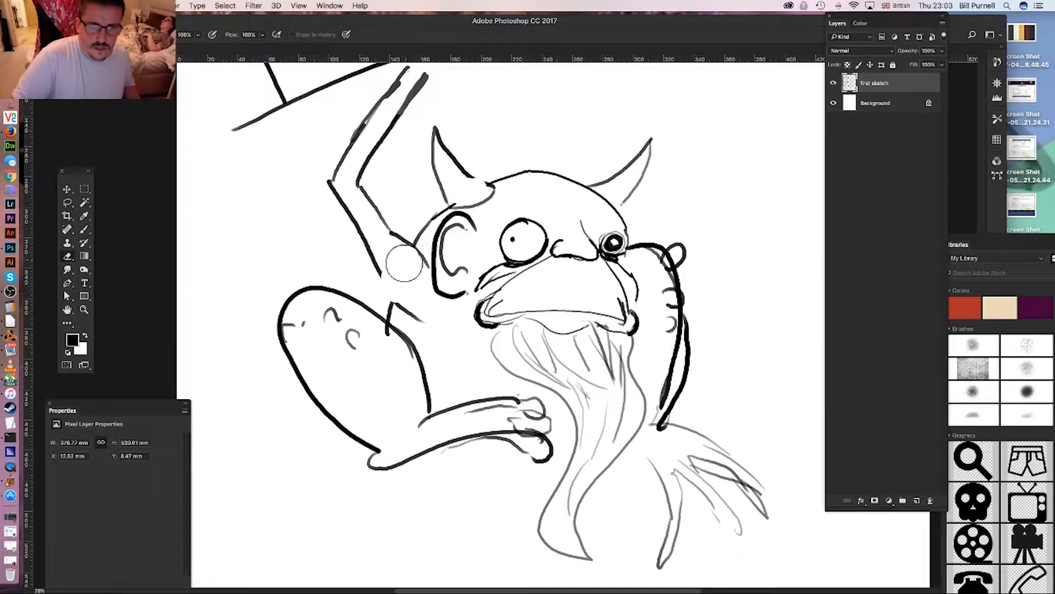
# - Brush the outline of a large rock beneath the character, sloping down to both edges of the canvas
pyautogui.keyDown('alt'); pyautogui.click(504, 281); pyautogui.keyUp('alt')
pyautogui.keyDown('alt'); pyautogui.click(505, 281); pyautogui.keyUp('alt')
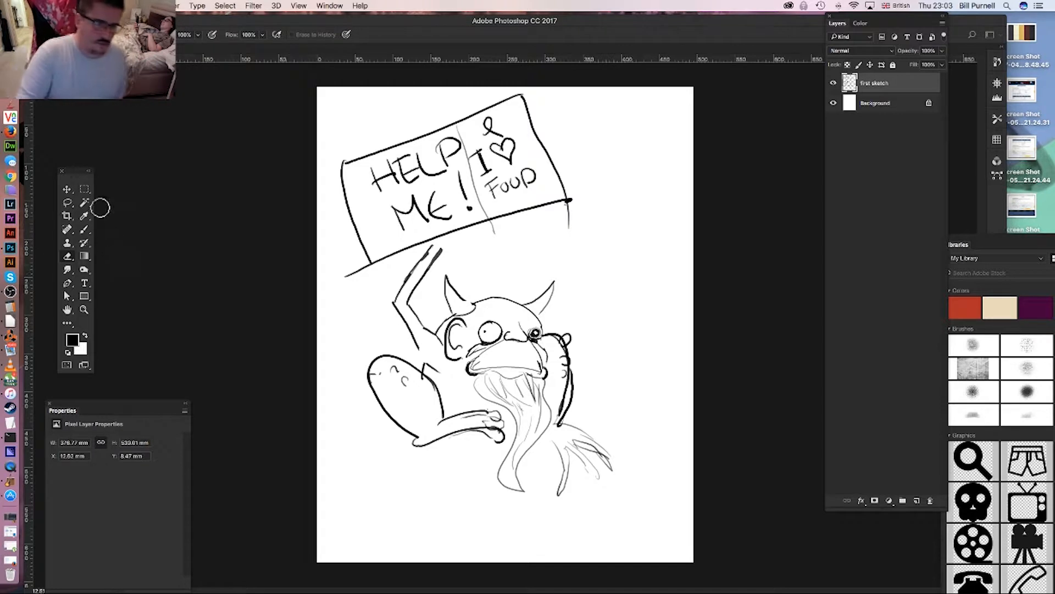
pyautogui.click(84, 229)
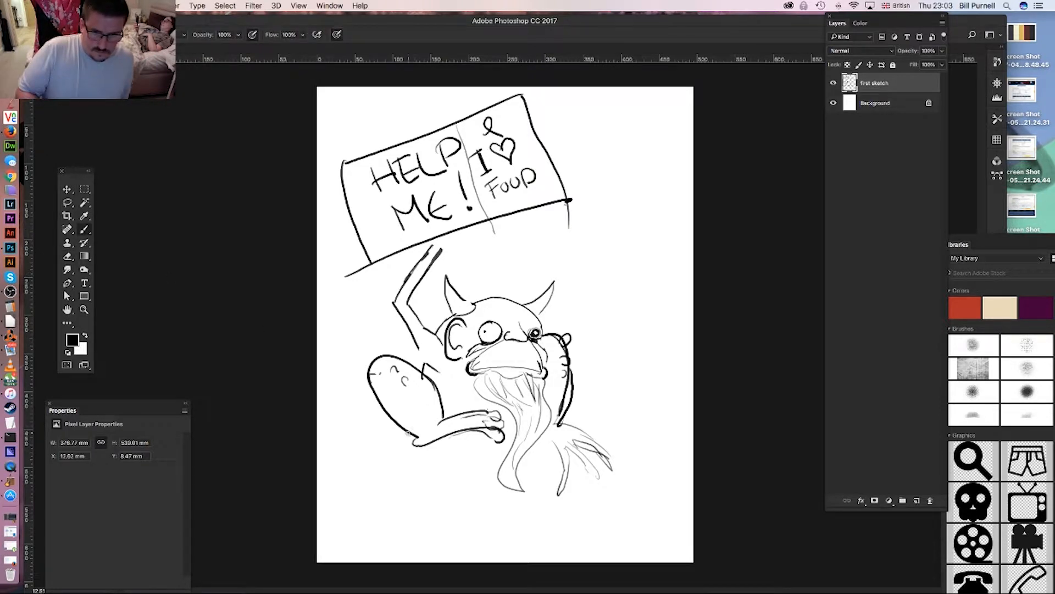
pyautogui.moveTo(410, 432)
pyautogui.mouseDown()
pyautogui.moveTo(354, 475)
pyautogui.moveTo(349, 515)
pyautogui.moveTo(310, 549)
pyautogui.mouseUp()
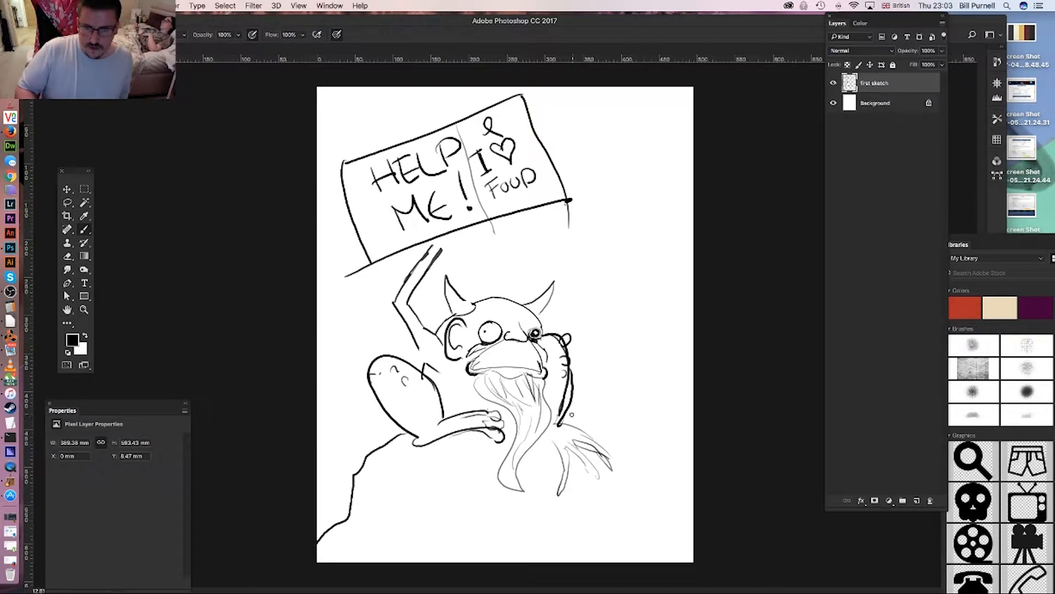
pyautogui.moveTo(571, 415)
pyautogui.mouseDown()
pyautogui.moveTo(688, 528)
pyautogui.moveTo(694, 554)
pyautogui.mouseUp()
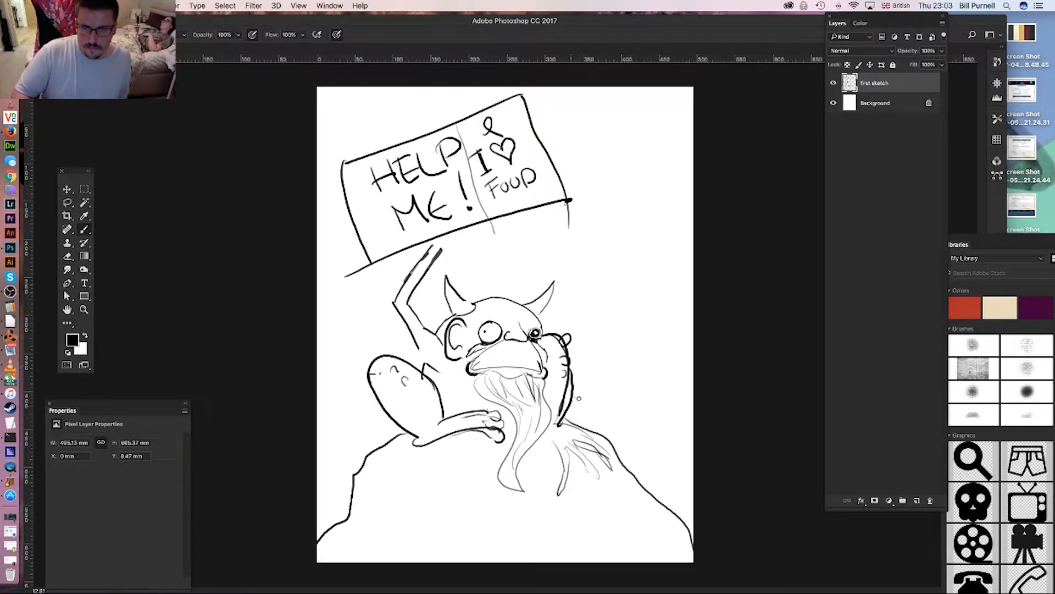
# - Brush layered, jagged hill lines across the background on both sides of the character, up to a horizon at eye level
pyautogui.moveTo(578, 398)
pyautogui.mouseDown()
pyautogui.moveTo(613, 406)
pyautogui.moveTo(628, 464)
pyautogui.moveTo(654, 448)
pyautogui.moveTo(715, 465)
pyautogui.mouseUp()
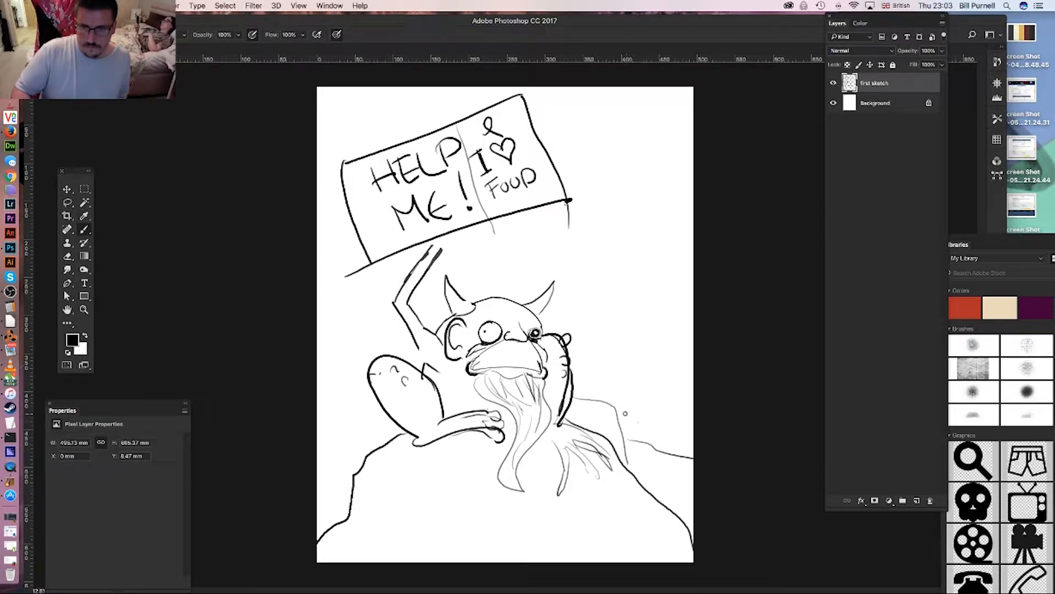
pyautogui.moveTo(623, 410)
pyautogui.mouseDown()
pyautogui.moveTo(686, 409)
pyautogui.moveTo(637, 393)
pyautogui.moveTo(605, 407)
pyautogui.moveTo(575, 393)
pyautogui.moveTo(599, 379)
pyautogui.moveTo(628, 393)
pyautogui.moveTo(609, 383)
pyautogui.moveTo(639, 370)
pyautogui.moveTo(683, 395)
pyautogui.moveTo(686, 370)
pyautogui.moveTo(571, 368)
pyautogui.moveTo(603, 351)
pyautogui.moveTo(673, 370)
pyautogui.moveTo(671, 353)
pyautogui.moveTo(690, 354)
pyautogui.moveTo(638, 352)
pyautogui.mouseUp()
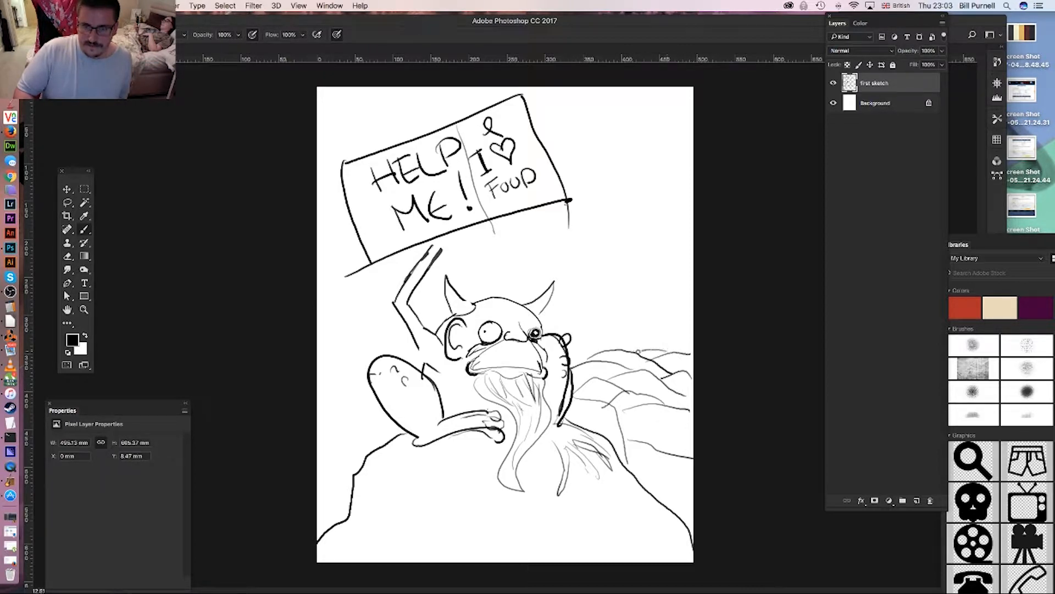
pyautogui.moveTo(319, 445)
pyautogui.mouseDown()
pyautogui.moveTo(379, 449)
pyautogui.moveTo(359, 412)
pyautogui.moveTo(317, 415)
pyautogui.mouseUp()
pyautogui.moveTo(334, 409)
pyautogui.mouseDown()
pyautogui.moveTo(369, 396)
pyautogui.moveTo(310, 390)
pyautogui.moveTo(366, 377)
pyautogui.moveTo(335, 367)
pyautogui.moveTo(374, 358)
pyautogui.mouseUp()
pyautogui.moveTo(307, 347)
pyautogui.mouseDown()
pyautogui.moveTo(412, 350)
pyautogui.moveTo(389, 337)
pyautogui.moveTo(317, 339)
pyautogui.mouseUp()
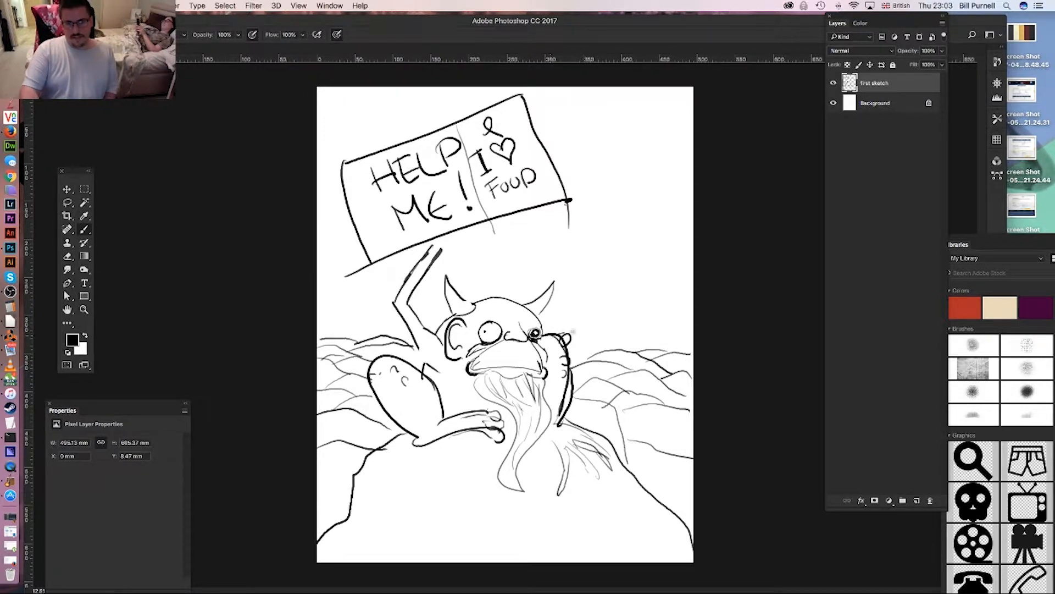
pyautogui.moveTo(574, 332)
pyautogui.mouseDown()
pyautogui.moveTo(609, 348)
pyautogui.moveTo(599, 342)
pyautogui.moveTo(645, 347)
pyautogui.moveTo(692, 333)
pyautogui.mouseUp()
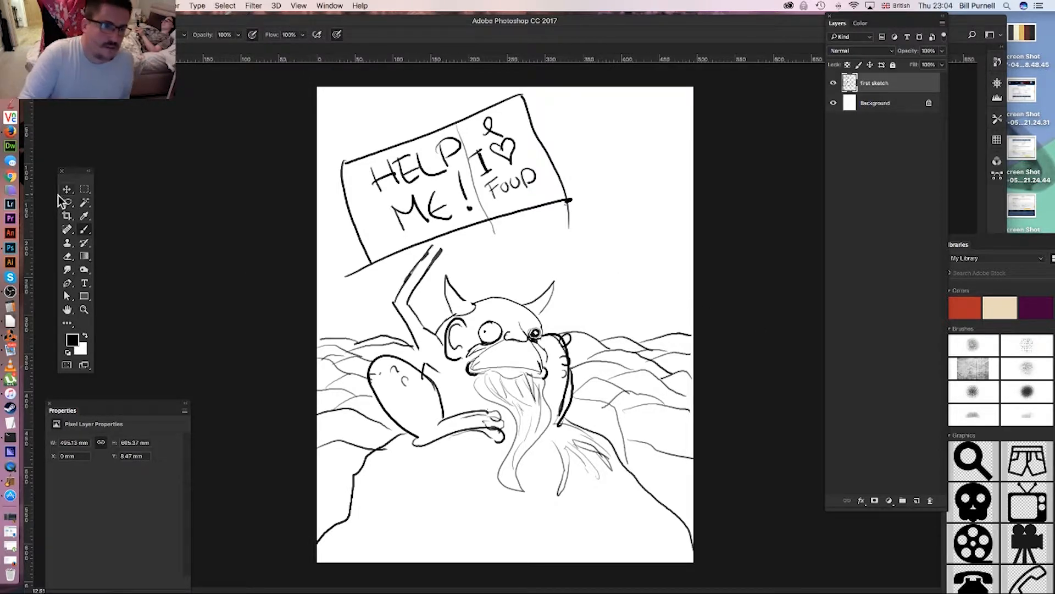
# - Brush the sign's wooden post as a short stub above the board and a longer piece below it beside the raised hand
pyautogui.moveTo(419, 134)
pyautogui.mouseDown()
pyautogui.moveTo(416, 118)
pyautogui.moveTo(434, 132)
pyautogui.mouseUp()
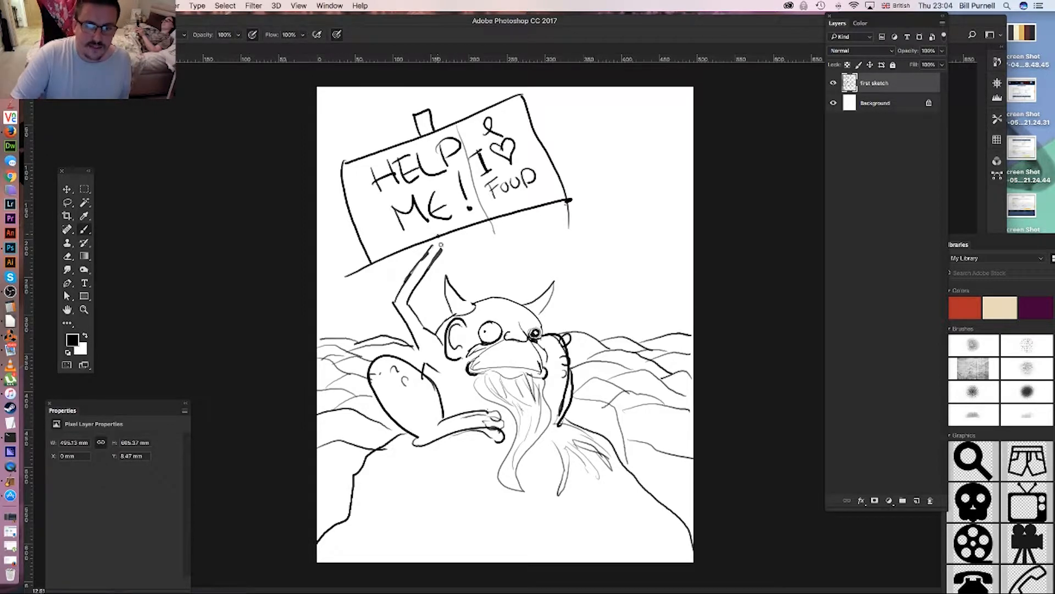
pyautogui.moveTo(440, 244)
pyautogui.mouseDown()
pyautogui.moveTo(450, 275)
pyautogui.moveTo(467, 271)
pyautogui.mouseUp()
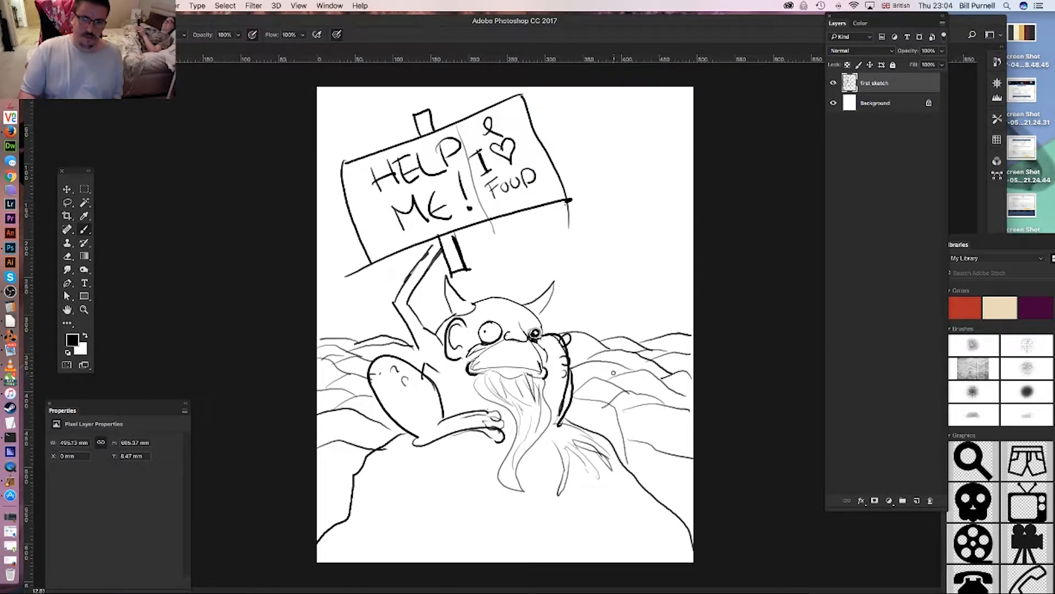
# - Hide and show the first sketch layer to check the drawing's separation from the Background layer, ending with first sketch selected
pyautogui.click(869, 102)
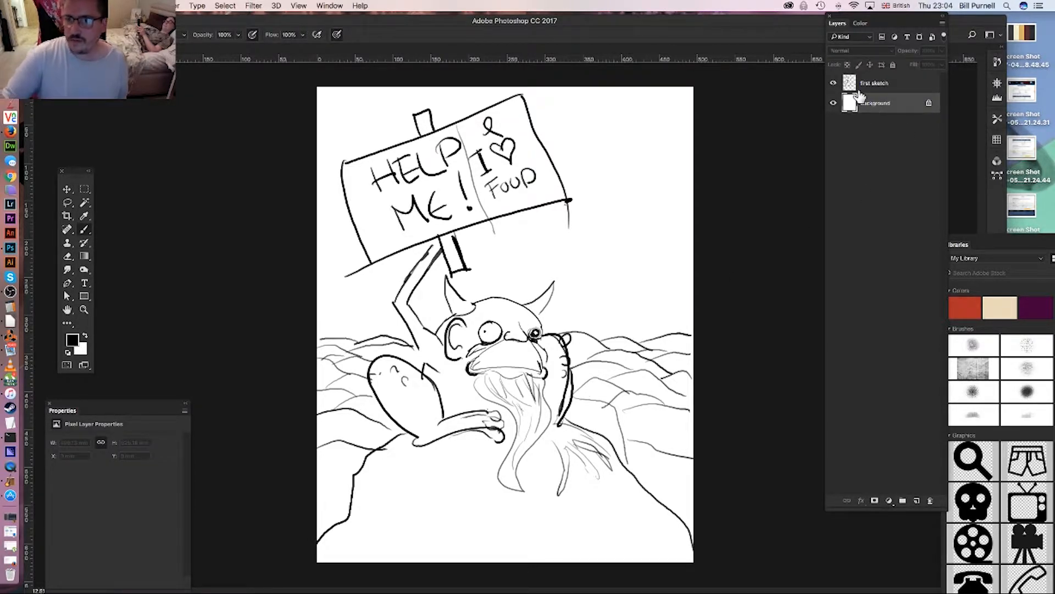
pyautogui.click(833, 83)
pyautogui.click(834, 82)
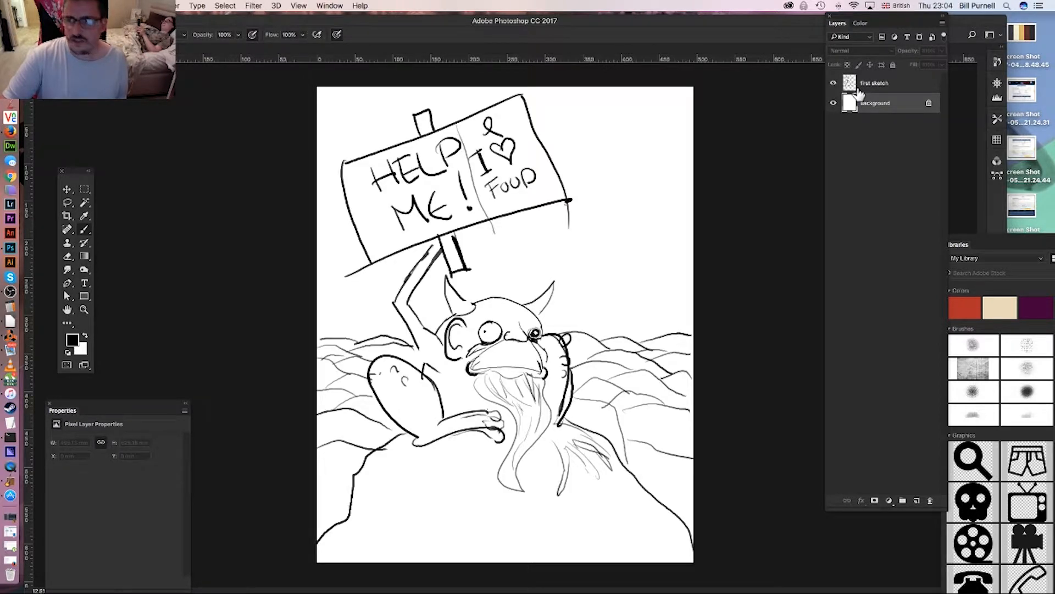
pyautogui.click(859, 88)
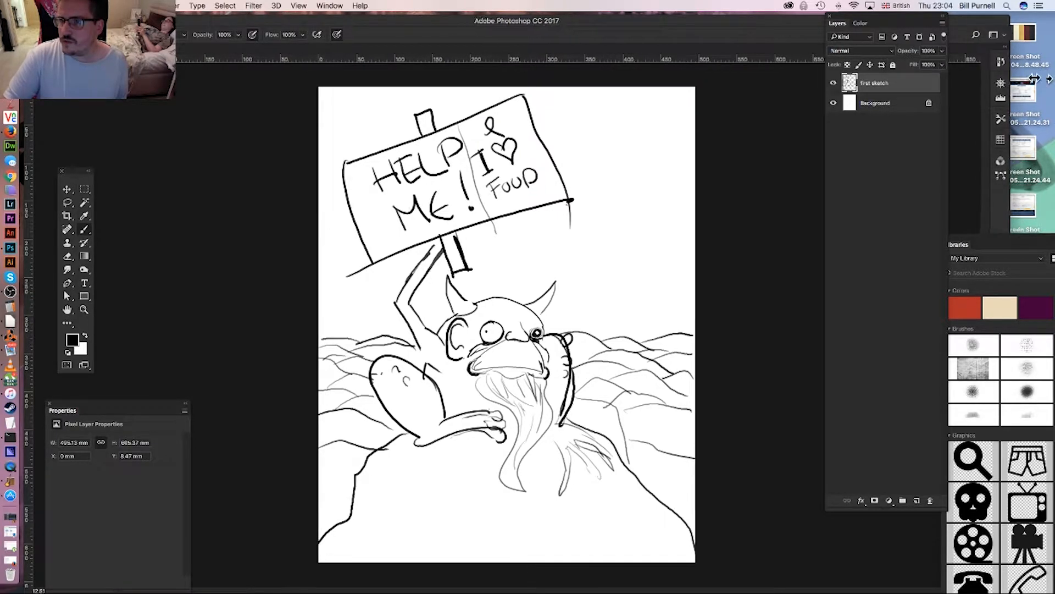
# - Widen the application window so it covers more of the screen
pyautogui.moveTo(1004, 76); pyautogui.dragTo(1051, 77)
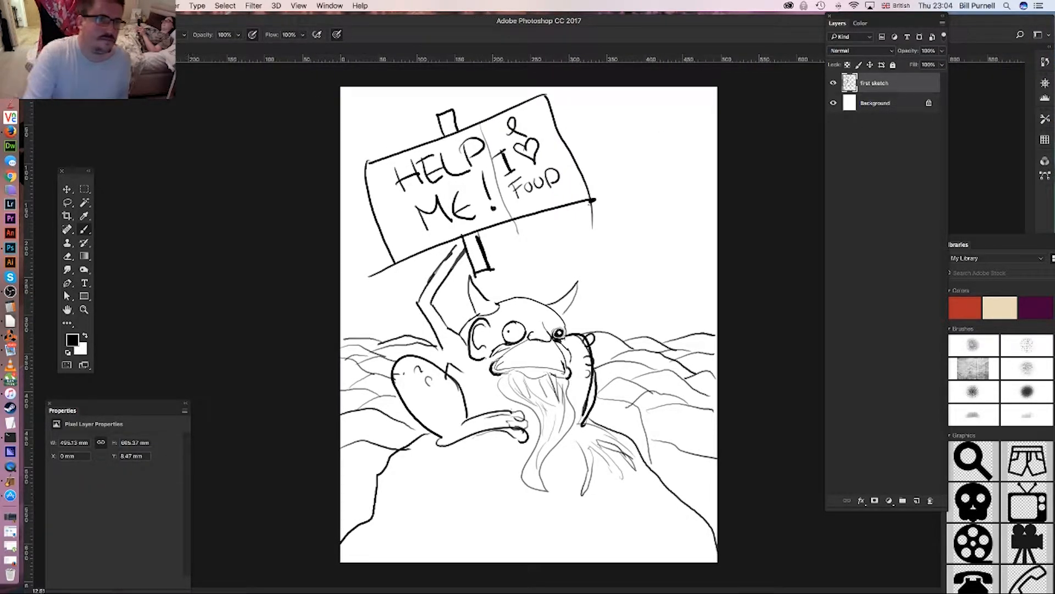
pyautogui.click(52, 21)
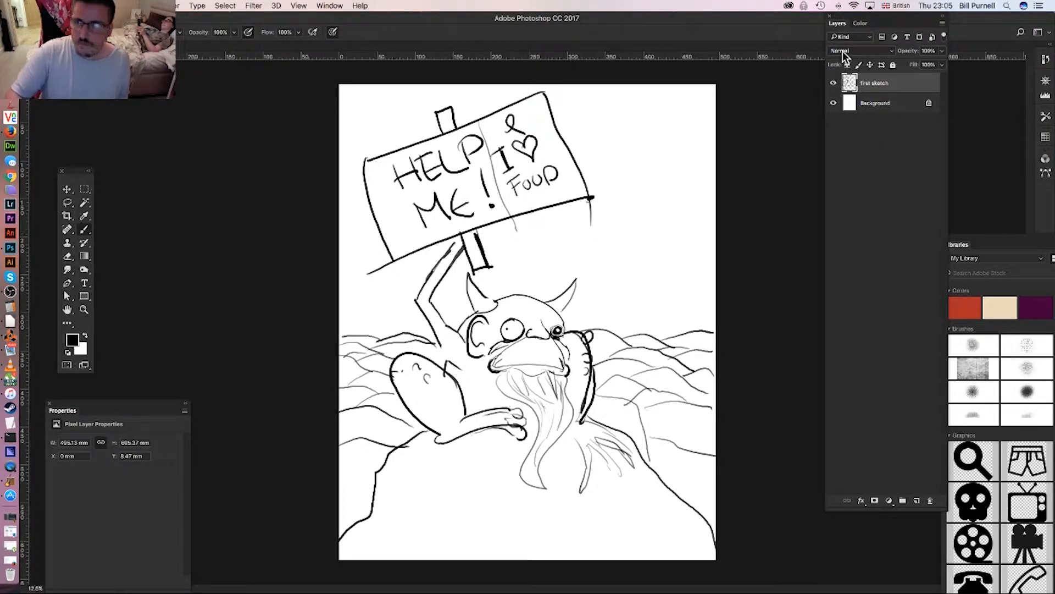
# - Toggle the first sketch layer's visibility and try fading its opacity, restoring it to 100%
pyautogui.click(834, 83)
pyautogui.click(834, 83)
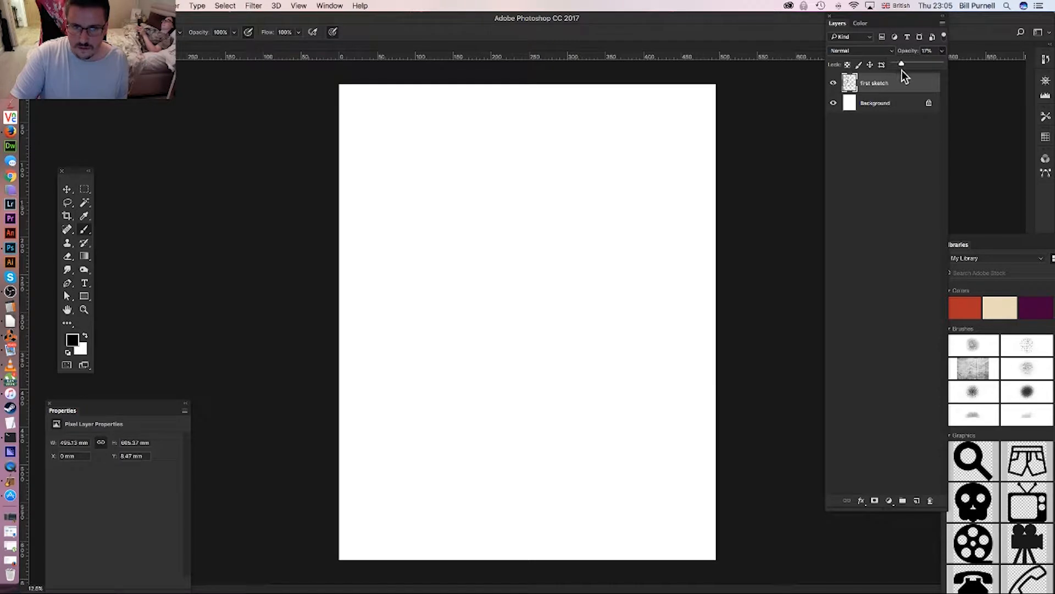
pyautogui.moveTo(902, 70); pyautogui.dragTo(941, 84)
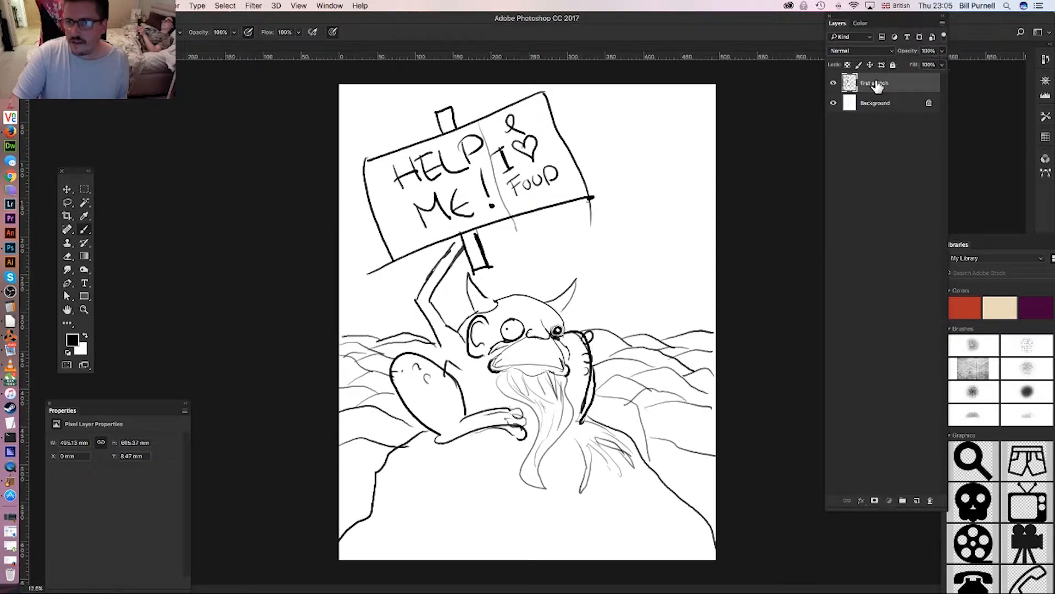
# - Create a new layer named "color" between the first sketch layer and the Background
pyautogui.click(916, 502)
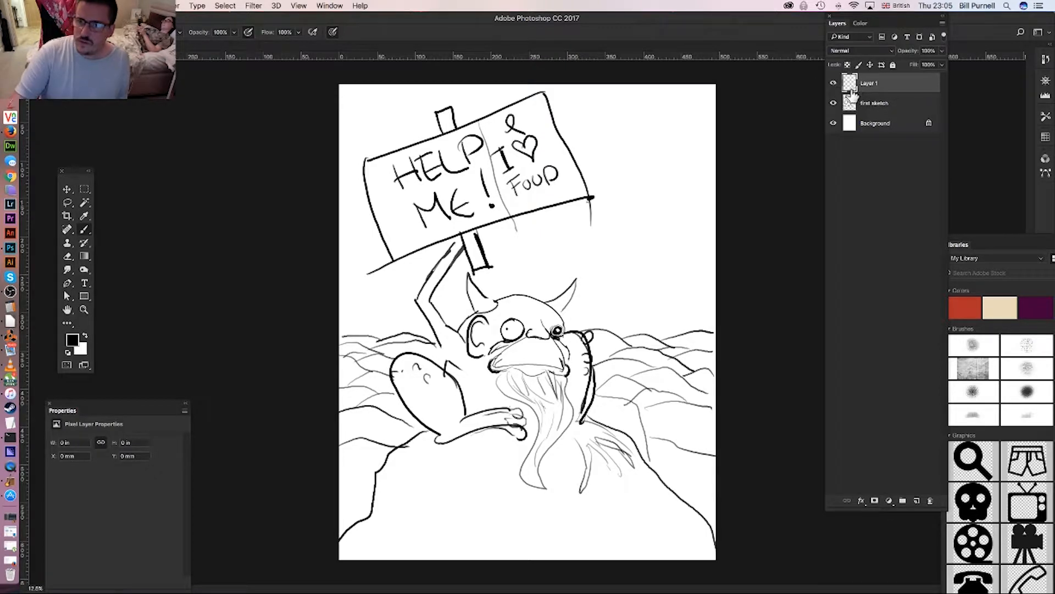
pyautogui.moveTo(854, 88); pyautogui.dragTo(859, 117)
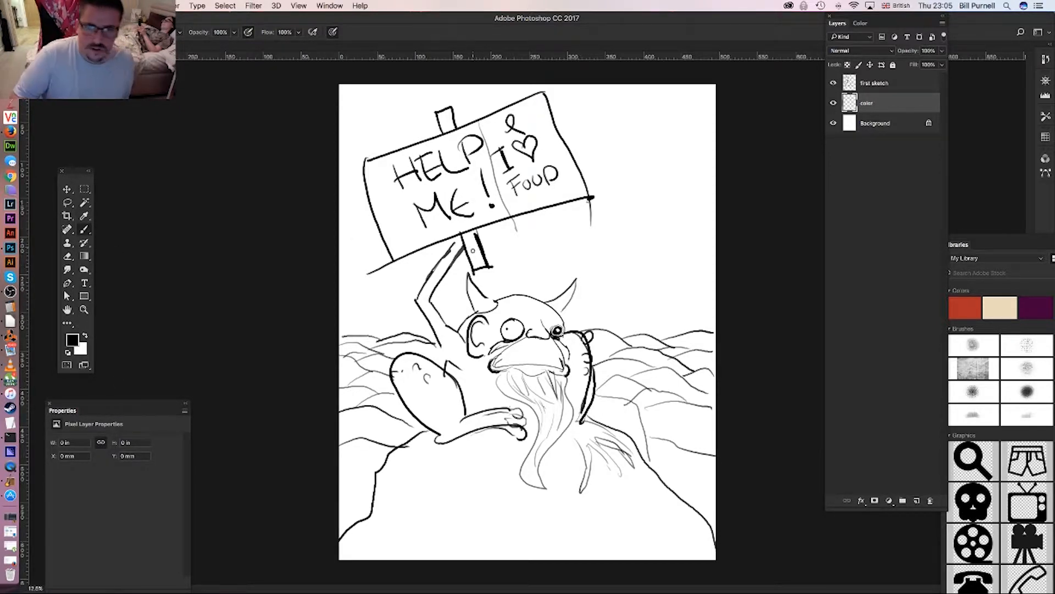
# - Choose the tilted-tip brush preset labelled 50 and set the foreground color to blue #1a81b1
pyautogui.rightClick(472, 250)
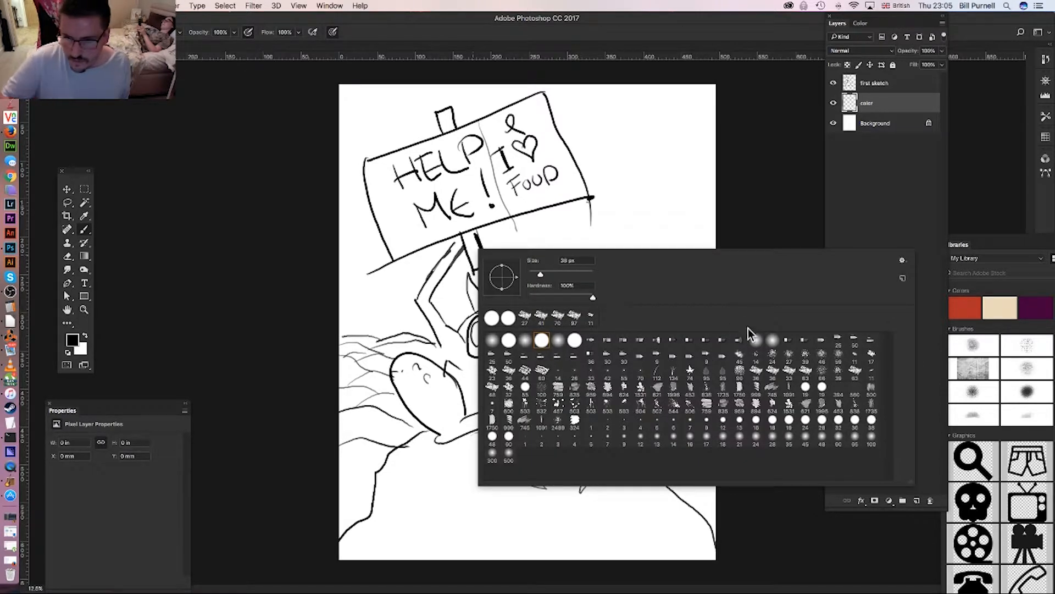
pyautogui.click(869, 343)
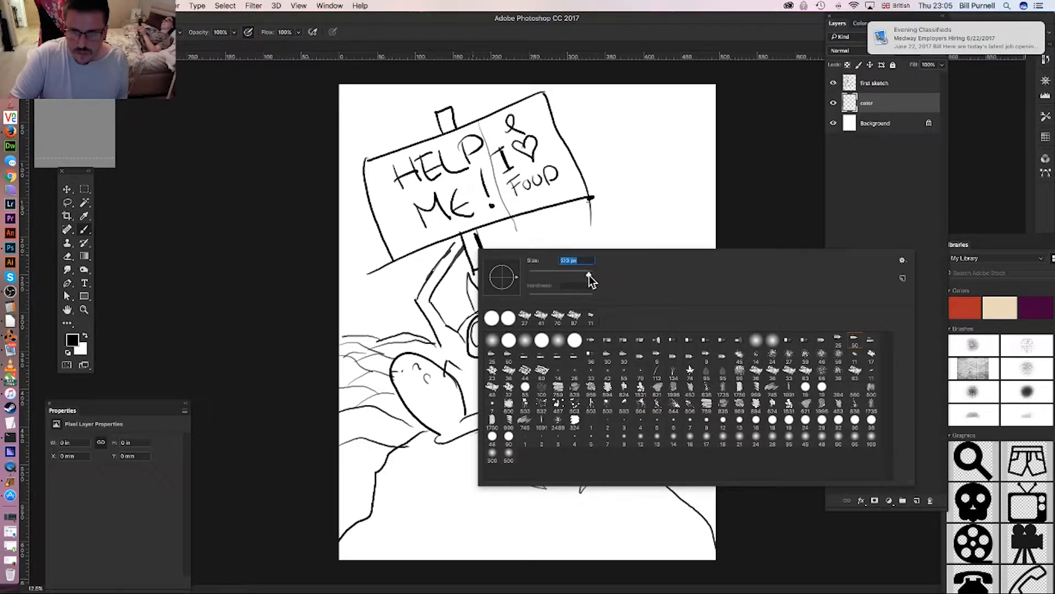
pyautogui.click(73, 340)
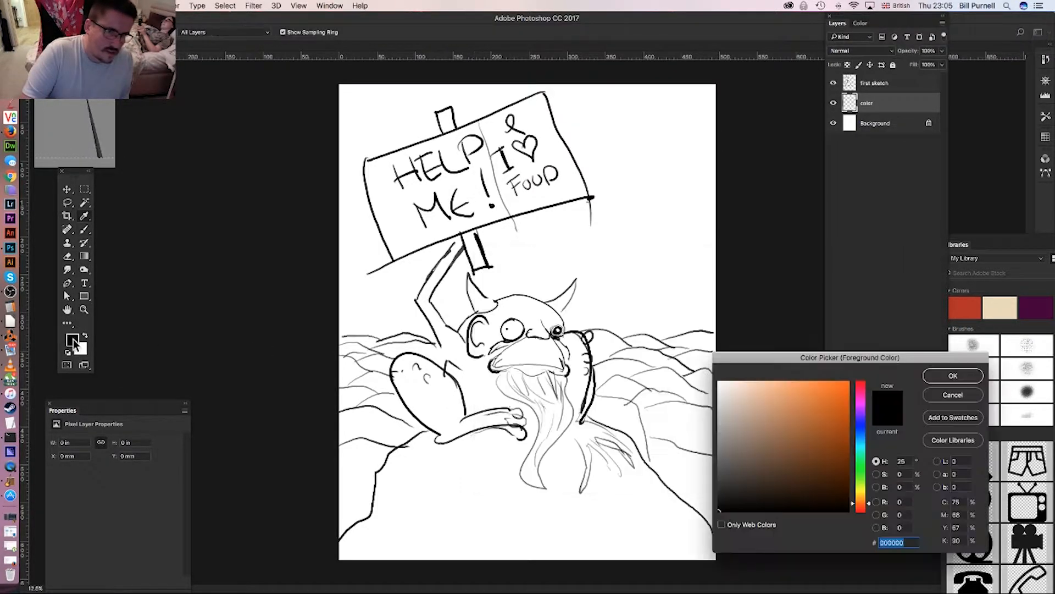
pyautogui.moveTo(856, 429)
pyautogui.mouseDown()
pyautogui.moveTo(861, 411)
pyautogui.moveTo(861, 440)
pyautogui.mouseUp()
pyautogui.click(828, 415)
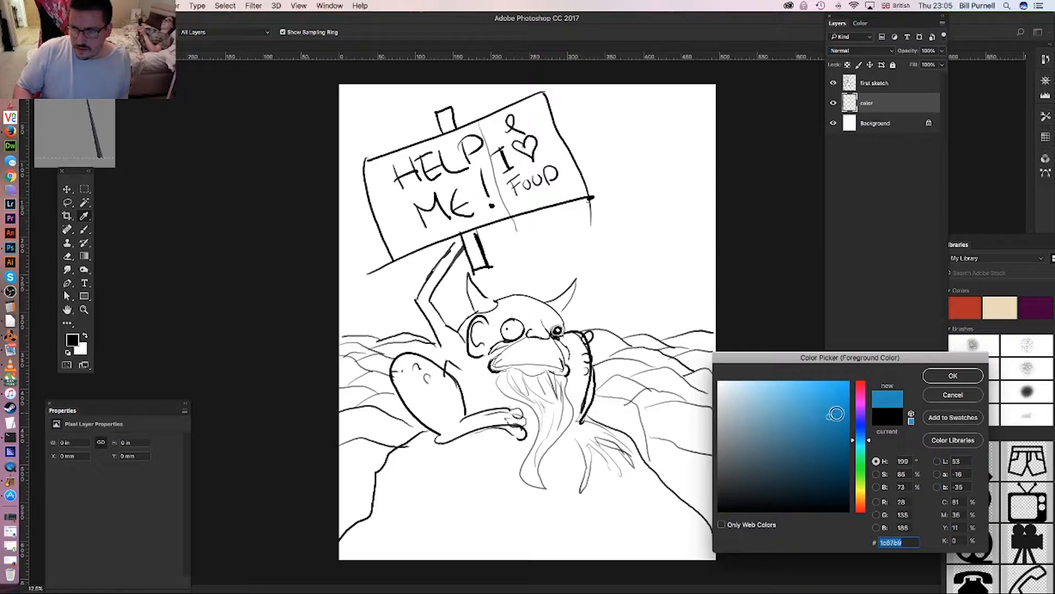
pyautogui.click(828, 421)
pyautogui.click(949, 376)
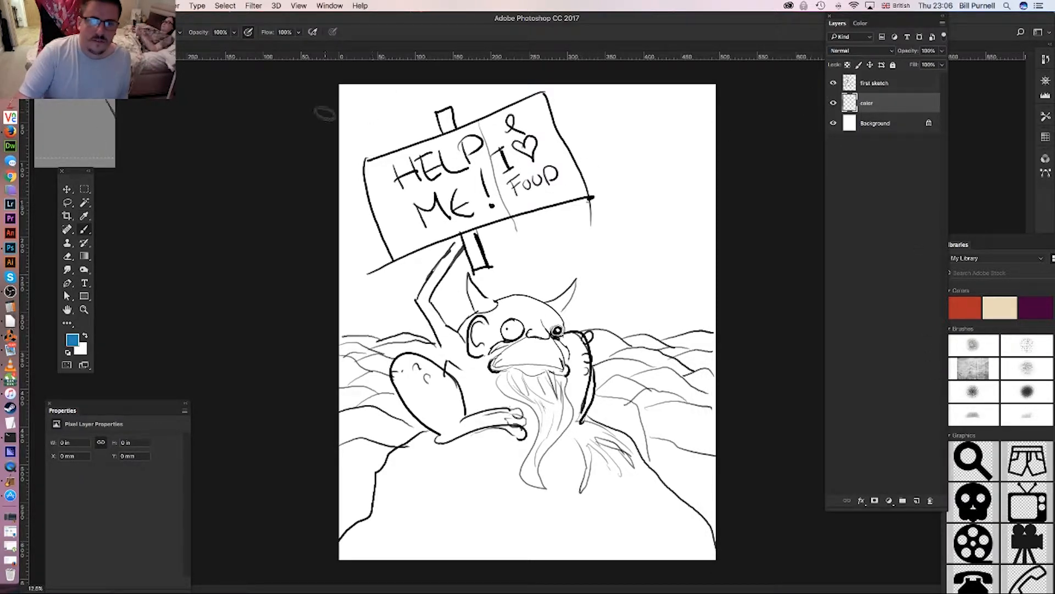
# - Enlarge the brush and scribble a blue zigzag across the upper sky on the color layer
pyautogui.rightClick(387, 132)
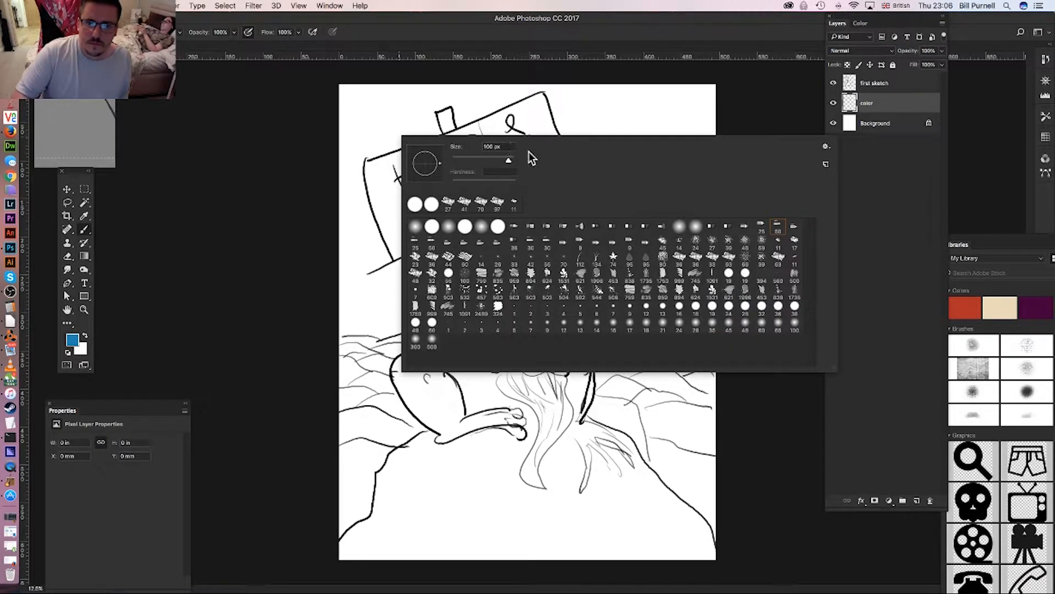
pyautogui.click(342, 90)
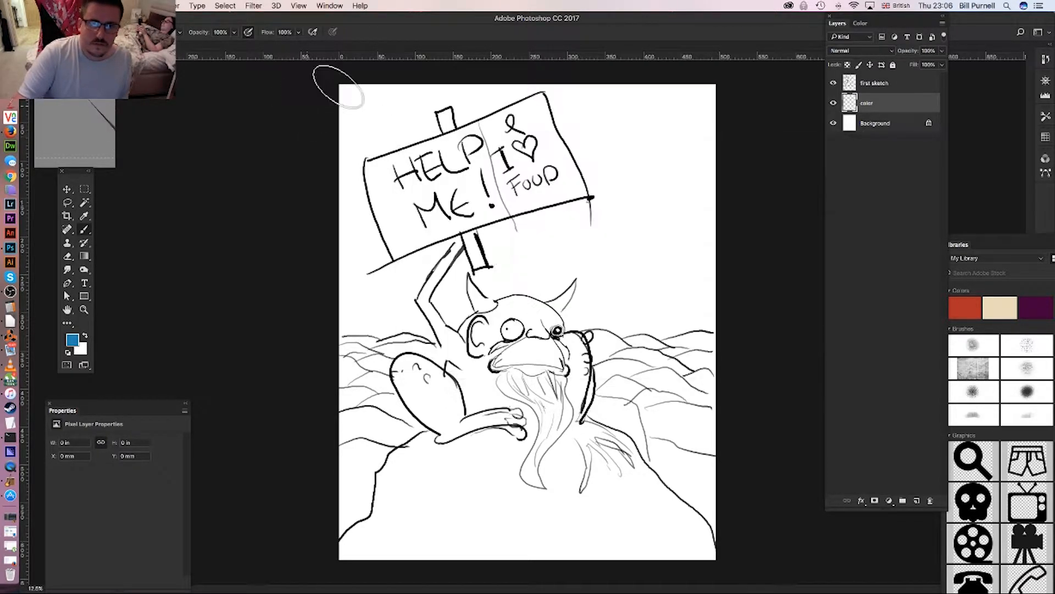
pyautogui.moveTo(371, 123)
pyautogui.mouseDown()
pyautogui.moveTo(498, 88)
pyautogui.moveTo(551, 86)
pyautogui.moveTo(614, 95)
pyautogui.moveTo(655, 143)
pyautogui.mouseUp()
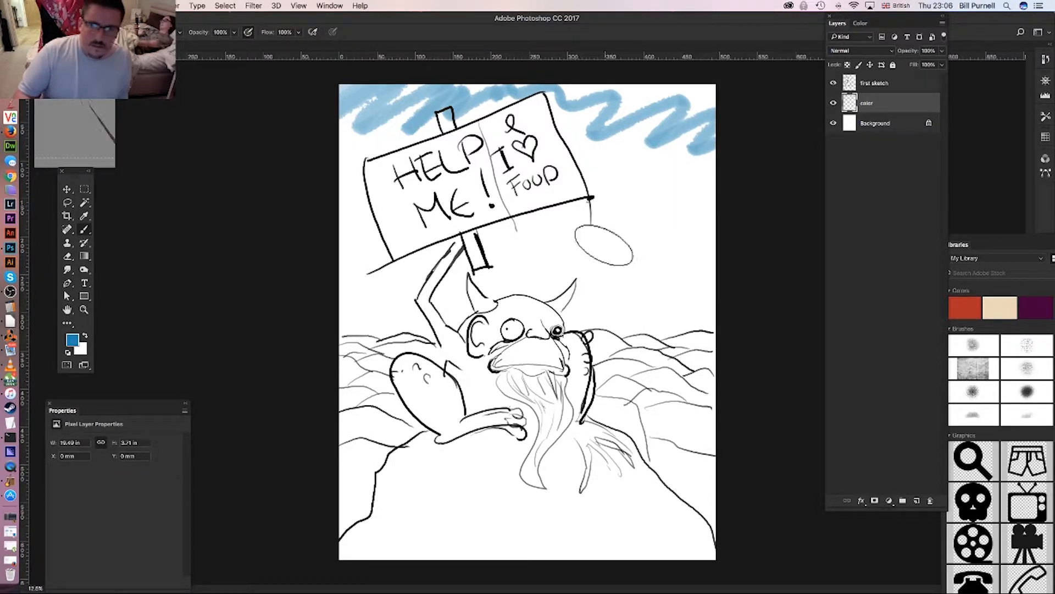
# - Switch to a large soft round brush with 0% hardness and paint the sky blue down to the hills, leaving lighter cloudy patches
pyautogui.rightClick(610, 264)
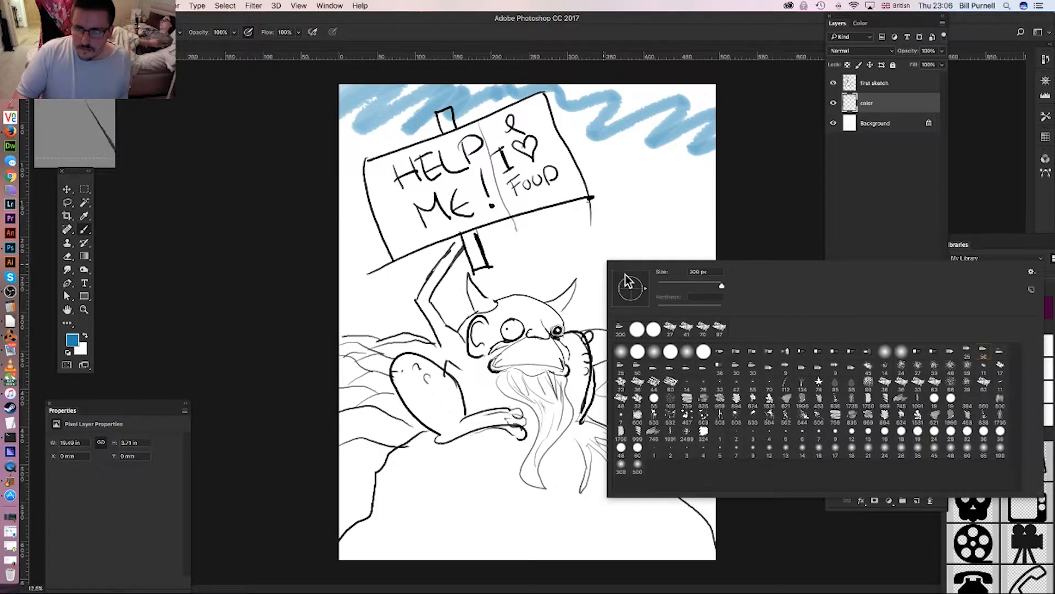
pyautogui.click(688, 350)
pyautogui.moveTo(715, 285); pyautogui.dragTo(717, 286)
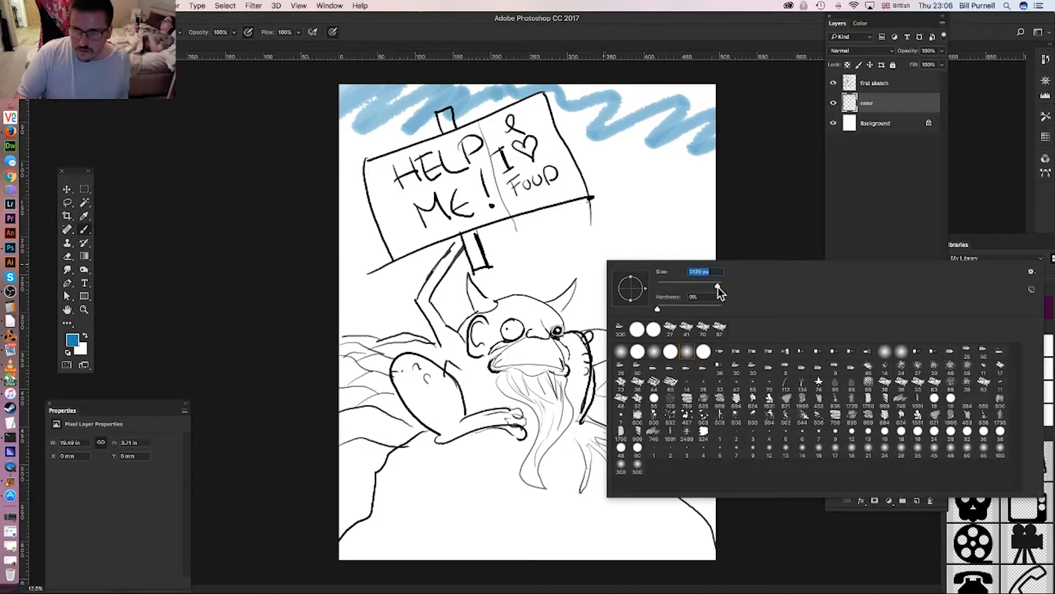
pyautogui.click(321, 74)
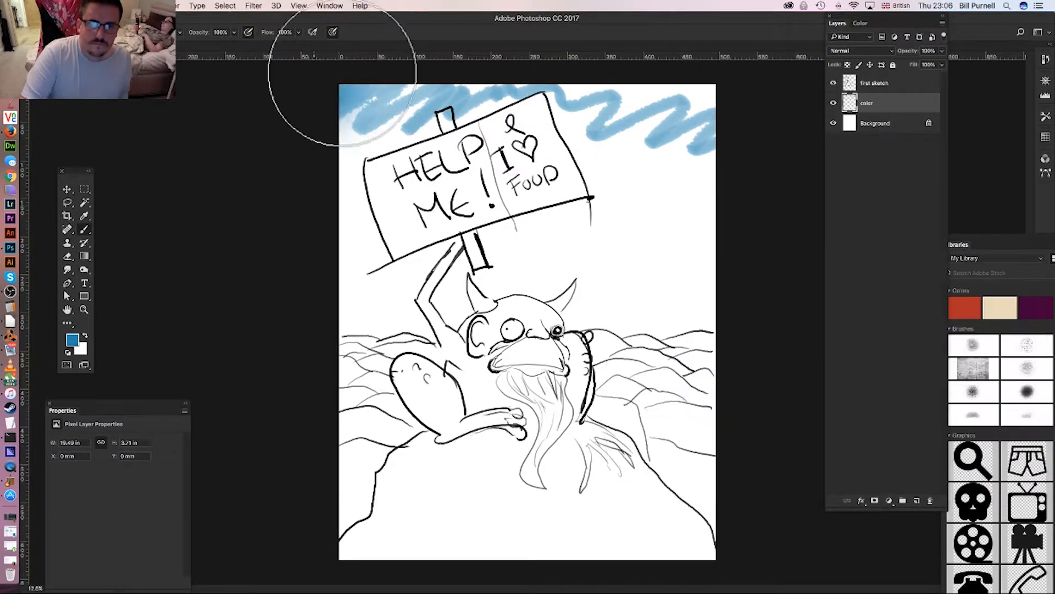
pyautogui.moveTo(341, 71)
pyautogui.mouseDown()
pyautogui.moveTo(416, 95)
pyautogui.moveTo(581, 89)
pyautogui.moveTo(735, 118)
pyautogui.moveTo(606, 104)
pyautogui.moveTo(624, 92)
pyautogui.moveTo(670, 157)
pyautogui.mouseUp()
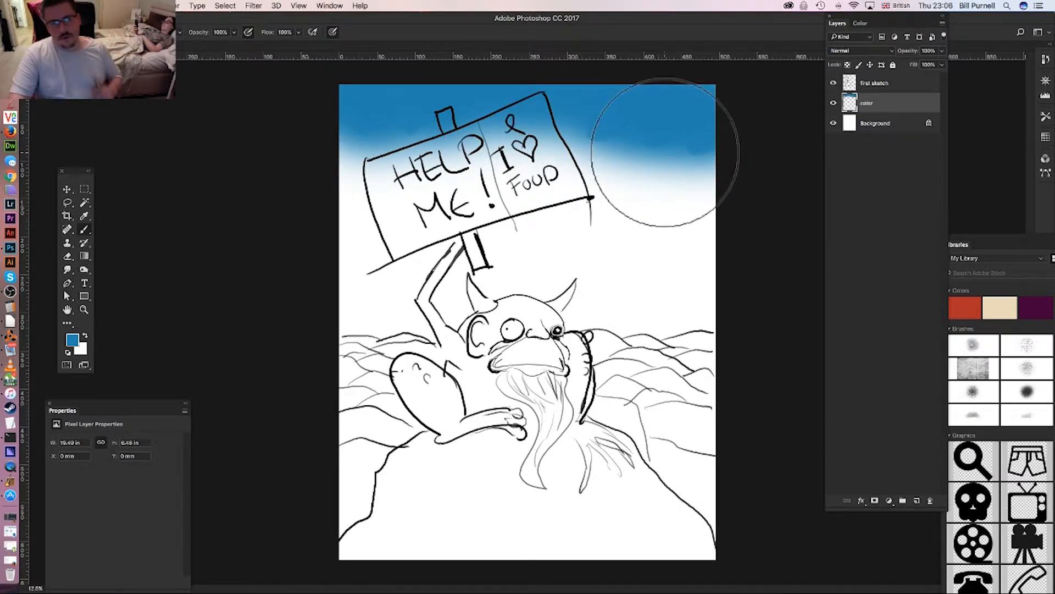
pyautogui.moveTo(404, 124)
pyautogui.mouseDown()
pyautogui.moveTo(369, 135)
pyautogui.moveTo(446, 116)
pyautogui.moveTo(425, 182)
pyautogui.moveTo(541, 168)
pyautogui.moveTo(581, 178)
pyautogui.moveTo(744, 168)
pyautogui.moveTo(800, 192)
pyautogui.moveTo(780, 229)
pyautogui.moveTo(639, 189)
pyautogui.moveTo(509, 184)
pyautogui.moveTo(344, 200)
pyautogui.moveTo(289, 256)
pyautogui.moveTo(323, 279)
pyautogui.moveTo(397, 257)
pyautogui.moveTo(570, 254)
pyautogui.moveTo(707, 255)
pyautogui.moveTo(769, 271)
pyautogui.moveTo(713, 284)
pyautogui.moveTo(597, 280)
pyautogui.moveTo(610, 299)
pyautogui.moveTo(735, 316)
pyautogui.moveTo(422, 304)
pyautogui.moveTo(310, 325)
pyautogui.moveTo(313, 314)
pyautogui.moveTo(306, 330)
pyautogui.moveTo(463, 317)
pyautogui.moveTo(619, 327)
pyautogui.moveTo(749, 300)
pyautogui.mouseUp()
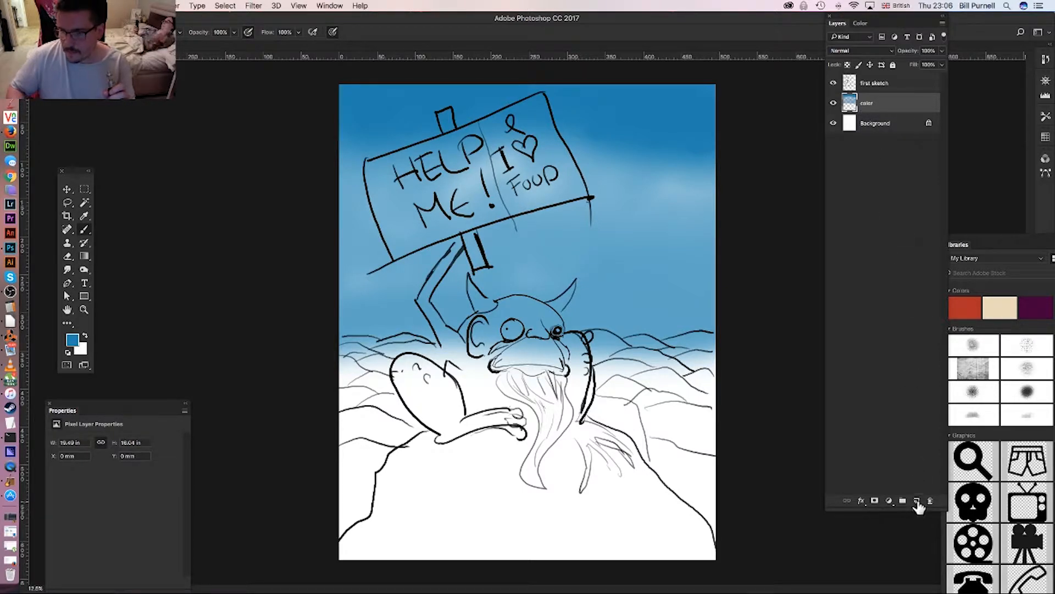
# - Add a new layer above the color layer and set the foreground color to dark grey
pyautogui.click(917, 500)
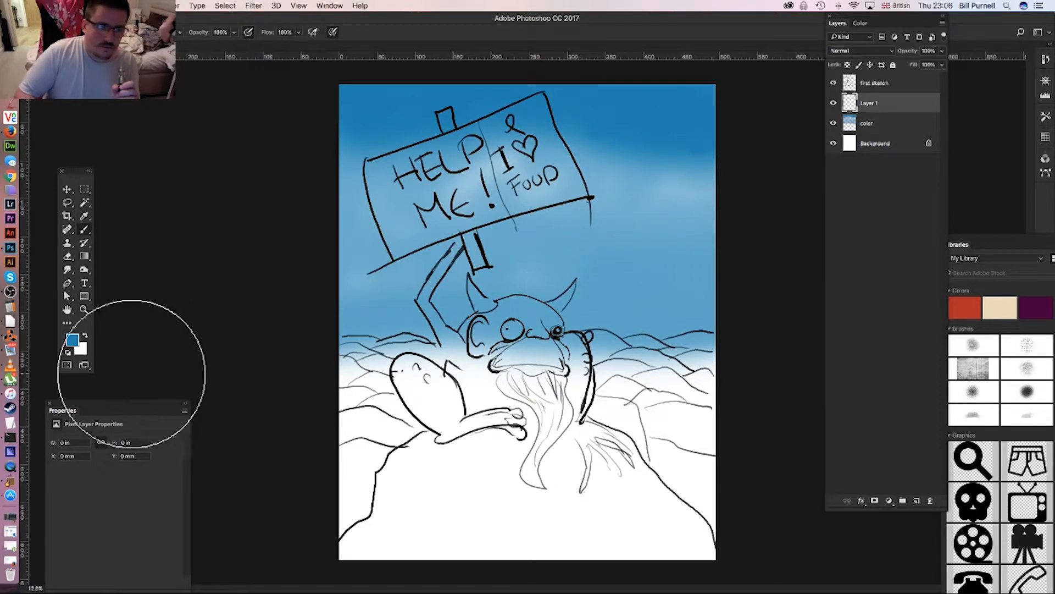
pyautogui.click(75, 341)
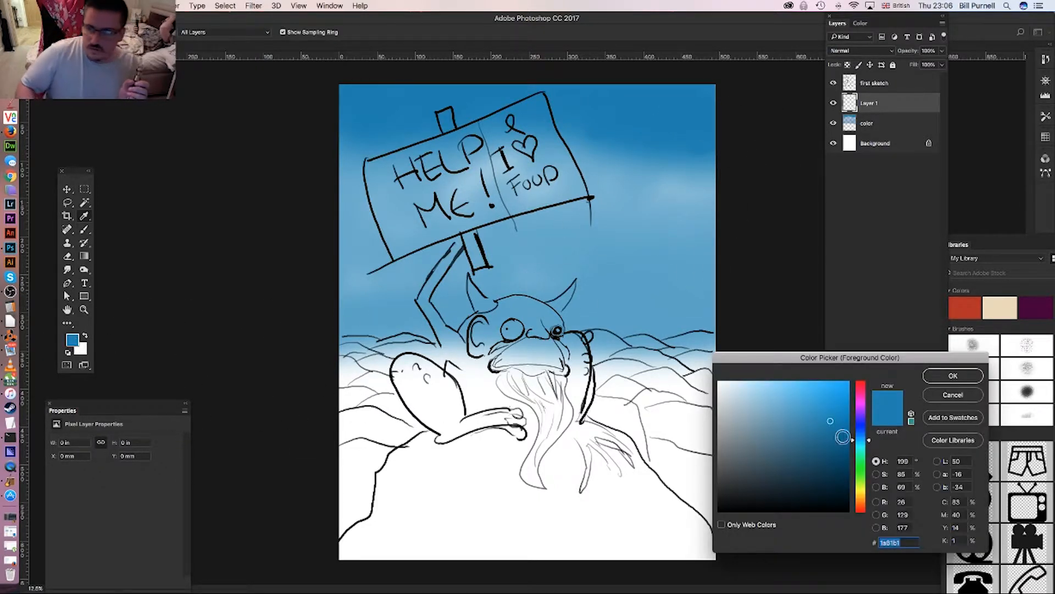
pyautogui.moveTo(860, 456)
pyautogui.mouseDown()
pyautogui.moveTo(859, 471)
pyautogui.moveTo(827, 447)
pyautogui.moveTo(860, 466)
pyautogui.moveTo(859, 446)
pyautogui.moveTo(859, 475)
pyautogui.mouseUp()
pyautogui.moveTo(817, 465)
pyautogui.mouseDown()
pyautogui.moveTo(707, 464)
pyautogui.moveTo(690, 477)
pyautogui.moveTo(702, 445)
pyautogui.moveTo(698, 462)
pyautogui.mouseUp()
pyautogui.click(926, 379)
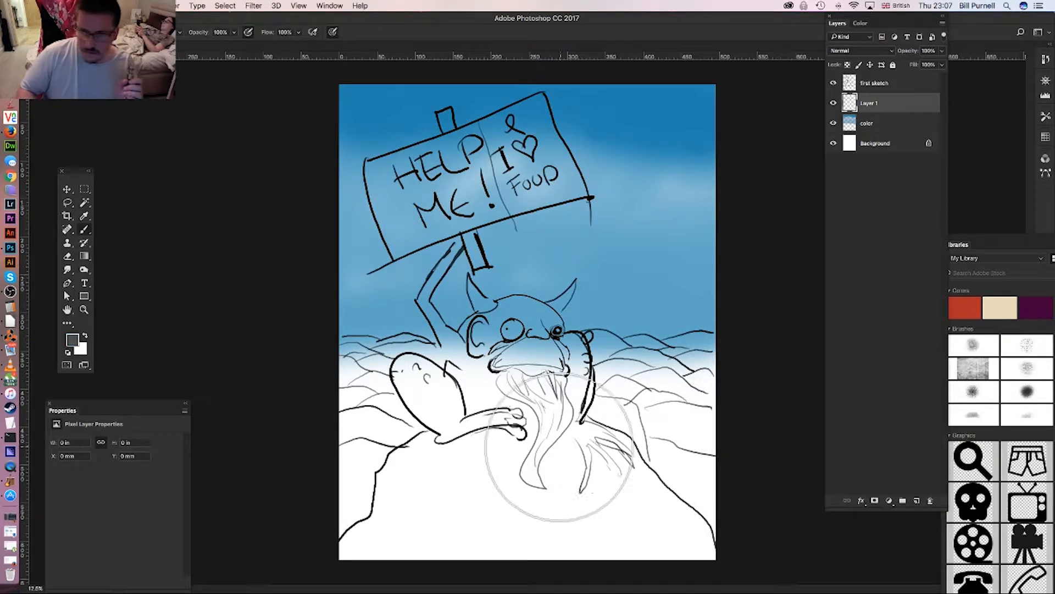
# - Paint the foreground rock and the lower hills dark grey on Layer 1 with the large soft brush
pyautogui.moveTo(434, 541)
pyautogui.mouseDown()
pyautogui.moveTo(351, 555)
pyautogui.moveTo(484, 506)
pyautogui.moveTo(624, 566)
pyautogui.mouseUp()
pyautogui.moveTo(749, 515)
pyautogui.mouseDown()
pyautogui.moveTo(789, 561)
pyautogui.moveTo(777, 578)
pyautogui.moveTo(644, 568)
pyautogui.moveTo(472, 584)
pyautogui.moveTo(489, 538)
pyautogui.moveTo(339, 541)
pyautogui.moveTo(324, 504)
pyautogui.moveTo(334, 463)
pyautogui.moveTo(373, 428)
pyautogui.moveTo(409, 439)
pyautogui.moveTo(353, 390)
pyautogui.moveTo(395, 410)
pyautogui.mouseUp()
# - Switch to a smaller hard round brush with 100% hardness and paint the hills on both sides dark grey up to the skyline
pyautogui.rightClick(400, 409)
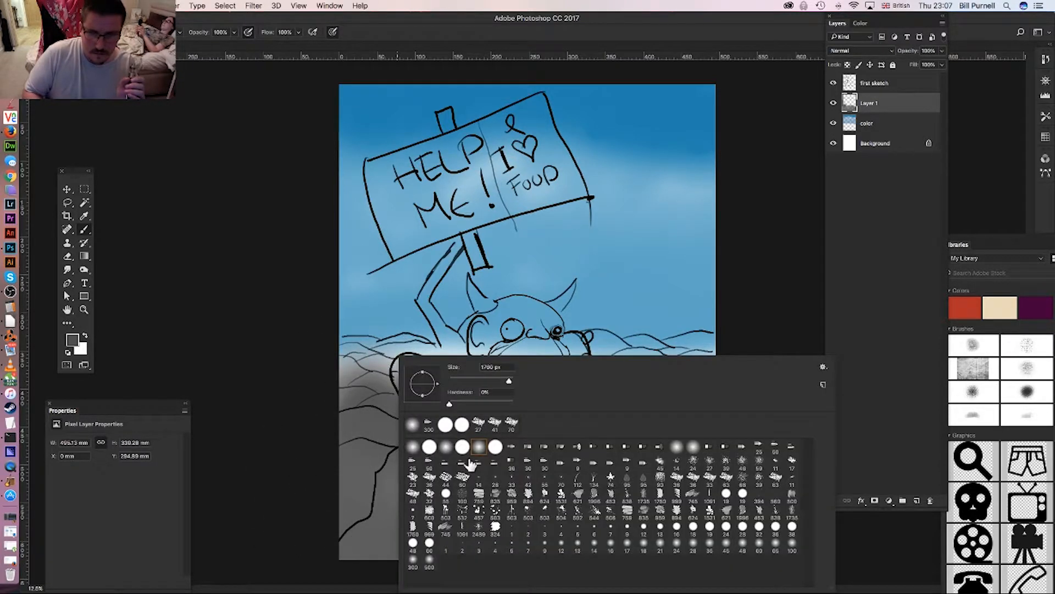
pyautogui.click(445, 425)
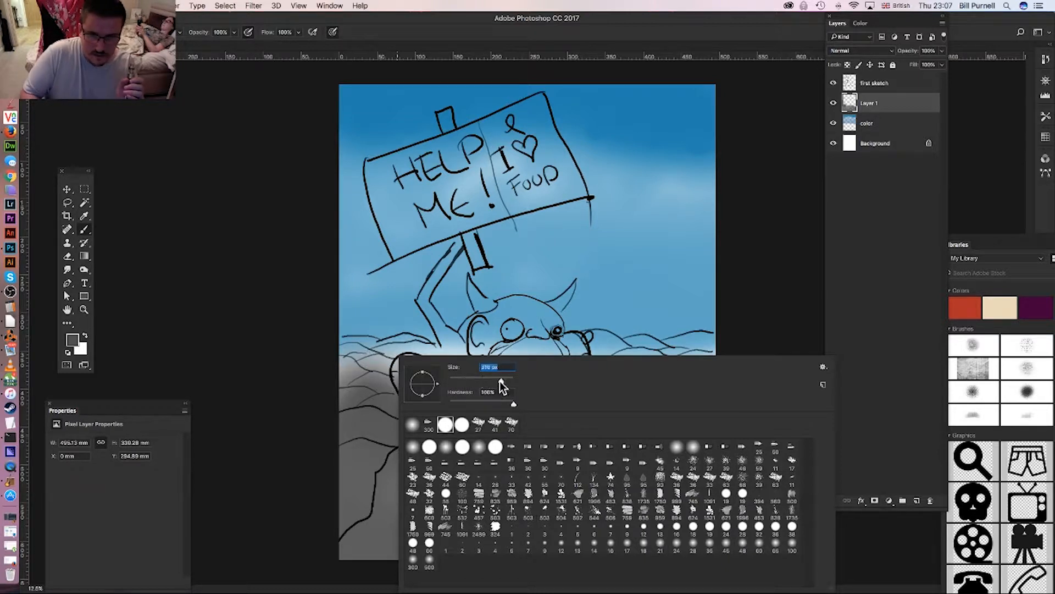
pyautogui.moveTo(514, 404); pyautogui.dragTo(475, 404)
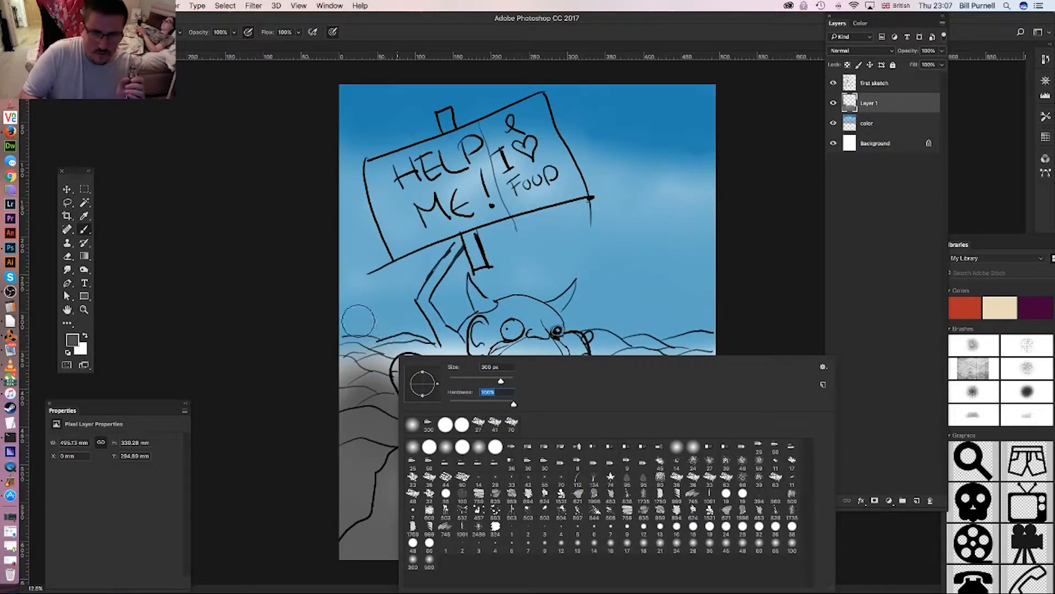
pyautogui.press('Return')
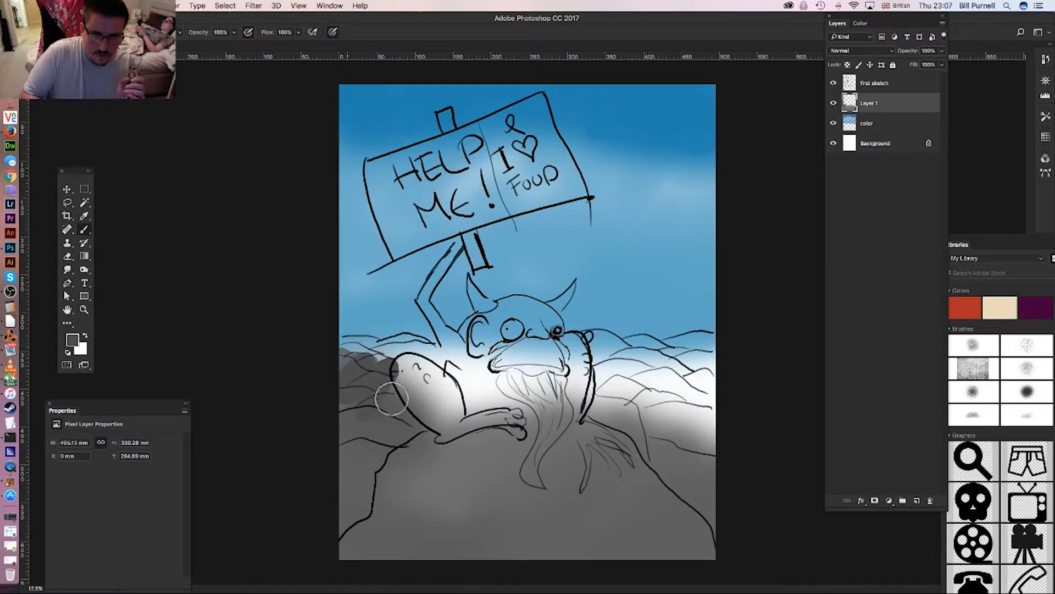
pyautogui.moveTo(391, 398)
pyautogui.mouseDown()
pyautogui.moveTo(374, 449)
pyautogui.moveTo(444, 412)
pyautogui.moveTo(419, 392)
pyautogui.moveTo(418, 372)
pyautogui.moveTo(437, 352)
pyautogui.moveTo(405, 340)
pyautogui.moveTo(334, 347)
pyautogui.moveTo(421, 350)
pyautogui.moveTo(406, 370)
pyautogui.moveTo(479, 372)
pyautogui.moveTo(623, 361)
pyautogui.moveTo(595, 337)
pyautogui.moveTo(683, 348)
pyautogui.moveTo(659, 345)
pyautogui.moveTo(724, 340)
pyautogui.moveTo(696, 340)
pyautogui.moveTo(657, 359)
pyautogui.moveTo(645, 415)
pyautogui.moveTo(684, 431)
pyautogui.moveTo(689, 450)
pyautogui.moveTo(737, 454)
pyautogui.mouseUp()
pyautogui.moveTo(689, 384)
pyautogui.mouseDown()
pyautogui.moveTo(668, 376)
pyautogui.moveTo(615, 389)
pyautogui.moveTo(595, 380)
pyautogui.moveTo(592, 356)
pyautogui.moveTo(627, 383)
pyautogui.moveTo(629, 404)
pyautogui.moveTo(593, 416)
pyautogui.moveTo(592, 457)
pyautogui.mouseUp()
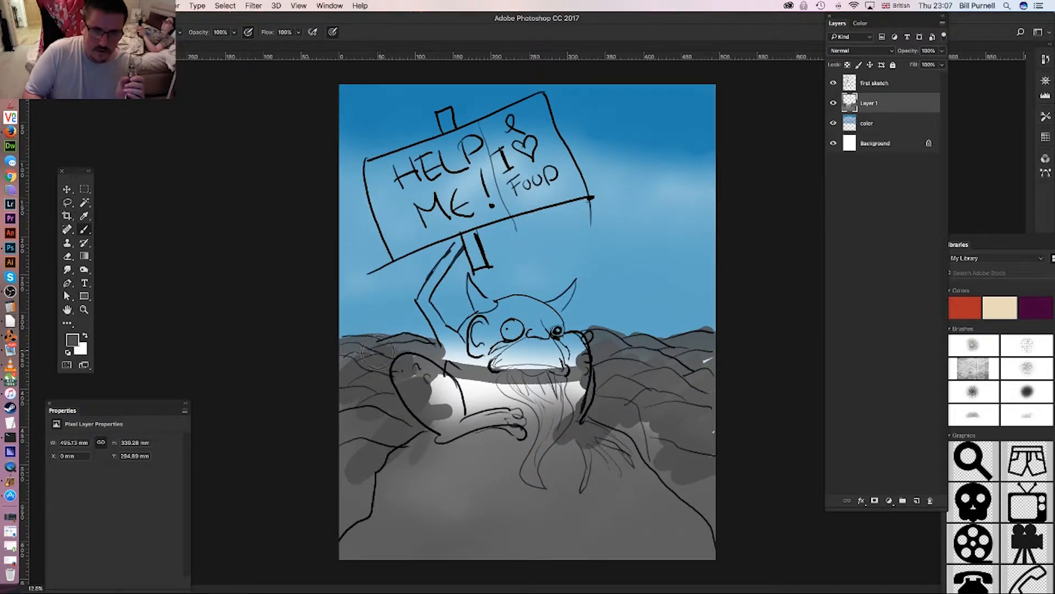
pyautogui.moveTo(378, 352)
pyautogui.mouseDown()
pyautogui.moveTo(343, 365)
pyautogui.moveTo(350, 353)
pyautogui.moveTo(401, 343)
pyautogui.moveTo(399, 373)
pyautogui.mouseUp()
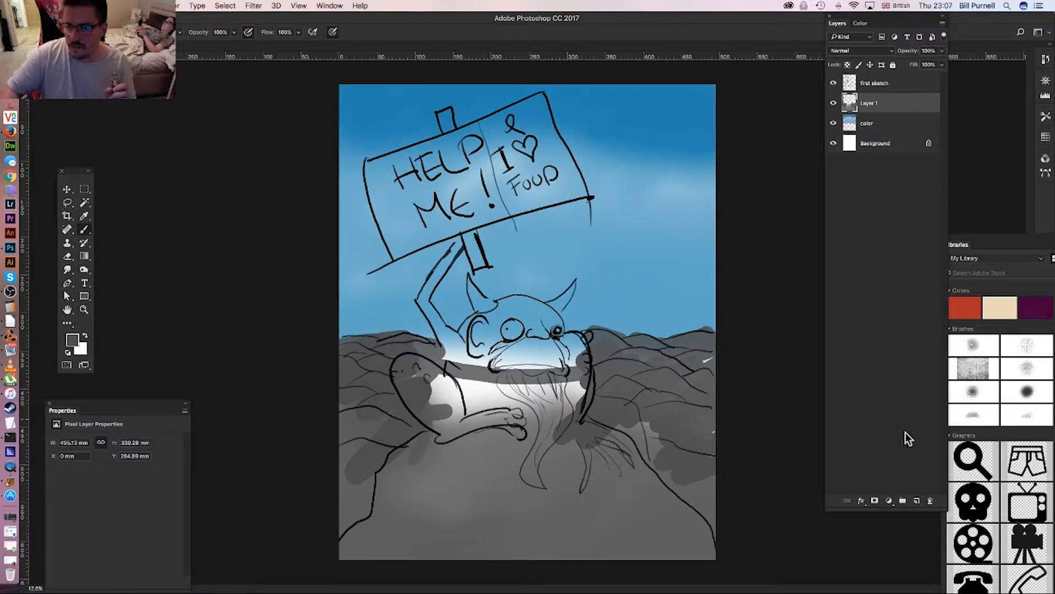
# - Add a new layer above Layer 1 and rename the color layer as sky
pyautogui.click(916, 501)
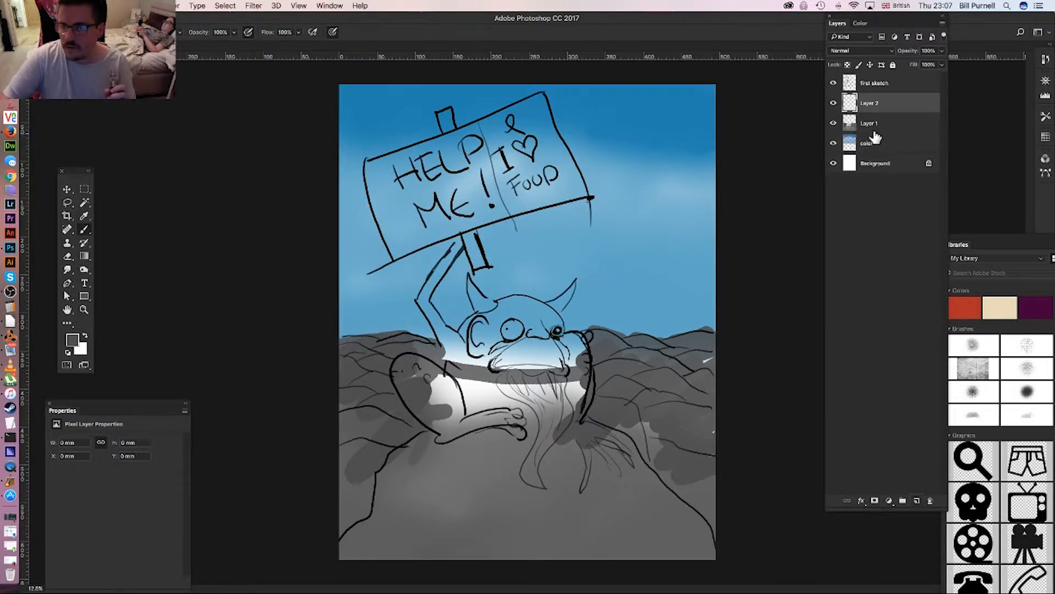
pyautogui.click(833, 143)
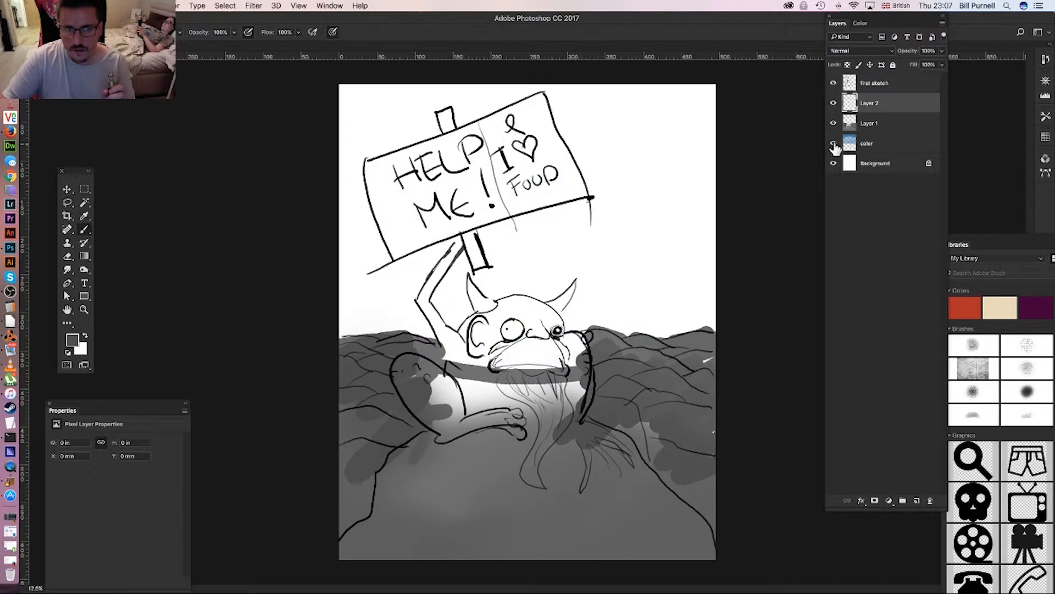
pyautogui.click(833, 144)
pyautogui.doubleClick(867, 144)
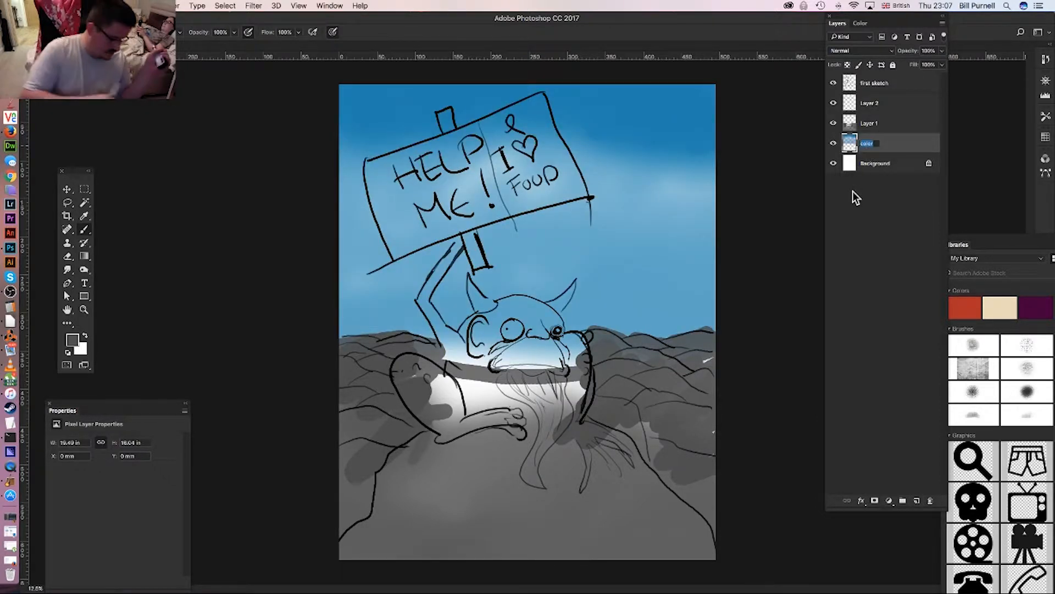
pyautogui.write('sky')
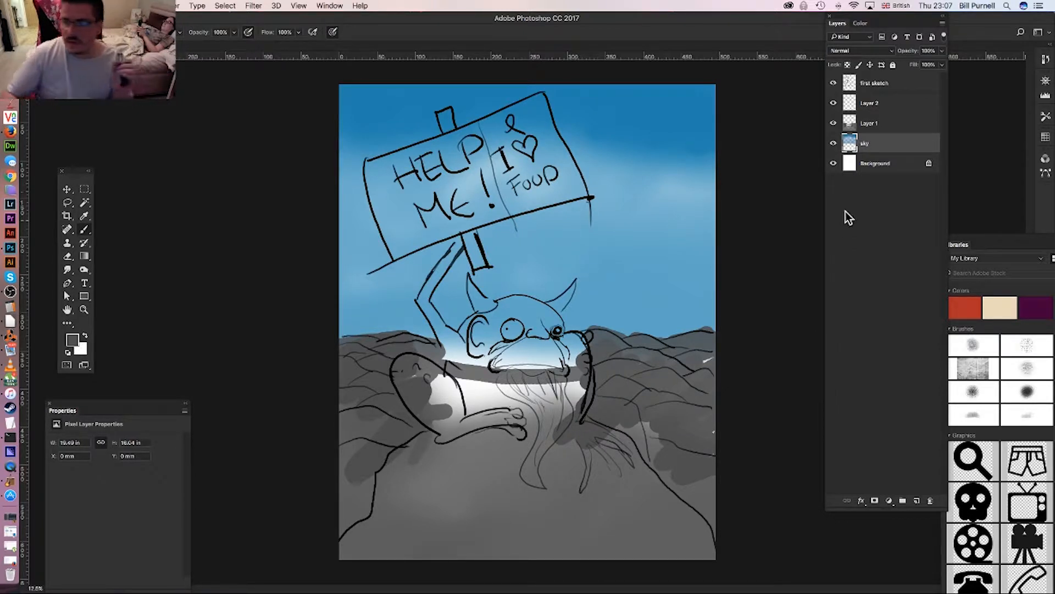
# - Rename the grey rock layer as rocks and the empty layer above it as frogman
pyautogui.click(866, 127)
pyautogui.click(833, 123)
pyautogui.click(833, 124)
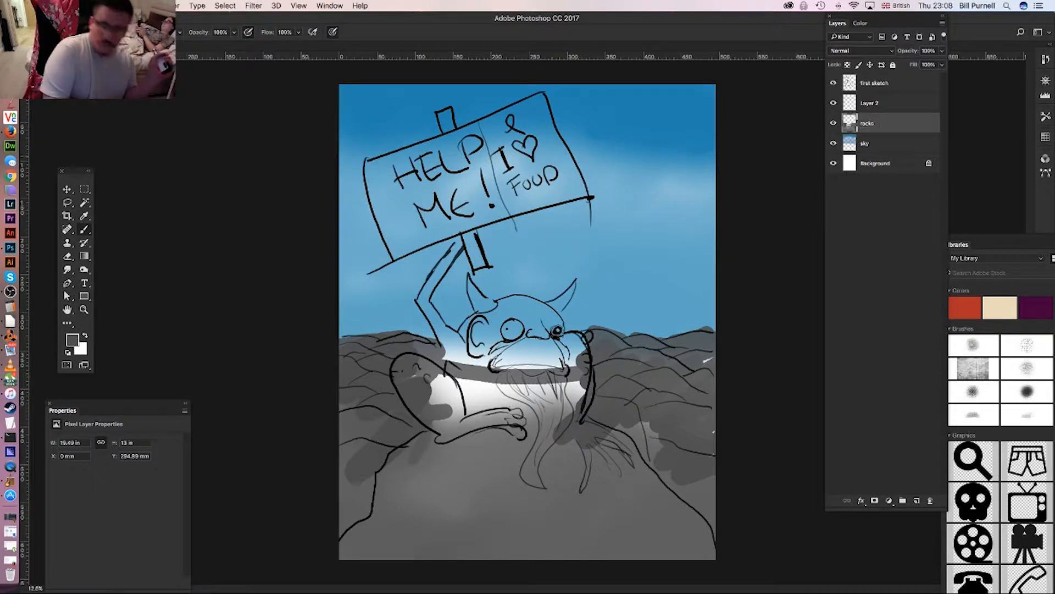
pyautogui.click(851, 103)
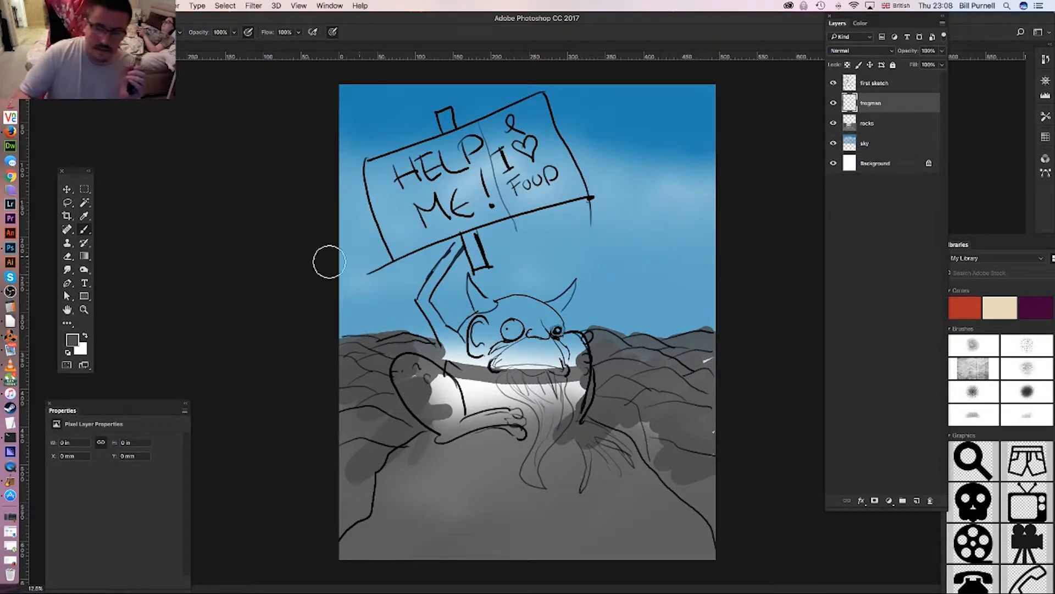
# - Set the foreground color to bright green #63e025 and paint the character's body, limbs, head and horns on the frogman layer
pyautogui.click(73, 338)
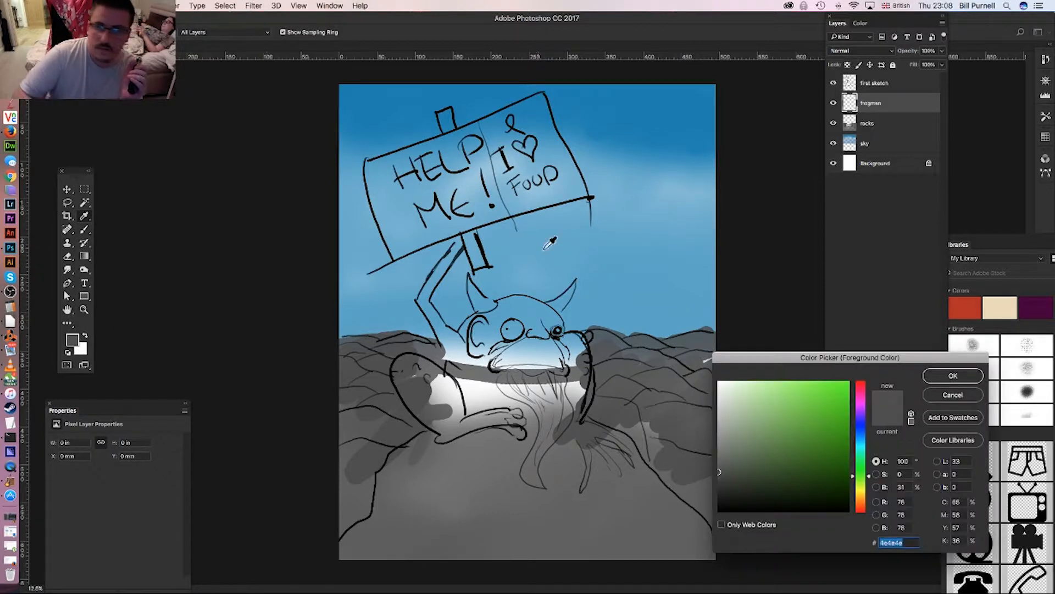
pyautogui.moveTo(786, 394); pyautogui.dragTo(828, 395)
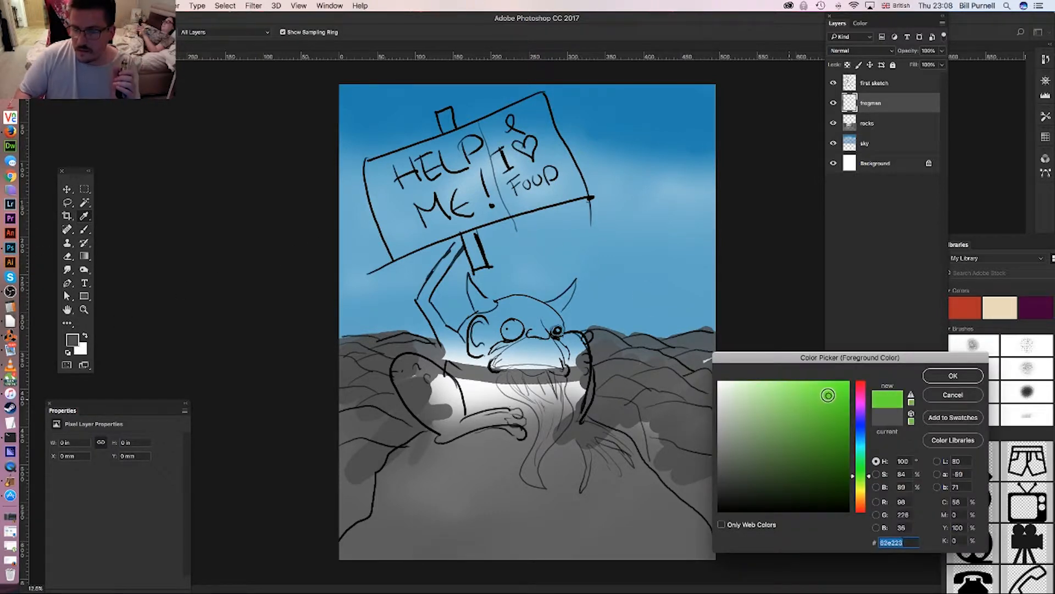
pyautogui.click(941, 378)
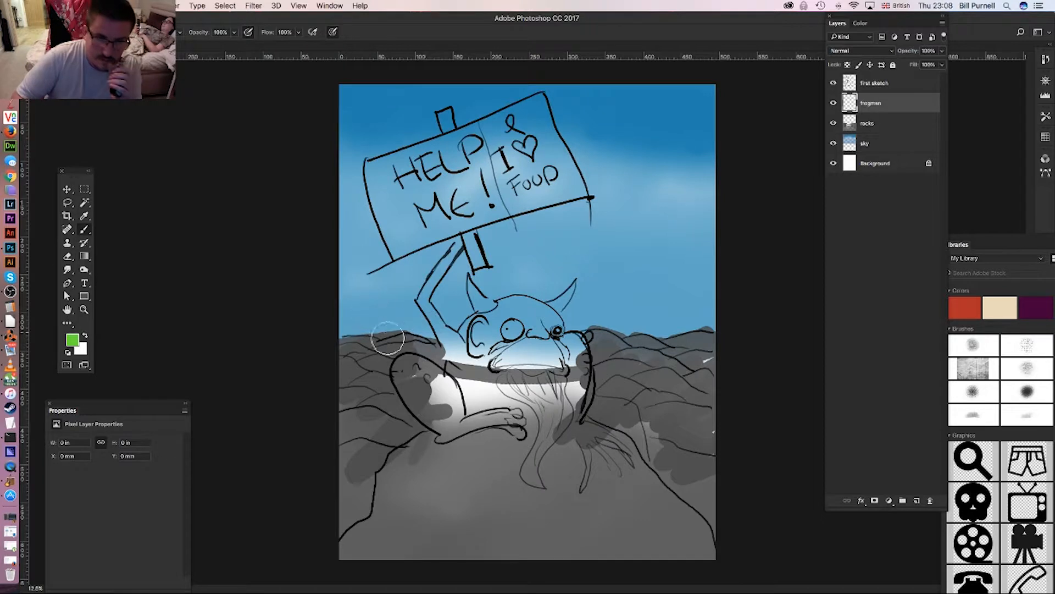
pyautogui.moveTo(415, 374)
pyautogui.mouseDown()
pyautogui.moveTo(449, 418)
pyautogui.moveTo(497, 415)
pyautogui.moveTo(517, 426)
pyautogui.moveTo(472, 413)
pyautogui.moveTo(463, 429)
pyautogui.moveTo(487, 420)
pyautogui.moveTo(445, 437)
pyautogui.moveTo(404, 387)
pyautogui.mouseUp()
pyautogui.moveTo(410, 362)
pyautogui.mouseDown()
pyautogui.moveTo(464, 405)
pyautogui.moveTo(532, 385)
pyautogui.moveTo(534, 404)
pyautogui.moveTo(556, 387)
pyautogui.moveTo(544, 339)
pyautogui.moveTo(520, 344)
pyautogui.moveTo(488, 327)
pyautogui.moveTo(559, 322)
pyautogui.moveTo(556, 338)
pyautogui.moveTo(543, 338)
pyautogui.moveTo(580, 361)
pyautogui.moveTo(575, 405)
pyautogui.moveTo(577, 390)
pyautogui.moveTo(584, 417)
pyautogui.moveTo(640, 452)
pyautogui.moveTo(583, 374)
pyautogui.moveTo(591, 389)
pyautogui.moveTo(579, 430)
pyautogui.moveTo(624, 448)
pyautogui.moveTo(592, 440)
pyautogui.moveTo(604, 451)
pyautogui.moveTo(626, 439)
pyautogui.moveTo(646, 462)
pyautogui.moveTo(584, 406)
pyautogui.moveTo(588, 376)
pyautogui.moveTo(564, 398)
pyautogui.moveTo(542, 375)
pyautogui.moveTo(533, 386)
pyautogui.moveTo(576, 361)
pyautogui.moveTo(572, 387)
pyautogui.moveTo(472, 360)
pyautogui.moveTo(479, 382)
pyautogui.moveTo(454, 372)
pyautogui.moveTo(451, 404)
pyautogui.moveTo(421, 368)
pyautogui.moveTo(461, 343)
pyautogui.moveTo(426, 286)
pyautogui.moveTo(459, 250)
pyautogui.moveTo(467, 284)
pyautogui.mouseUp()
pyautogui.moveTo(493, 348)
pyautogui.mouseDown()
pyautogui.moveTo(453, 349)
pyautogui.moveTo(488, 316)
pyautogui.moveTo(463, 328)
pyautogui.moveTo(511, 303)
pyautogui.moveTo(528, 316)
pyautogui.moveTo(529, 327)
pyautogui.moveTo(513, 328)
pyautogui.moveTo(522, 334)
pyautogui.moveTo(474, 288)
pyautogui.moveTo(480, 300)
pyautogui.moveTo(576, 287)
pyautogui.mouseUp()
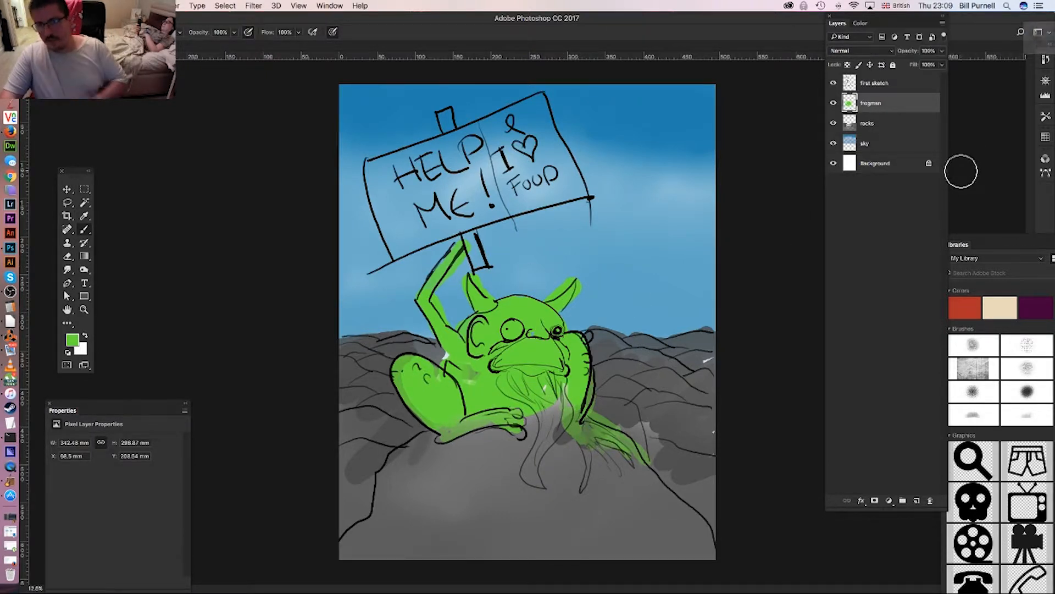
# - Add a new layer above the frogman layer and name it beard
pyautogui.click(915, 500)
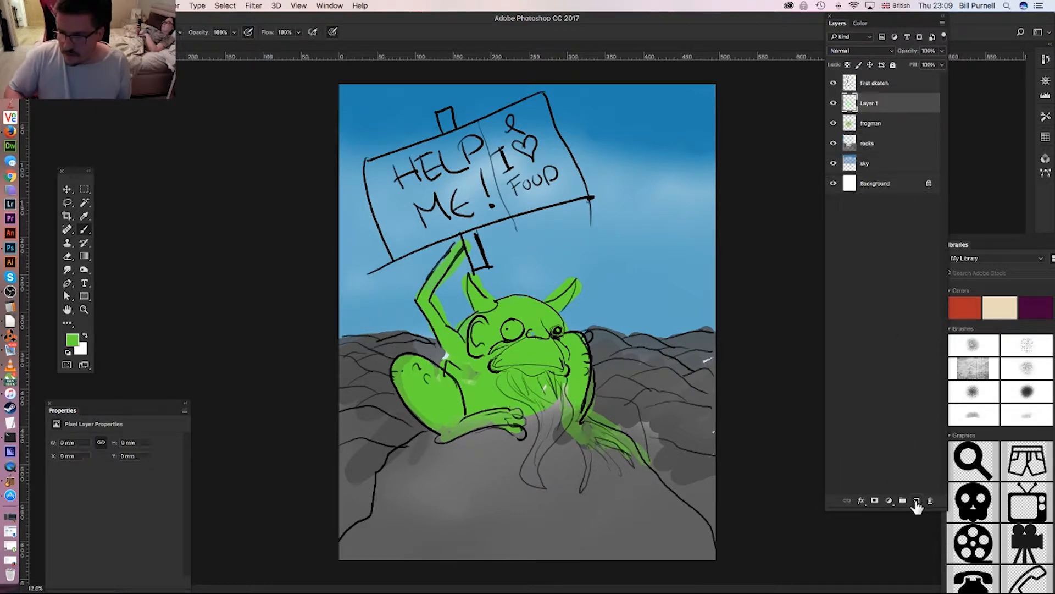
pyautogui.doubleClick(870, 104)
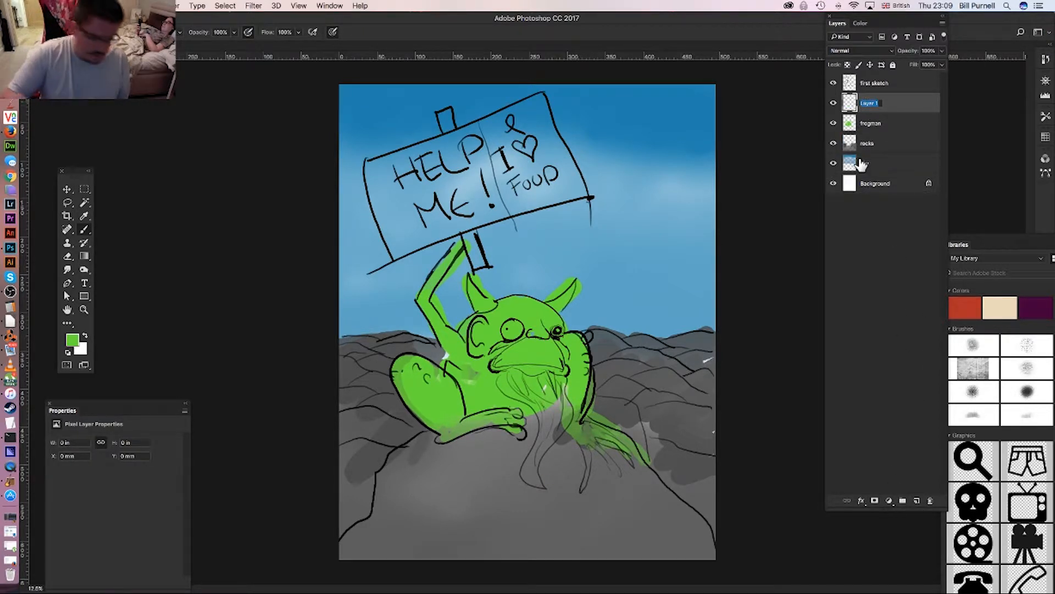
pyautogui.write('sky')
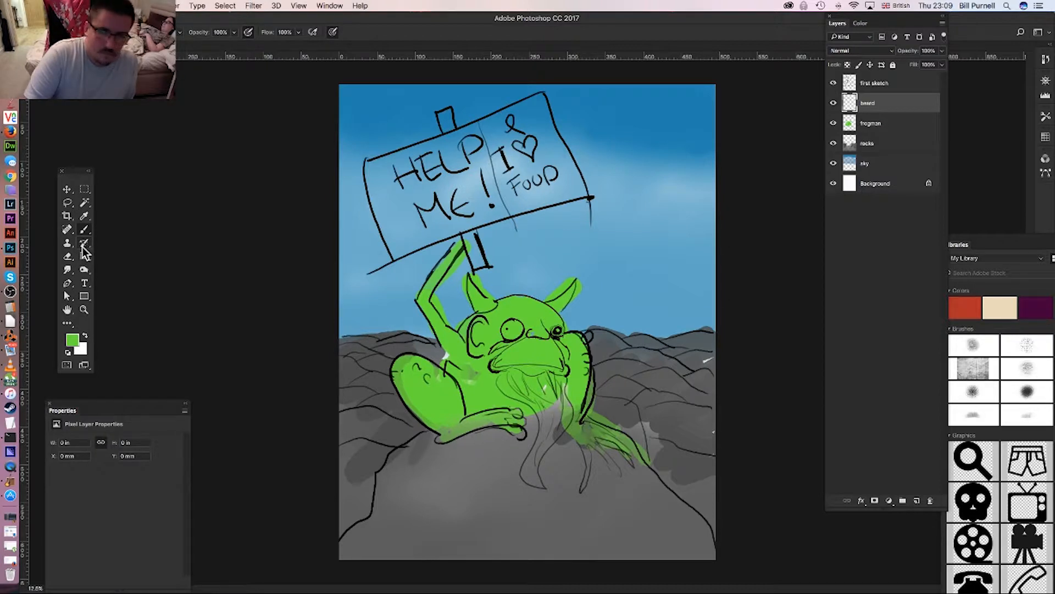
# - Set the foreground color to light grey #d1d1d1 and fill in the character's beard on the beard layer
pyautogui.click(72, 340)
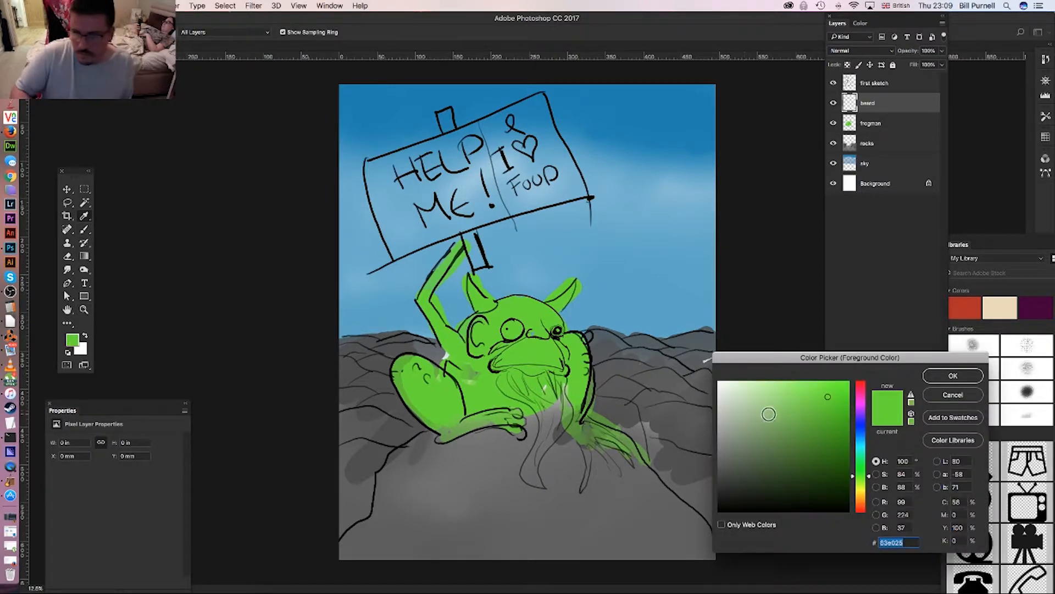
pyautogui.click(697, 440)
pyautogui.click(720, 404)
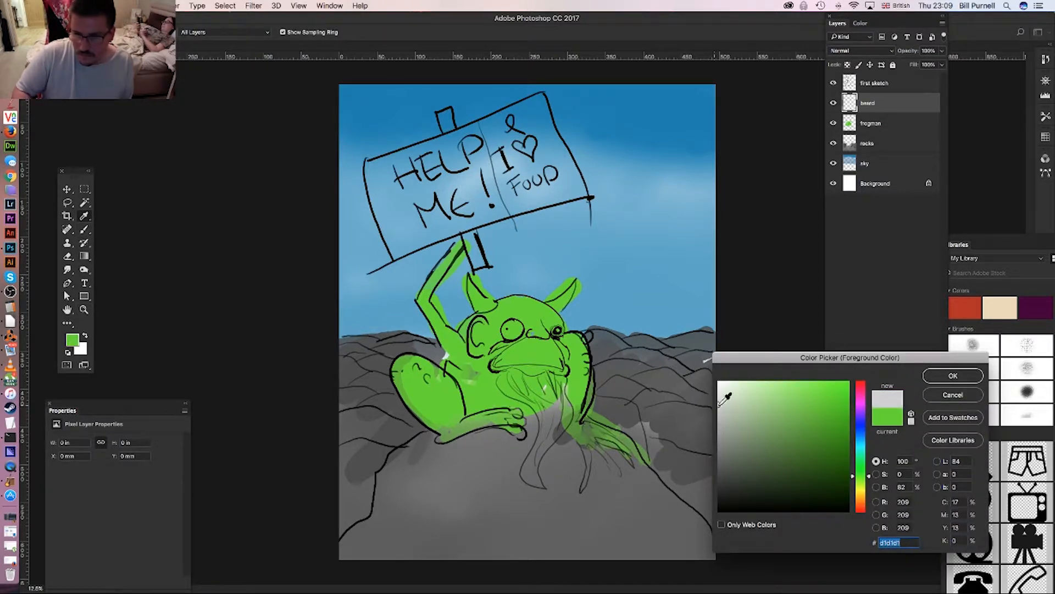
pyautogui.click(953, 376)
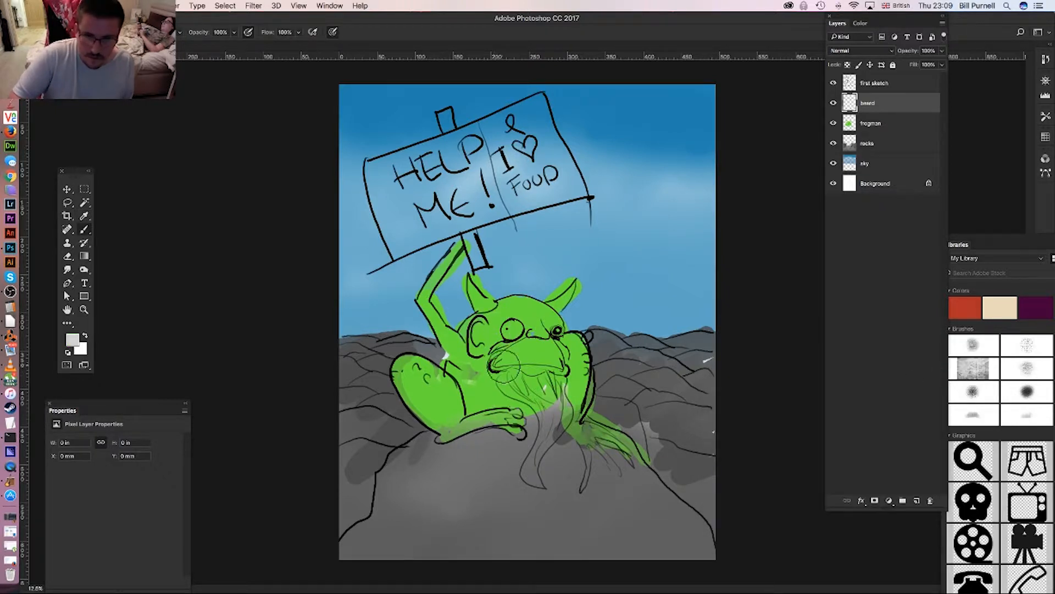
pyautogui.moveTo(518, 379)
pyautogui.mouseDown()
pyautogui.moveTo(559, 392)
pyautogui.moveTo(525, 473)
pyautogui.moveTo(540, 489)
pyautogui.moveTo(537, 462)
pyautogui.moveTo(557, 436)
pyautogui.moveTo(550, 399)
pyautogui.moveTo(540, 419)
pyautogui.moveTo(530, 407)
pyautogui.moveTo(554, 397)
pyautogui.moveTo(533, 409)
pyautogui.mouseUp()
# - Set the foreground color to grey #a9a9a9, shrink the brush and paint shading strands down the beard
pyautogui.click(70, 337)
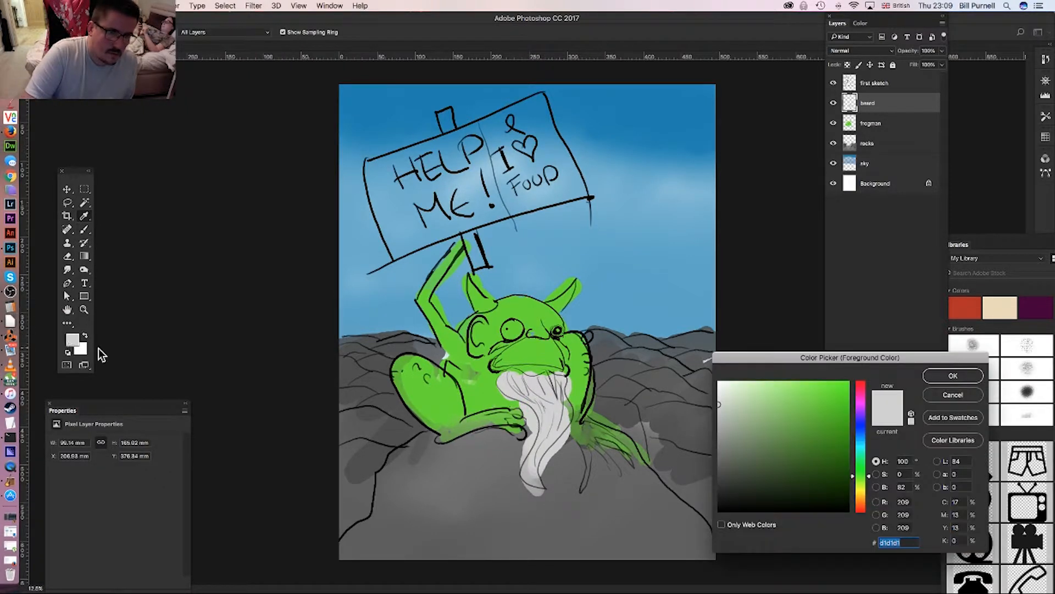
pyautogui.click(718, 426)
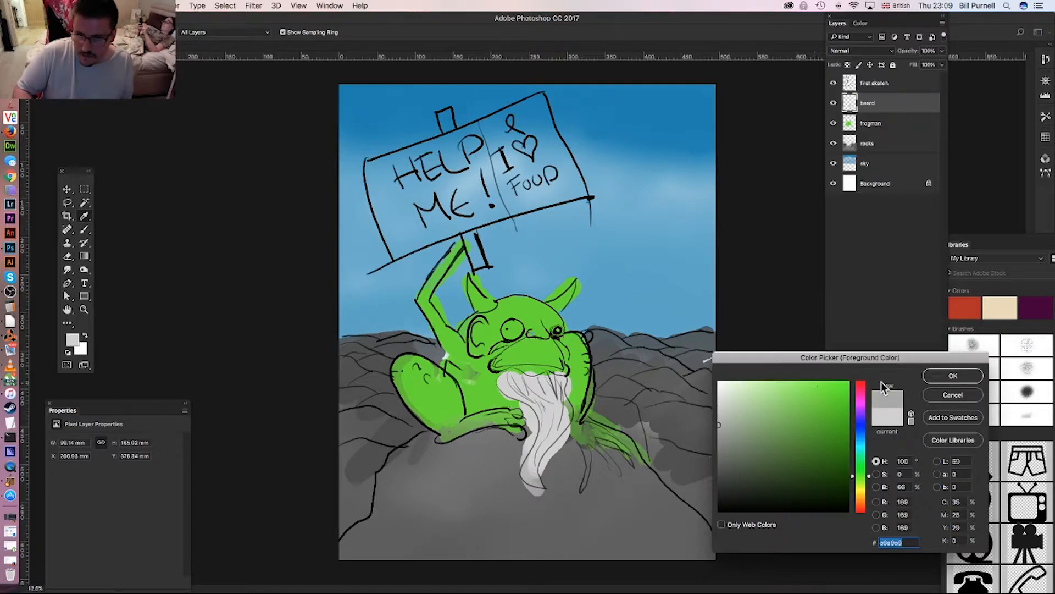
pyautogui.click(952, 376)
pyautogui.rightClick(528, 339)
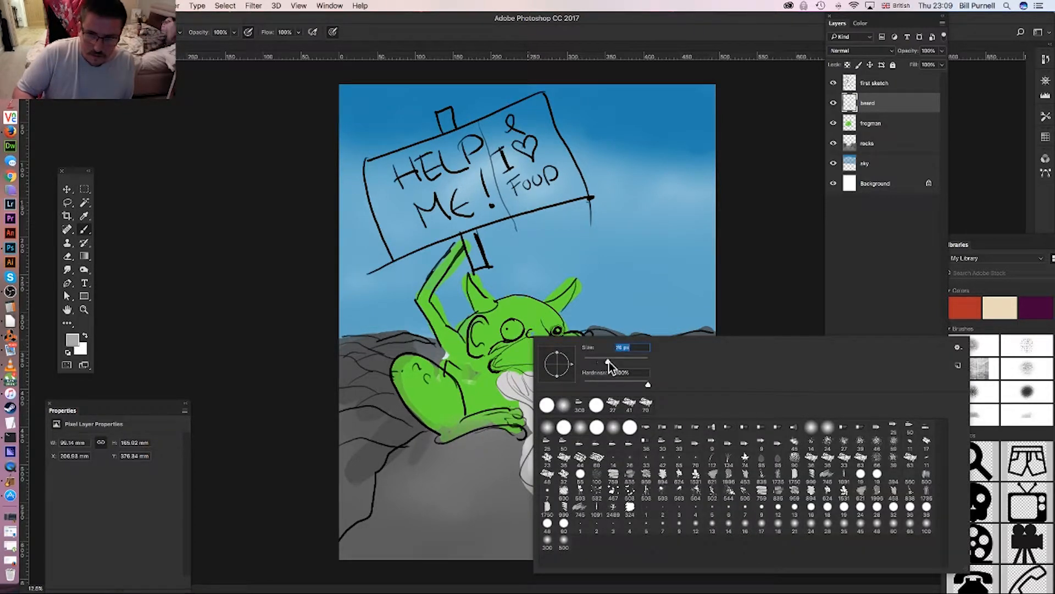
pyautogui.moveTo(507, 377)
pyautogui.mouseDown()
pyautogui.moveTo(533, 435)
pyautogui.moveTo(520, 393)
pyautogui.mouseUp()
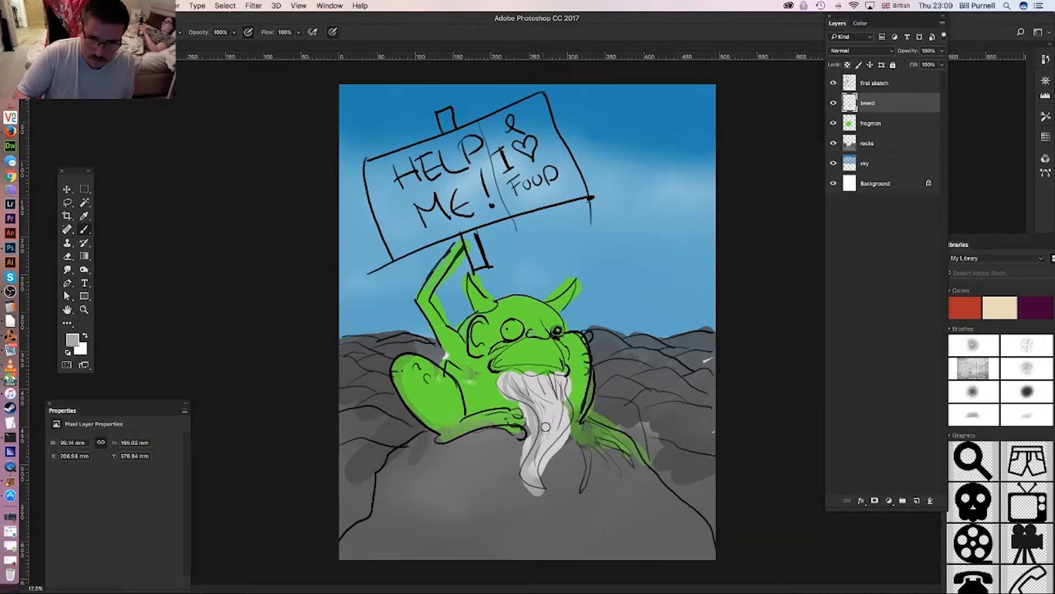
pyautogui.moveTo(546, 427)
pyautogui.mouseDown()
pyautogui.moveTo(534, 480)
pyautogui.moveTo(555, 423)
pyautogui.moveTo(548, 382)
pyautogui.moveTo(551, 401)
pyautogui.moveTo(529, 383)
pyautogui.moveTo(558, 388)
pyautogui.mouseUp()
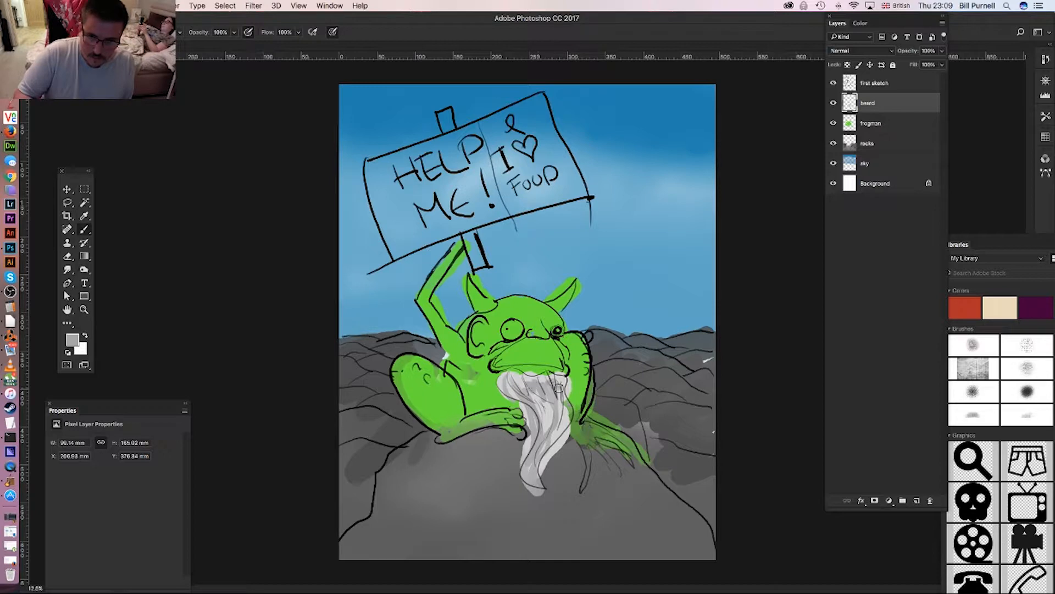
# - Set the foreground color to mid grey #777777 and paint darker strands along the beard's left side from mouth to tip
pyautogui.click(76, 341)
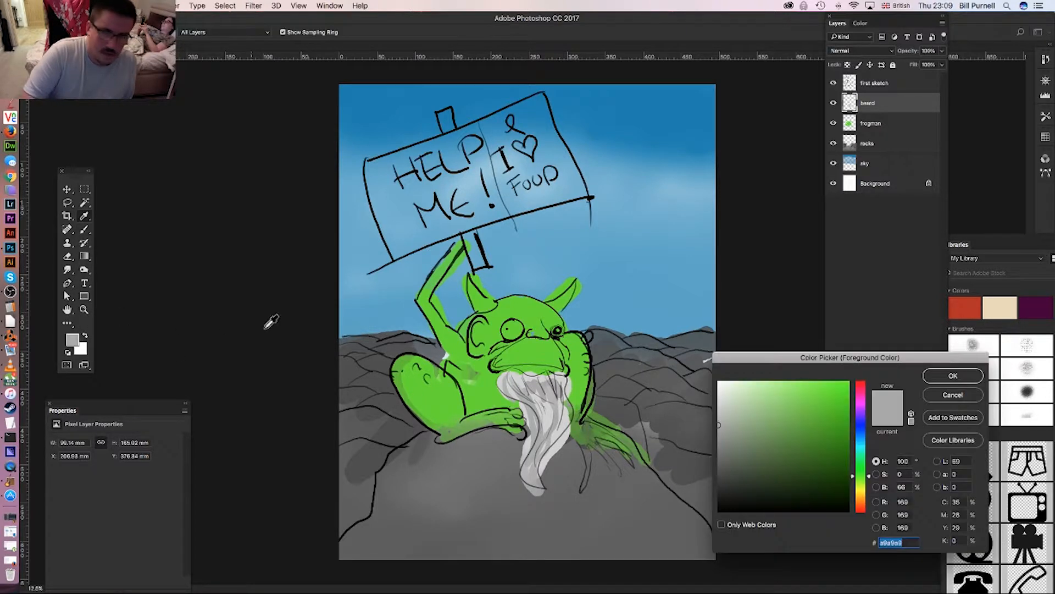
pyautogui.click(698, 450)
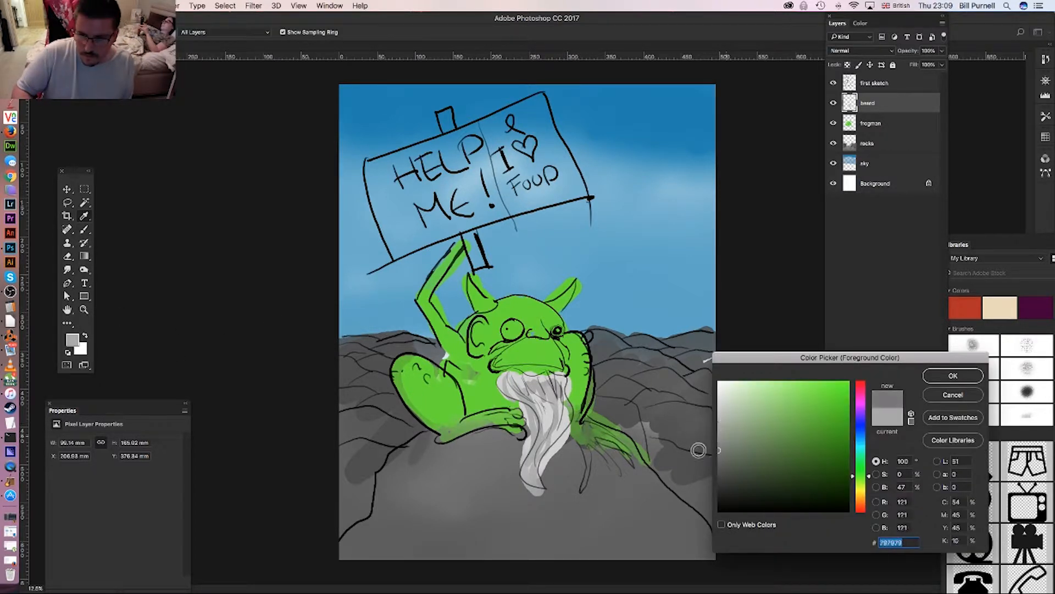
pyautogui.click(932, 377)
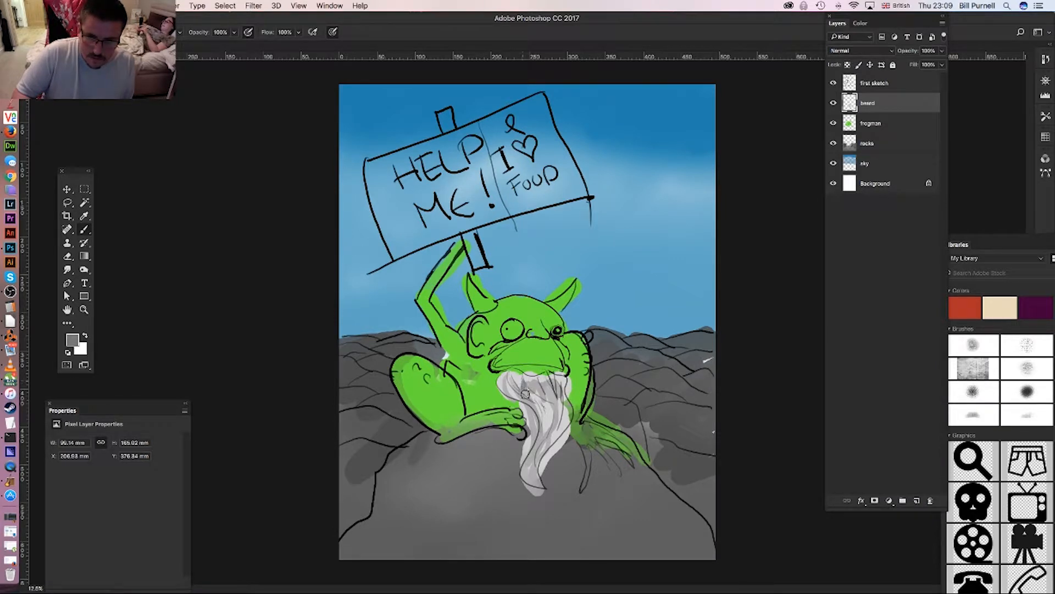
pyautogui.moveTo(526, 394)
pyautogui.mouseDown()
pyautogui.moveTo(533, 427)
pyautogui.moveTo(509, 377)
pyautogui.moveTo(526, 416)
pyautogui.mouseUp()
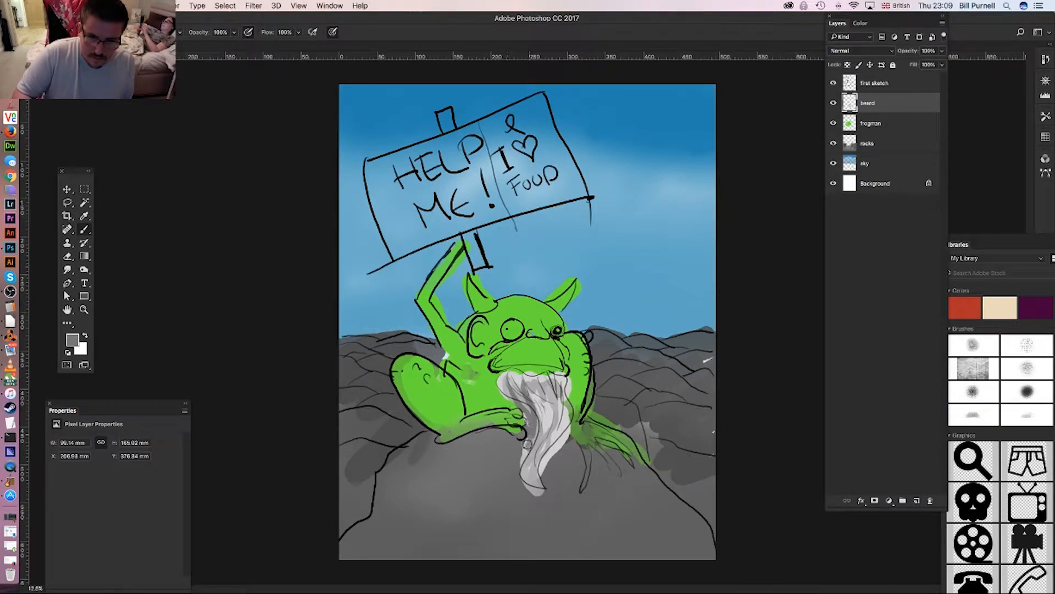
pyautogui.moveTo(526, 476)
pyautogui.mouseDown()
pyautogui.moveTo(542, 437)
pyautogui.moveTo(534, 482)
pyautogui.moveTo(542, 383)
pyautogui.moveTo(546, 430)
pyautogui.moveTo(549, 395)
pyautogui.moveTo(549, 414)
pyautogui.moveTo(534, 385)
pyautogui.moveTo(507, 375)
pyautogui.mouseUp()
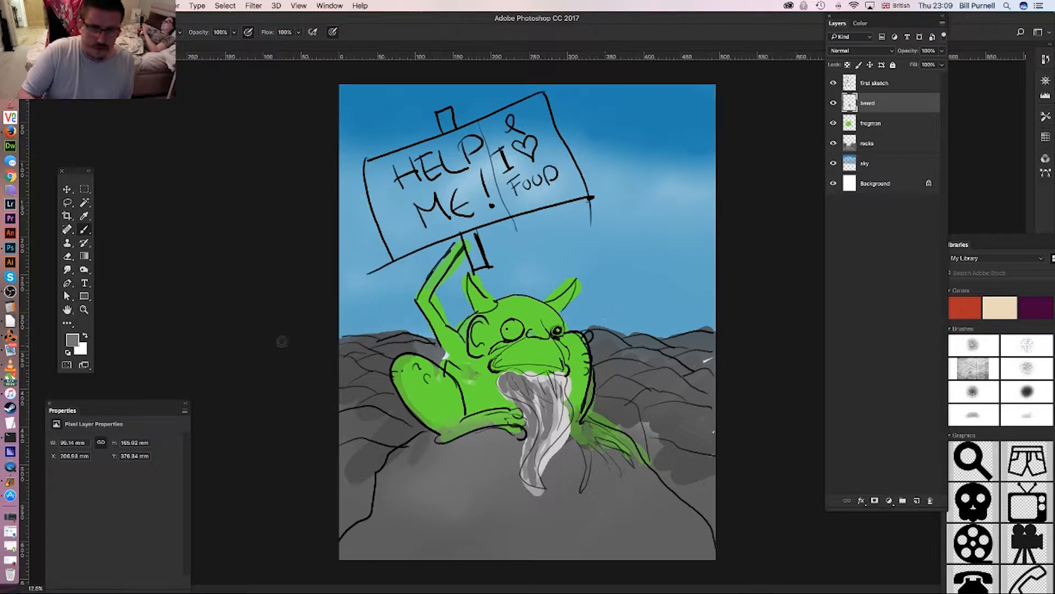
# - Set the foreground color to a darker grey and add the deepest shadow strands to the upper and middle beard
pyautogui.click(73, 339)
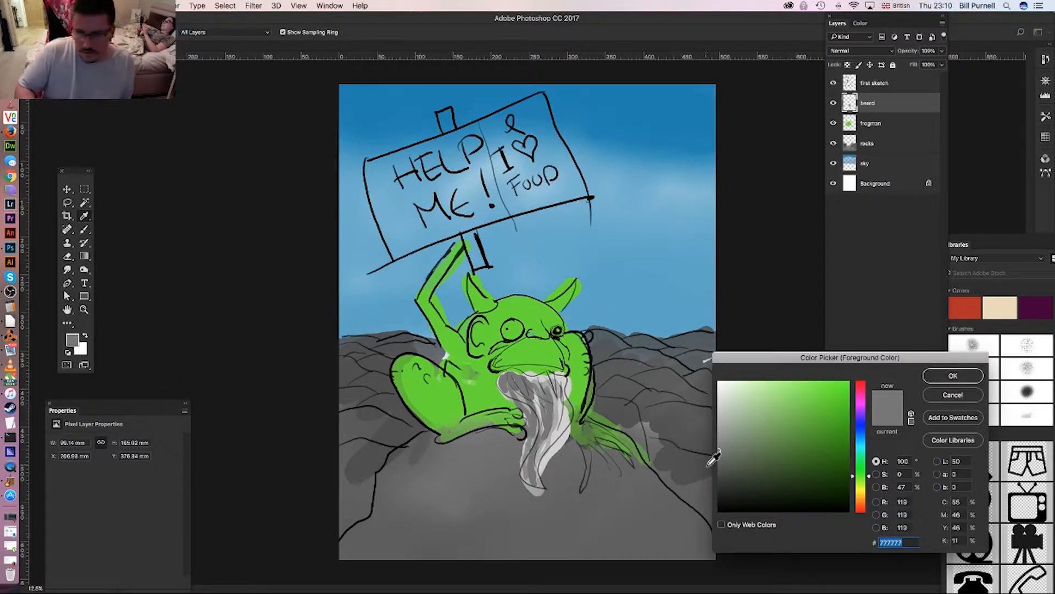
pyautogui.click(705, 480)
pyautogui.click(929, 378)
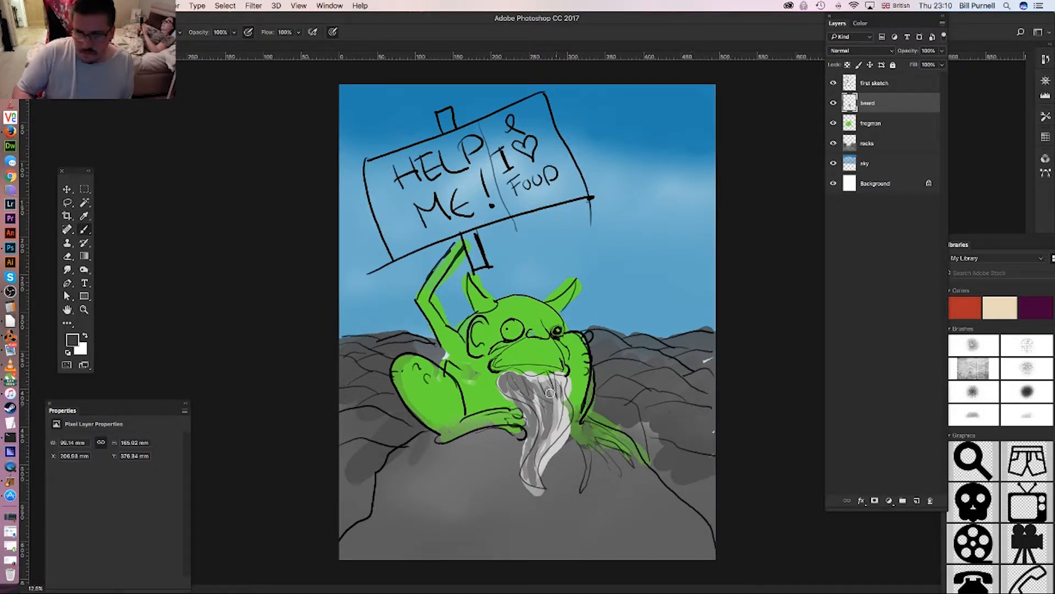
pyautogui.moveTo(504, 379)
pyautogui.mouseDown()
pyautogui.moveTo(526, 419)
pyautogui.moveTo(521, 449)
pyautogui.moveTo(543, 424)
pyautogui.mouseUp()
pyautogui.moveTo(546, 378); pyautogui.dragTo(554, 387)
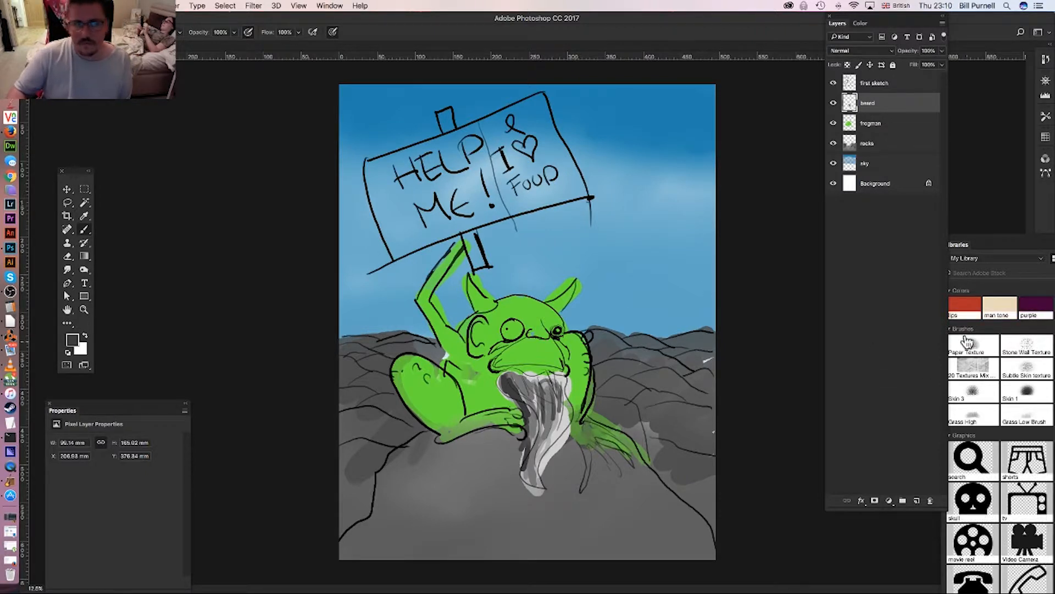
# - Select the frogman layer and set the foreground color to a darker green, #3e9b0f
pyautogui.click(863, 125)
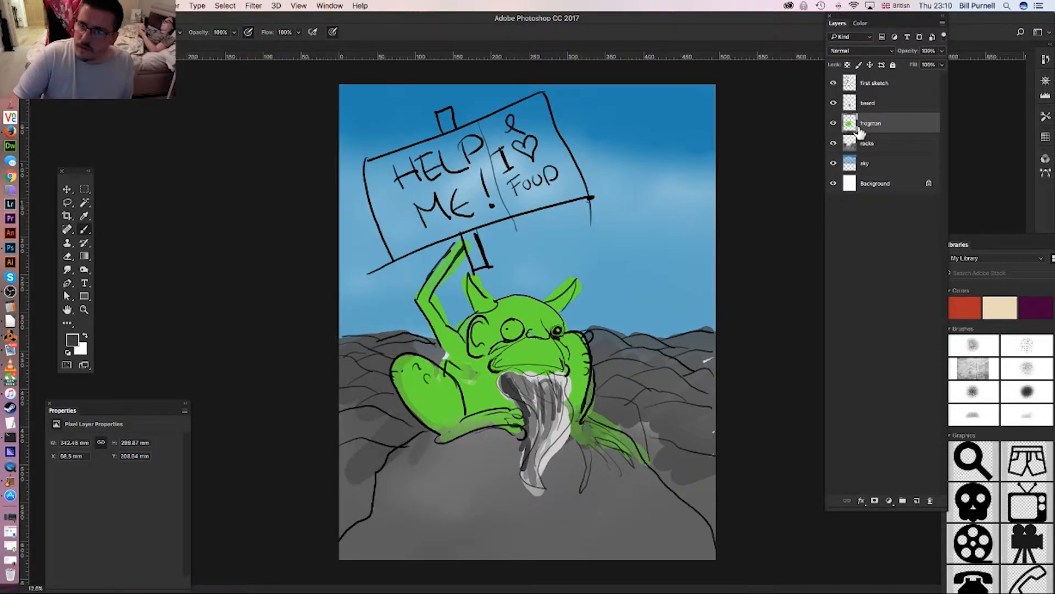
pyautogui.click(78, 338)
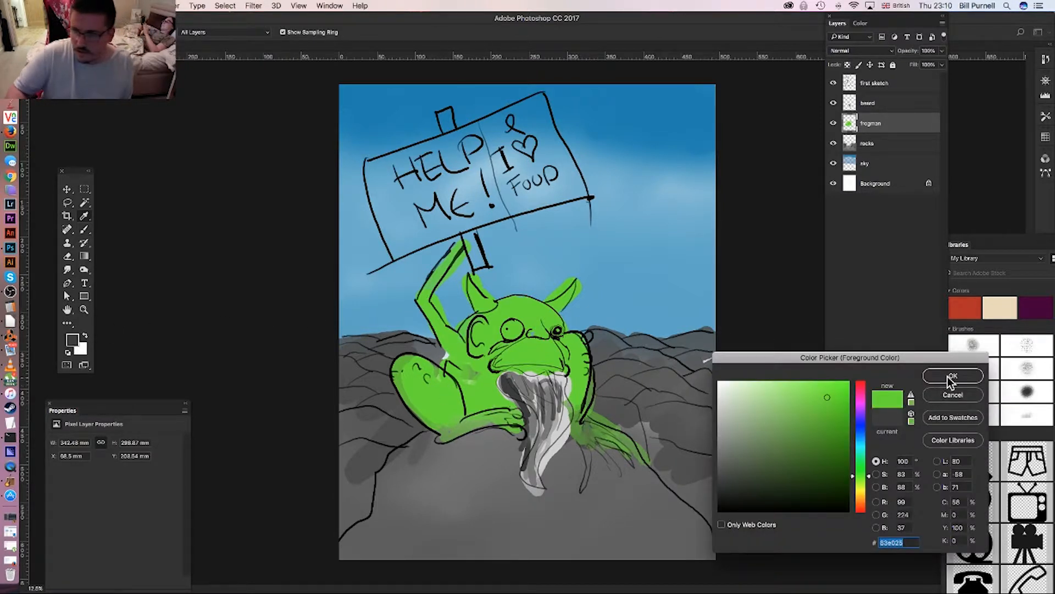
pyautogui.click(951, 379)
pyautogui.click(77, 339)
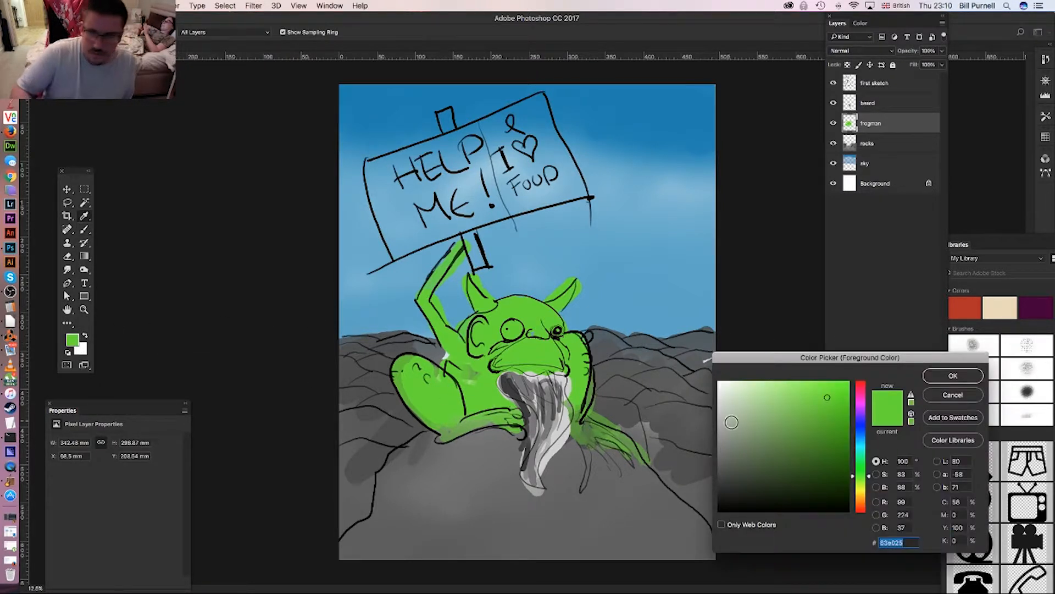
pyautogui.moveTo(831, 437); pyautogui.dragTo(837, 430)
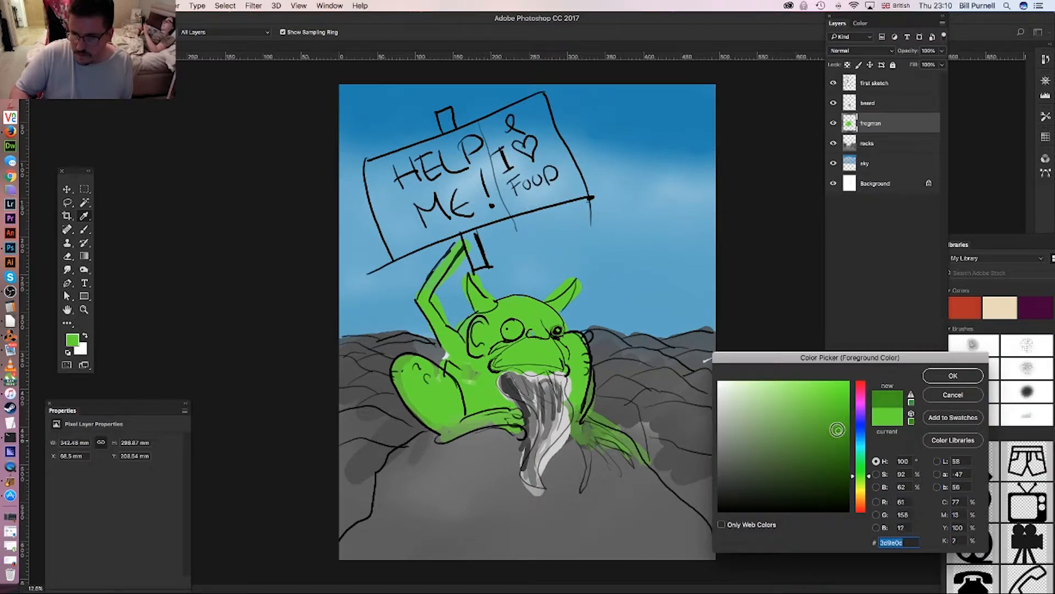
pyautogui.click(953, 376)
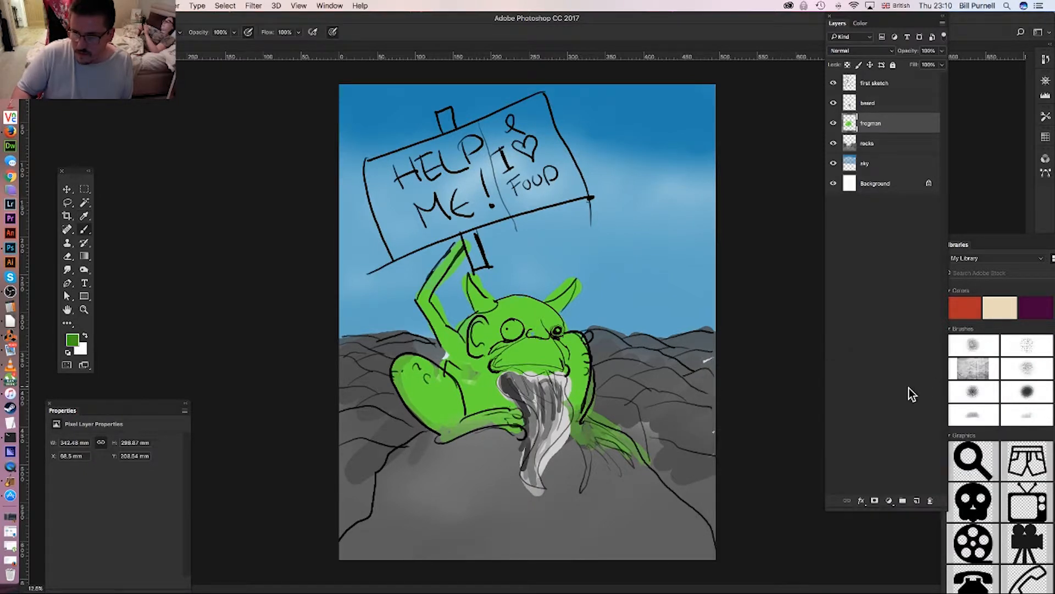
# - Shrink the brush and paint darker green shading on the frogman's bent leg, torso, raised arm, left half of the head and horns
pyautogui.rightClick(407, 332)
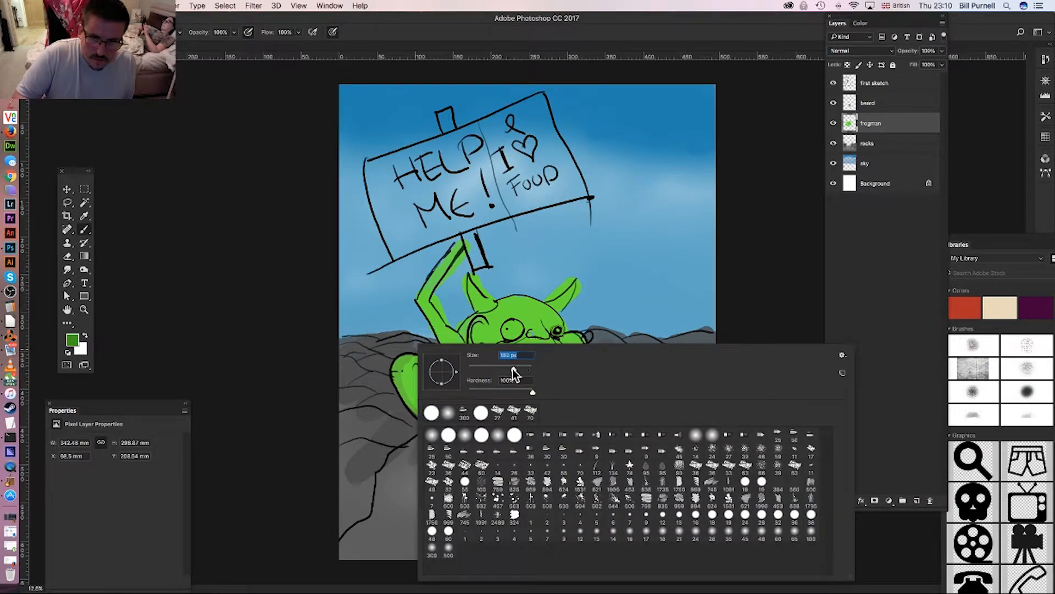
pyautogui.moveTo(512, 368); pyautogui.dragTo(503, 369)
pyautogui.click(408, 367)
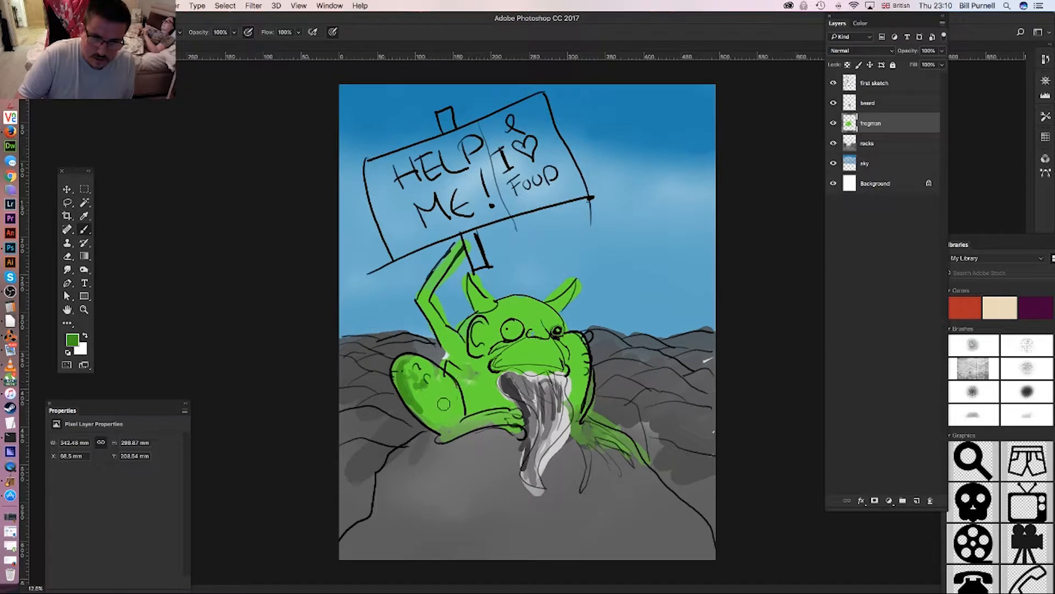
pyautogui.moveTo(445, 428)
pyautogui.mouseDown()
pyautogui.moveTo(434, 393)
pyautogui.moveTo(406, 390)
pyautogui.moveTo(412, 404)
pyautogui.moveTo(419, 365)
pyautogui.moveTo(397, 377)
pyautogui.moveTo(412, 393)
pyautogui.moveTo(475, 374)
pyautogui.moveTo(469, 366)
pyautogui.moveTo(480, 385)
pyautogui.moveTo(492, 355)
pyautogui.moveTo(482, 358)
pyautogui.moveTo(487, 383)
pyautogui.moveTo(510, 416)
pyautogui.moveTo(488, 398)
pyautogui.moveTo(512, 424)
pyautogui.moveTo(487, 388)
pyautogui.moveTo(480, 419)
pyautogui.moveTo(445, 373)
pyautogui.mouseUp()
pyautogui.moveTo(427, 311); pyautogui.dragTo(438, 340)
pyautogui.moveTo(417, 298); pyautogui.dragTo(436, 274)
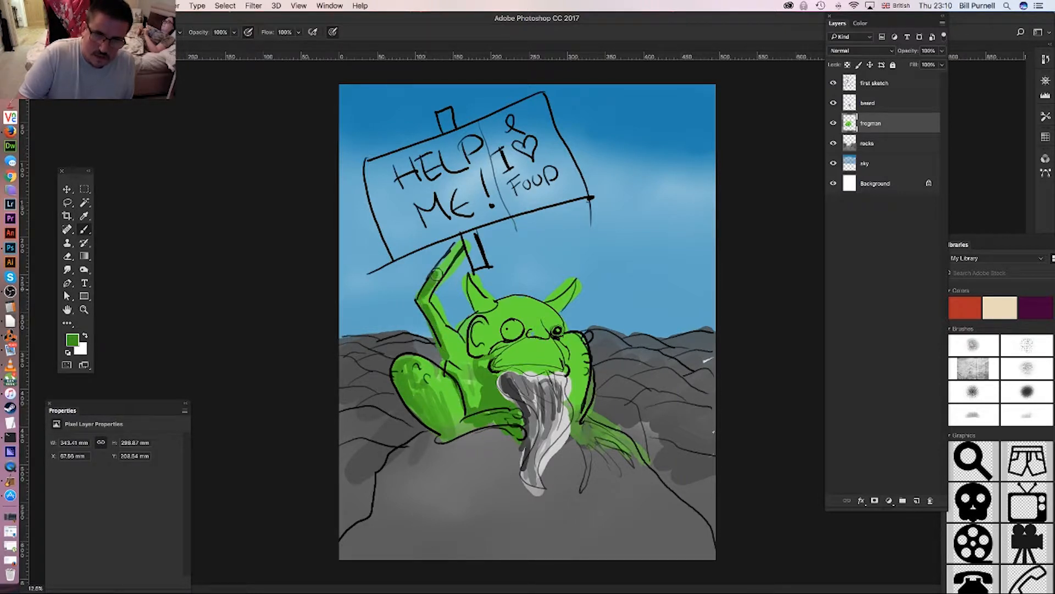
pyautogui.moveTo(493, 334)
pyautogui.mouseDown()
pyautogui.moveTo(495, 359)
pyautogui.moveTo(537, 349)
pyautogui.moveTo(535, 376)
pyautogui.moveTo(517, 304)
pyautogui.moveTo(487, 327)
pyautogui.moveTo(514, 321)
pyautogui.moveTo(508, 301)
pyautogui.moveTo(489, 312)
pyautogui.moveTo(469, 278)
pyautogui.mouseUp()
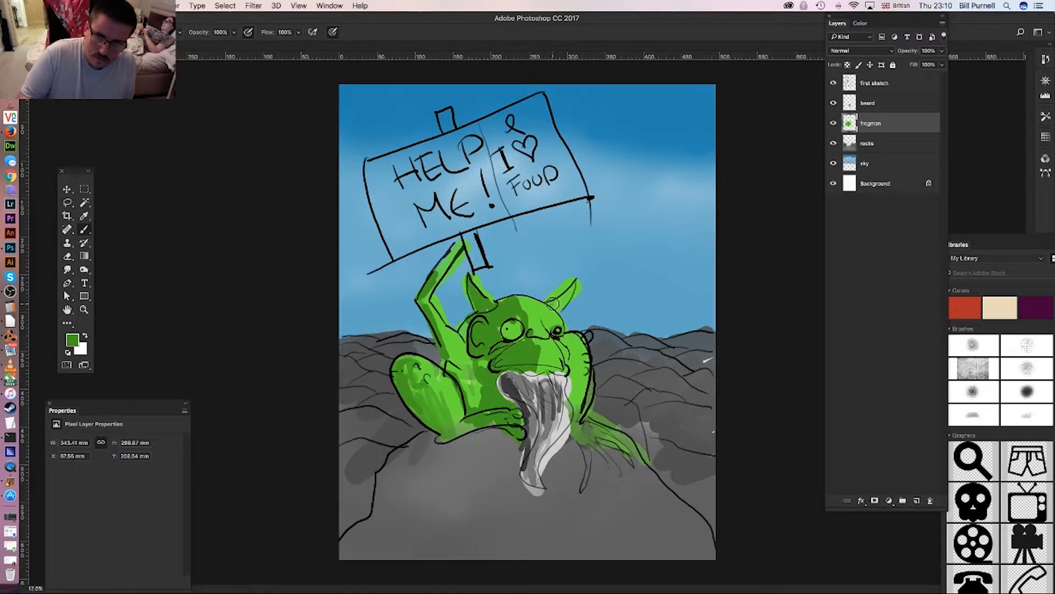
pyautogui.moveTo(552, 302); pyautogui.dragTo(566, 287)
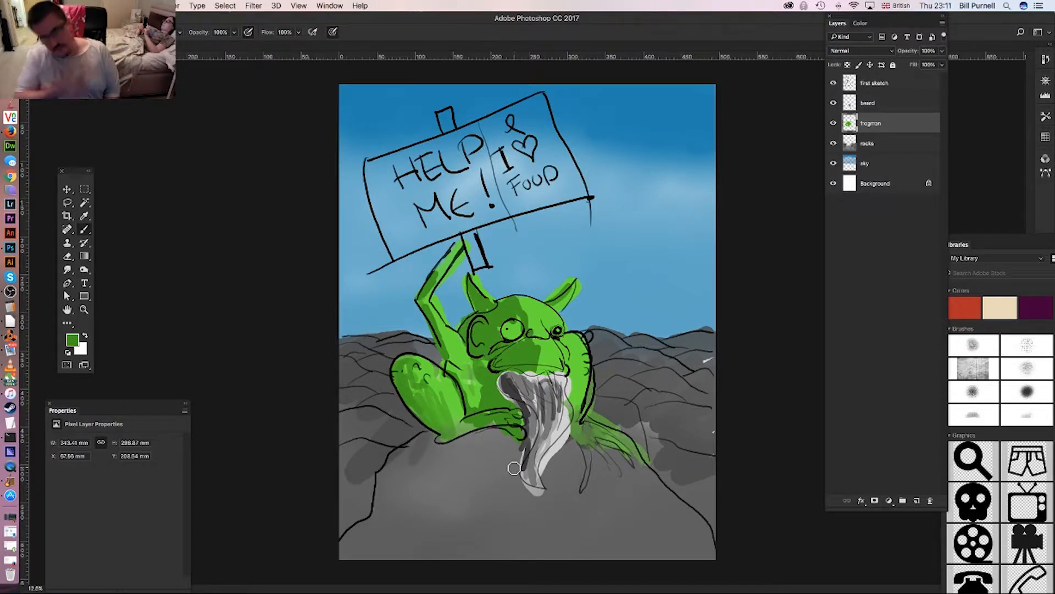
# - Toggle the visibility of the frogman, beard, first sketch and rocks layers to examine each one, and select the first sketch layer
pyautogui.click(833, 123)
pyautogui.click(834, 124)
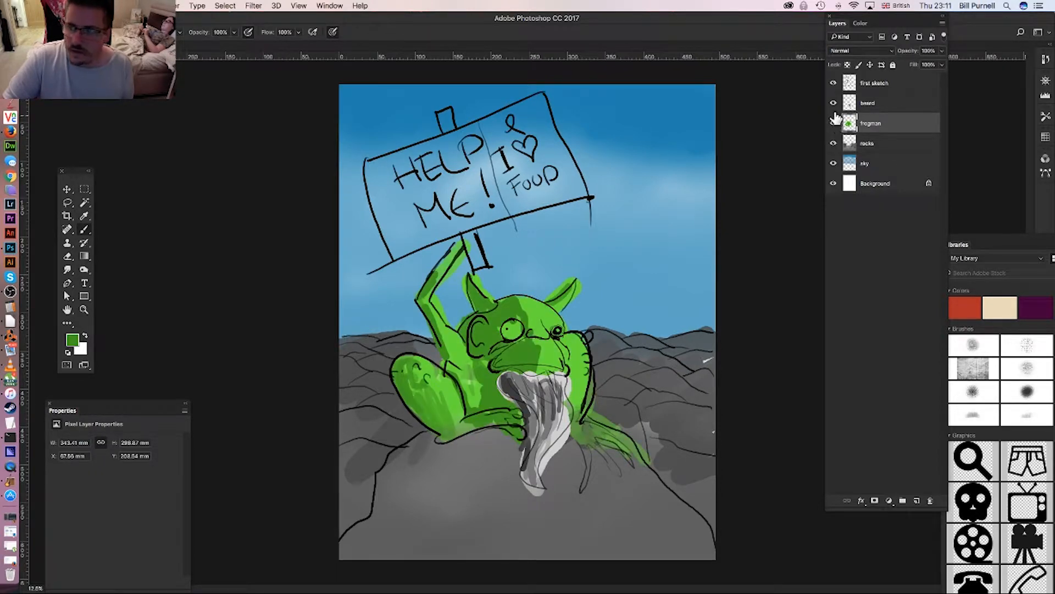
pyautogui.click(833, 103)
pyautogui.click(833, 102)
pyautogui.click(834, 82)
pyautogui.click(833, 83)
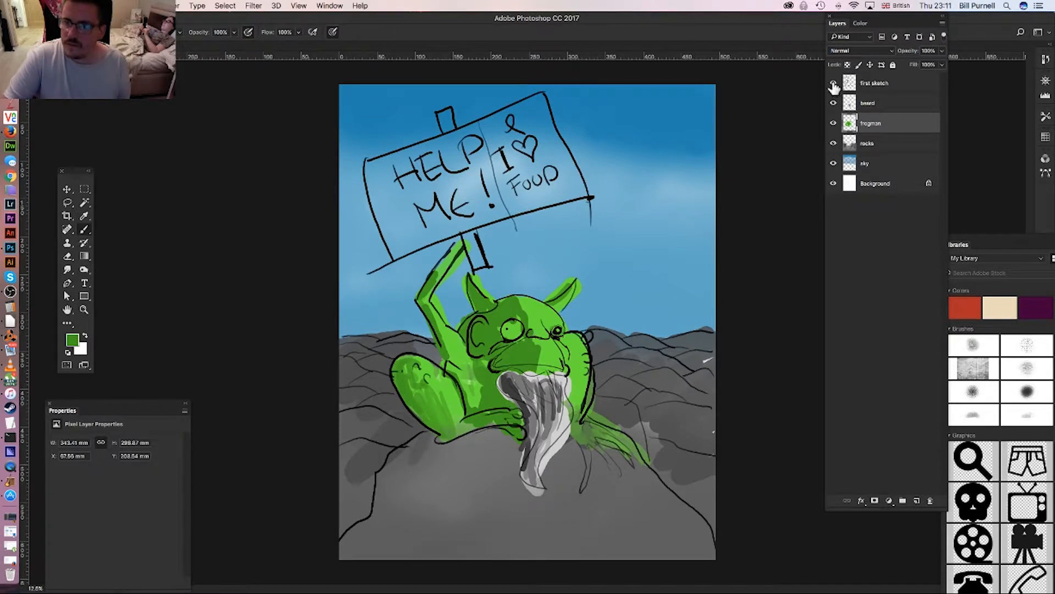
pyautogui.click(847, 85)
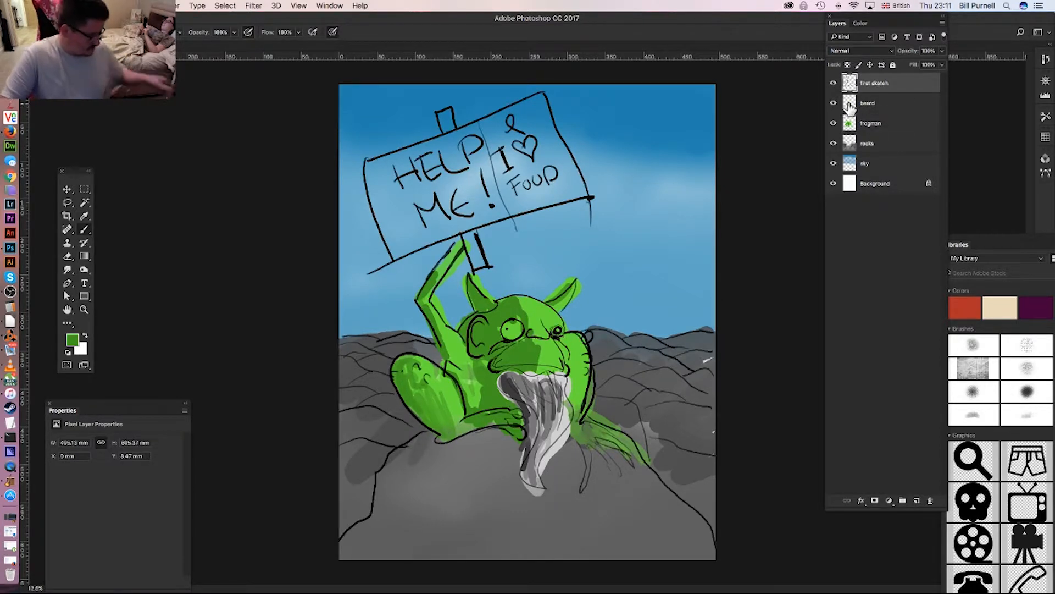
pyautogui.click(835, 83)
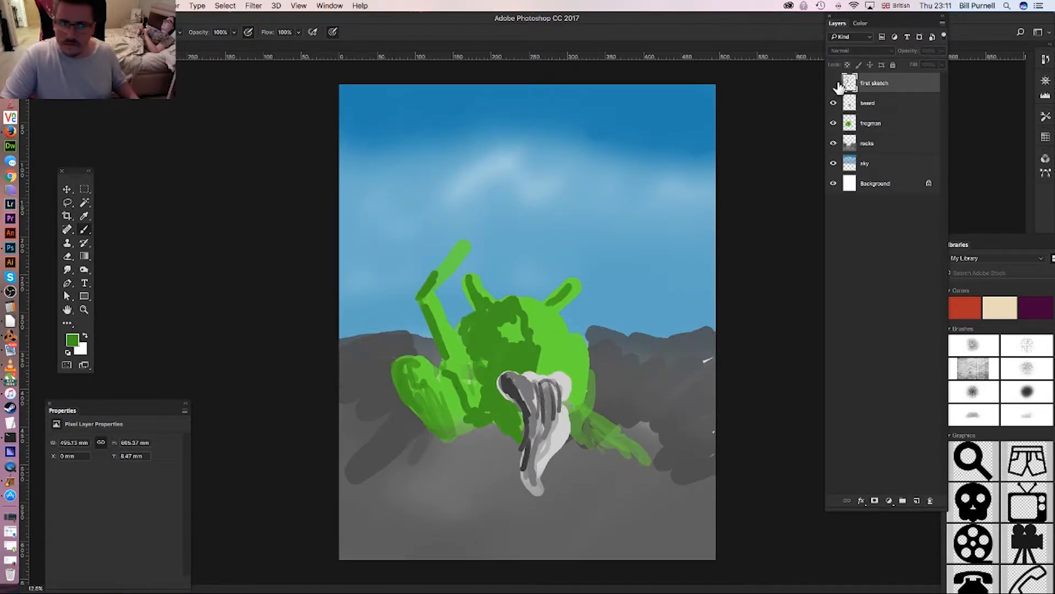
pyautogui.click(834, 84)
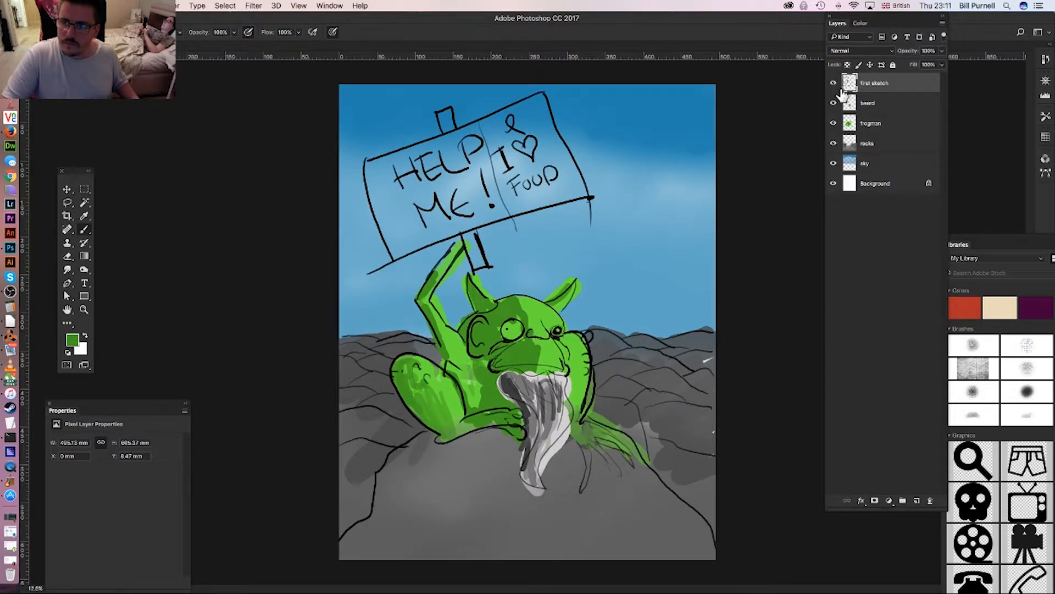
pyautogui.click(833, 143)
pyautogui.click(834, 143)
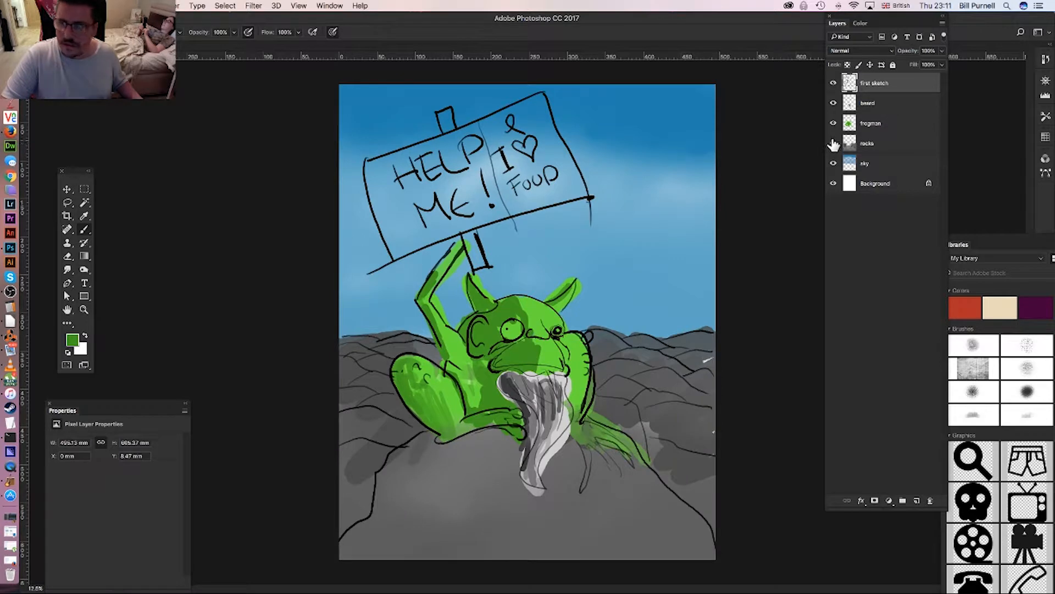
pyautogui.click(834, 123)
pyautogui.click(833, 123)
# - Group the first sketch, beard and frogman layers and check the group by hiding and showing it
pyautogui.keyDown('shift'); pyautogui.click(859, 128); pyautogui.keyUp('shift')
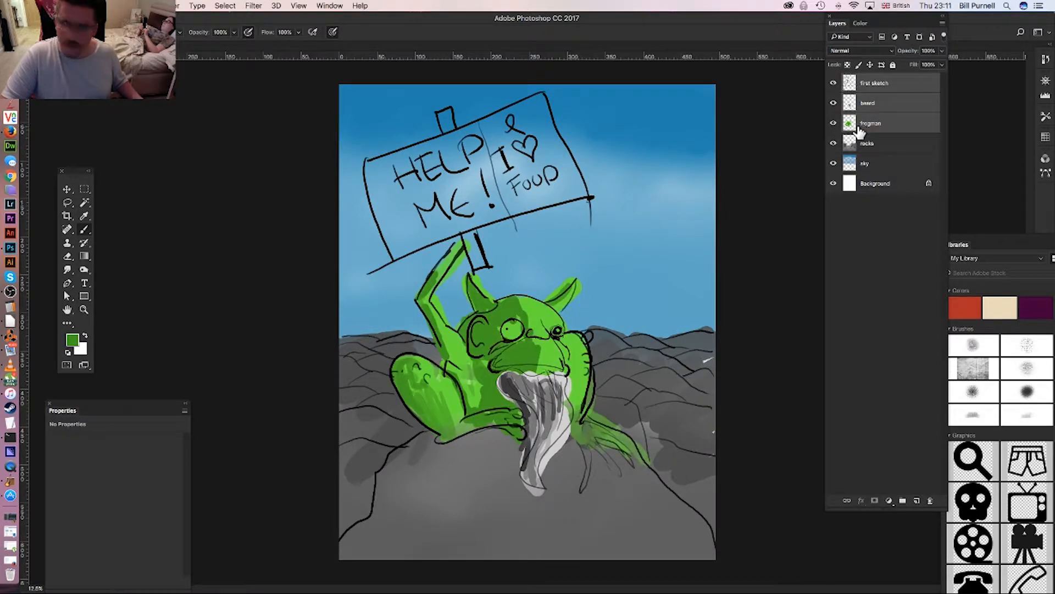
pyautogui.press('super+g')
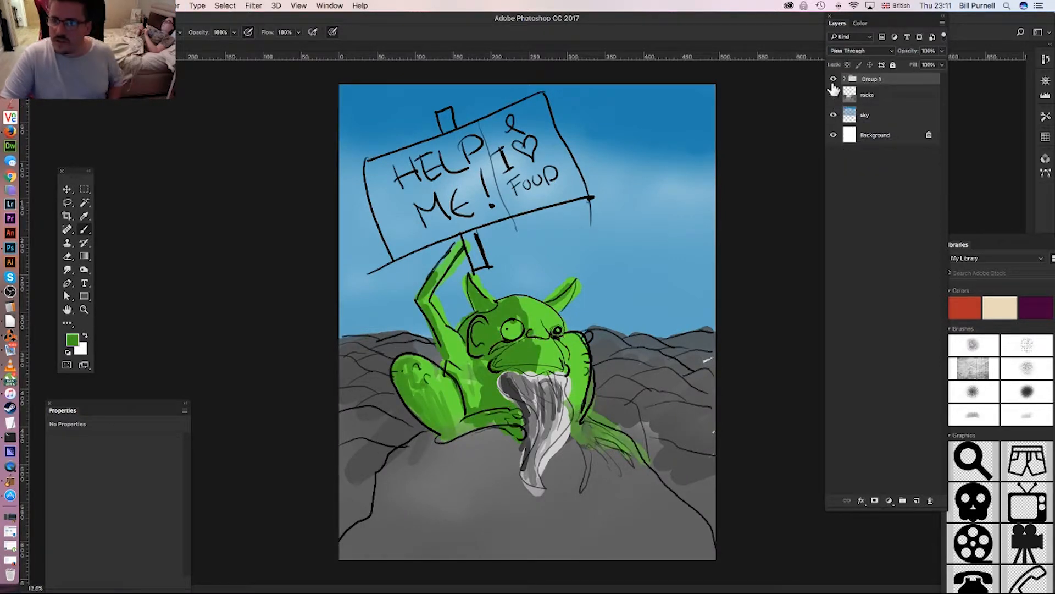
pyautogui.click(833, 79)
pyautogui.click(833, 80)
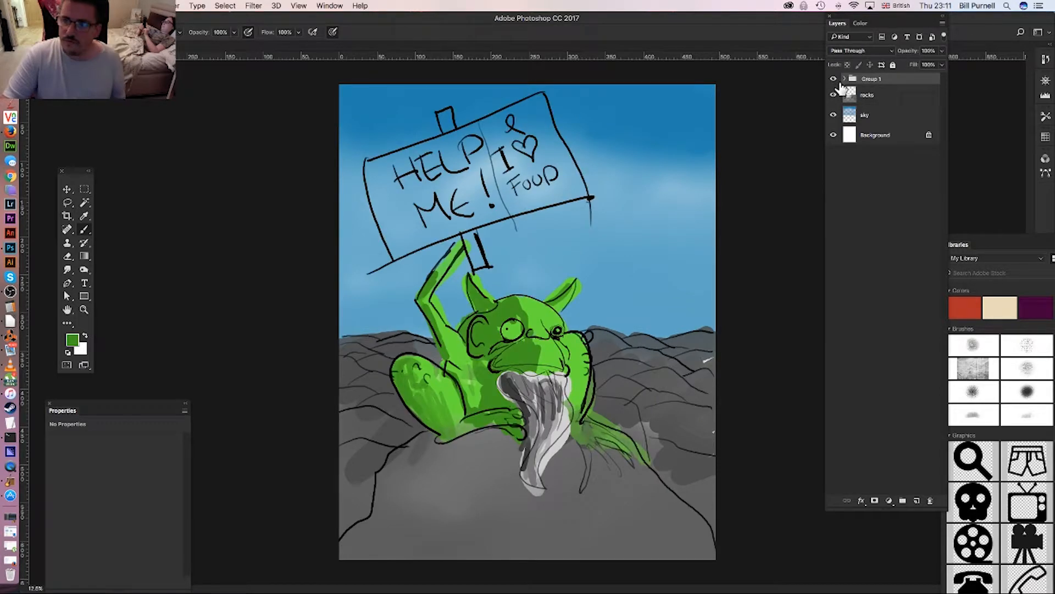
# - Try a thicker white Stroke effect positioned outside on the new layer group, and discard the layer style
pyautogui.click(862, 501)
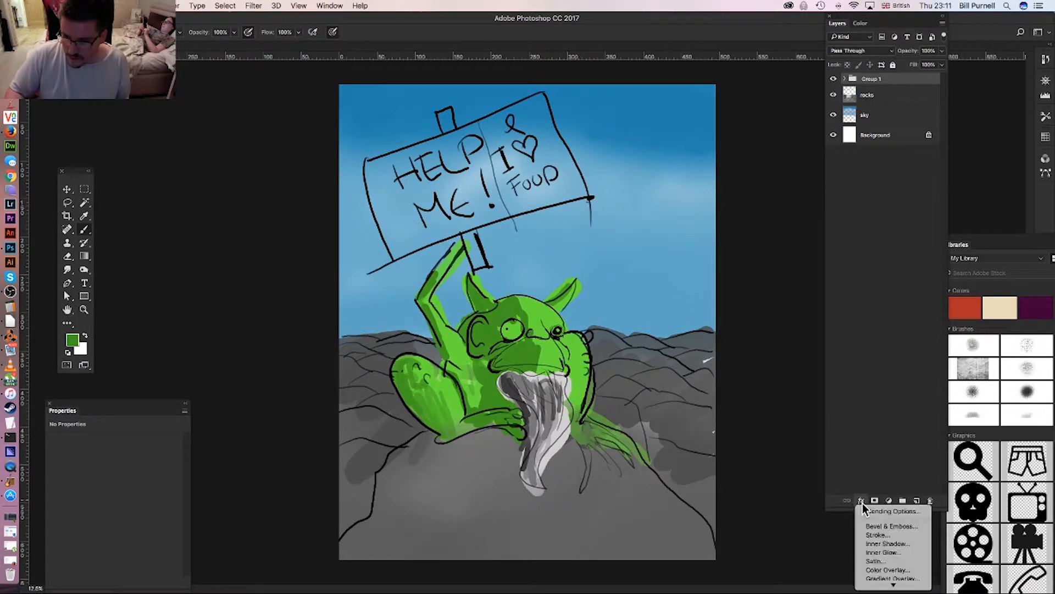
pyautogui.click(892, 535)
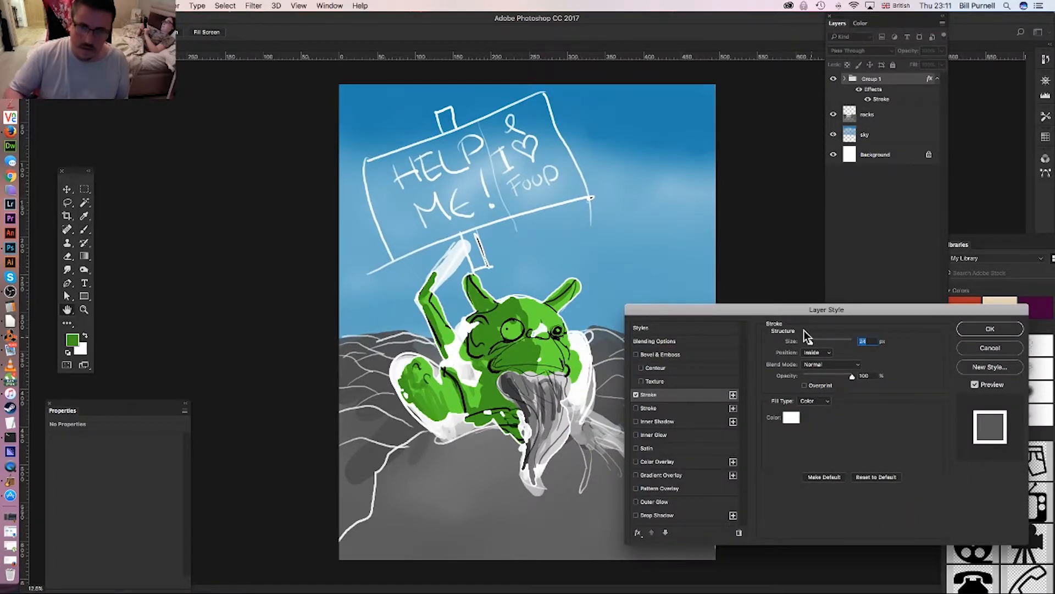
pyautogui.moveTo(810, 343); pyautogui.dragTo(824, 343)
pyautogui.click(818, 352)
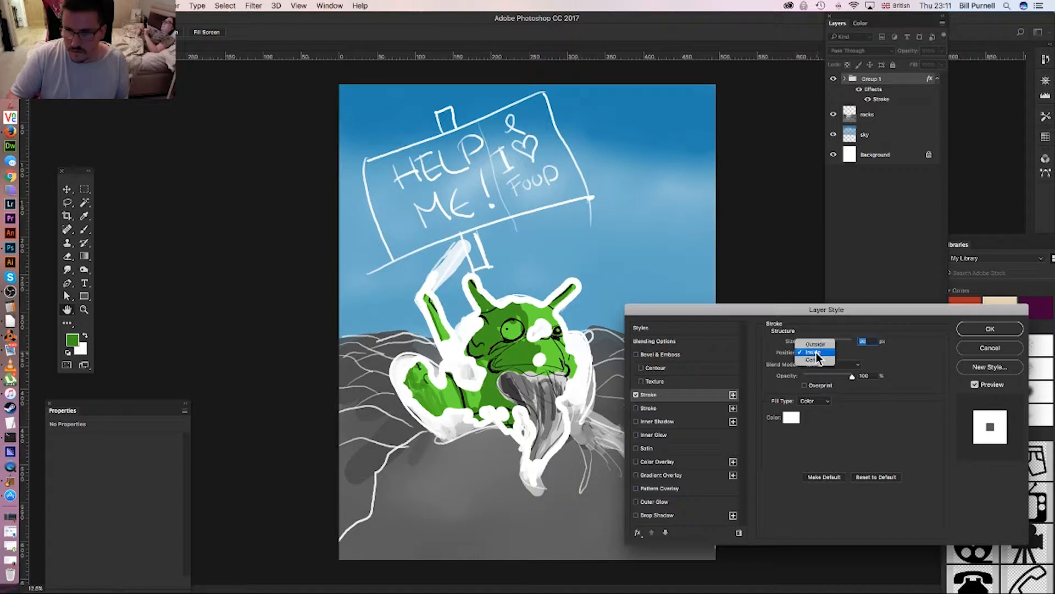
pyautogui.click(812, 349)
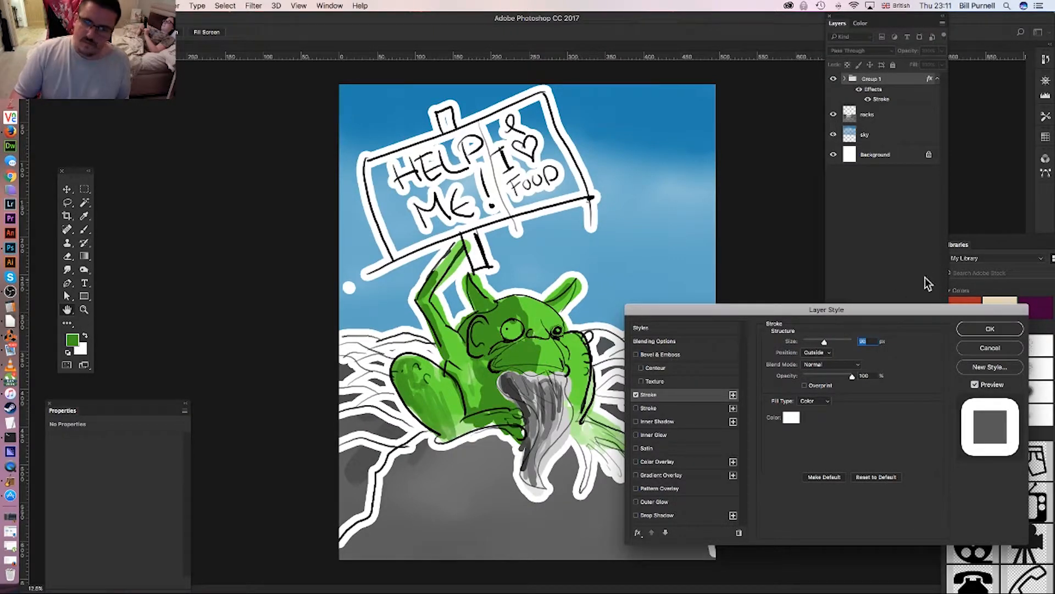
pyautogui.click(979, 347)
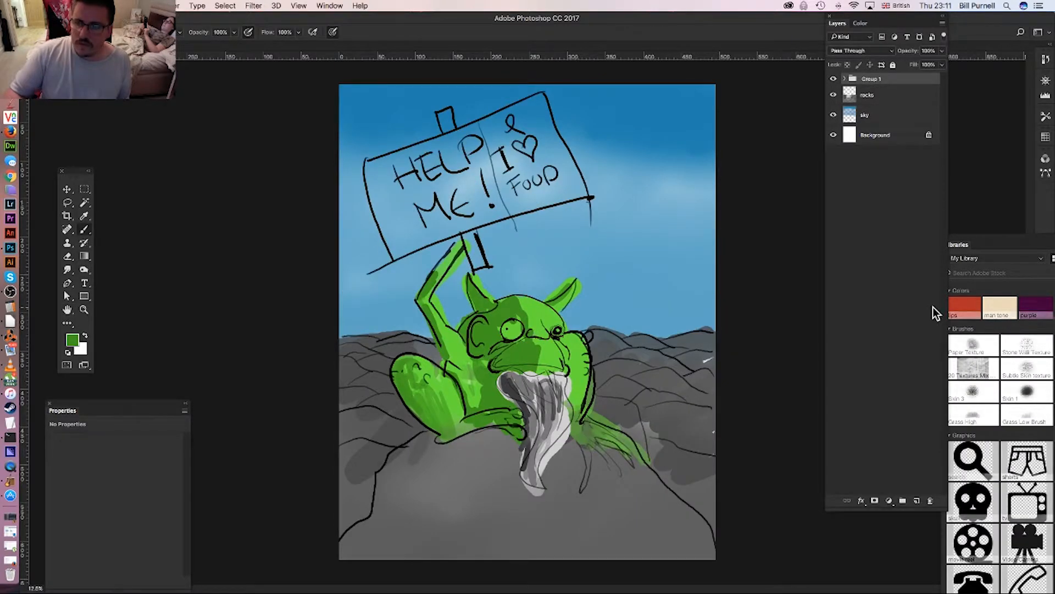
# - Expand the layer group and erase the bottom line of the sign post on the first sketch layer
pyautogui.click(845, 79)
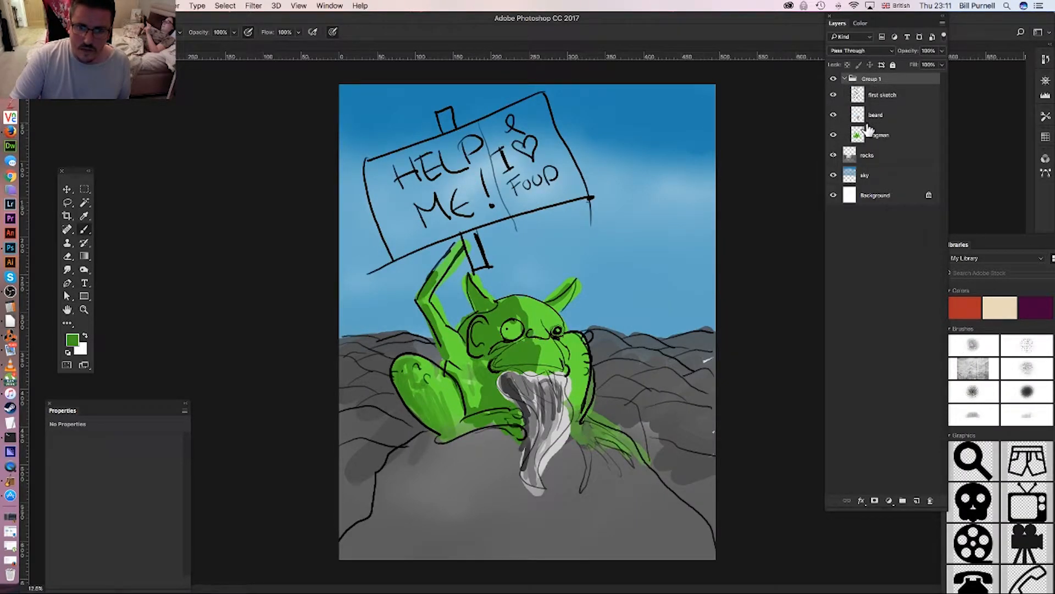
pyautogui.click(834, 95)
pyautogui.click(834, 95)
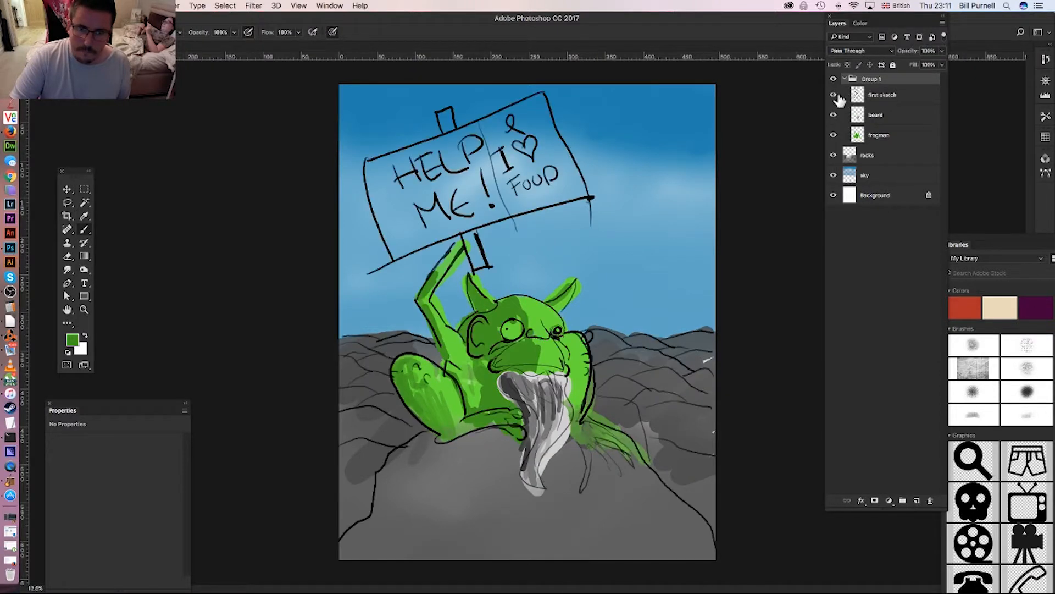
pyautogui.click(857, 96)
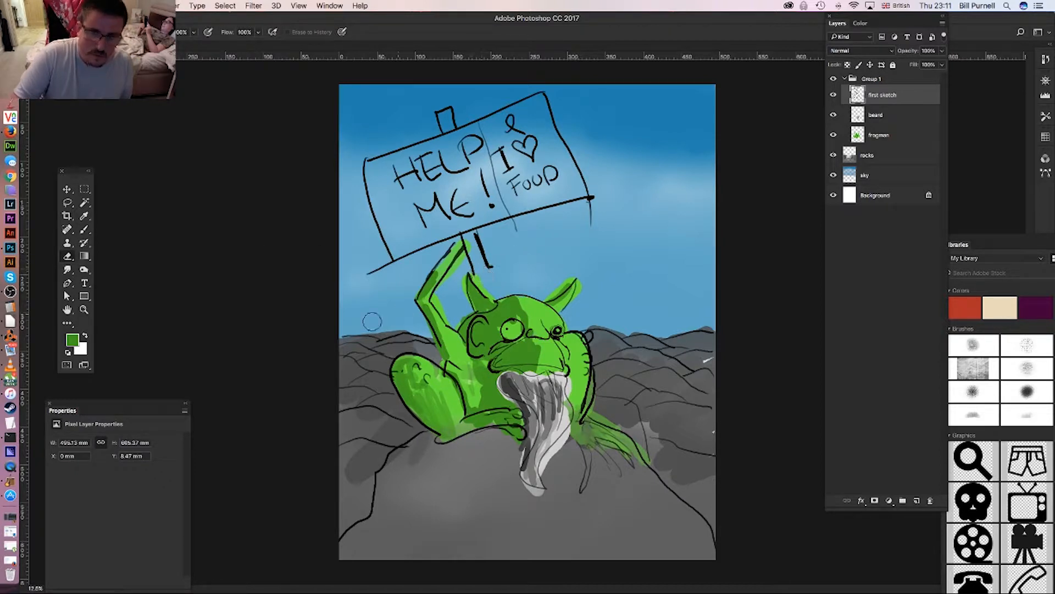
# - Try extending the sign post's right edge downward with the Brush, and undo the green stroke
pyautogui.click(83, 230)
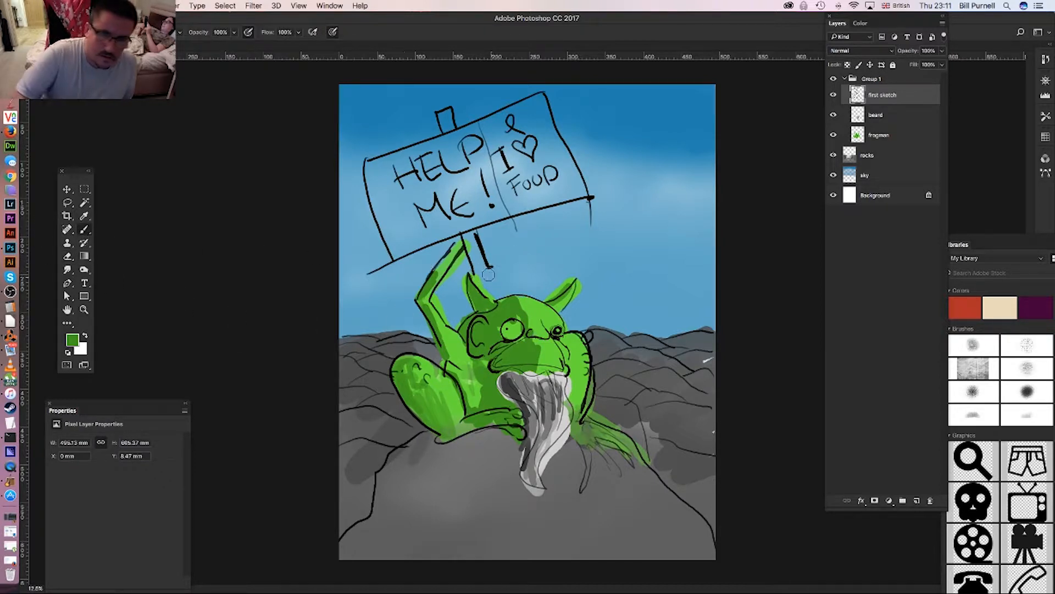
pyautogui.moveTo(485, 256)
pyautogui.mouseDown()
pyautogui.moveTo(496, 285)
pyautogui.moveTo(490, 264)
pyautogui.mouseUp()
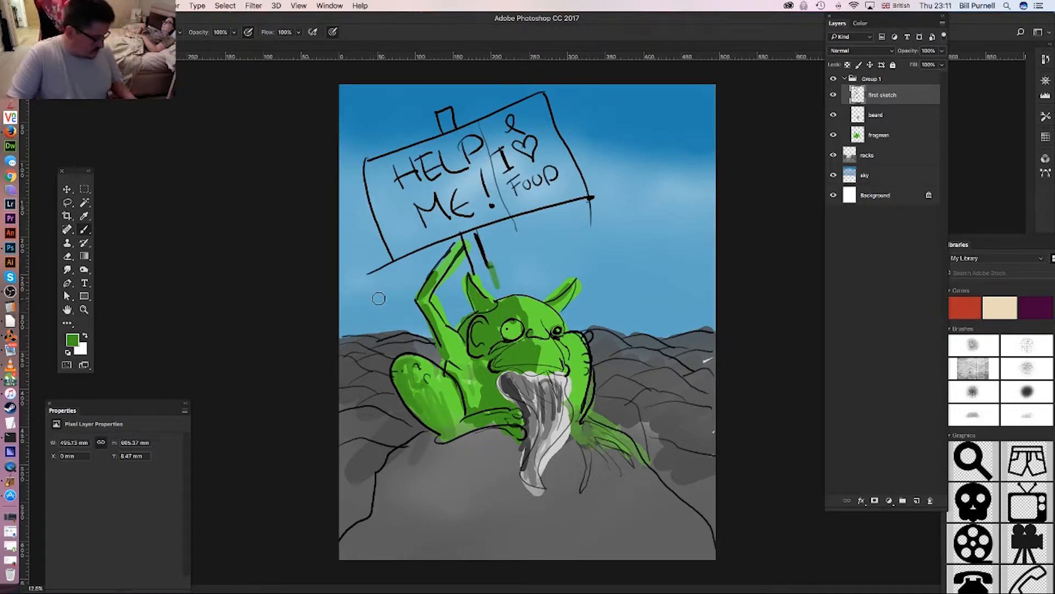
pyautogui.press('super+z')
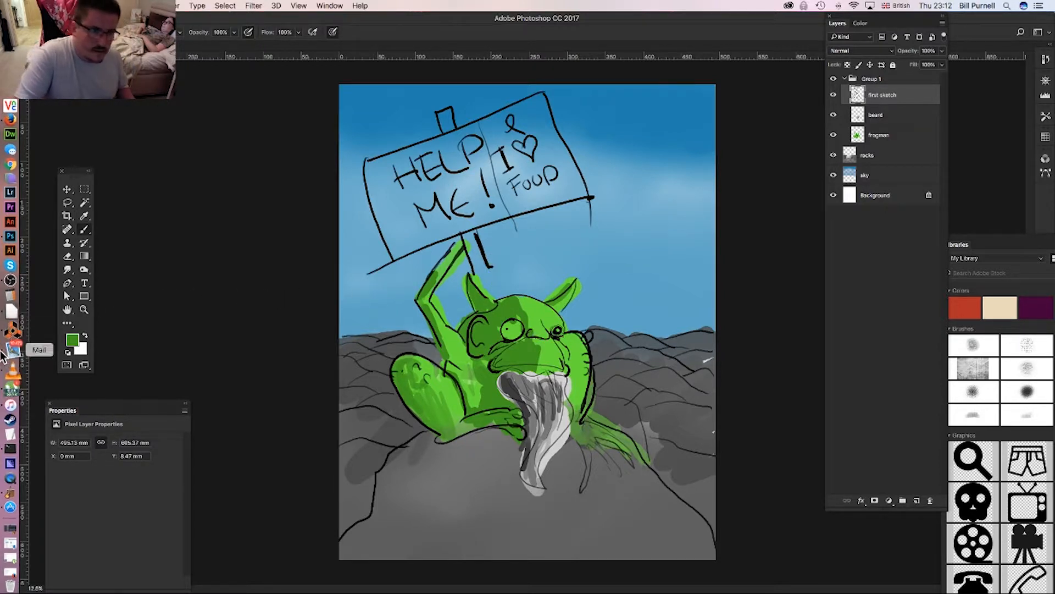
# - Set the brush color to black (000000) and extend the sign post's right edge down to the frogman's head
pyautogui.click(73, 340)
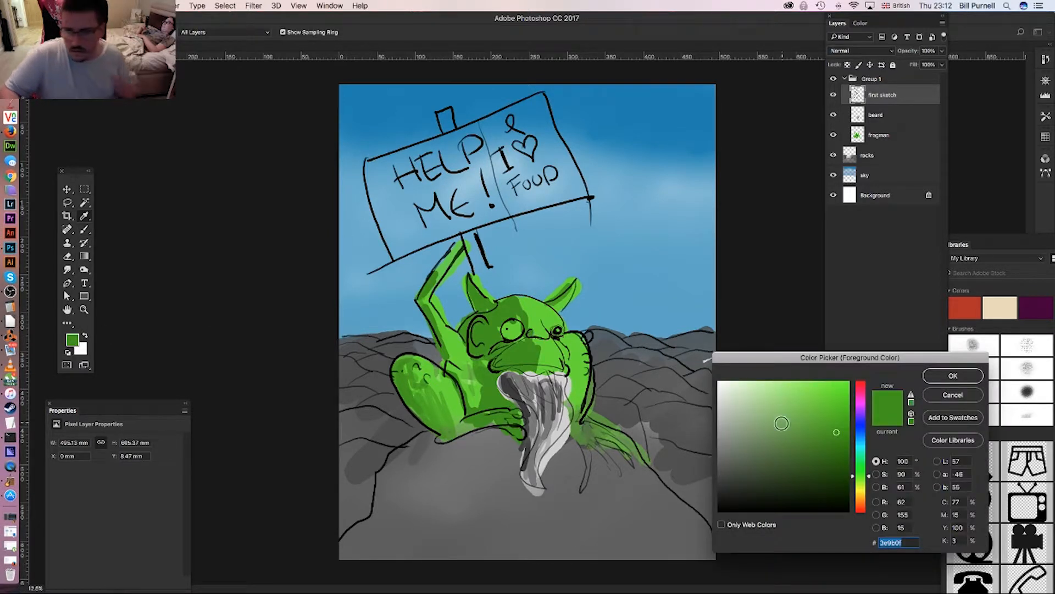
pyautogui.moveTo(751, 460); pyautogui.dragTo(713, 516)
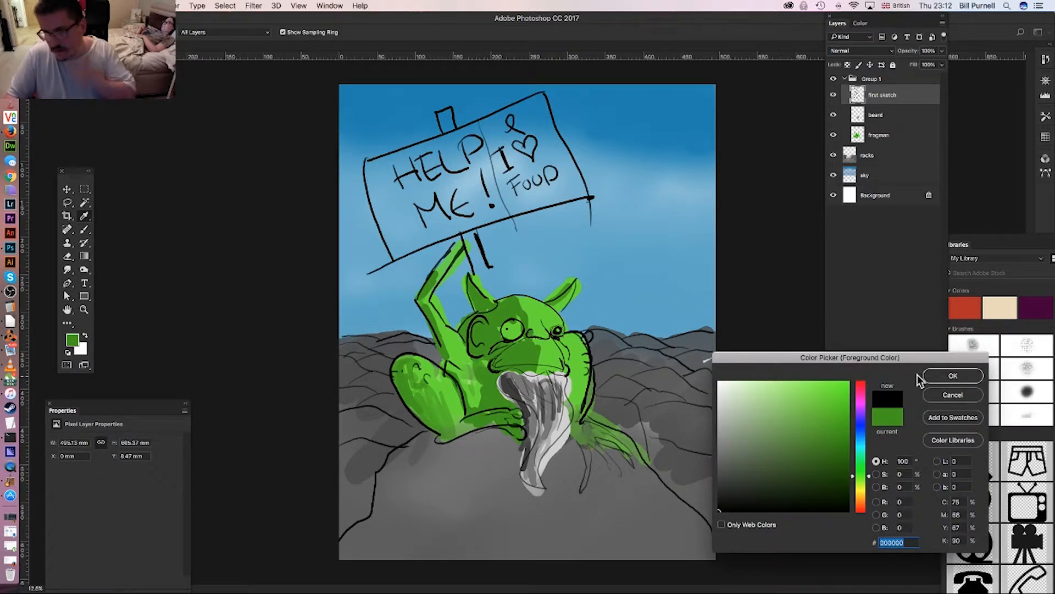
pyautogui.click(953, 375)
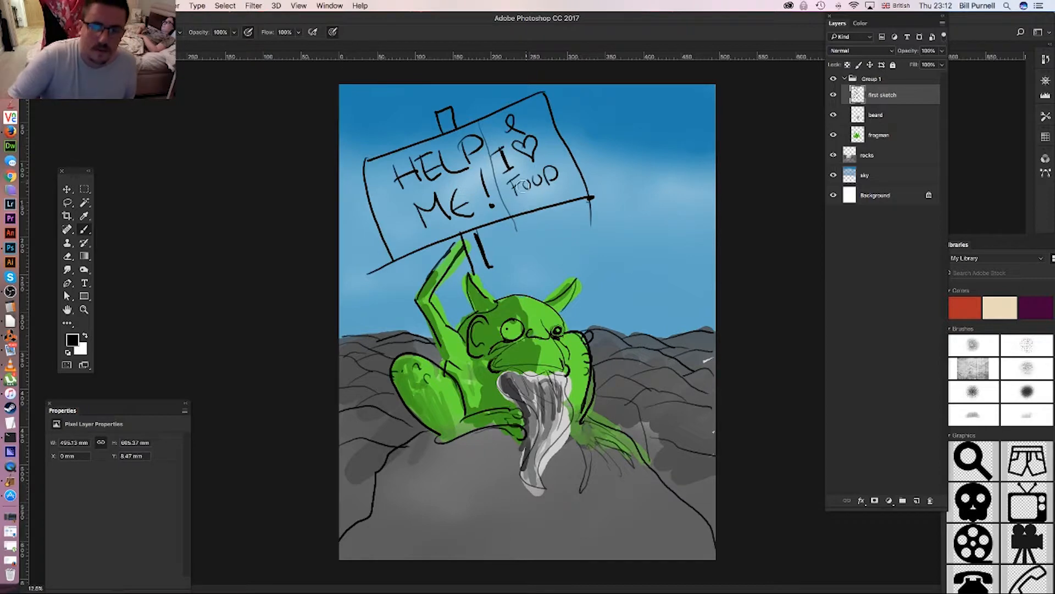
pyautogui.rightClick(533, 256)
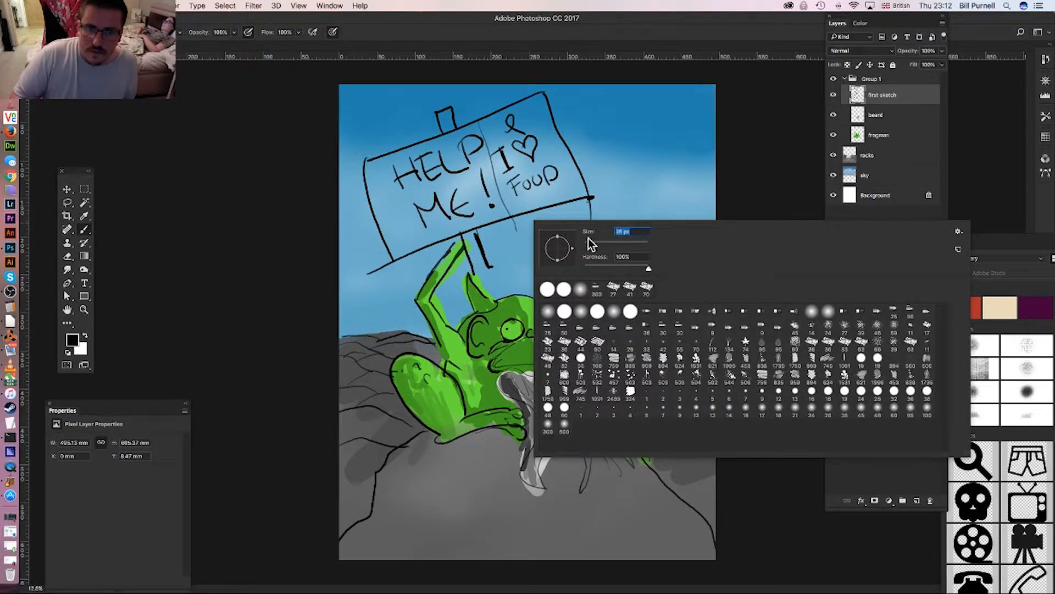
pyautogui.press('Return')
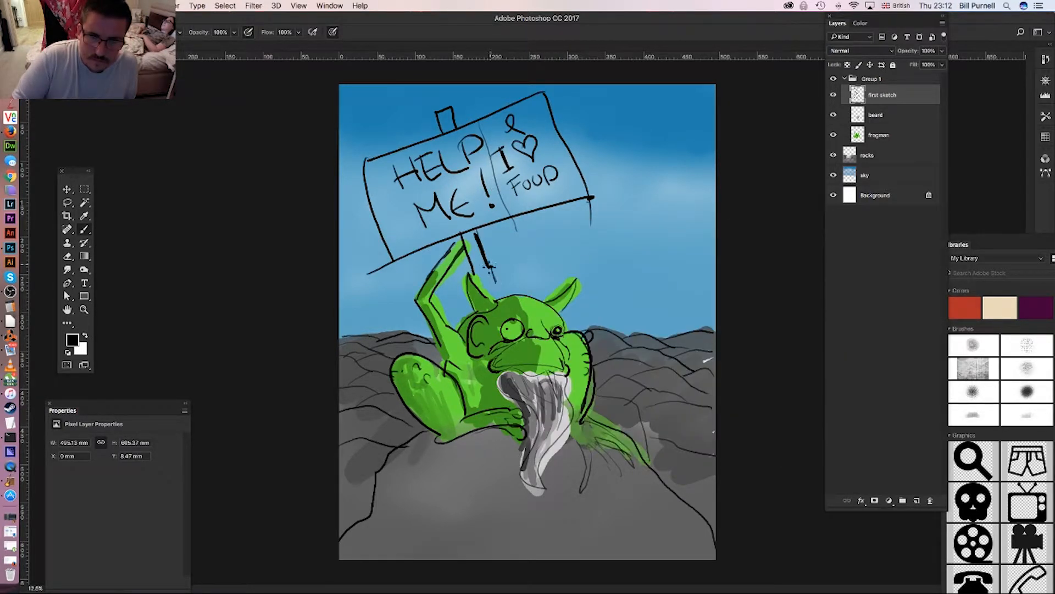
pyautogui.moveTo(489, 269); pyautogui.dragTo(502, 294)
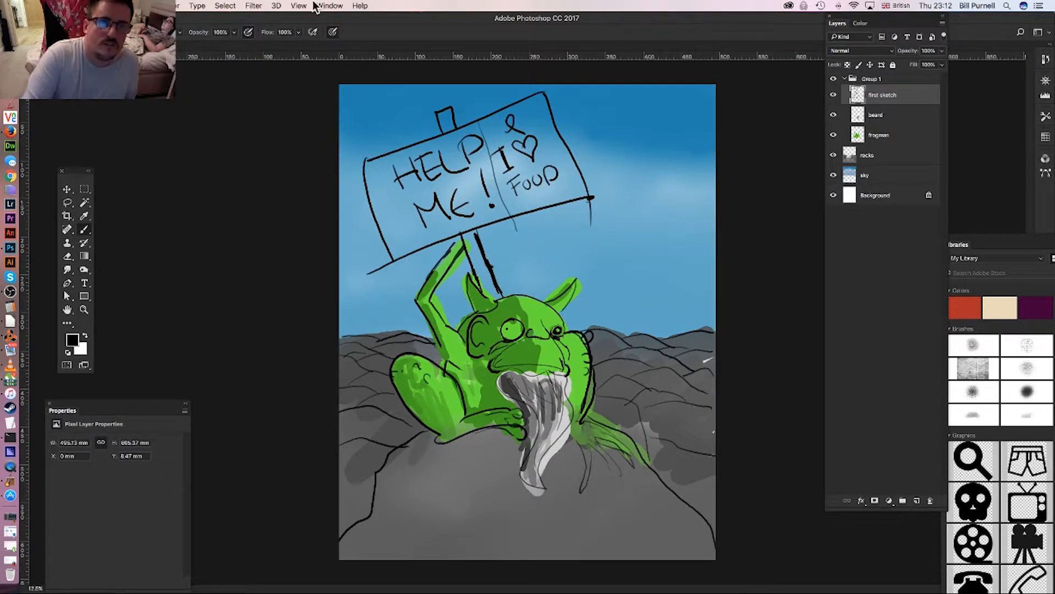
# - Display the color swatches beside the tools, and briefly toggle the first sketch layer's visibility
pyautogui.click(330, 6)
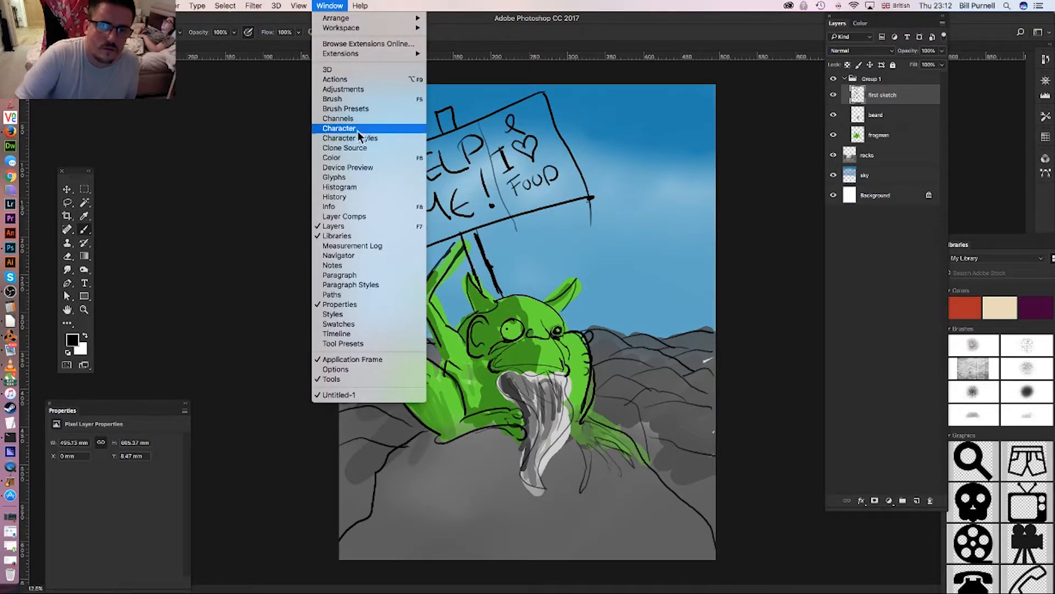
pyautogui.click(397, 323)
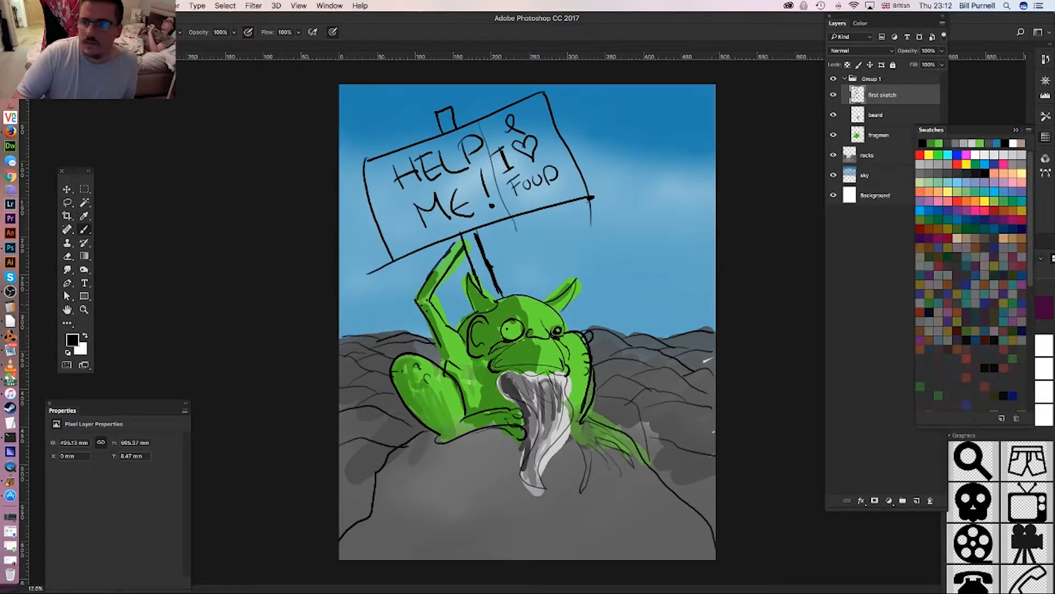
pyautogui.moveTo(964, 133); pyautogui.dragTo(150, 107)
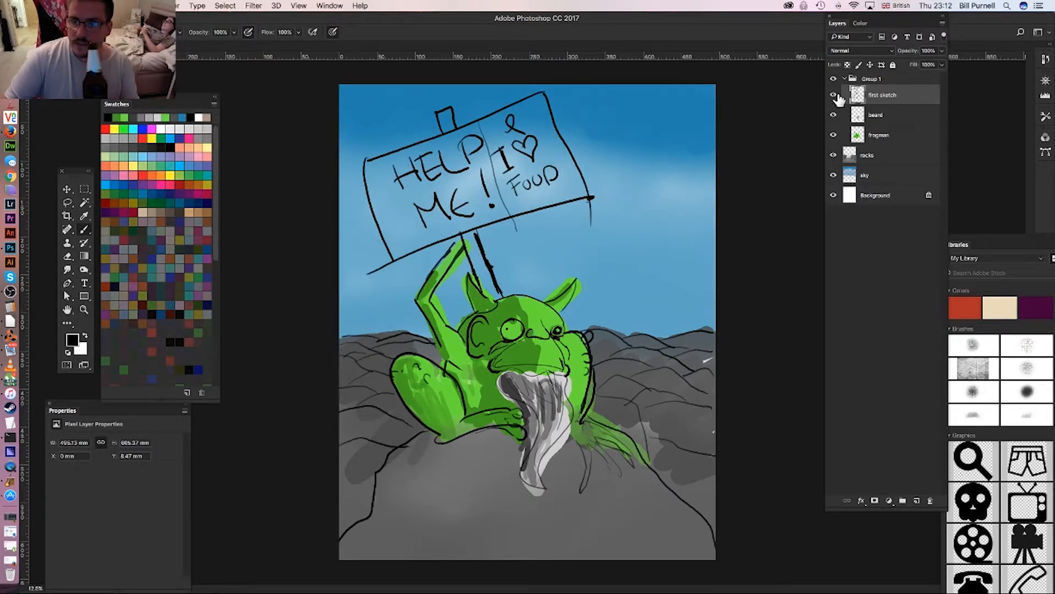
pyautogui.click(834, 96)
pyautogui.click(835, 97)
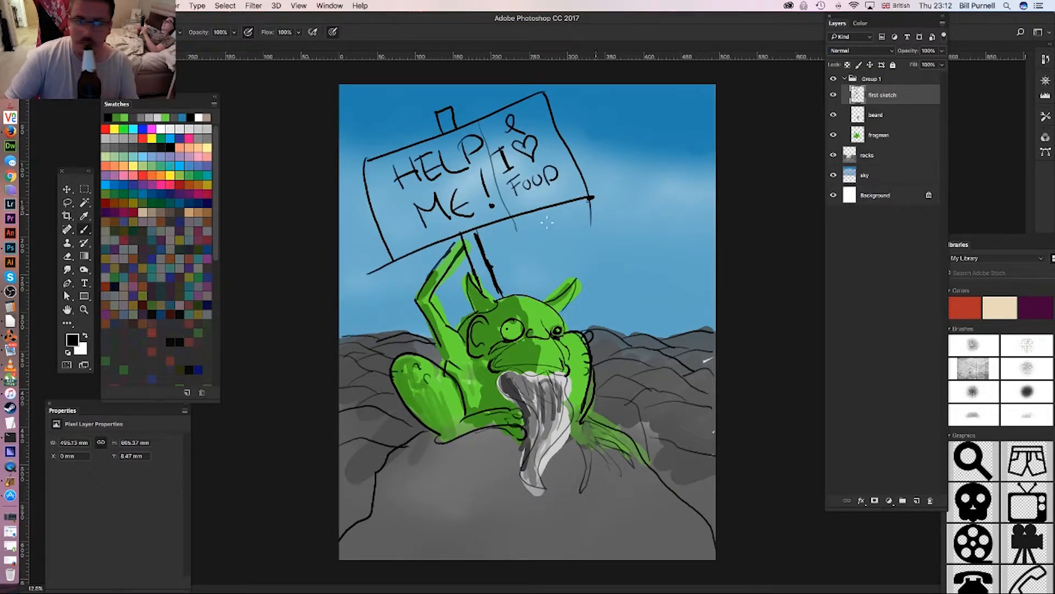
pyautogui.click(216, 99)
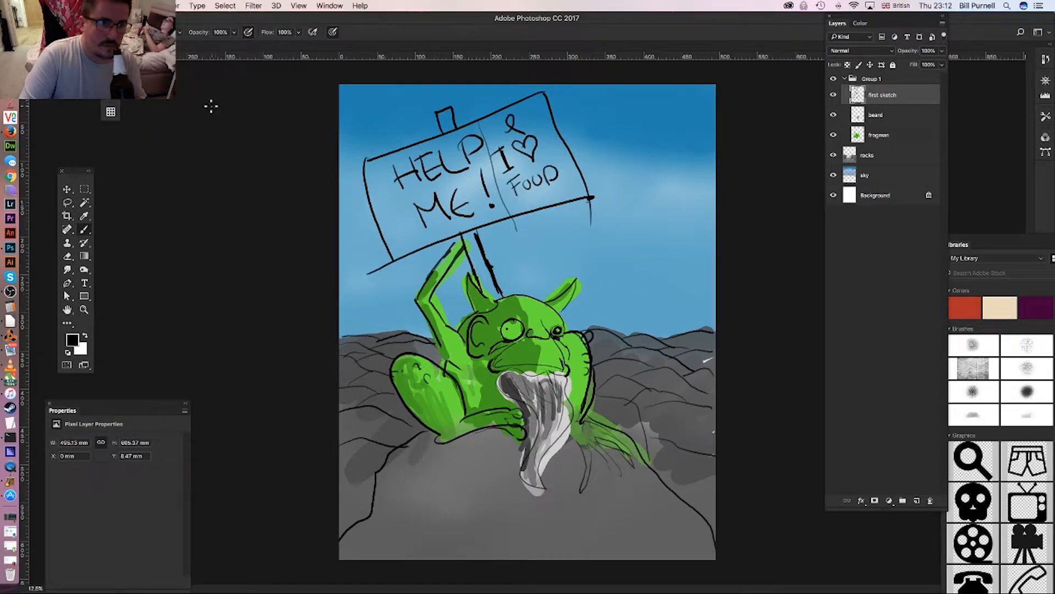
pyautogui.click(111, 110)
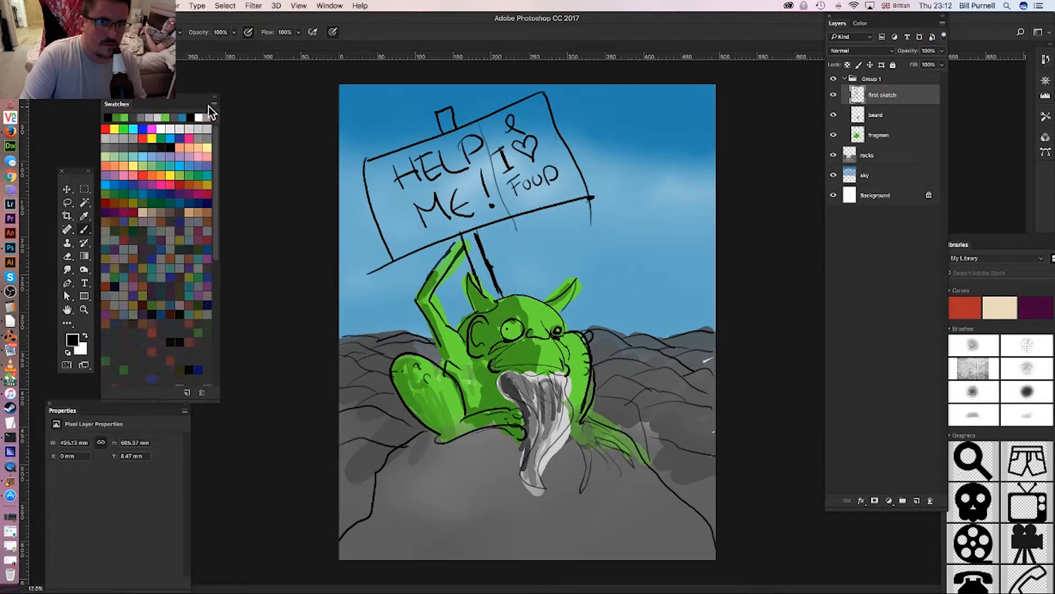
pyautogui.click(211, 106)
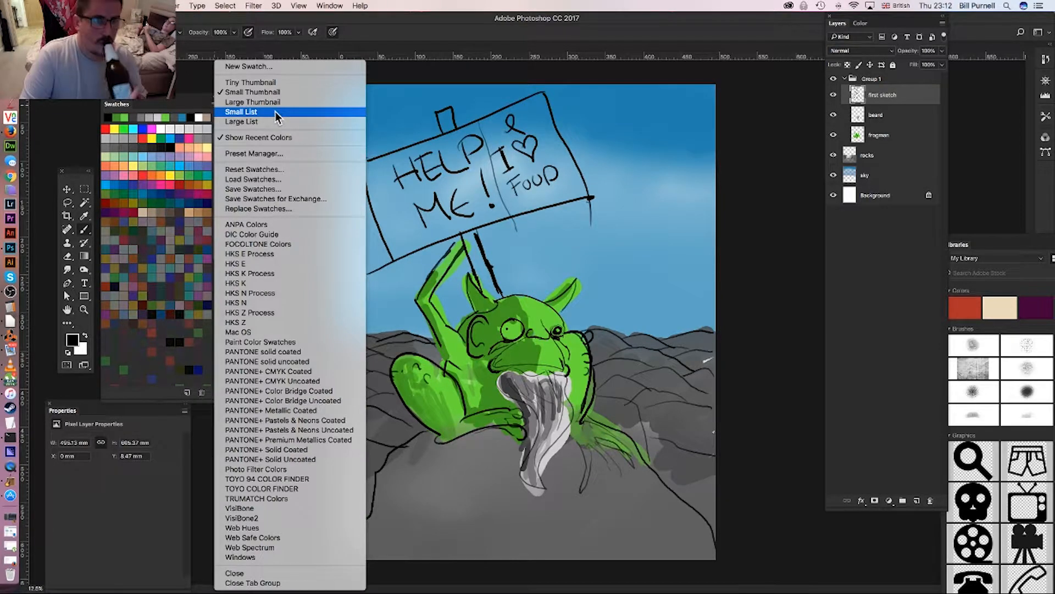
pyautogui.click(282, 67)
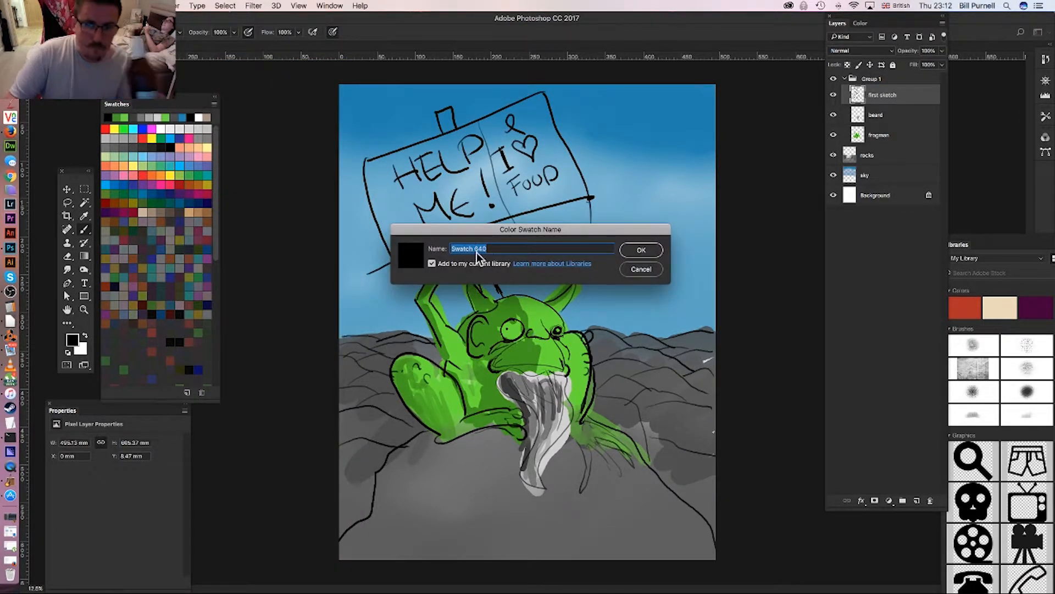
pyautogui.click(641, 269)
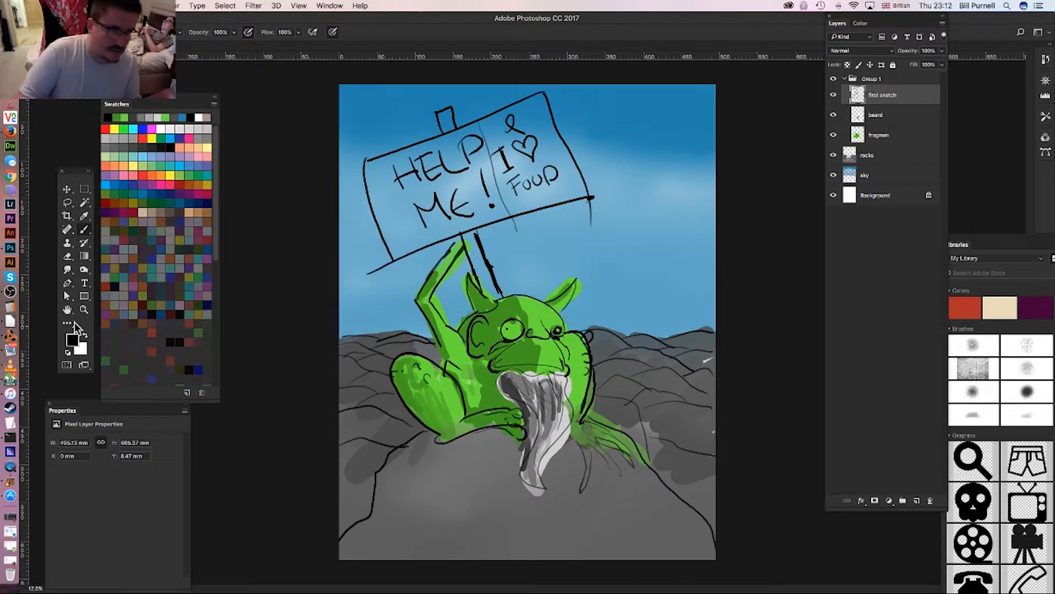
# - Sample the light green from the frogman's head and save it as a swatch named "frogman green", including it in the current library
pyautogui.click(73, 338)
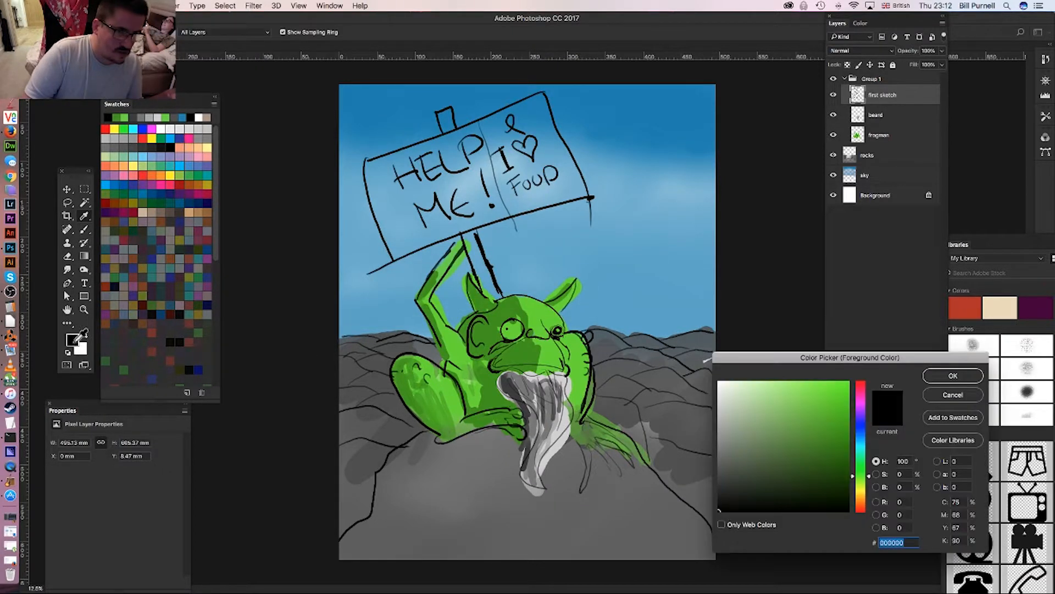
pyautogui.click(538, 310)
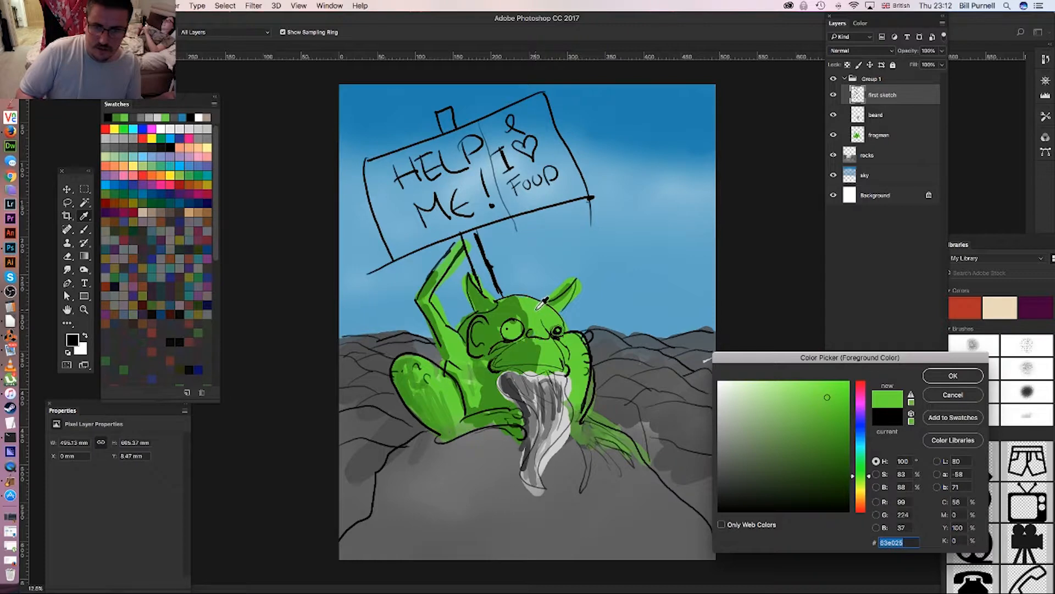
pyautogui.click(933, 376)
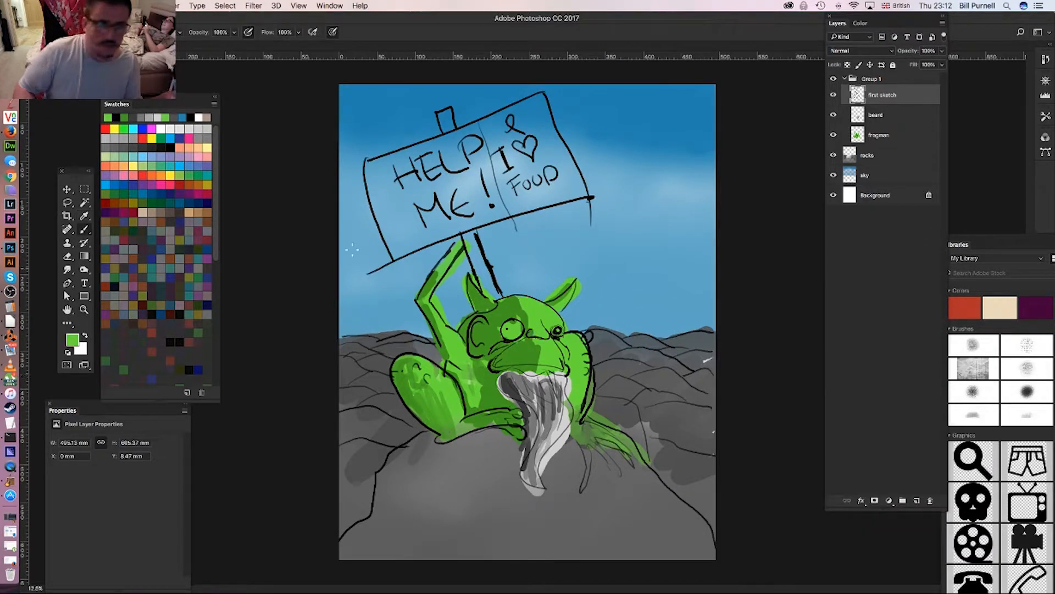
pyautogui.click(213, 106)
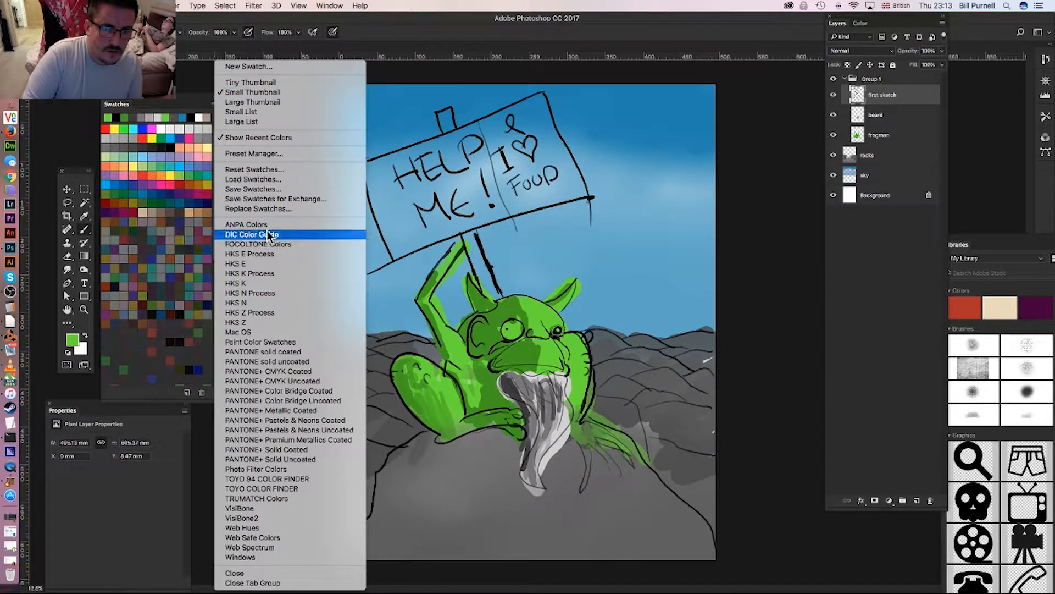
pyautogui.click(266, 69)
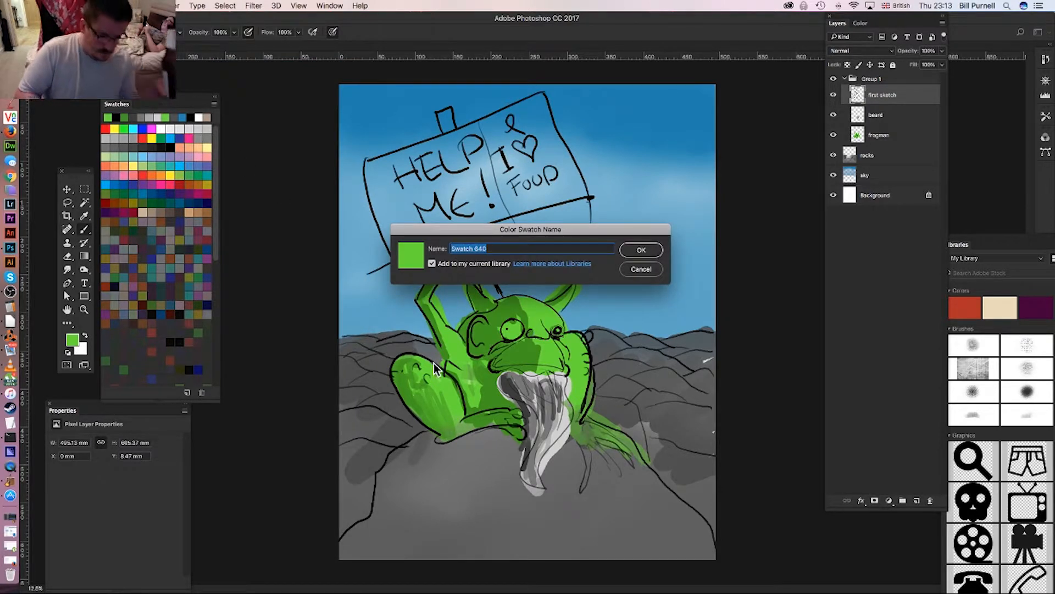
pyautogui.write('frog')
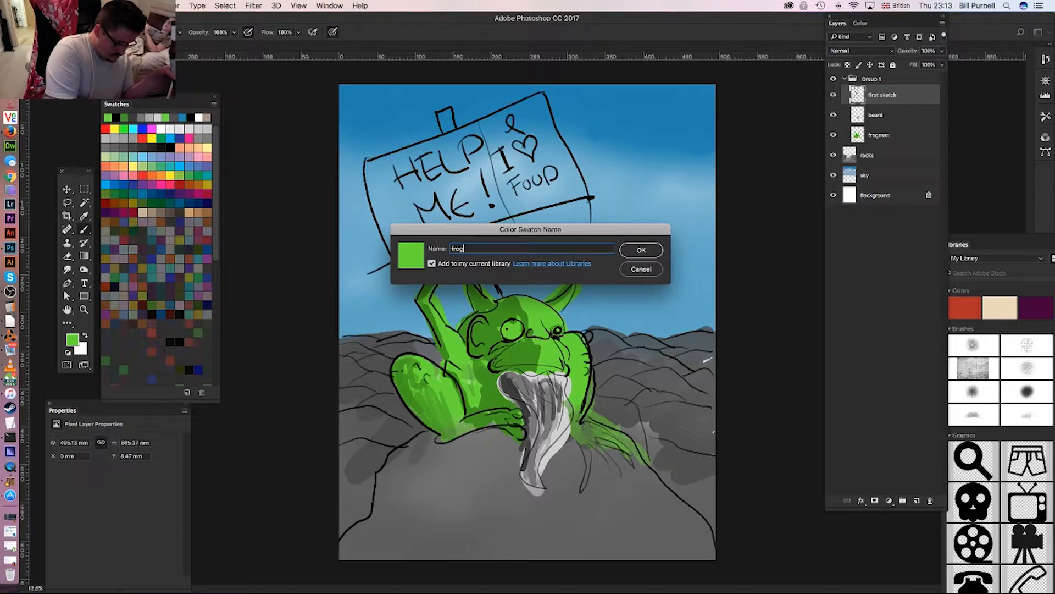
pyautogui.write('man')
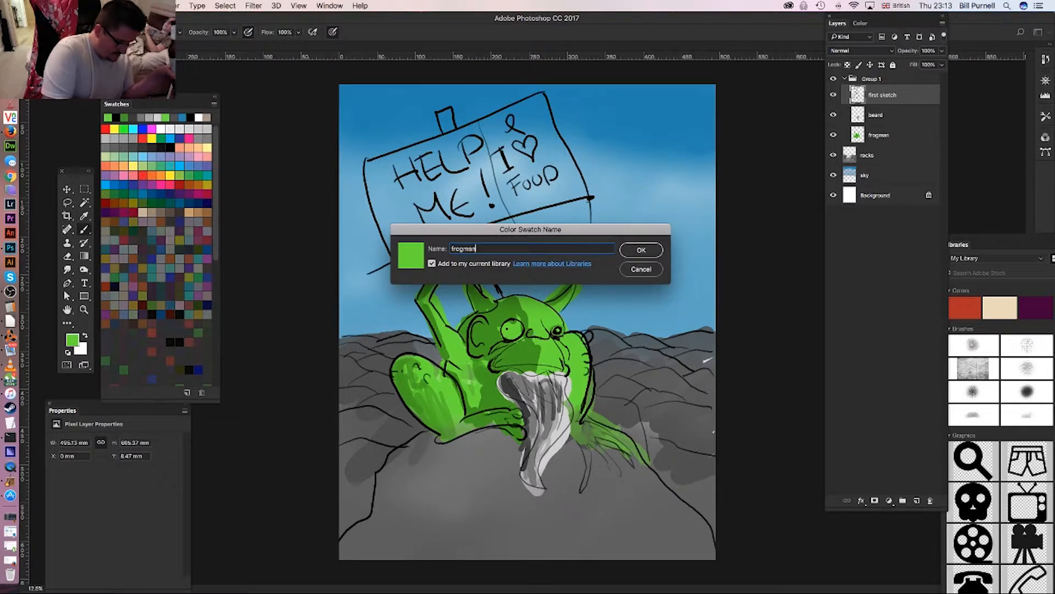
pyautogui.write(' green')
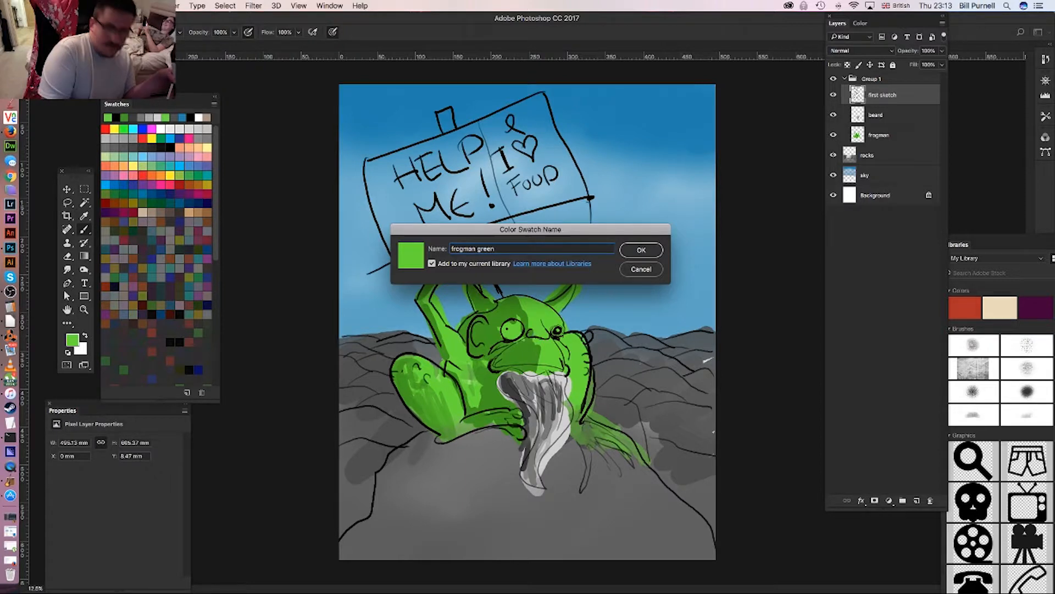
pyautogui.press('Return')
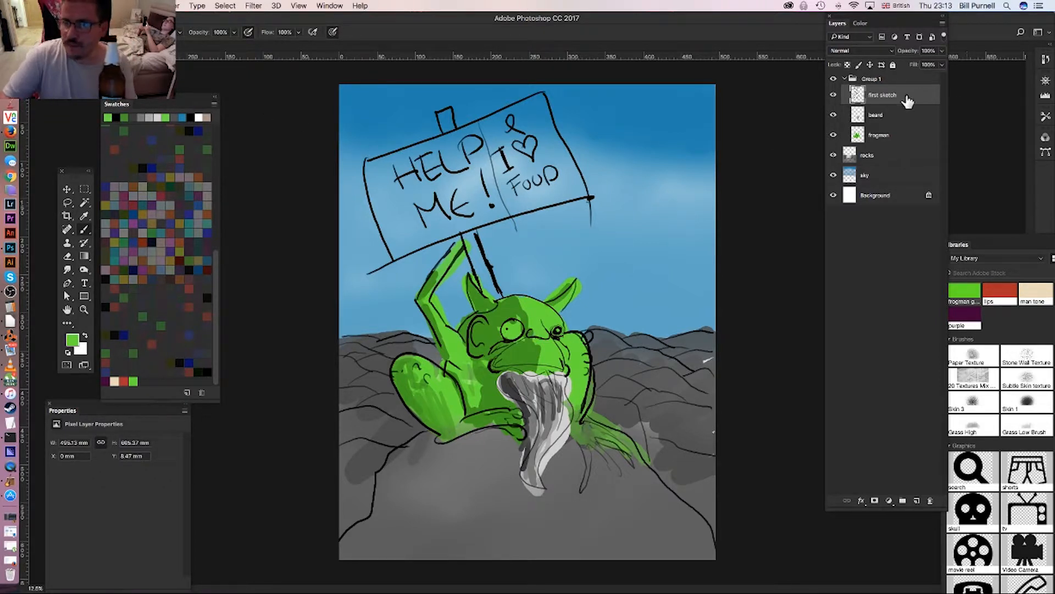
# - Check the coloring by hiding and showing the first sketch layer, and set the brush color back to black
pyautogui.click(834, 96)
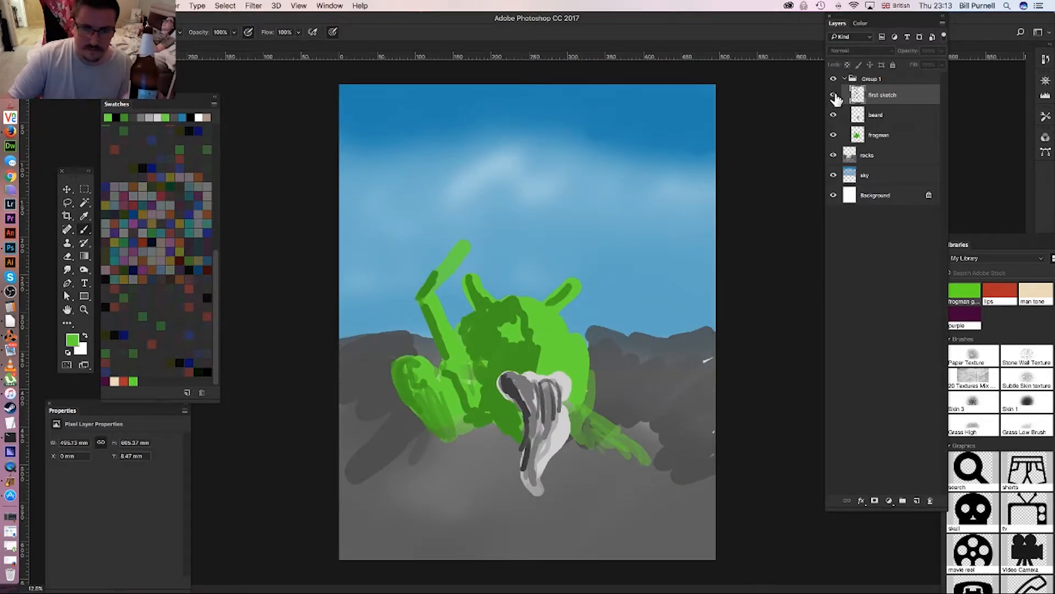
pyautogui.click(833, 95)
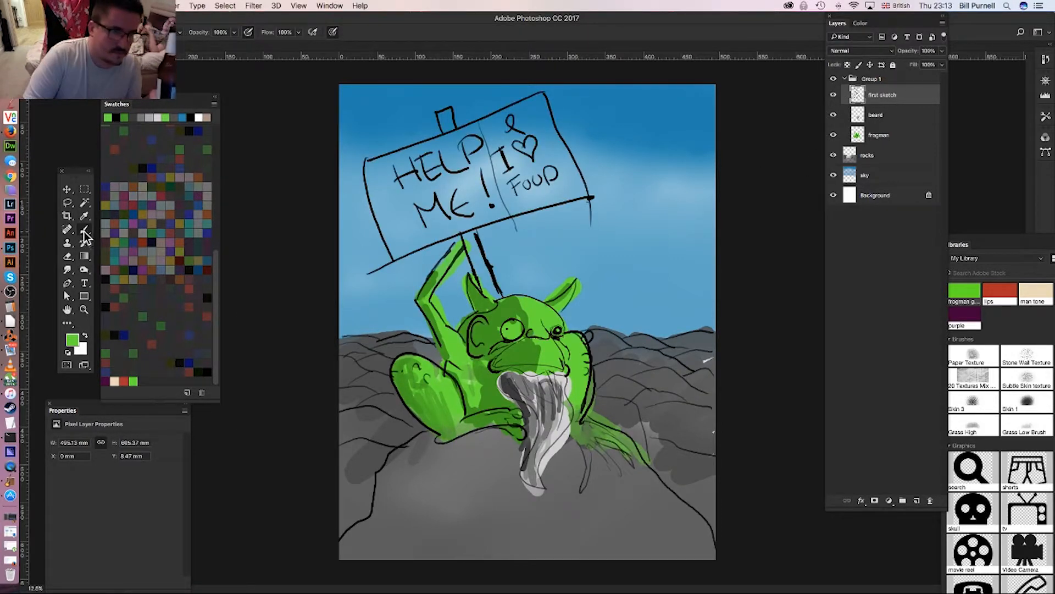
pyautogui.click(72, 340)
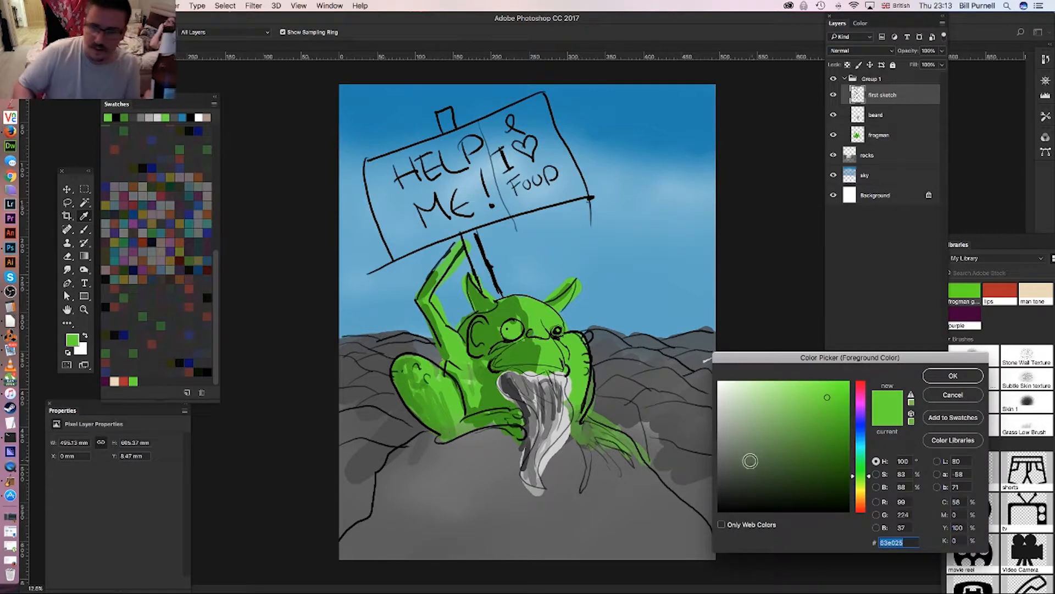
pyautogui.moveTo(735, 481); pyautogui.dragTo(688, 530)
pyautogui.click(953, 376)
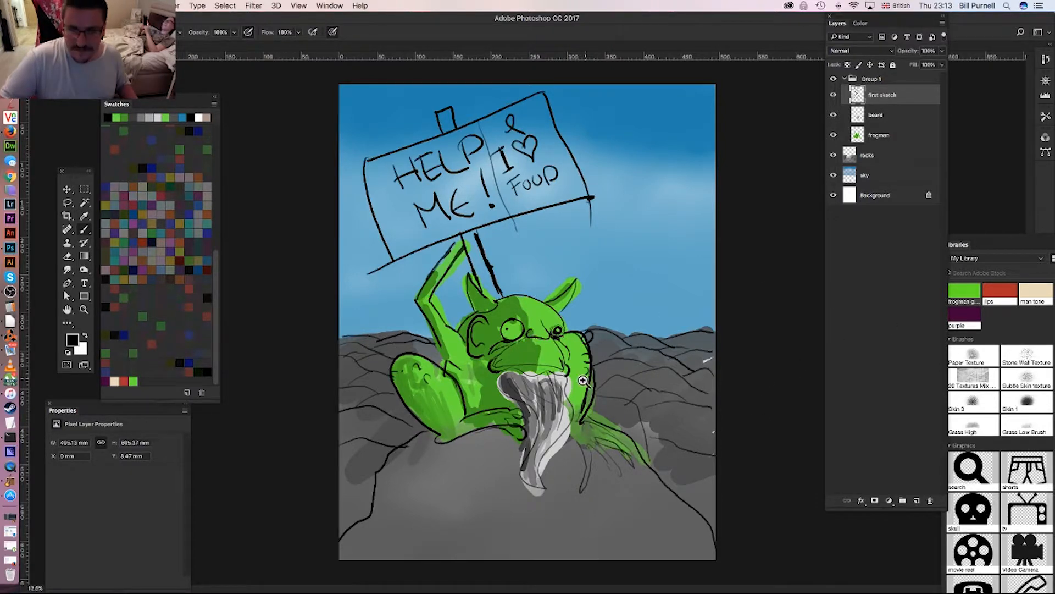
# - Thicken the black outlines of the frogman's head and both horns with the Brush on the first sketch layer
pyautogui.click(550, 379)
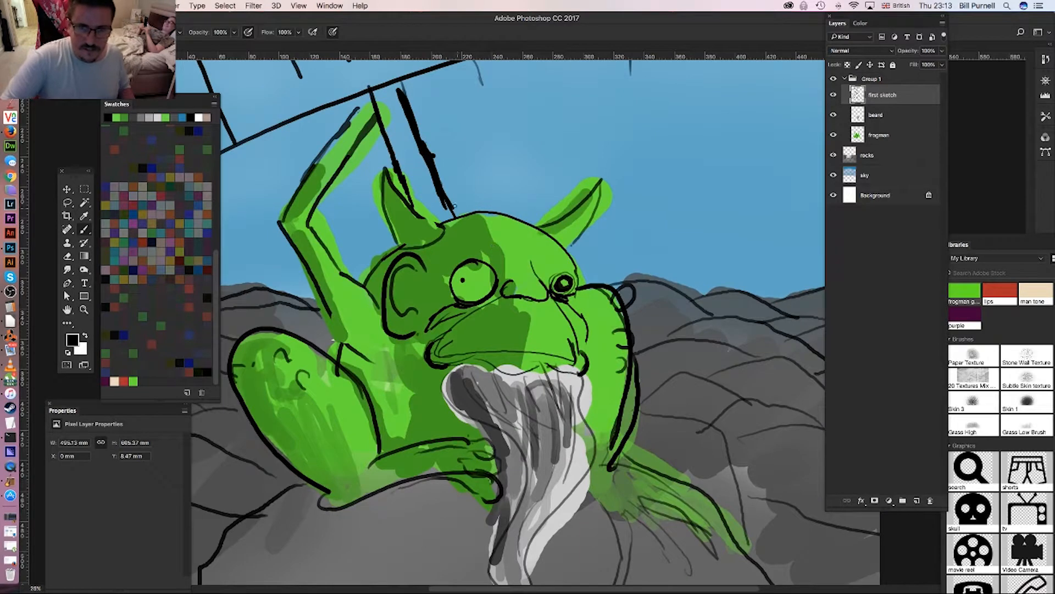
pyautogui.rightClick(467, 237)
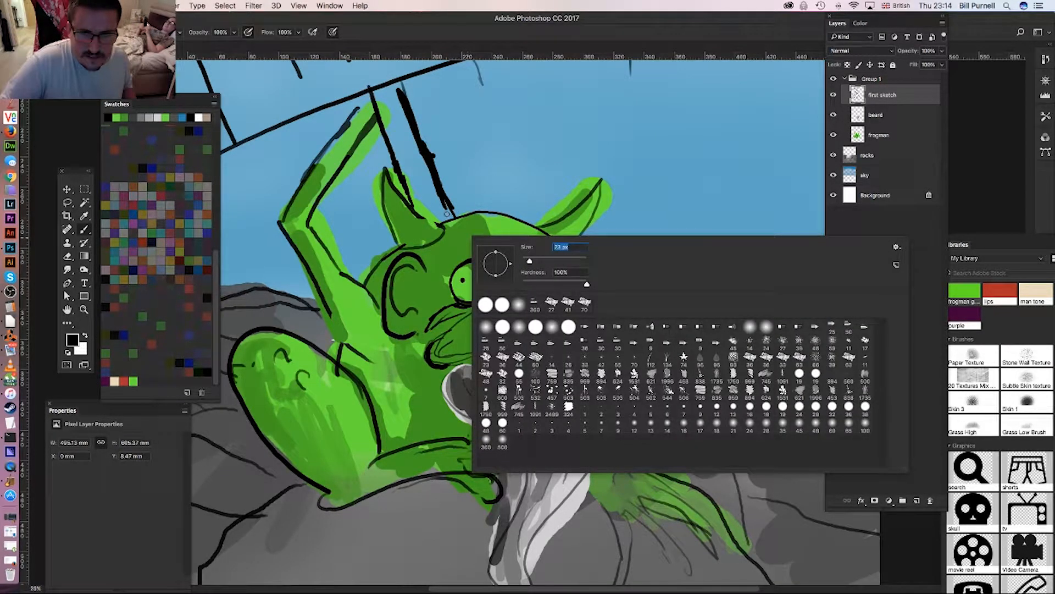
pyautogui.press('Return')
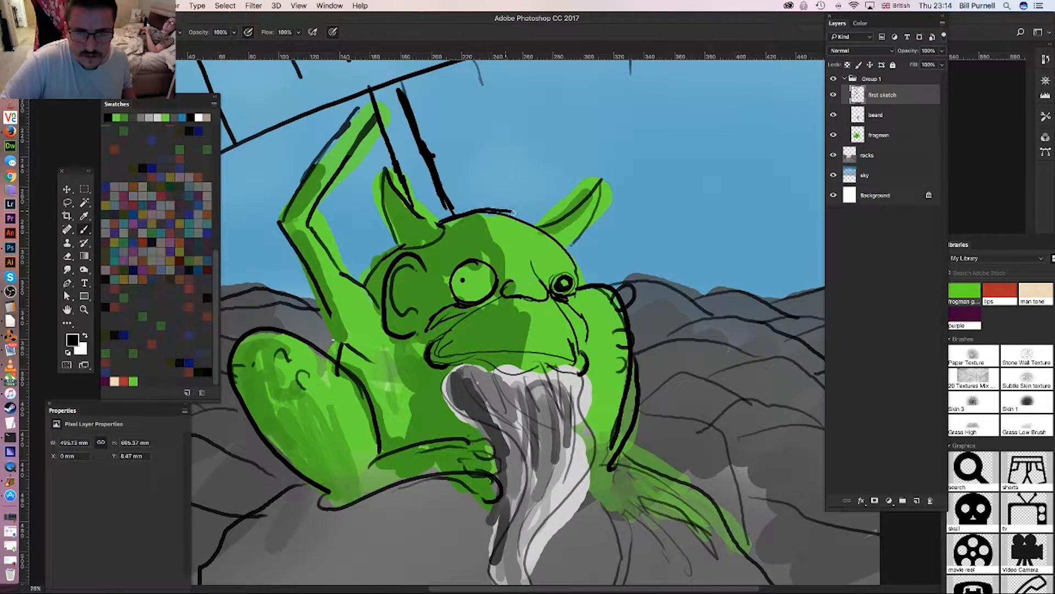
pyautogui.moveTo(513, 213); pyautogui.dragTo(539, 223)
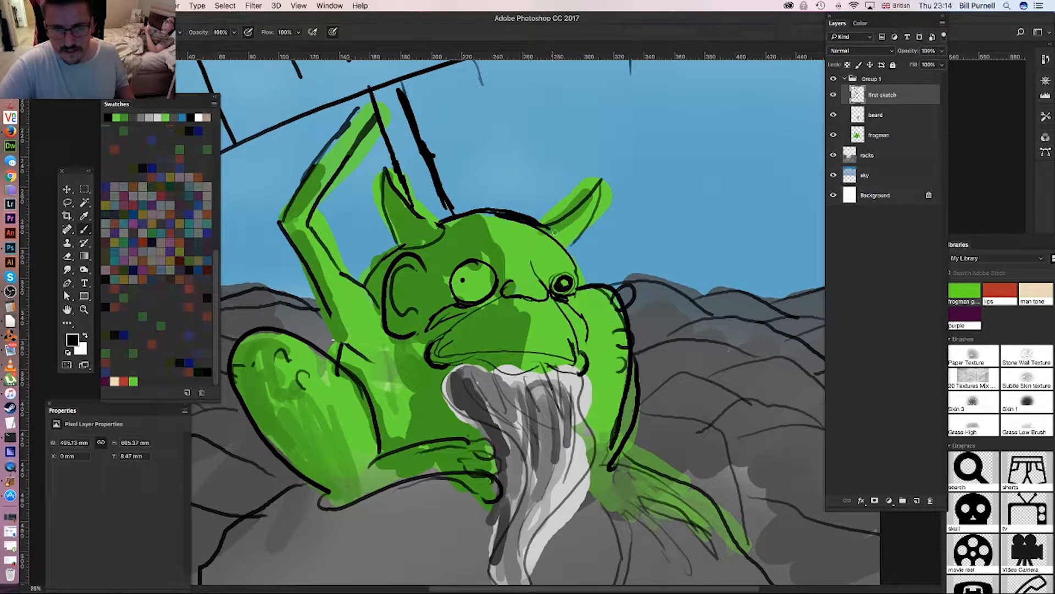
pyautogui.moveTo(555, 233); pyautogui.dragTo(563, 245)
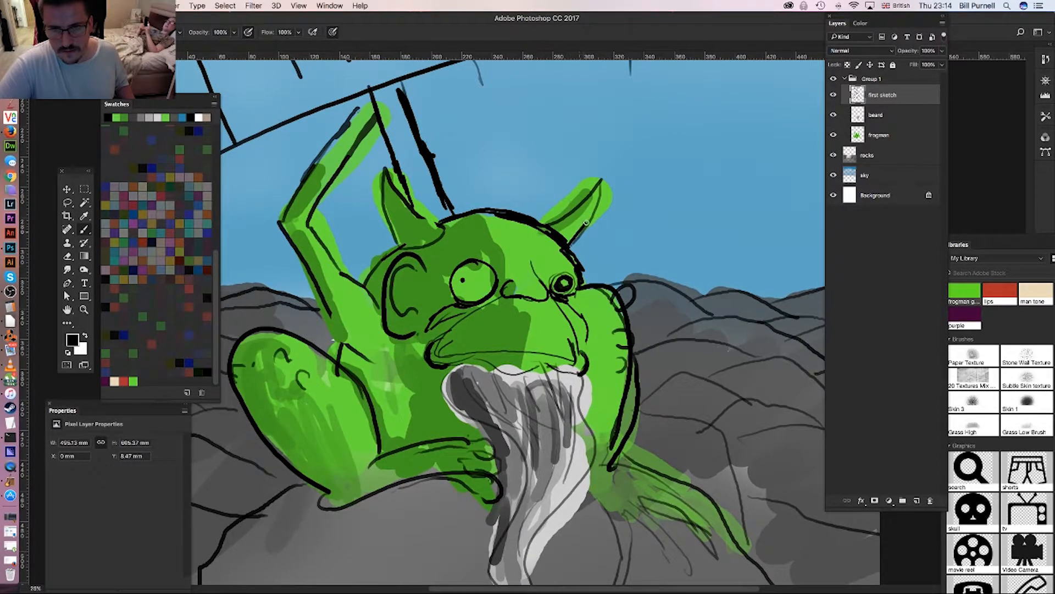
pyautogui.moveTo(600, 193)
pyautogui.mouseDown()
pyautogui.moveTo(604, 176)
pyautogui.moveTo(542, 227)
pyautogui.mouseUp()
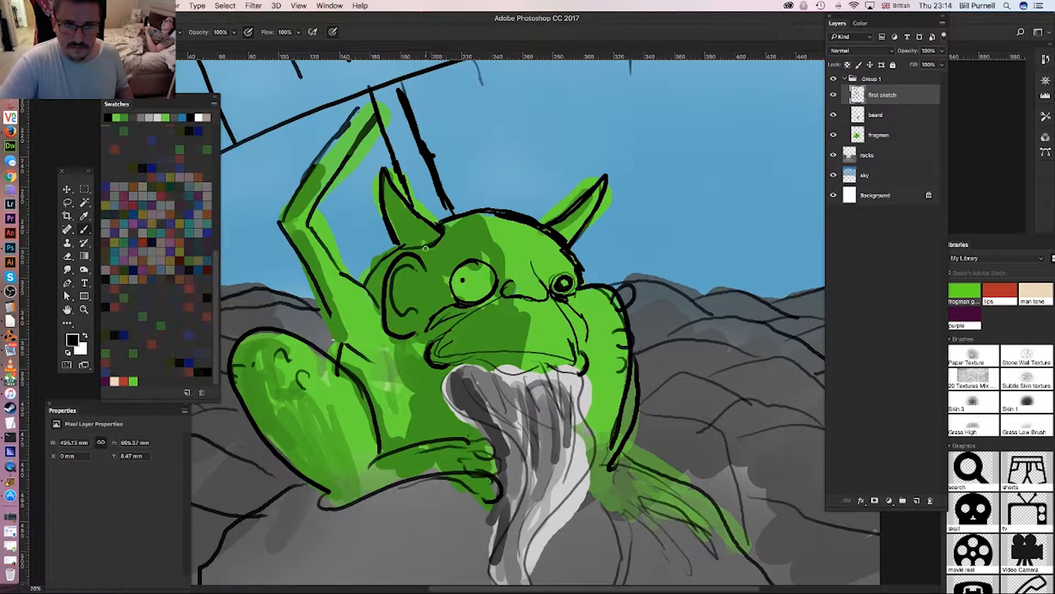
pyautogui.moveTo(425, 248)
pyautogui.mouseDown()
pyautogui.moveTo(392, 246)
pyautogui.moveTo(437, 235)
pyautogui.mouseUp()
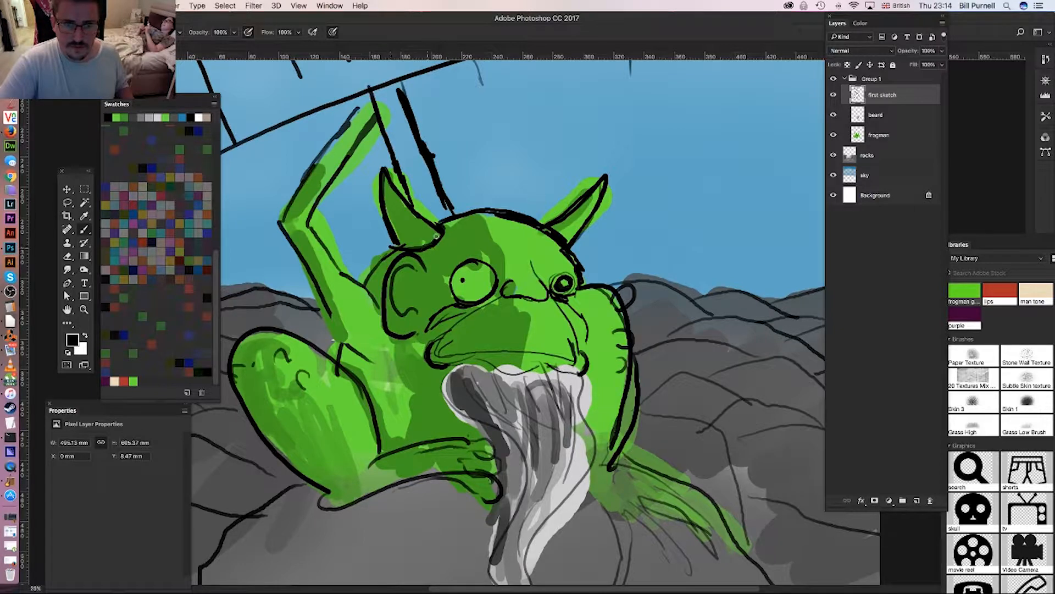
# - Strengthen the black outlines of the frogman's beard, mouth, nose and cheek with the Brush on the first sketch layer
pyautogui.rightClick(489, 210)
pyautogui.click(474, 330)
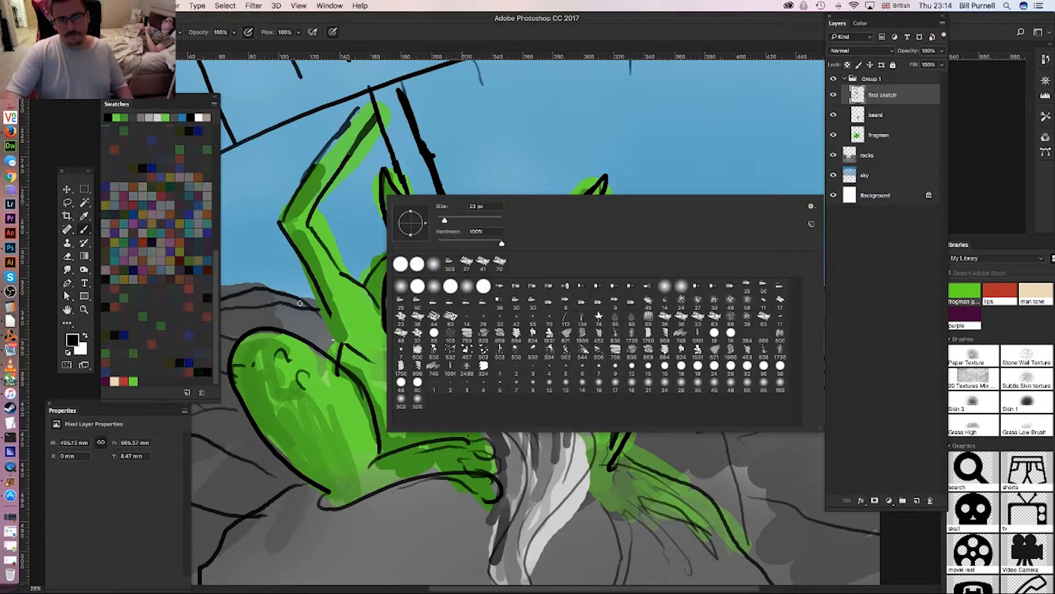
pyautogui.click(292, 286)
pyautogui.keyDown('alt'); pyautogui.click(518, 354); pyautogui.keyUp('alt')
pyautogui.keyDown('alt'); pyautogui.click(517, 354); pyautogui.keyUp('alt')
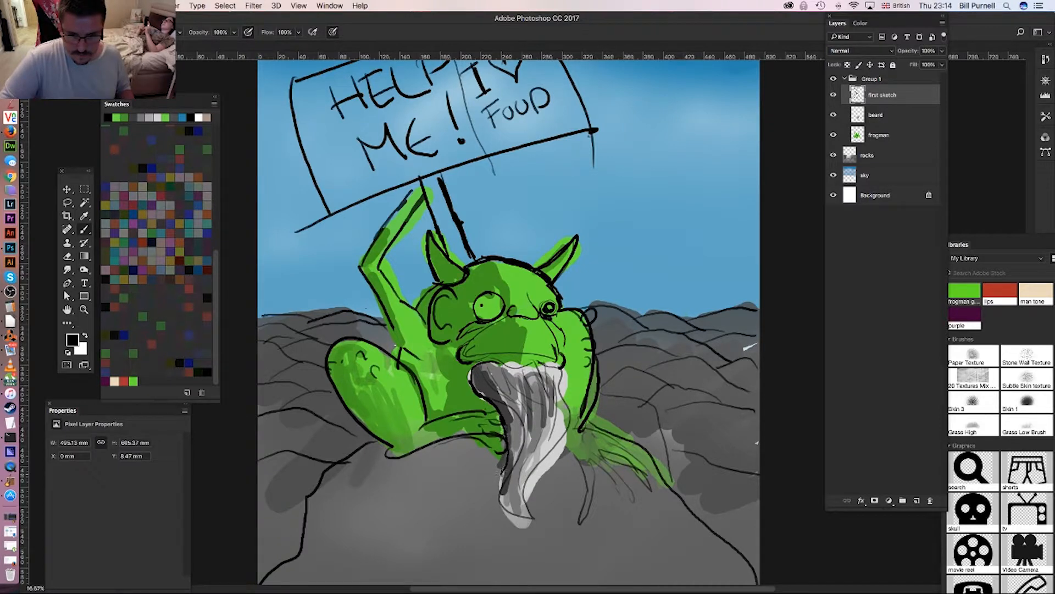
pyautogui.moveTo(502, 457); pyautogui.dragTo(503, 509)
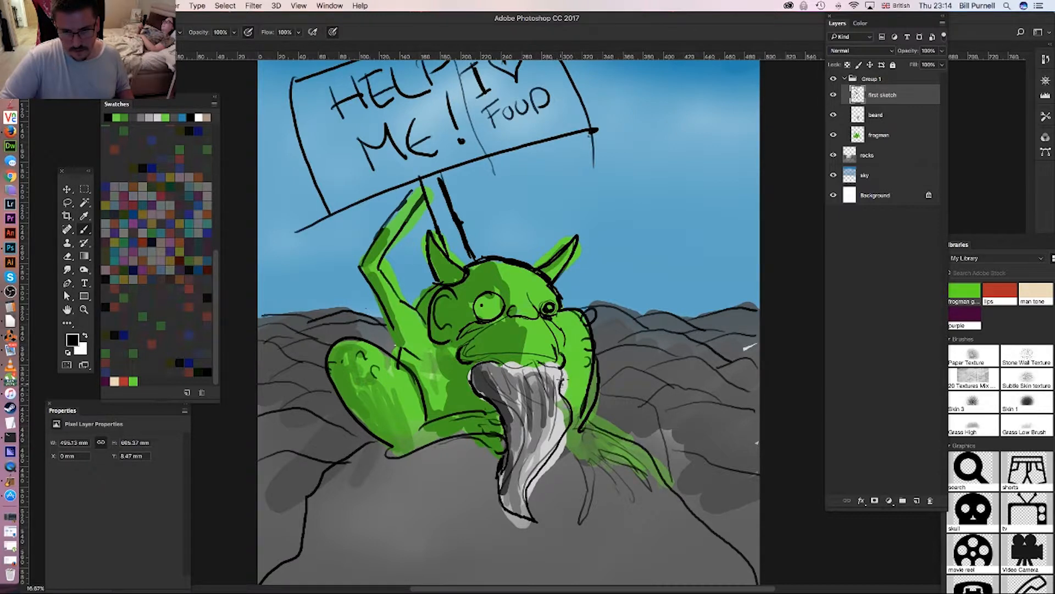
pyautogui.moveTo(564, 379); pyautogui.dragTo(551, 365)
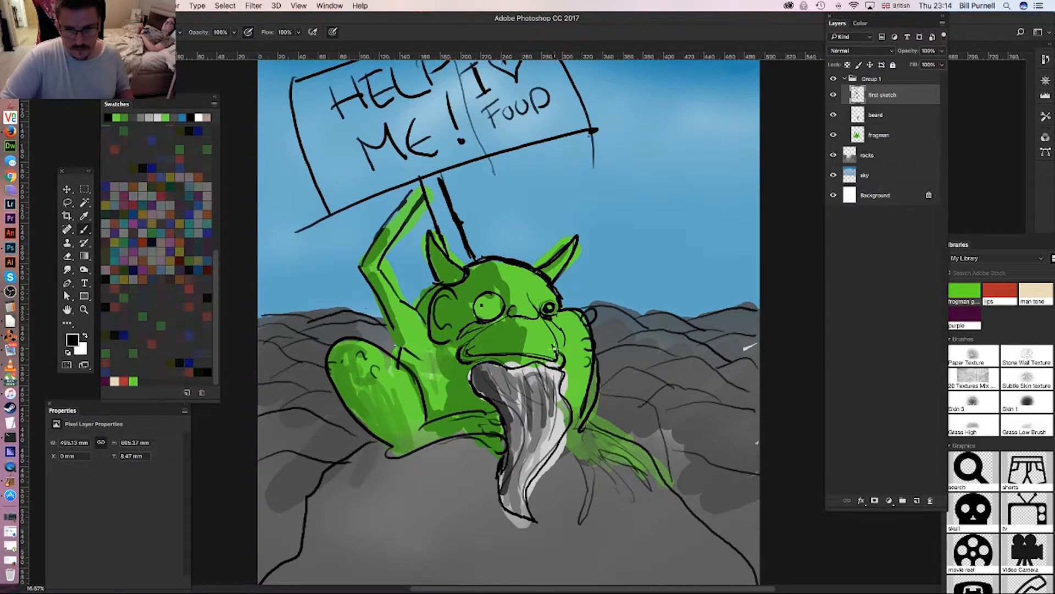
pyautogui.moveTo(556, 360); pyautogui.dragTo(475, 359)
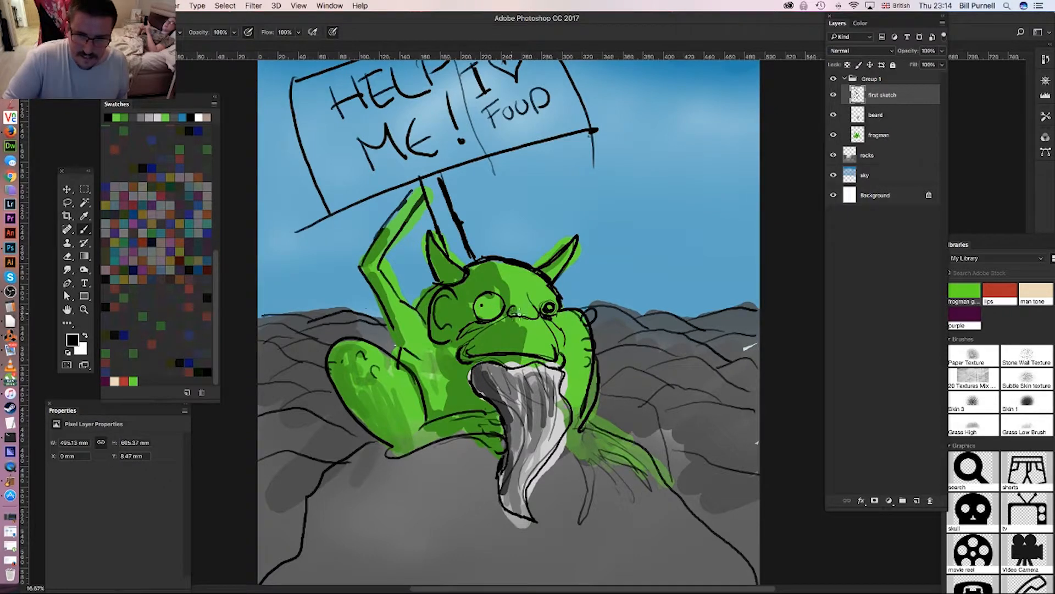
pyautogui.moveTo(511, 314)
pyautogui.mouseDown()
pyautogui.moveTo(548, 315)
pyautogui.moveTo(530, 296)
pyautogui.moveTo(552, 333)
pyautogui.mouseUp()
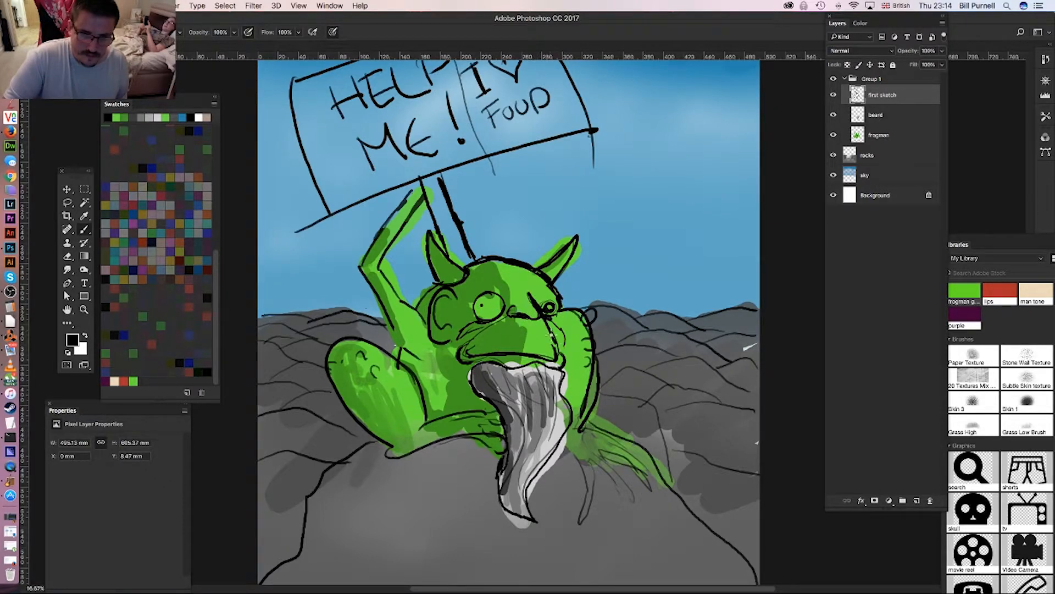
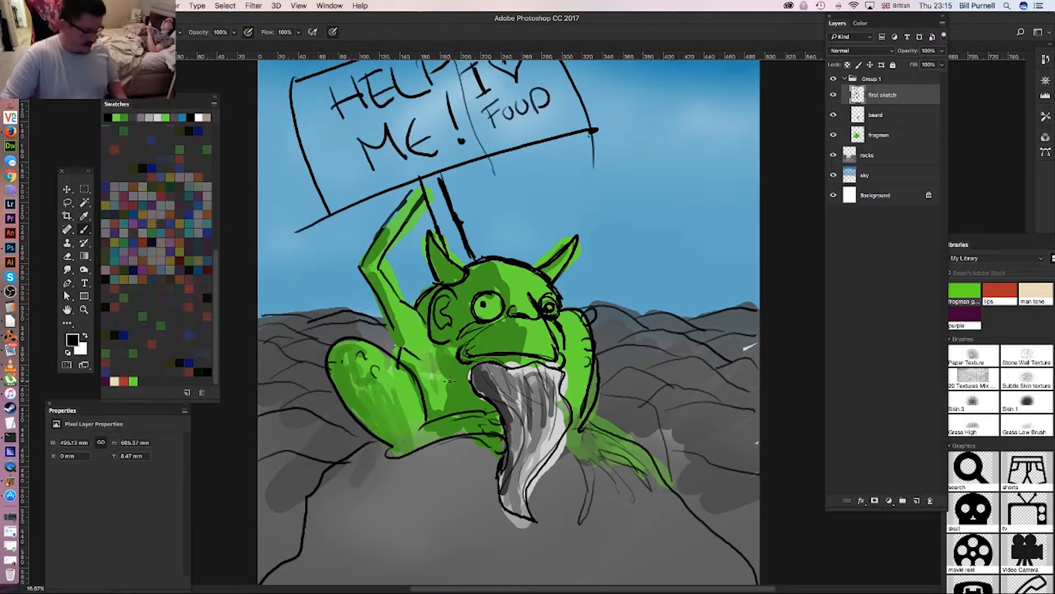
# - Thicken the black outlines of the frogman's bent leg and the hand and forearm resting beside the beard
pyautogui.scroll(-2, 440, 385)
pyautogui.click(435, 364)
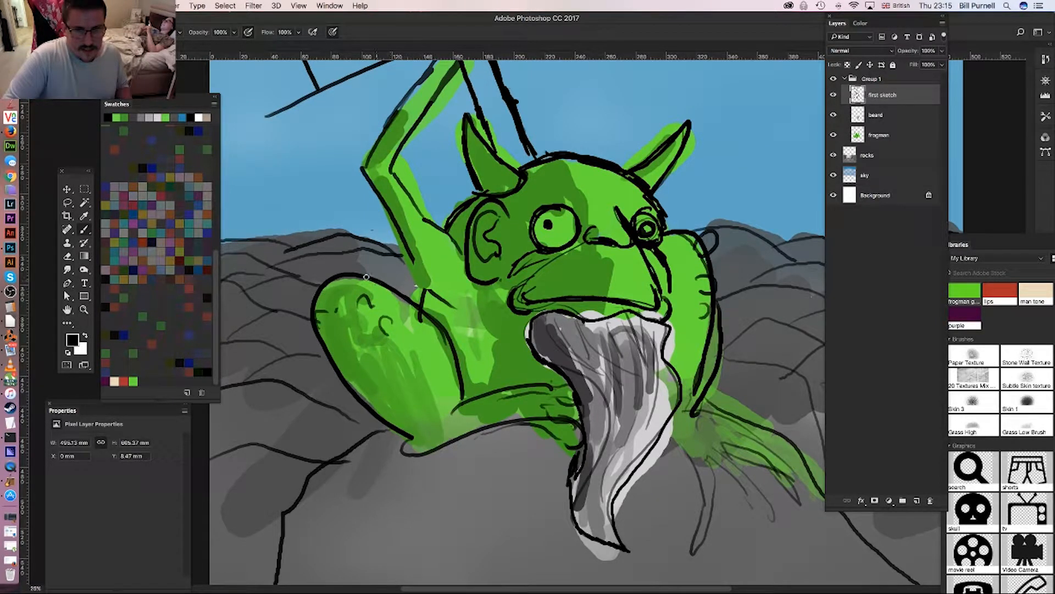
pyautogui.moveTo(309, 311)
pyautogui.mouseDown()
pyautogui.moveTo(361, 400)
pyautogui.moveTo(396, 425)
pyautogui.mouseUp()
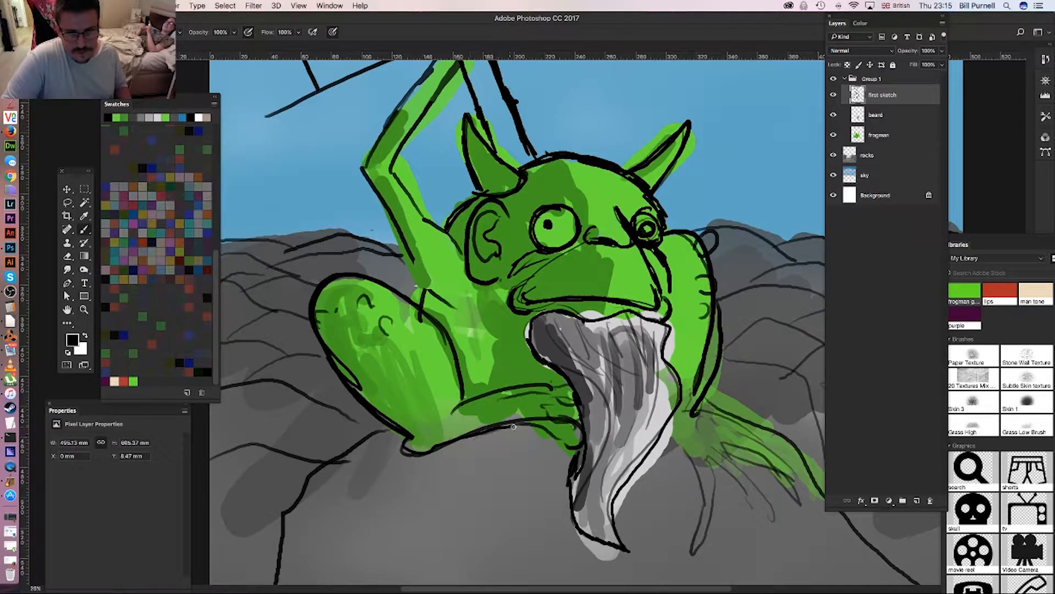
pyautogui.moveTo(513, 426); pyautogui.dragTo(567, 424)
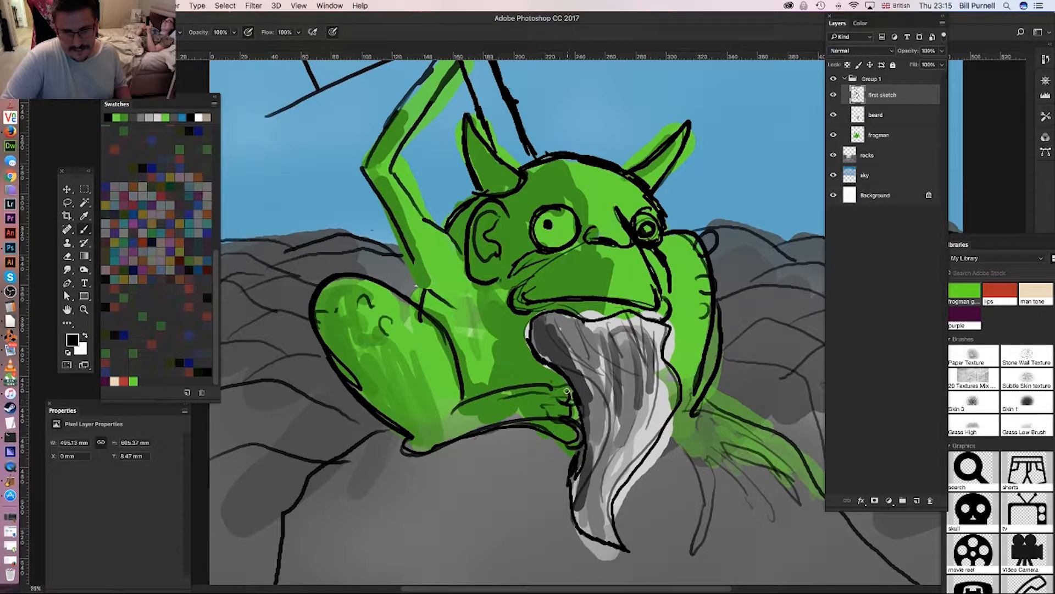
pyautogui.moveTo(487, 397); pyautogui.dragTo(459, 403)
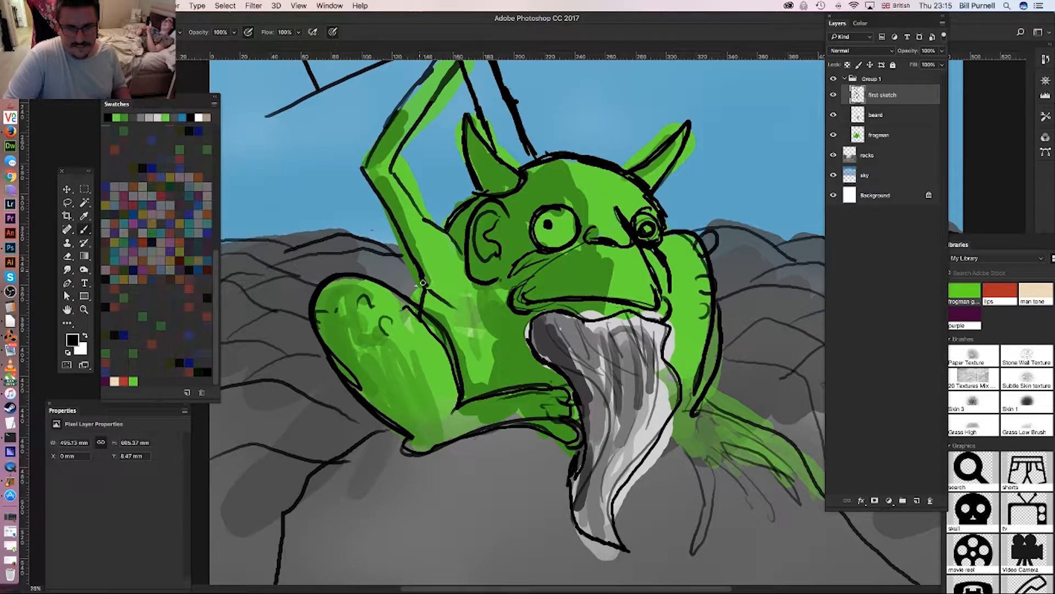
# - Check the frogman against the background by hiding and showing Group 1
pyautogui.keyDown('alt'); pyautogui.click(499, 304); pyautogui.keyUp('alt')
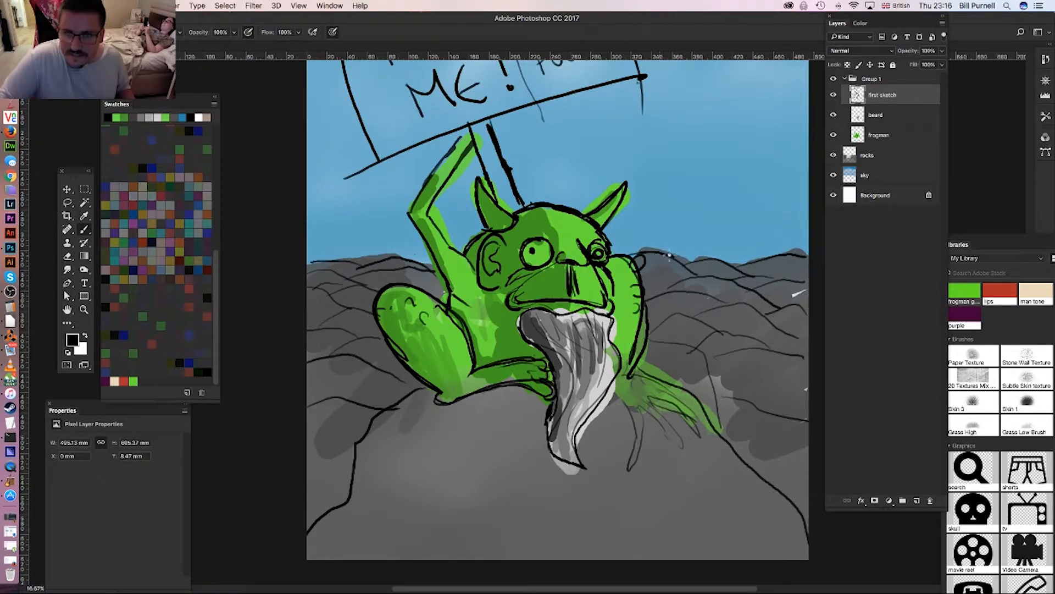
pyautogui.click(834, 79)
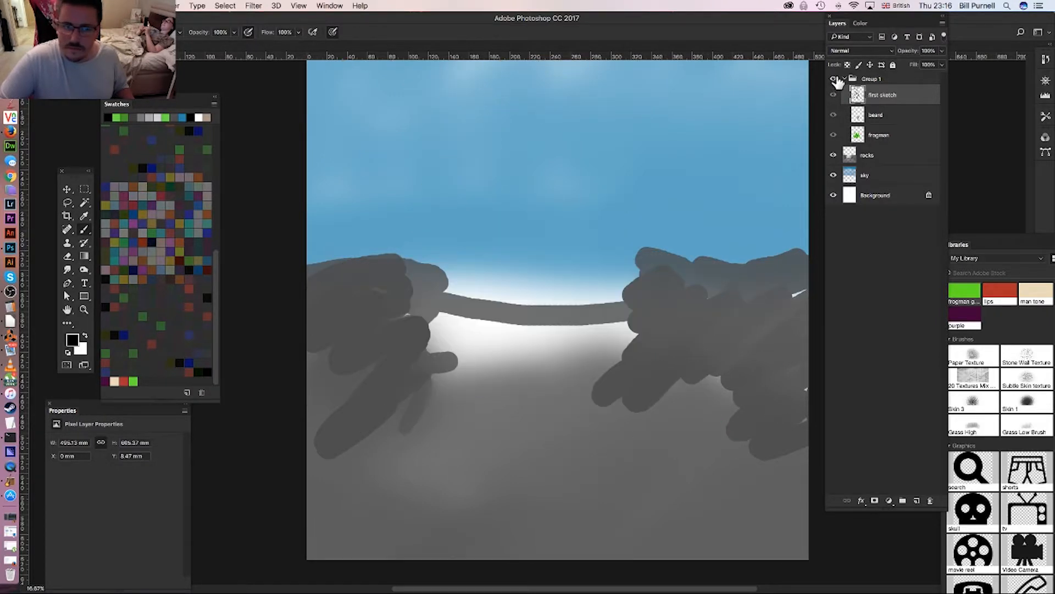
pyautogui.click(835, 80)
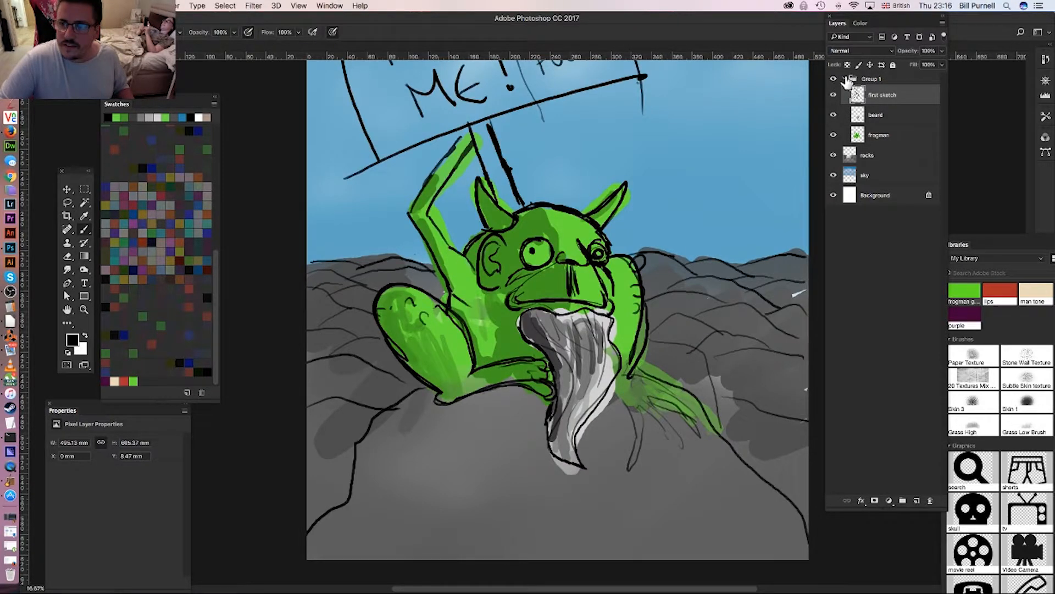
# - Try a Drop Shadow on Group 1 with 83 px distance, 0% spread and an adjusted size, and discard it
pyautogui.click(855, 79)
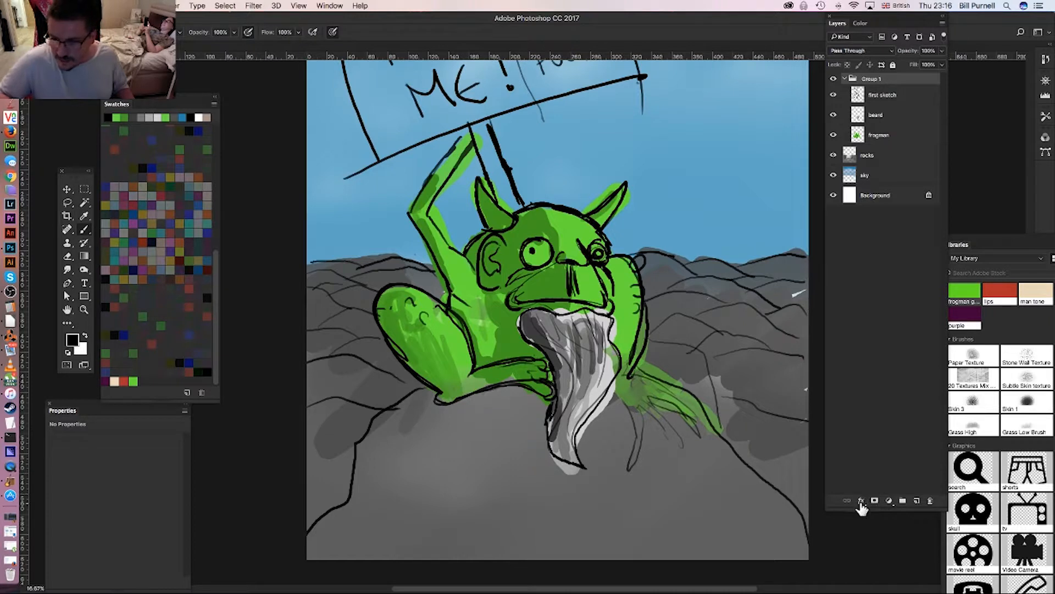
pyautogui.click(861, 501)
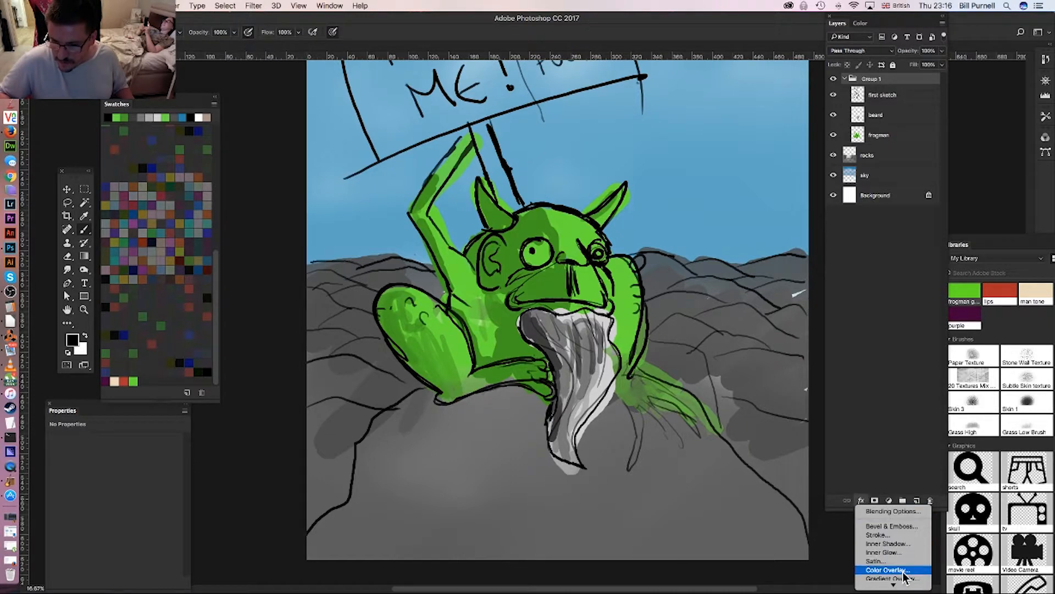
pyautogui.moveTo(906, 592)
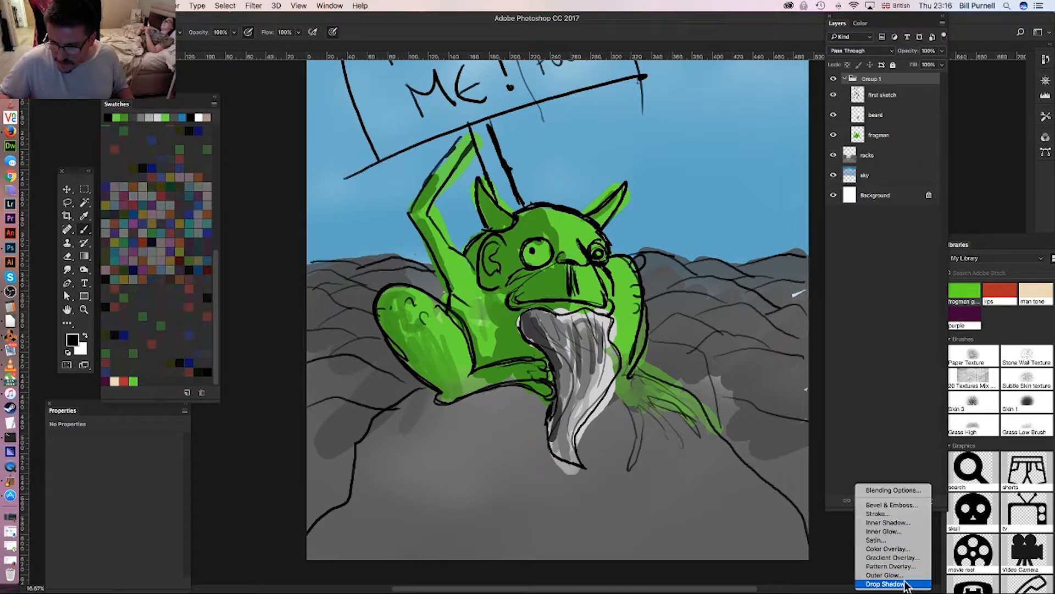
pyautogui.click(896, 584)
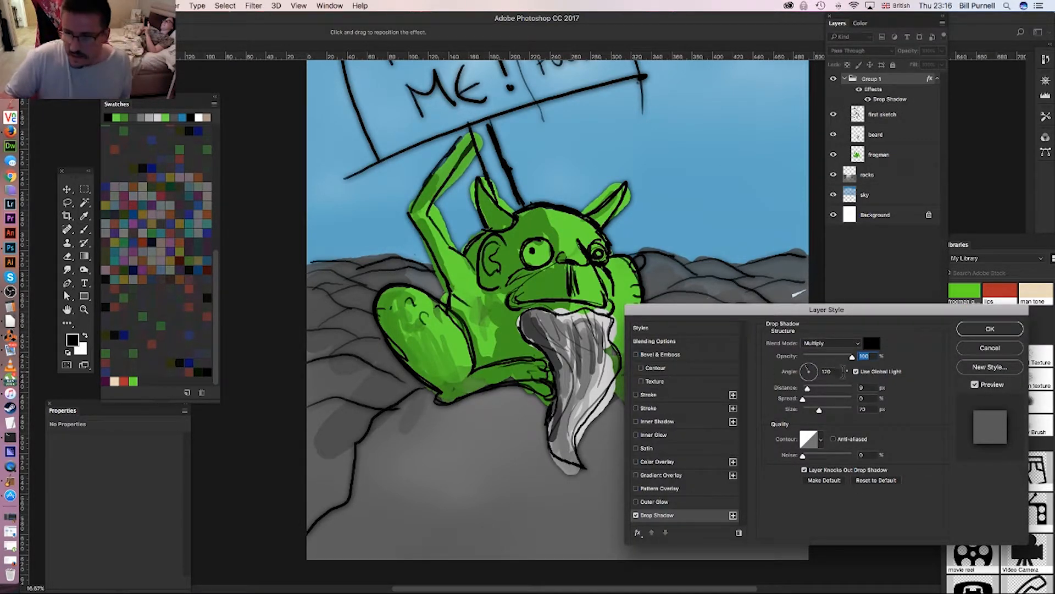
pyautogui.moveTo(818, 388); pyautogui.dragTo(846, 410)
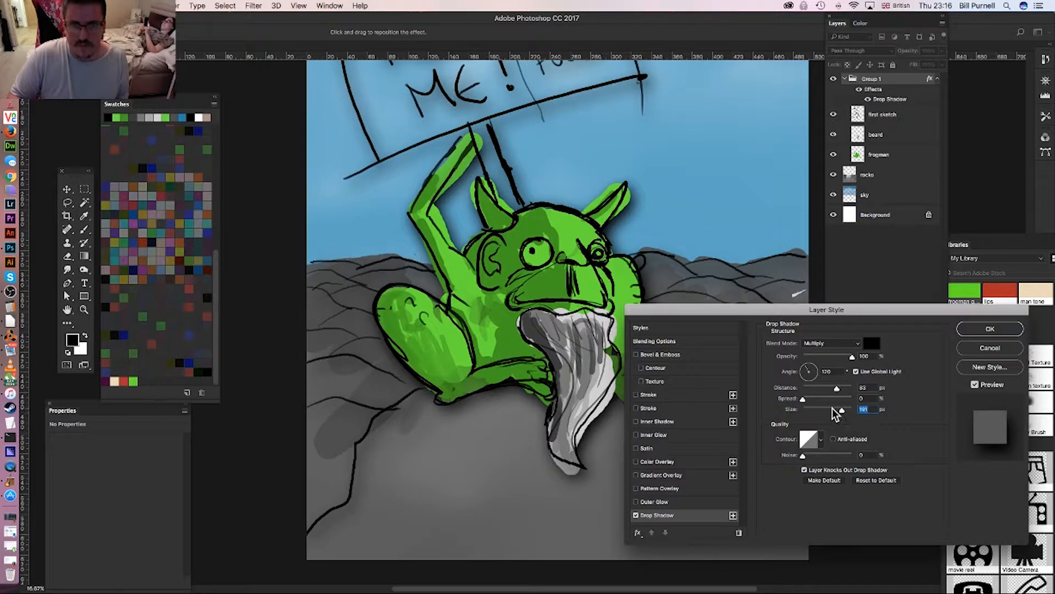
pyautogui.moveTo(807, 398); pyautogui.dragTo(760, 401)
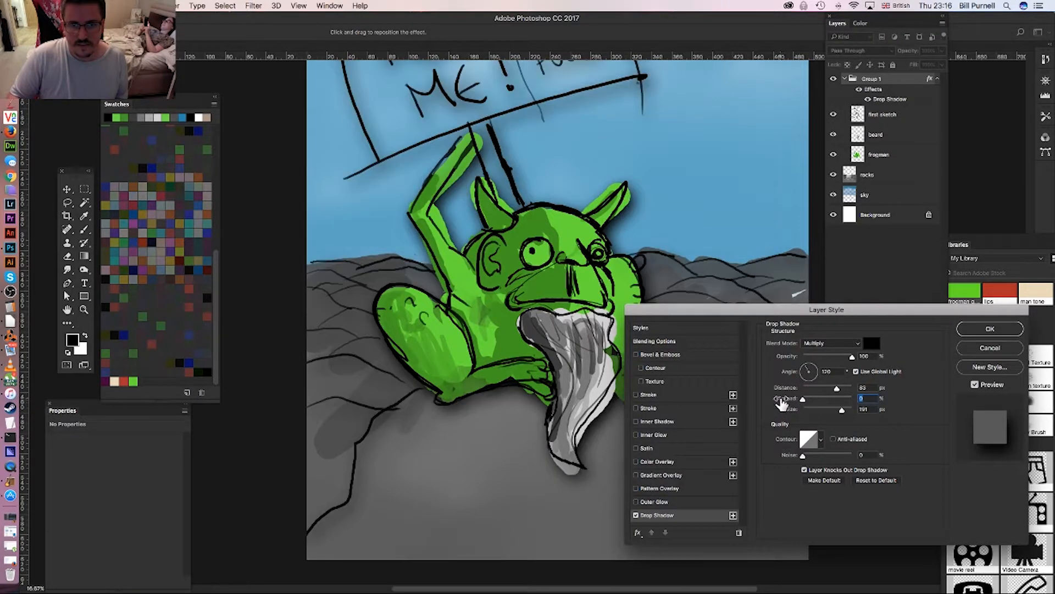
pyautogui.moveTo(841, 410); pyautogui.dragTo(828, 409)
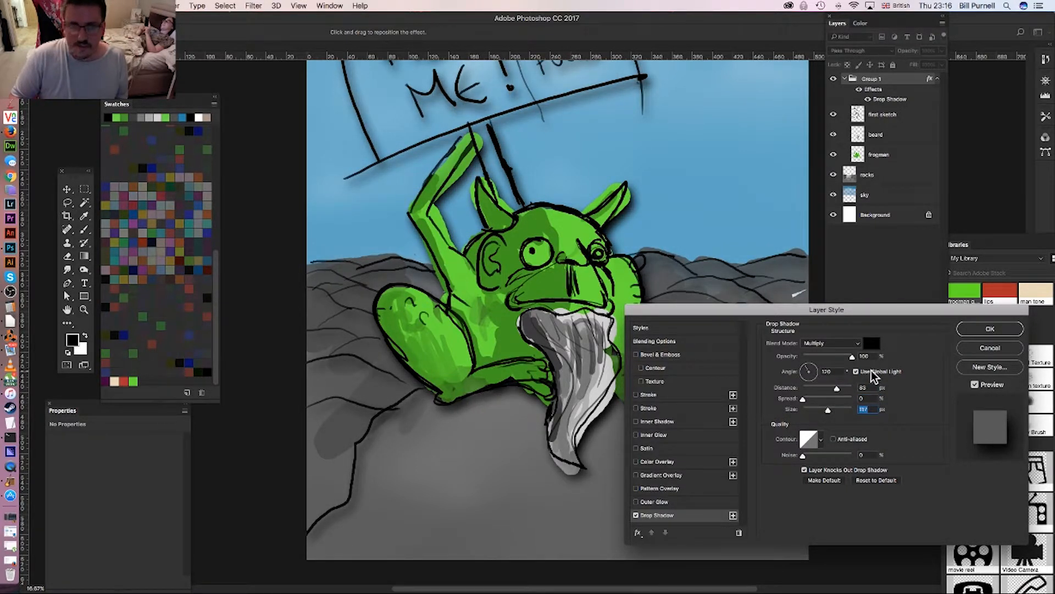
pyautogui.click(984, 351)
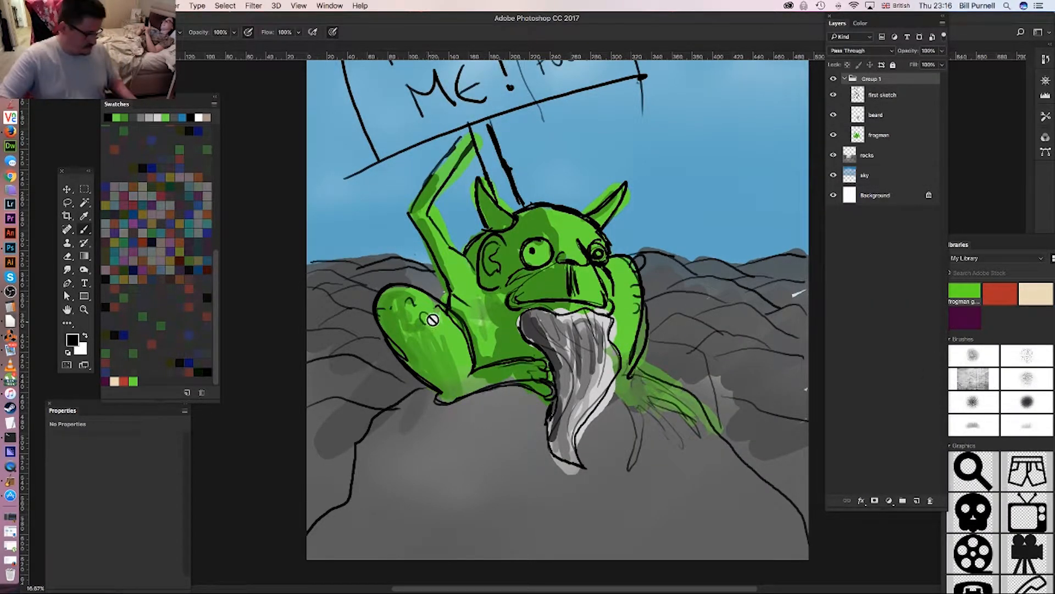
# - Check what the first sketch, beard and frogman layers each contribute by hiding and showing them in turn
pyautogui.hscroll(-5, 478, 308)
pyautogui.keyDown('alt'); pyautogui.click(482, 319); pyautogui.keyUp('alt')
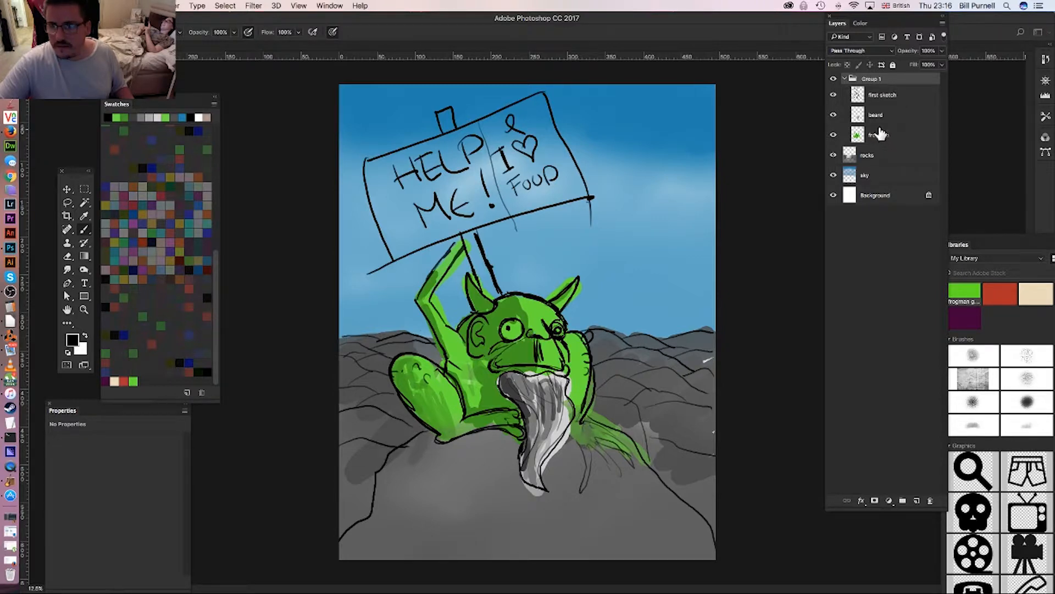
pyautogui.click(834, 96)
pyautogui.click(834, 96)
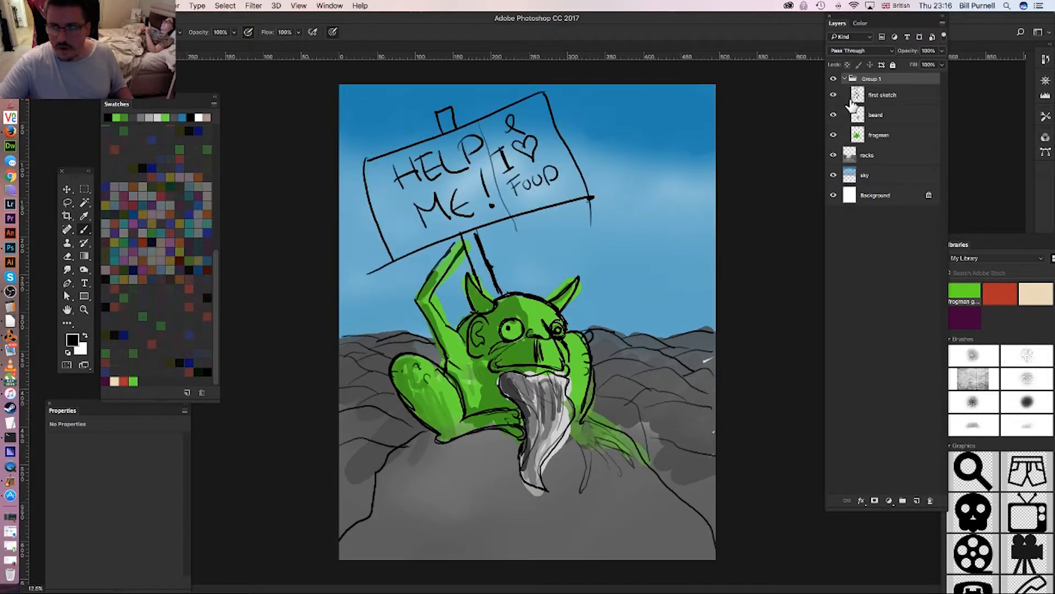
pyautogui.click(834, 115)
pyautogui.click(833, 115)
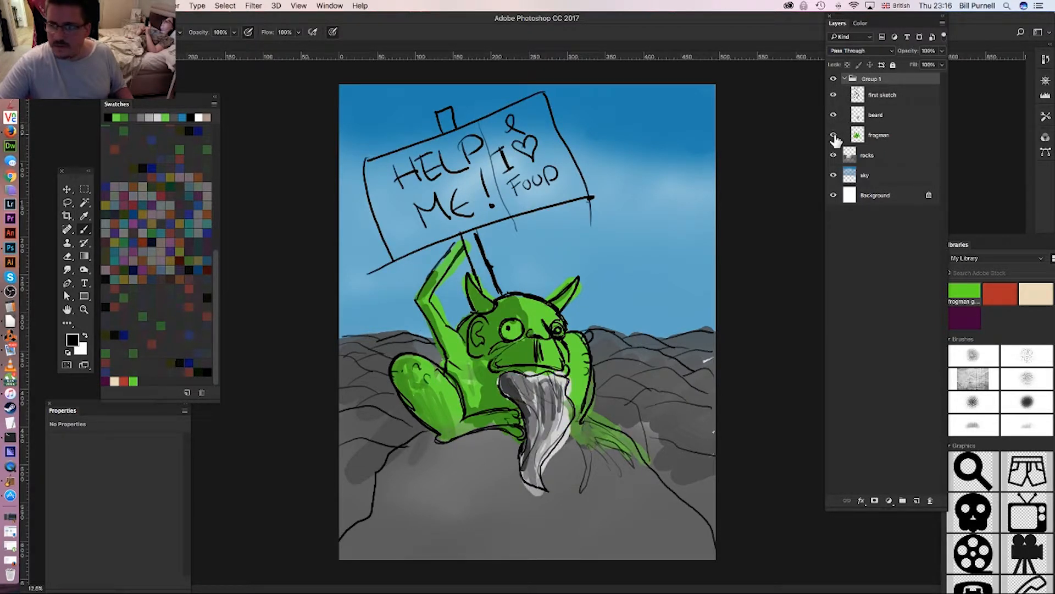
pyautogui.click(834, 134)
pyautogui.click(833, 135)
# - Add a new layer directly above the frogman layer and set the foreground color to white (ffffff)
pyautogui.click(867, 136)
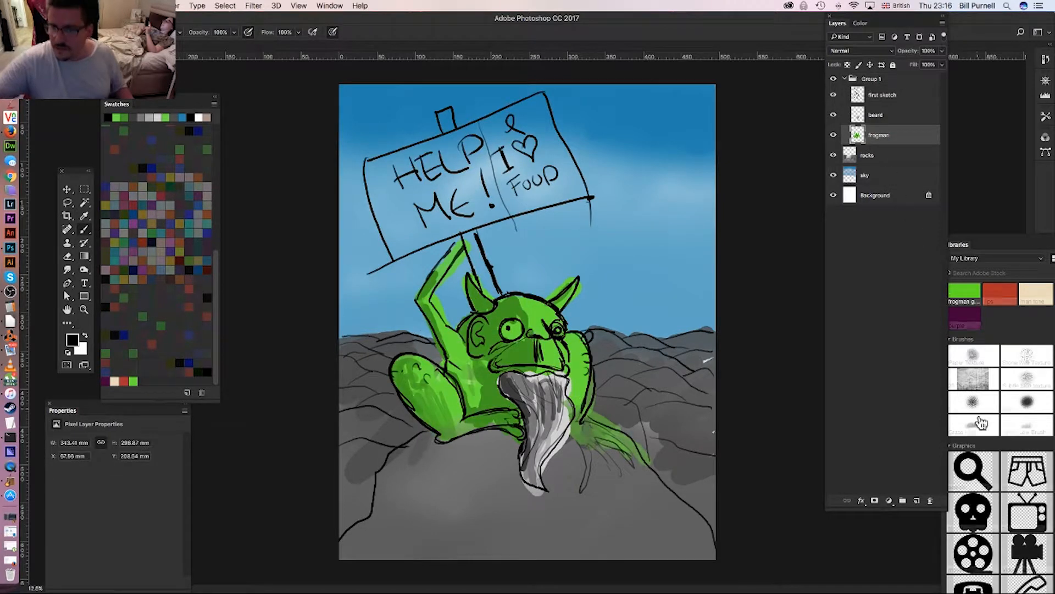
pyautogui.click(916, 501)
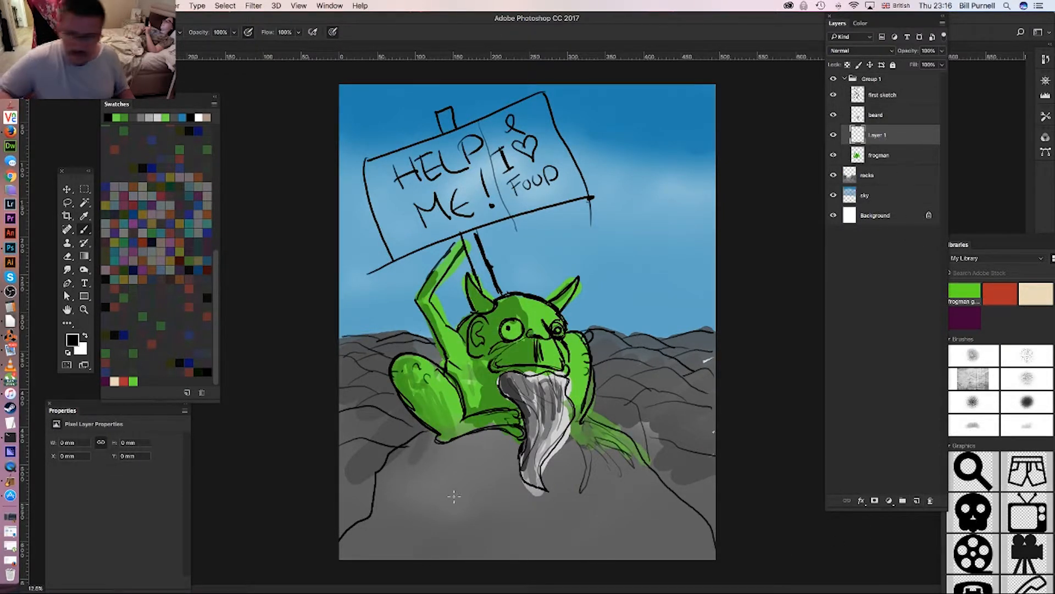
pyautogui.click(84, 242)
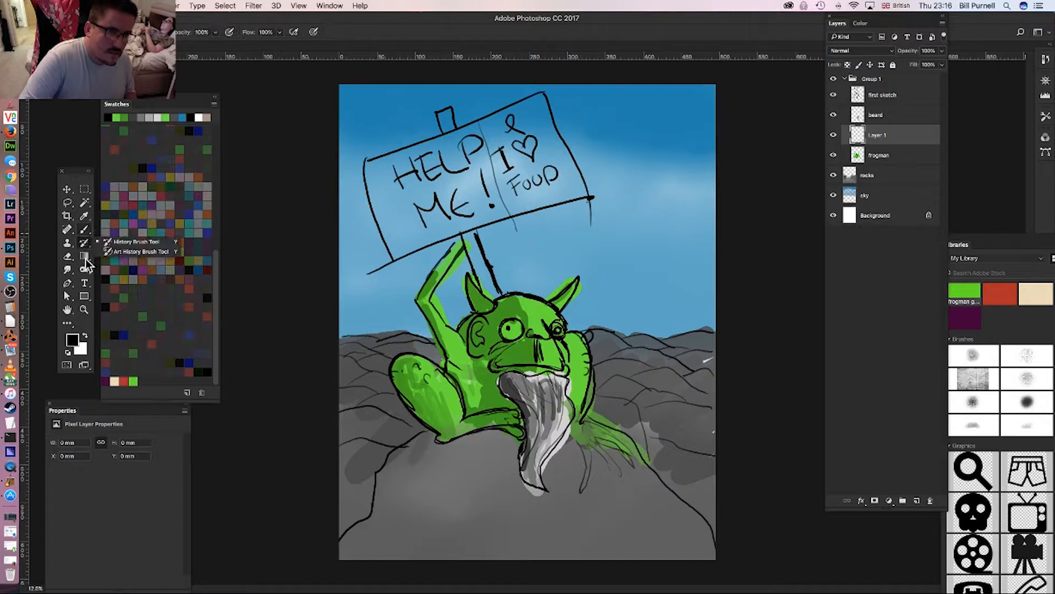
pyautogui.click(72, 339)
pyautogui.moveTo(726, 416); pyautogui.dragTo(706, 368)
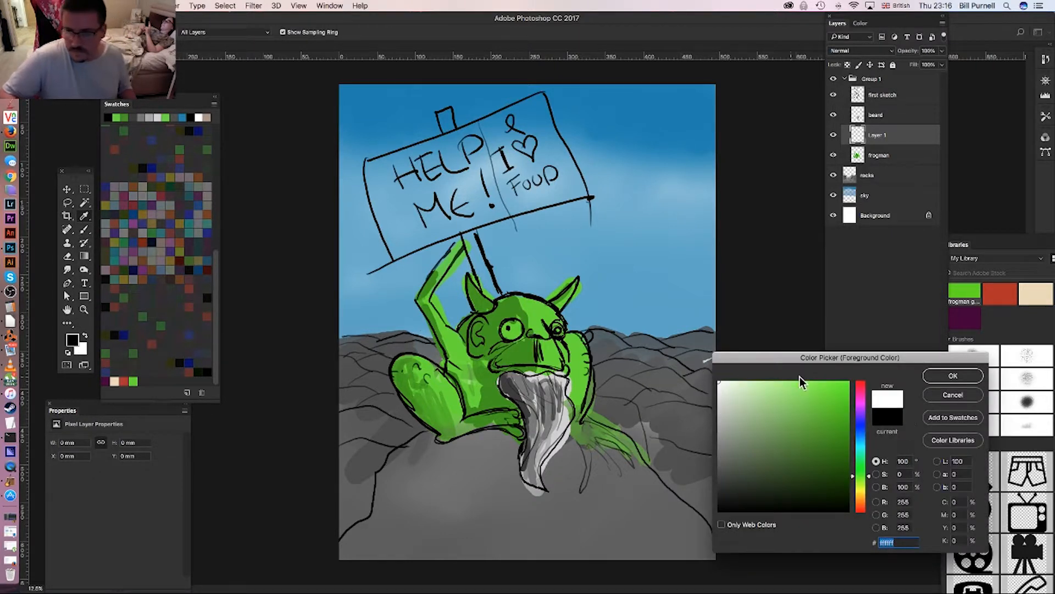
pyautogui.click(953, 375)
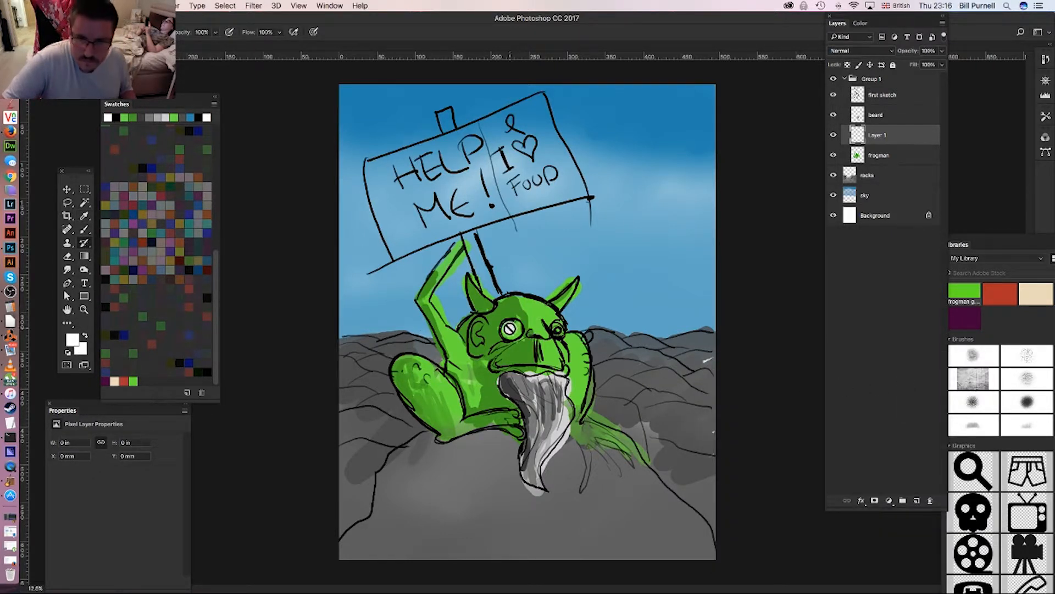
# - Try to paint the frogman's eye on the new layer with the History Brush, and dismiss the message
pyautogui.click(513, 331)
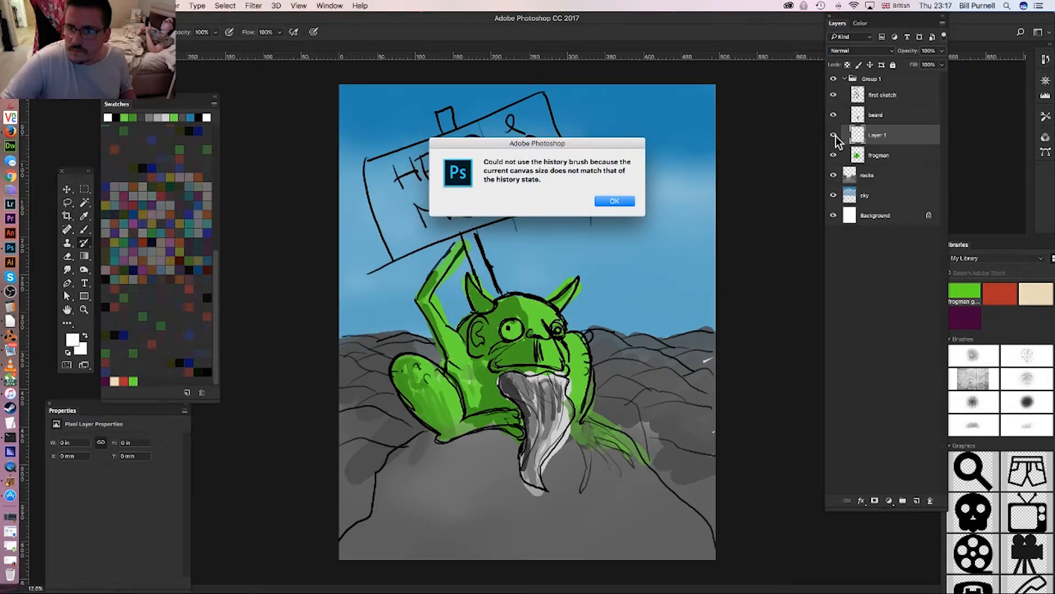
pyautogui.click(615, 202)
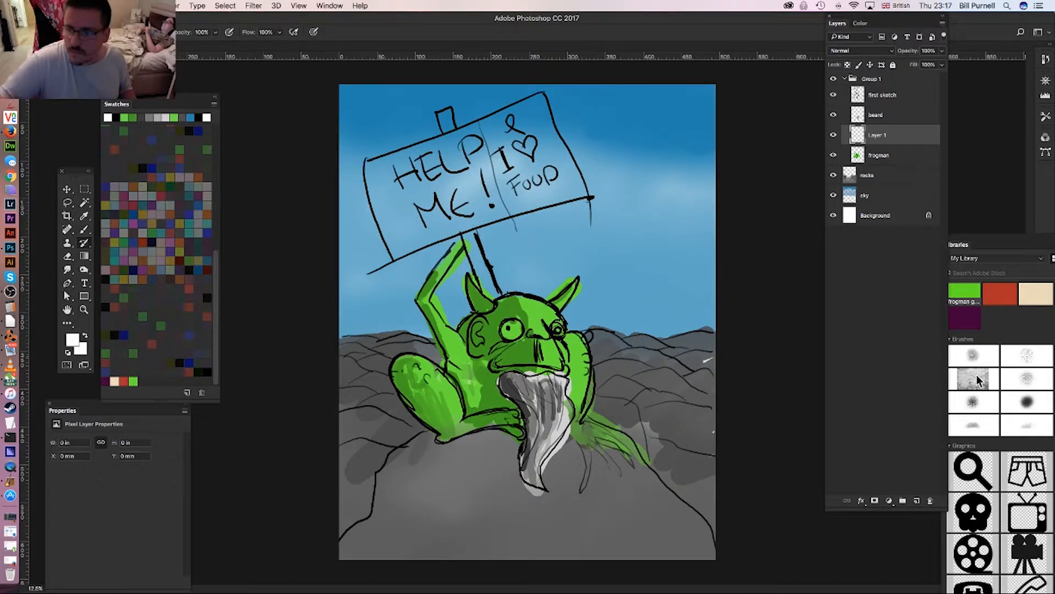
# - Paint both of the frogman's eyes white with the Brush on a new layer above Layer 1
pyautogui.click(917, 500)
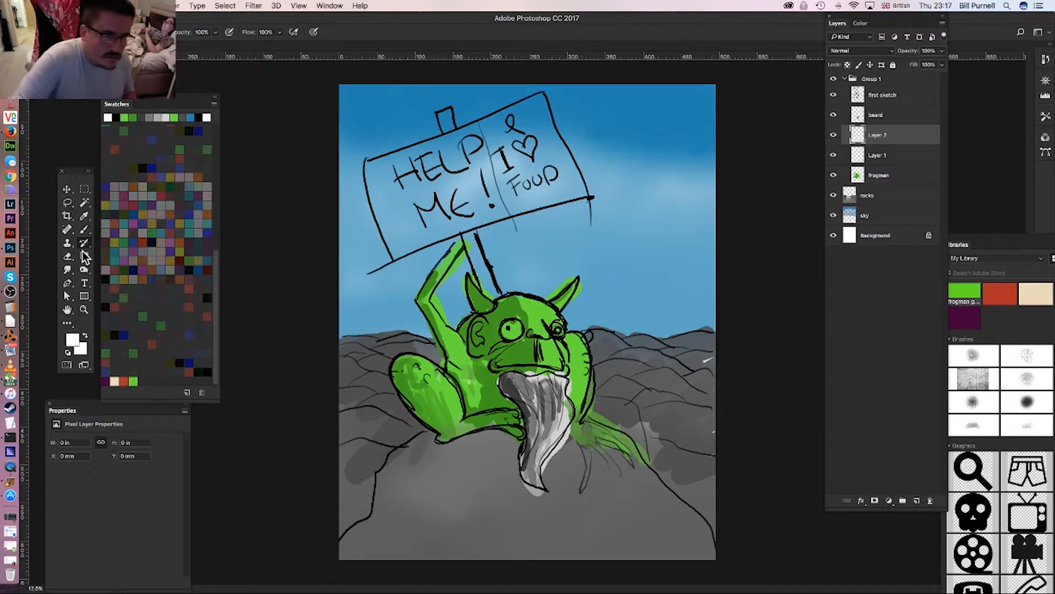
pyautogui.click(84, 230)
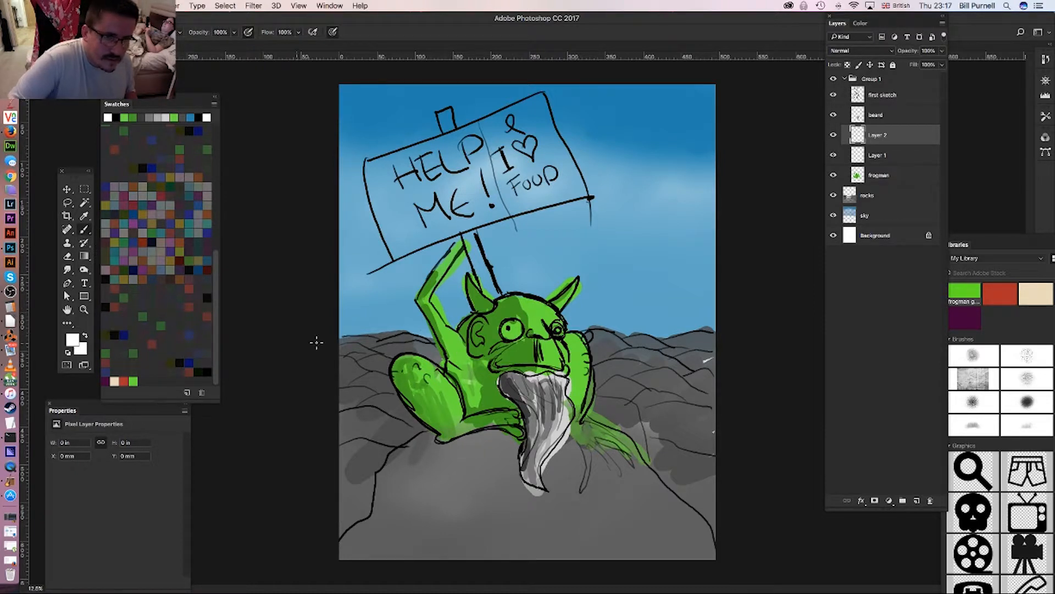
pyautogui.click(511, 330)
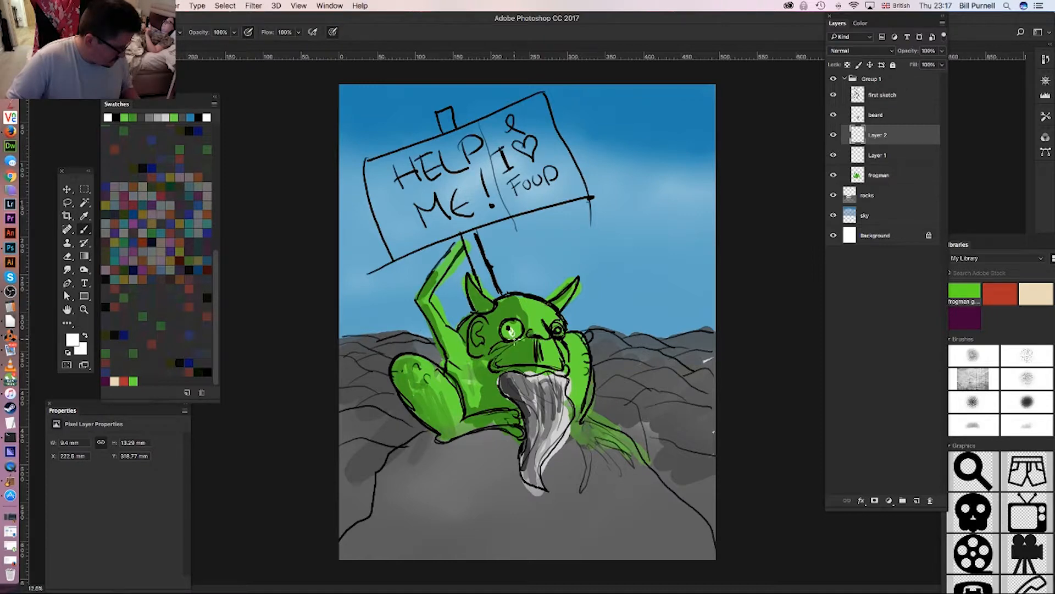
pyautogui.rightClick(529, 331)
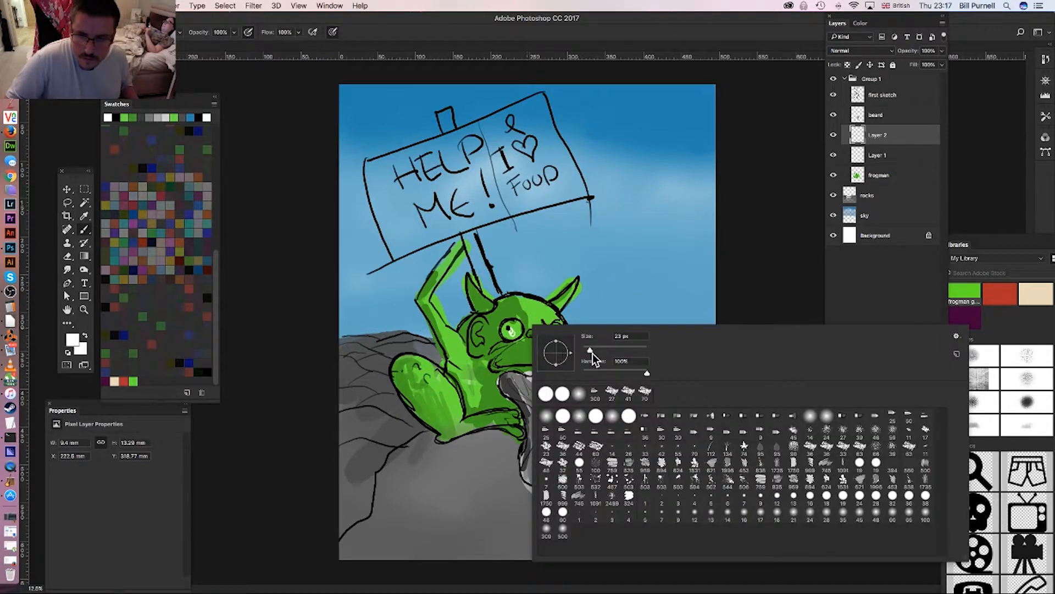
pyautogui.press('Return')
pyautogui.moveTo(510, 330); pyautogui.dragTo(559, 327)
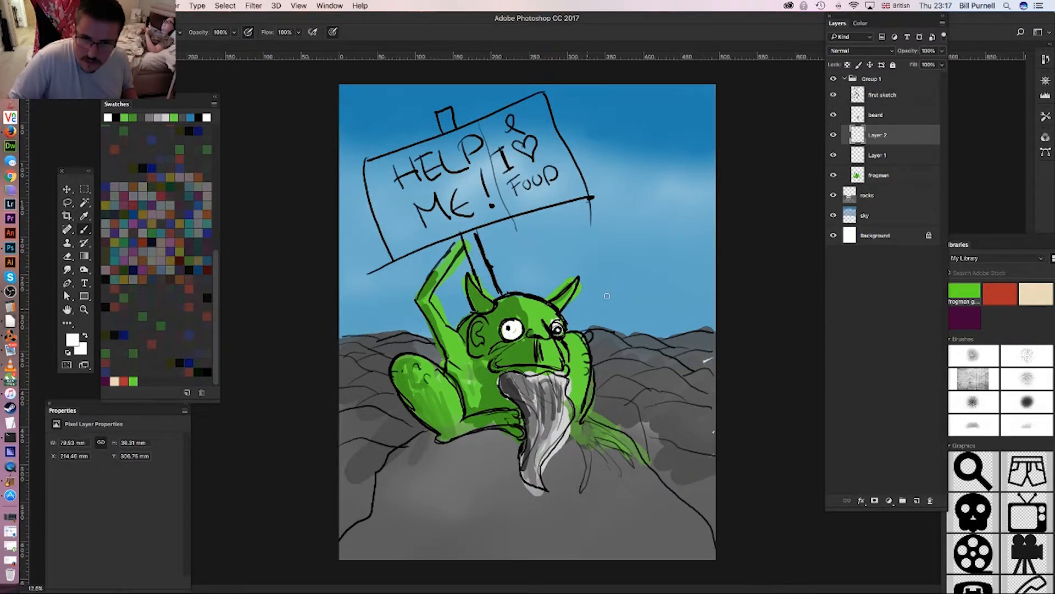
# - Check the painted eyes by hiding and reshowing the Layer 2, beard and first sketch layers in turn
pyautogui.click(834, 135)
pyautogui.click(834, 135)
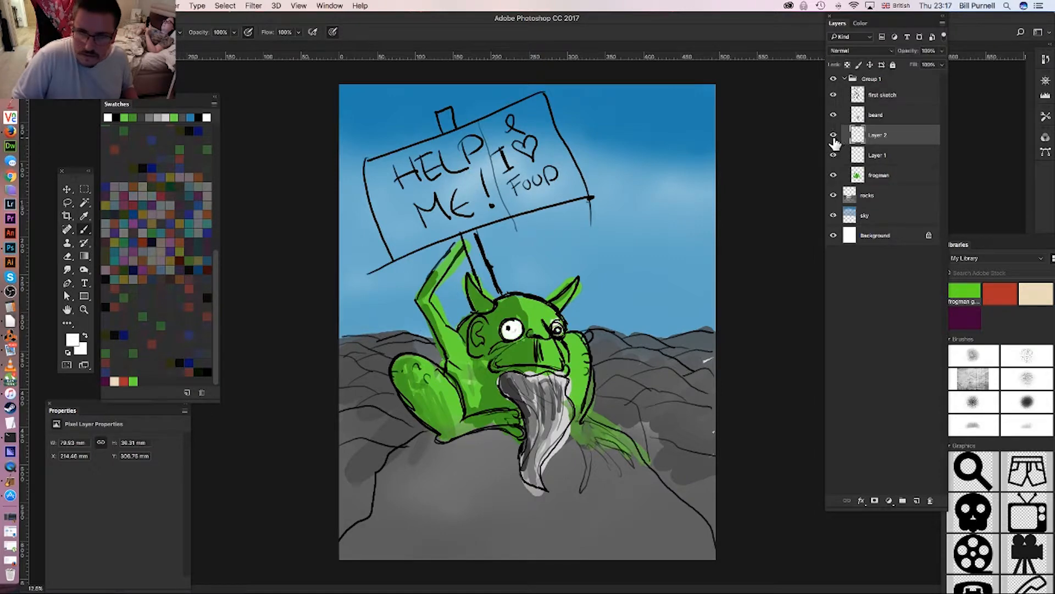
pyautogui.click(834, 115)
pyautogui.click(834, 115)
pyautogui.click(833, 95)
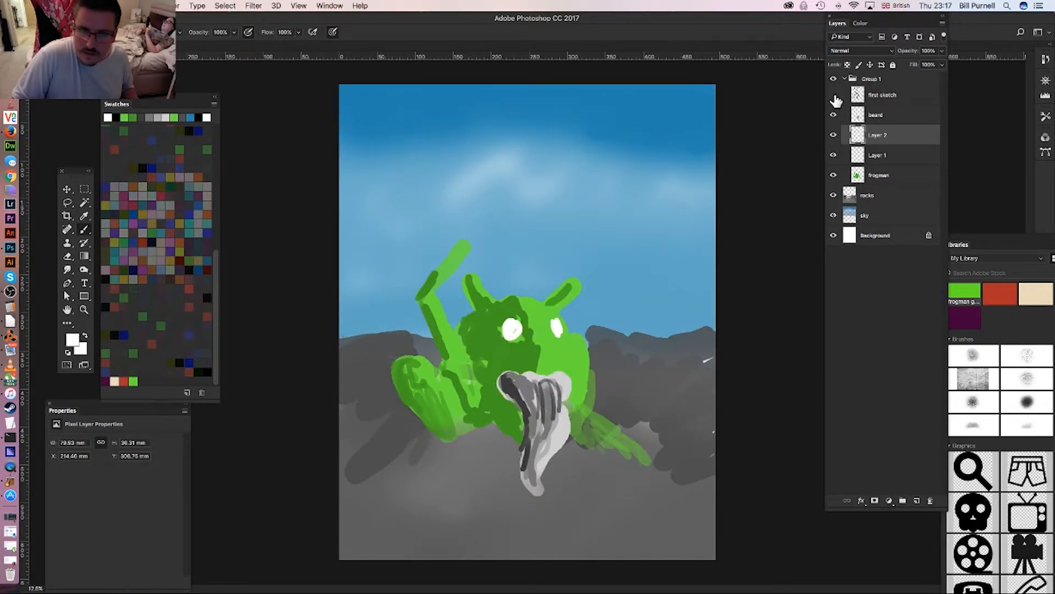
pyautogui.click(834, 94)
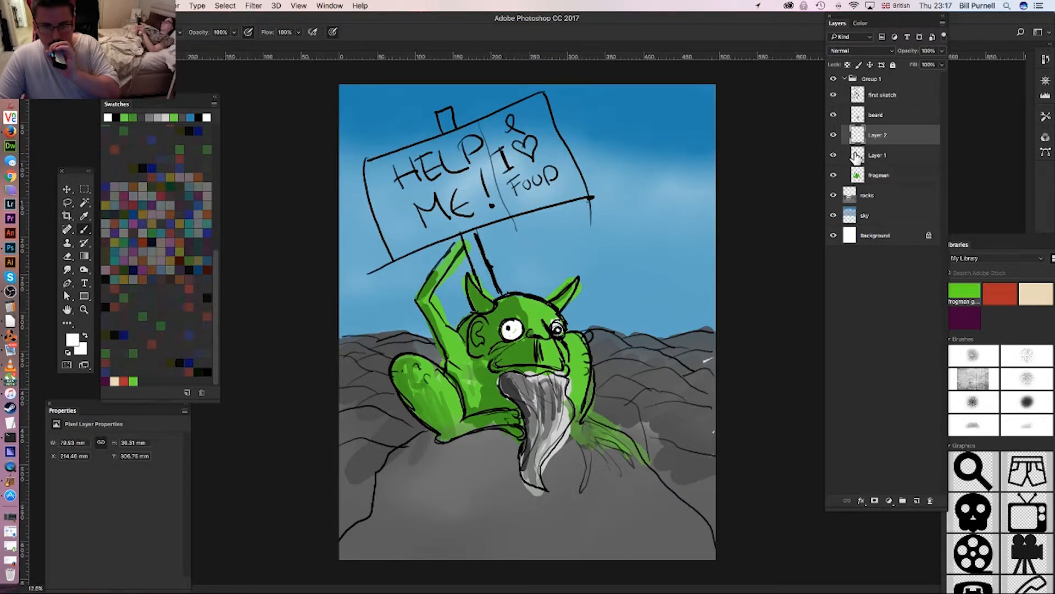
# - Make the rocks layer active and choose the Polygon tool
pyautogui.click(850, 201)
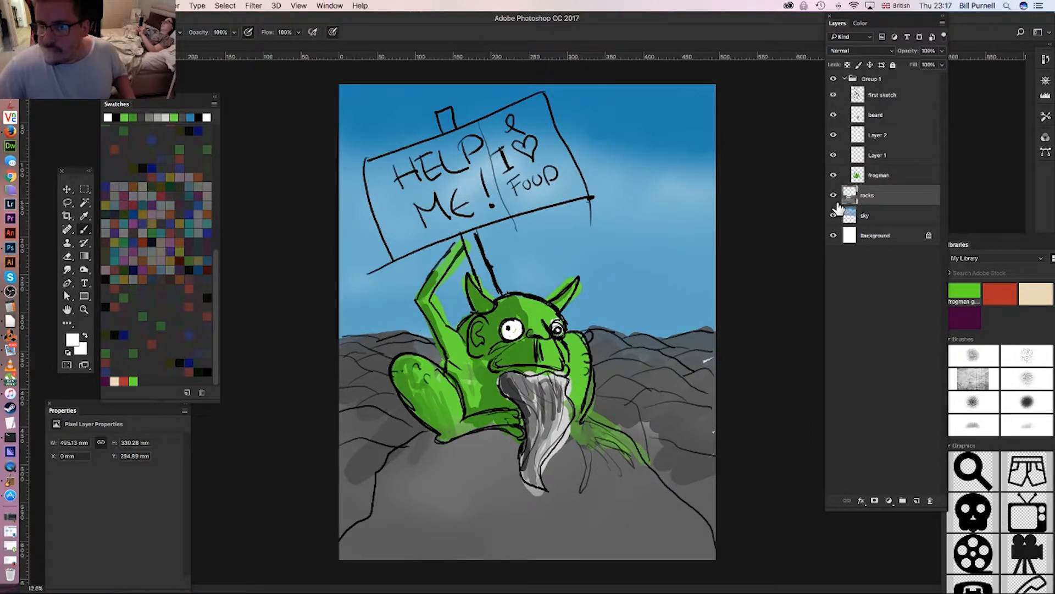
pyautogui.click(88, 297)
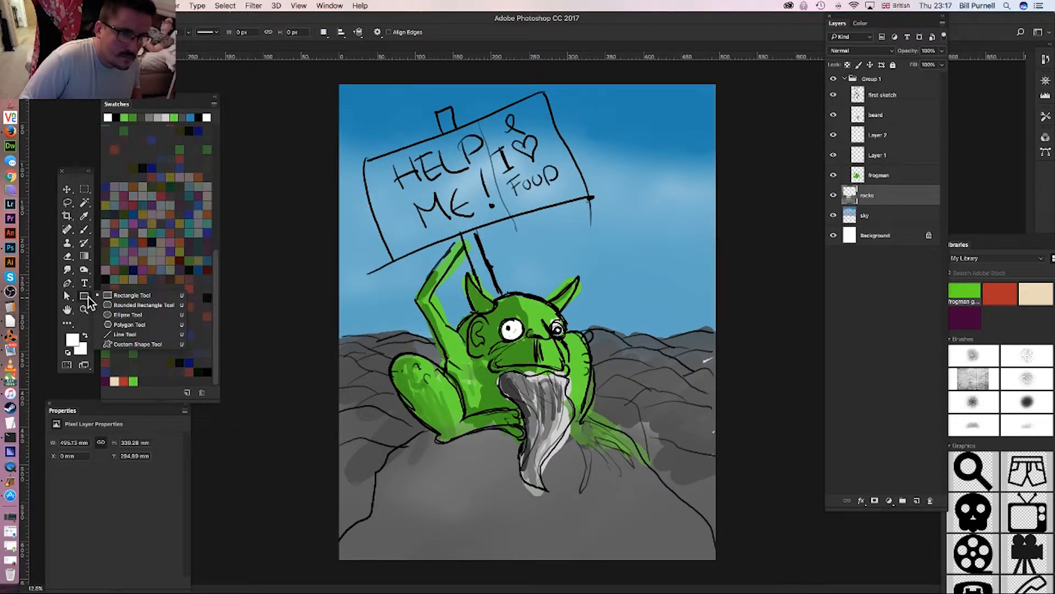
pyautogui.click(136, 323)
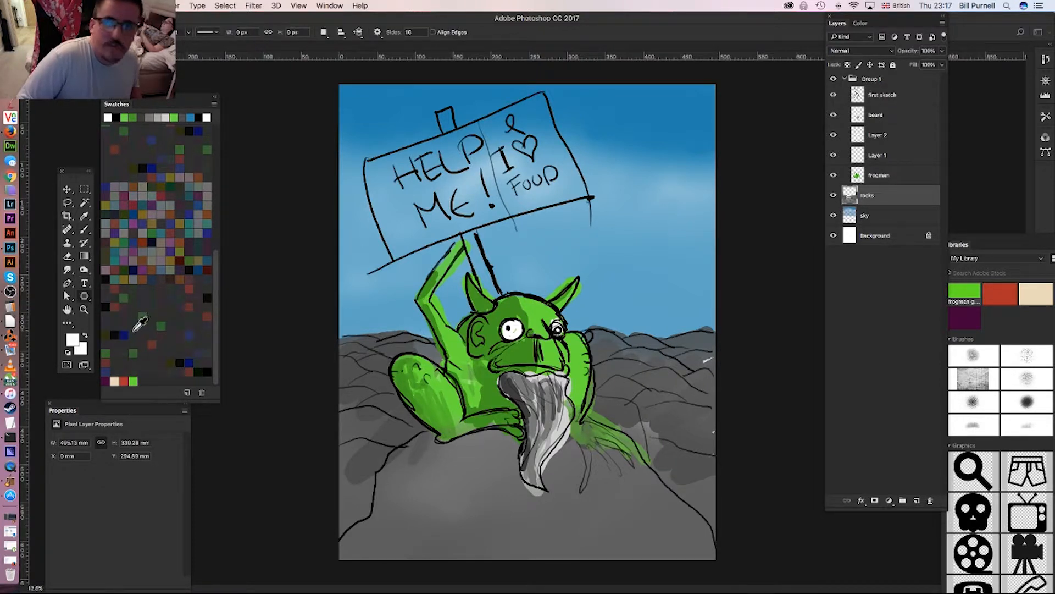
pyautogui.click(85, 298)
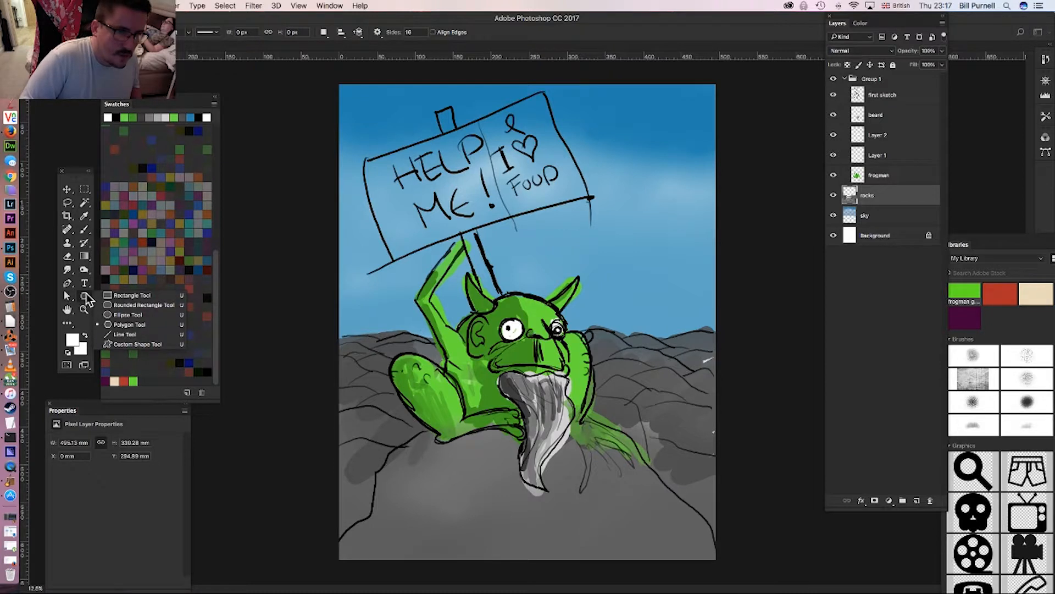
pyautogui.click(123, 323)
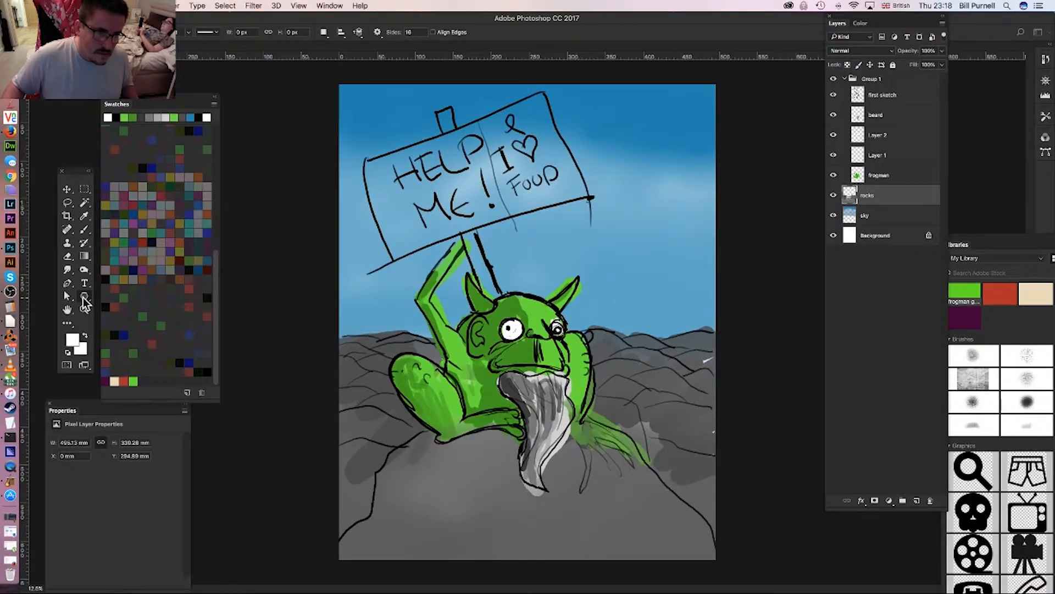
pyautogui.click(83, 297)
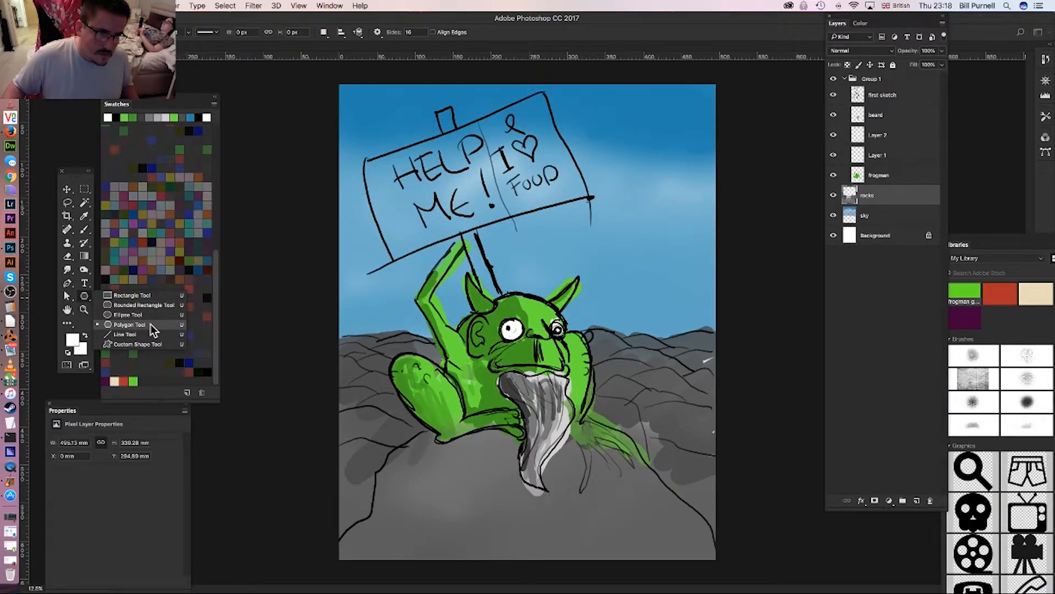
pyautogui.click(82, 295)
pyautogui.click(82, 296)
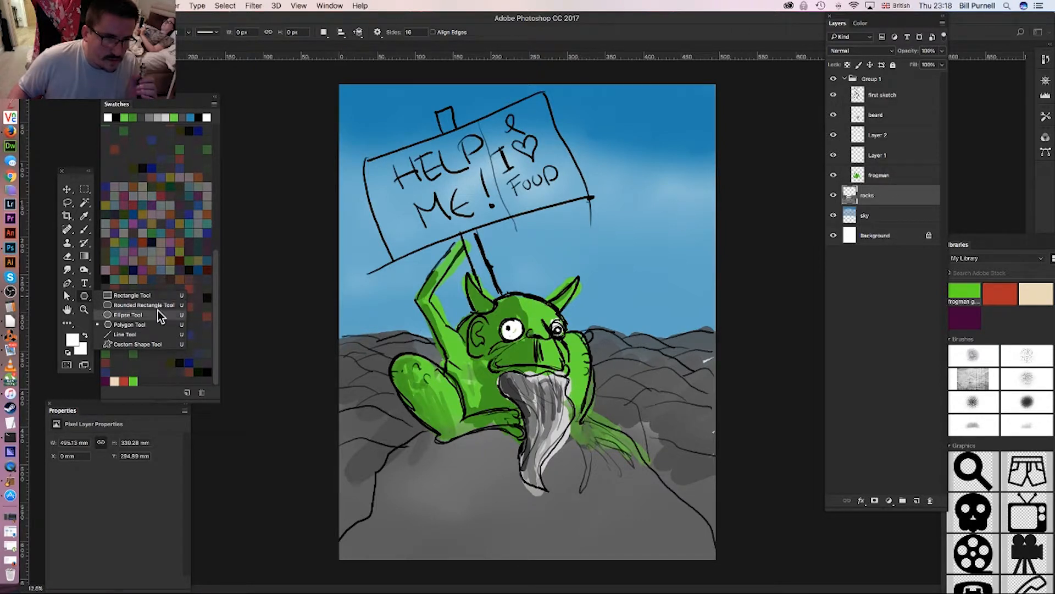
pyautogui.click(153, 345)
pyautogui.click(421, 34)
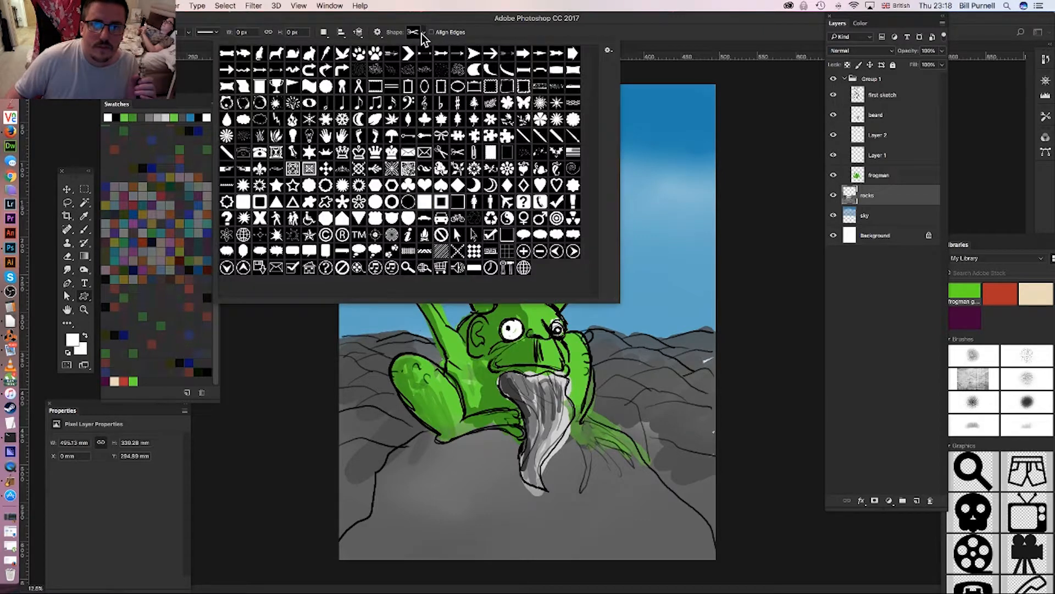
pyautogui.click(422, 33)
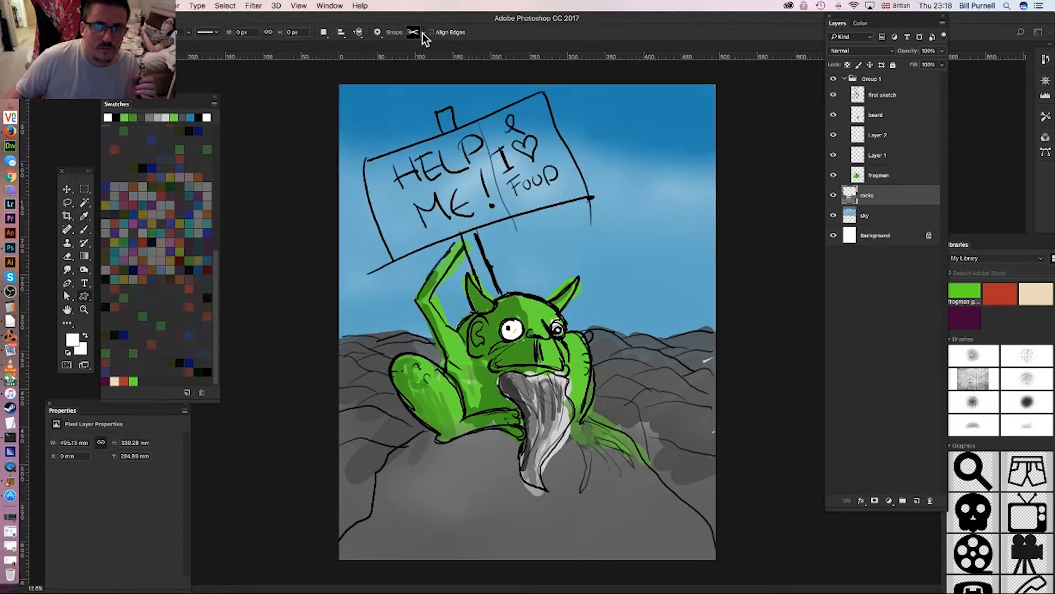
pyautogui.click(423, 34)
pyautogui.click(422, 34)
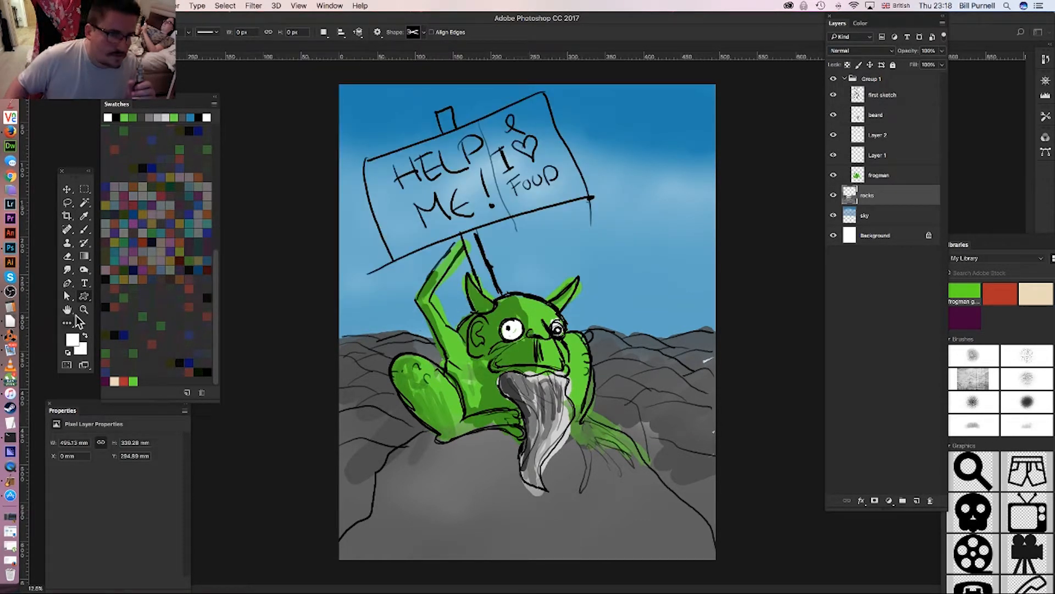
# - Choose the Polygon tool and set its star option to indent the sides by 80%
pyautogui.click(86, 298)
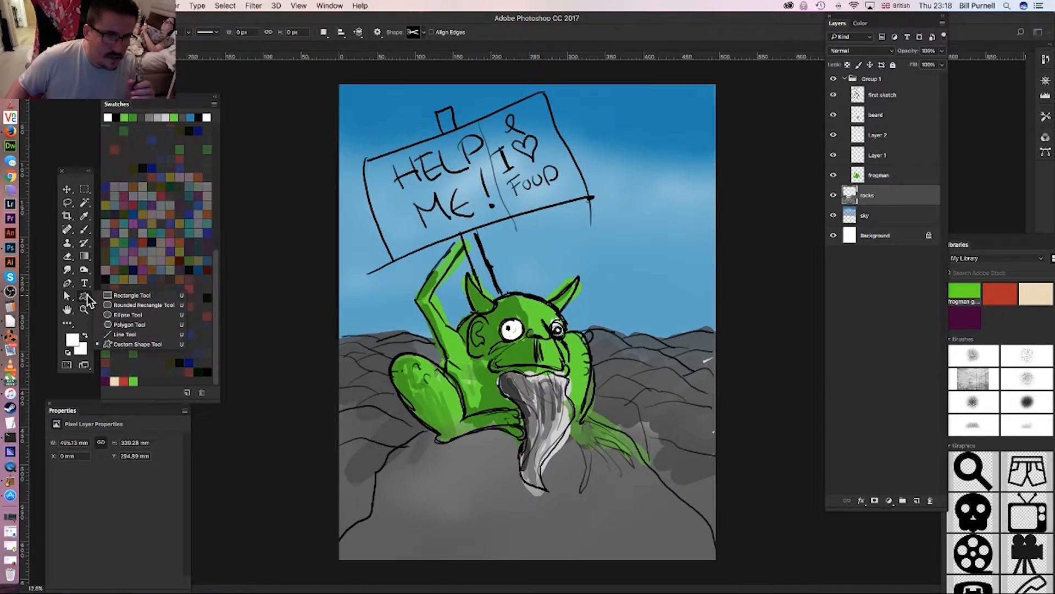
pyautogui.click(130, 325)
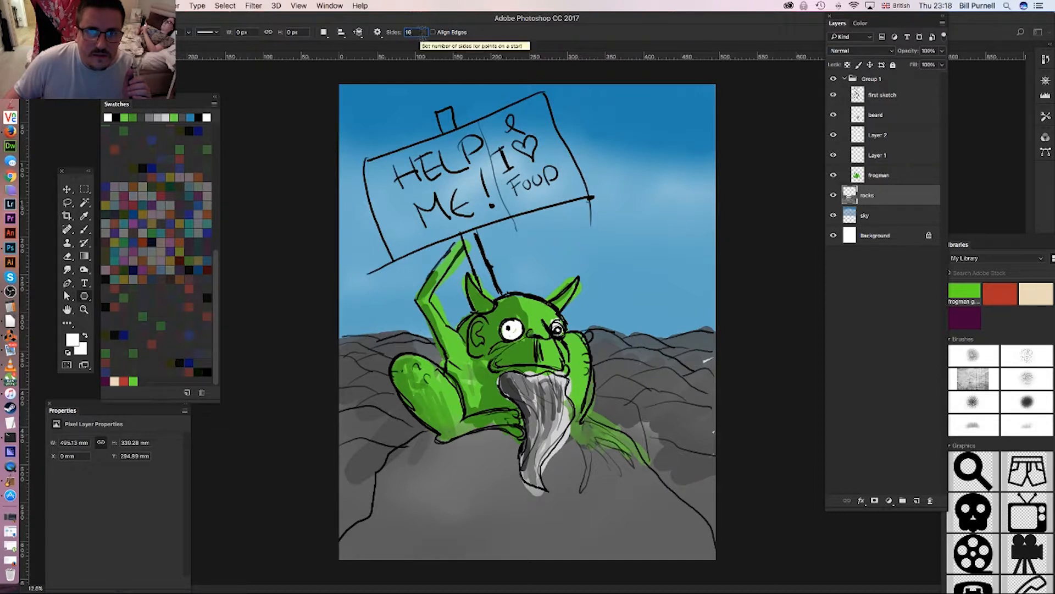
pyautogui.click(379, 33)
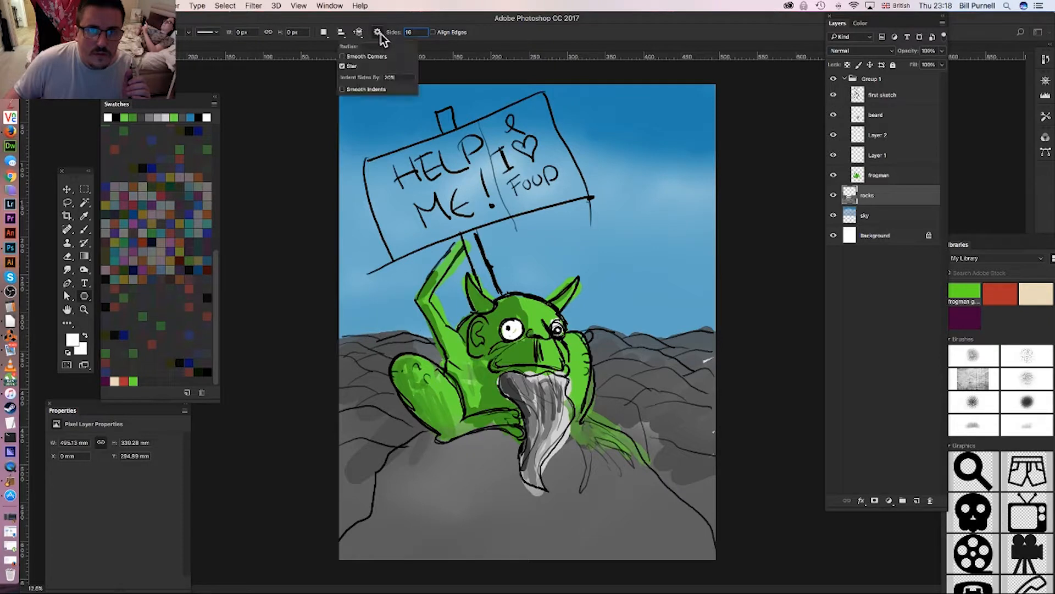
pyautogui.click(391, 77)
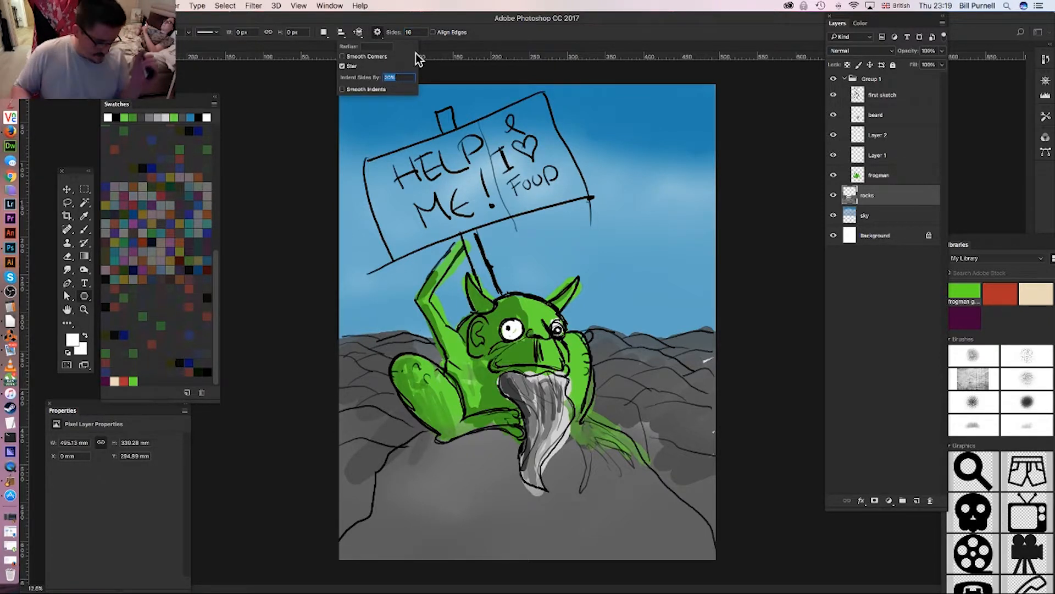
pyautogui.write('80')
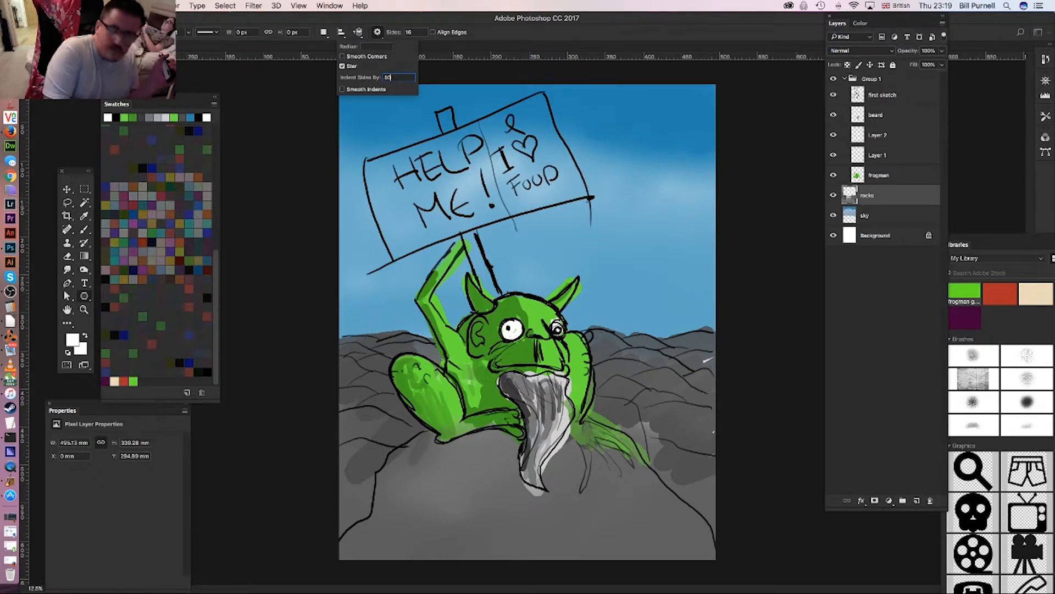
pyautogui.press('Return')
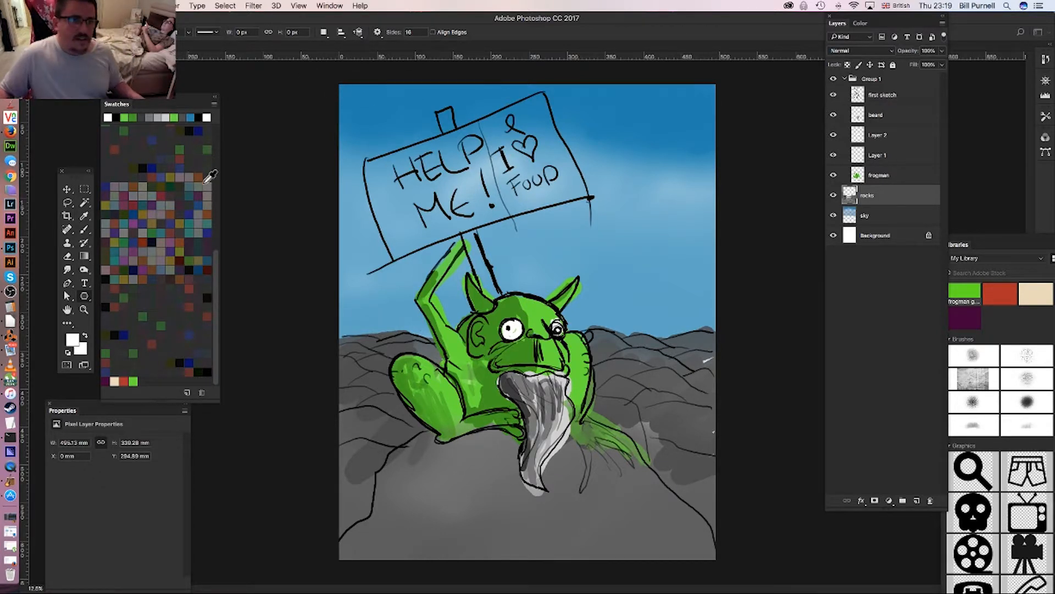
# - Draw a large white 16-pointed starburst centred on the frogman's head and move it up slightly so it radiates from behind the head
pyautogui.moveTo(507, 311); pyautogui.dragTo(621, 425)
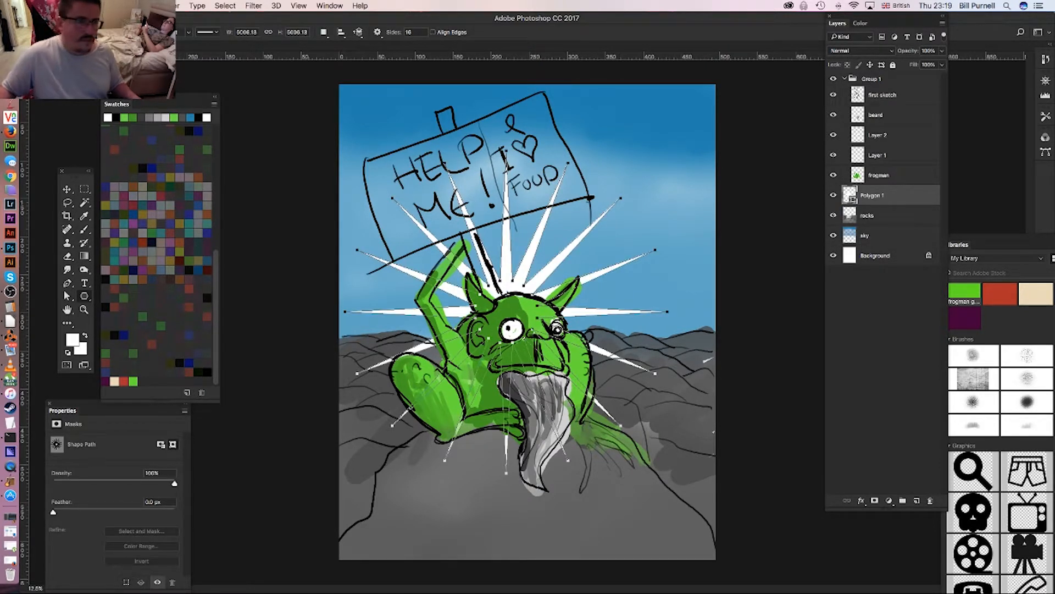
pyautogui.click(67, 190)
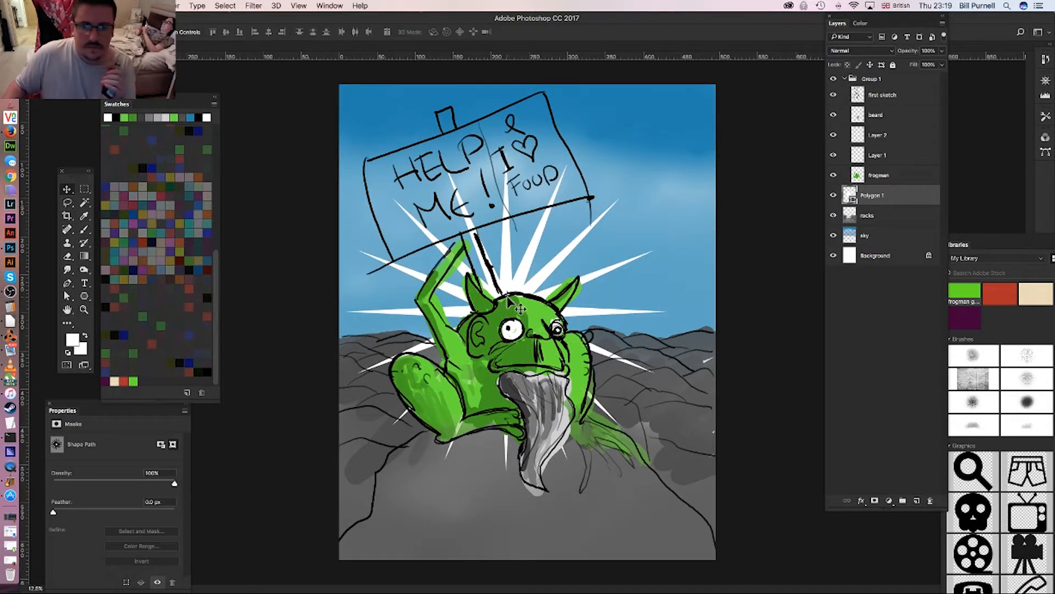
pyautogui.moveTo(529, 279); pyautogui.dragTo(536, 258)
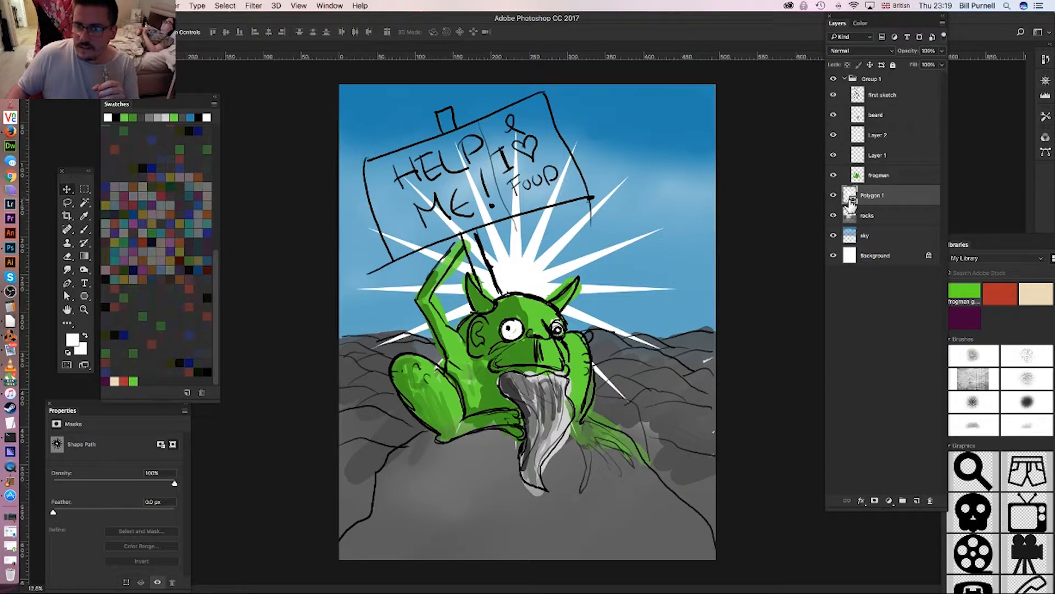
# - Place the starburst layer beneath the rocks layer and collapse Group 1, toggling the group and rocks to check them
pyautogui.moveTo(850, 201); pyautogui.dragTo(867, 235)
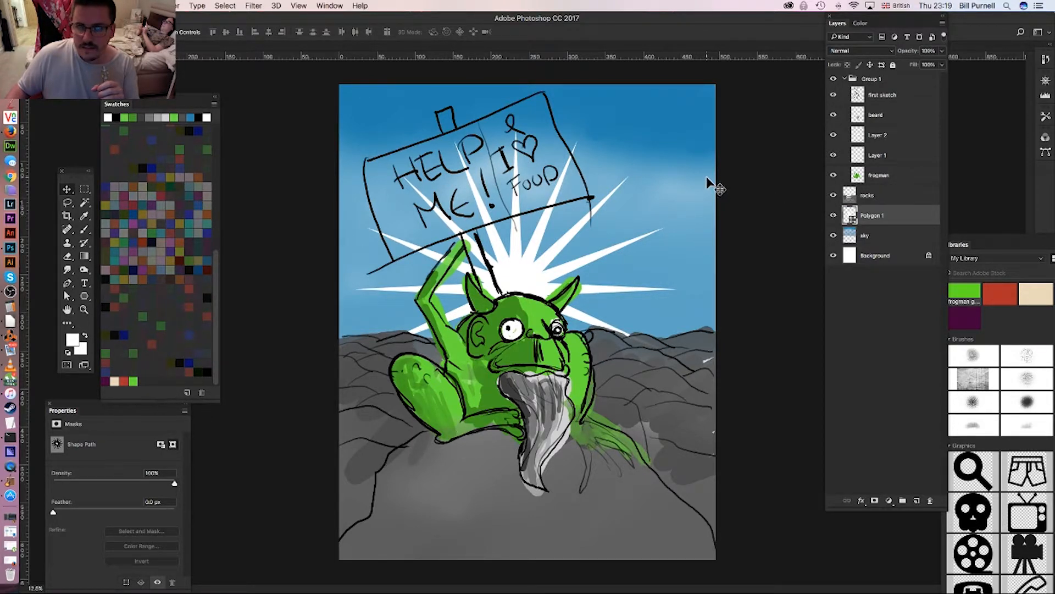
pyautogui.click(848, 80)
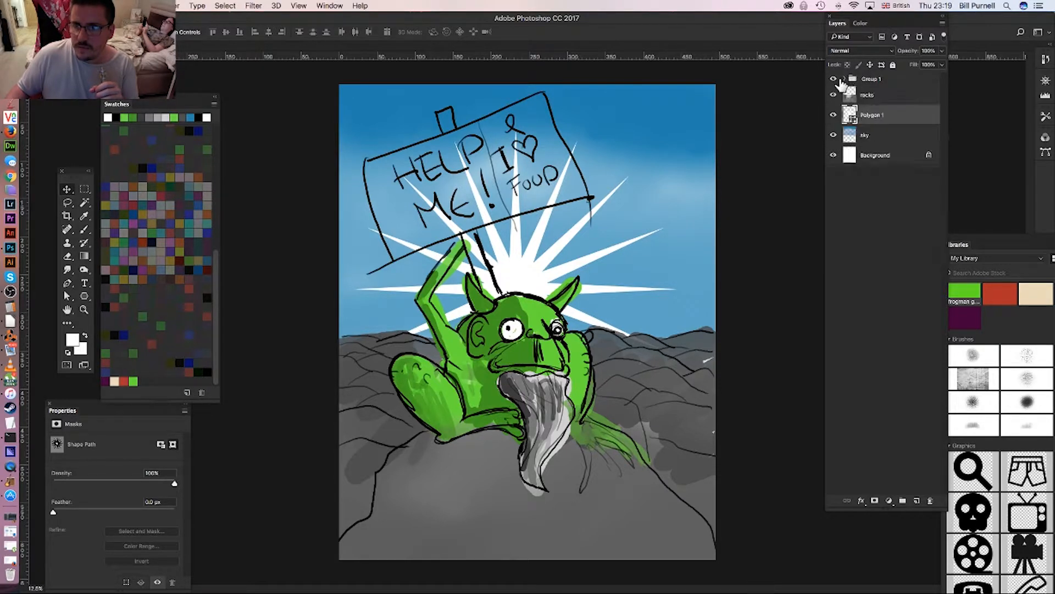
pyautogui.click(833, 80)
pyautogui.click(833, 79)
pyautogui.click(833, 94)
pyautogui.click(833, 95)
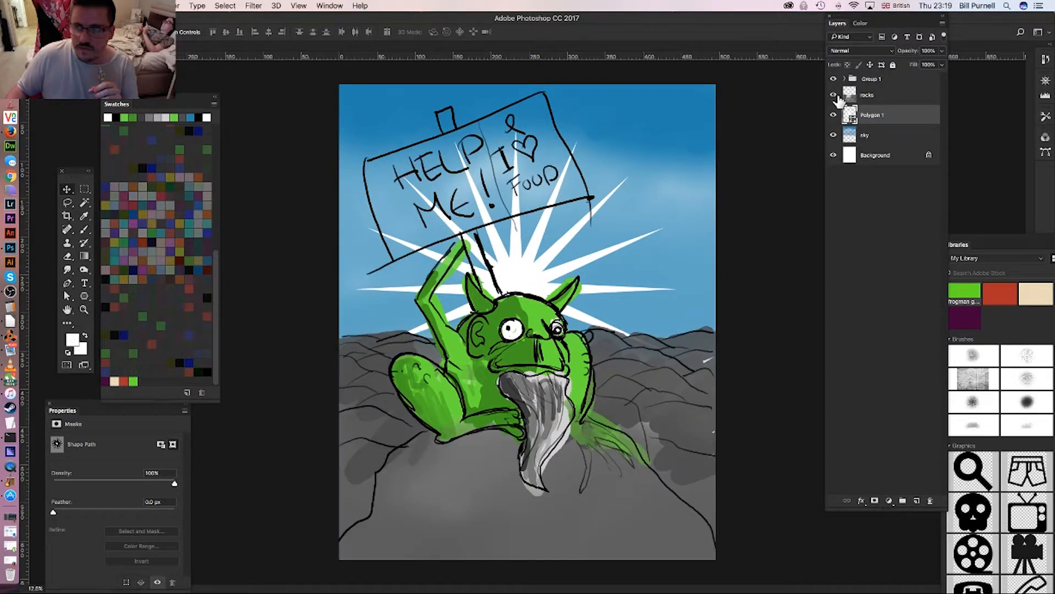
# - Add a new layer directly above the rocks layer and name it sign
pyautogui.click(850, 97)
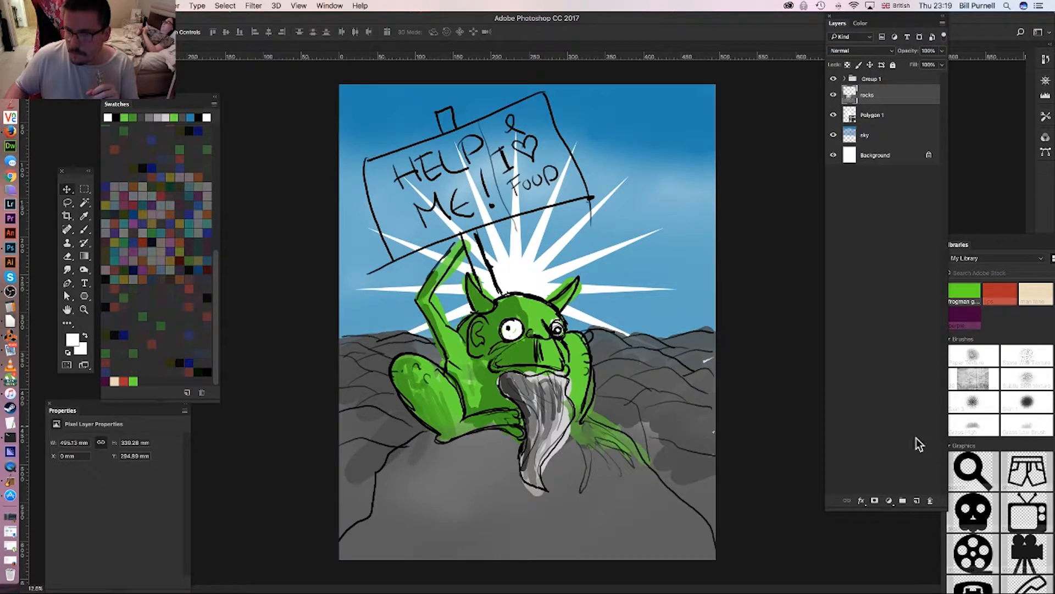
pyautogui.click(917, 500)
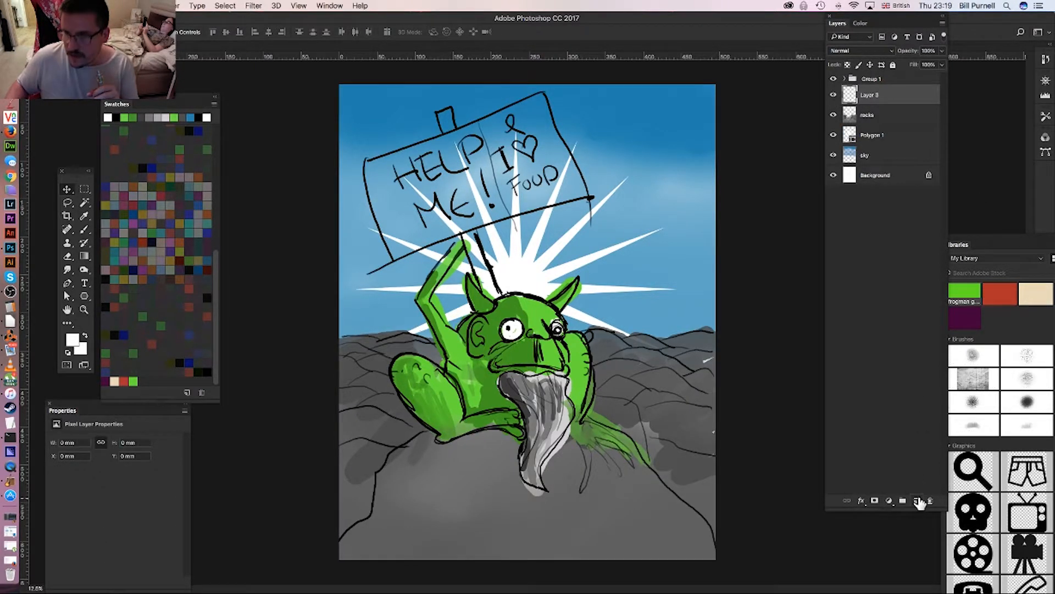
pyautogui.doubleClick(870, 95)
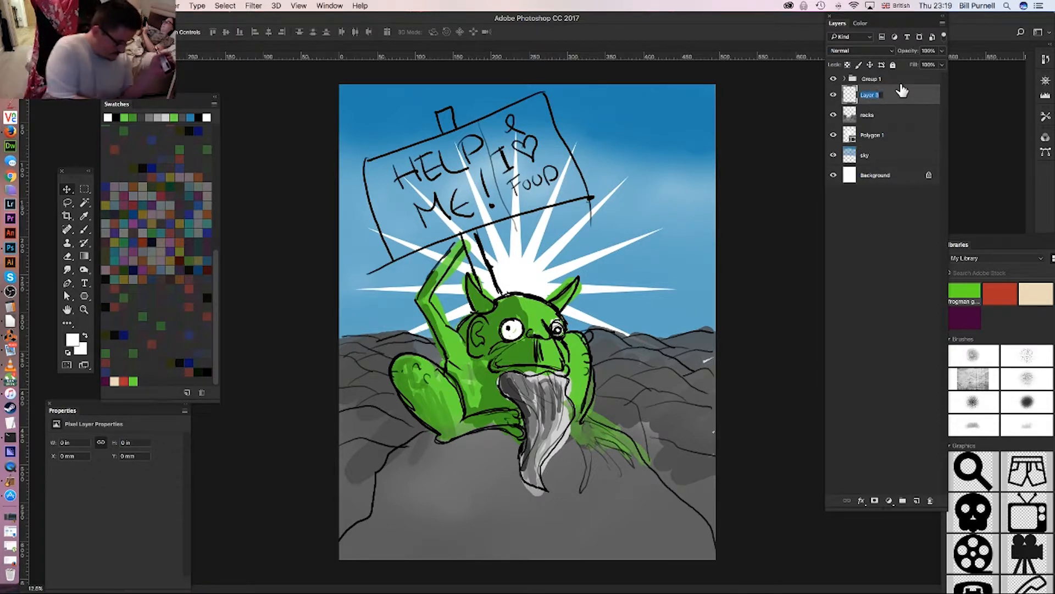
pyautogui.write('sign')
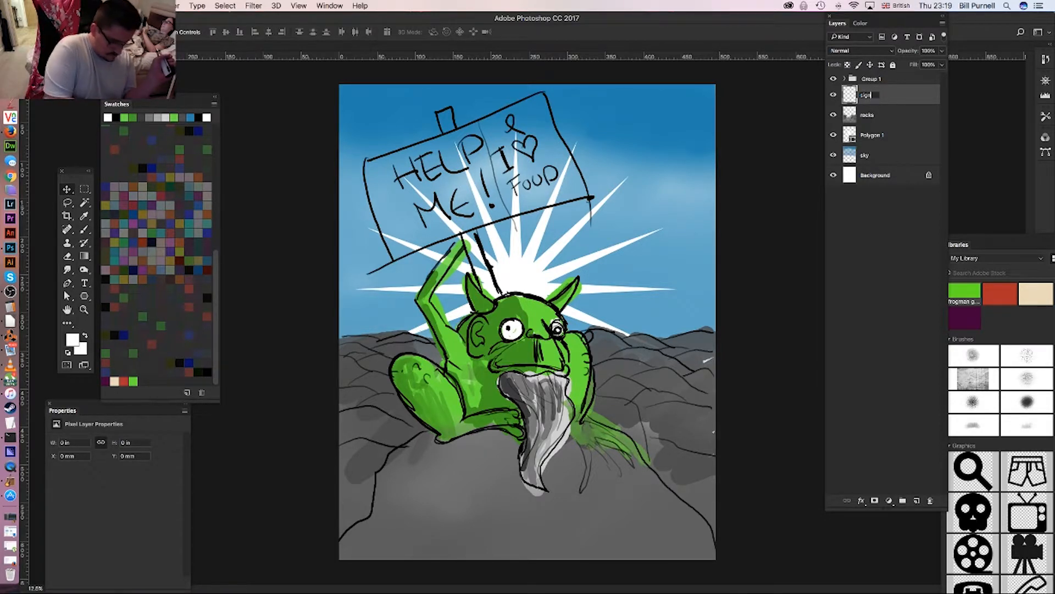
pyautogui.press('Return')
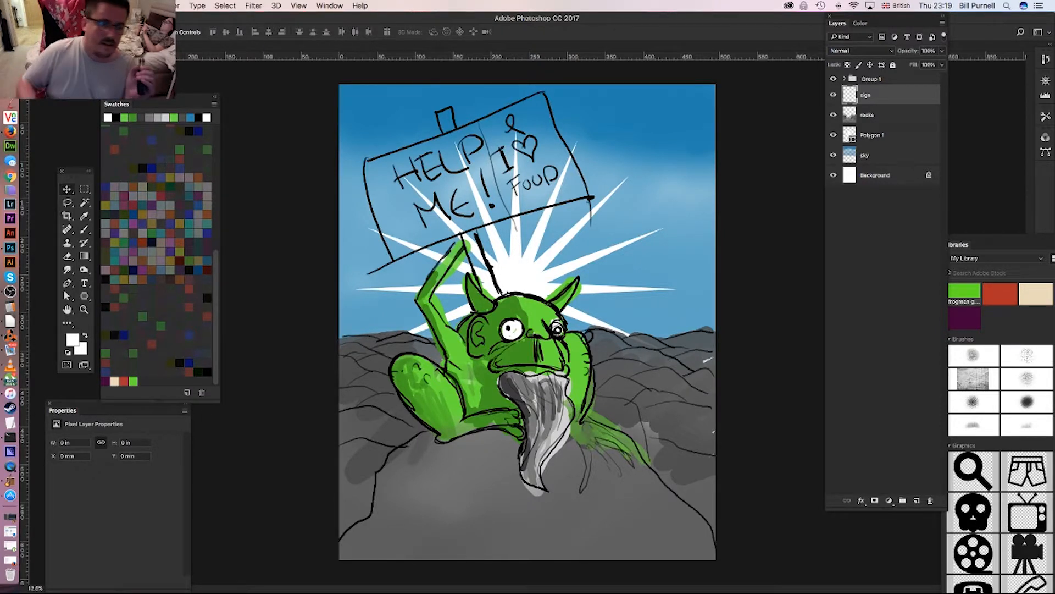
# - Set the foreground colour to light grey #eeeeee
pyautogui.click(73, 340)
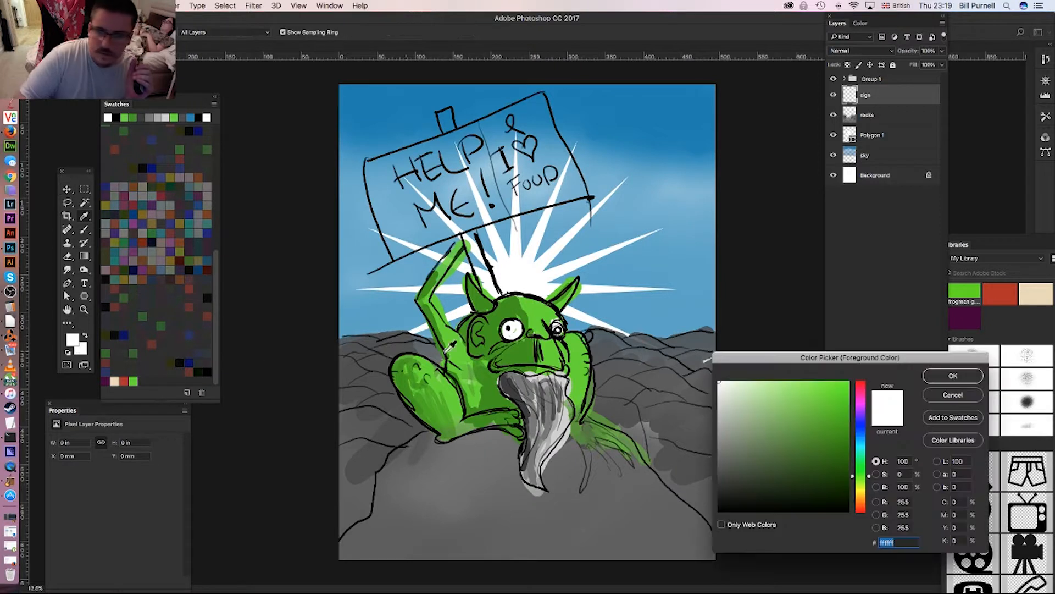
pyautogui.click(710, 390)
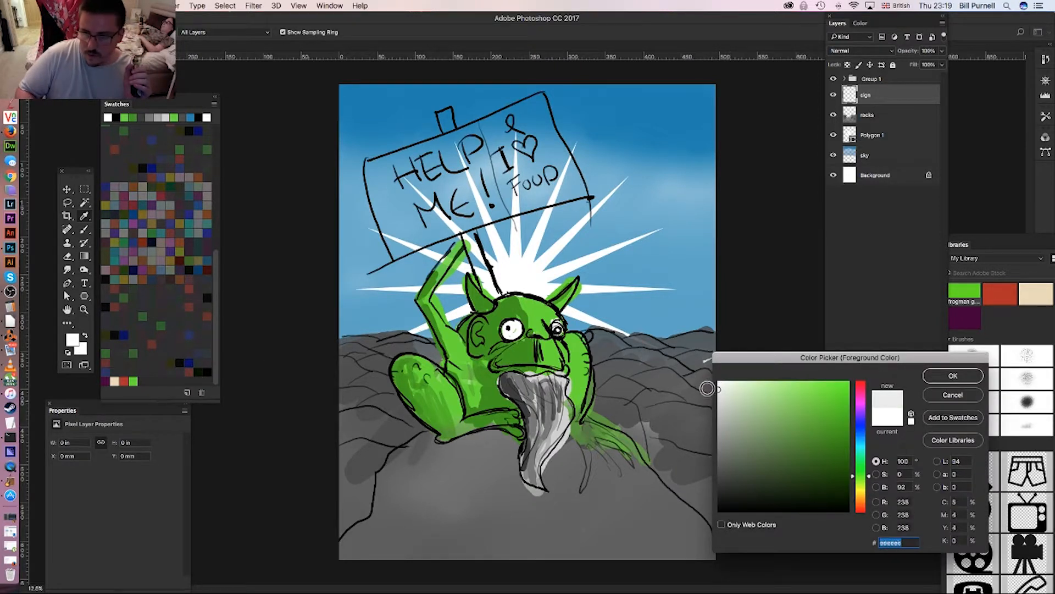
pyautogui.click(926, 378)
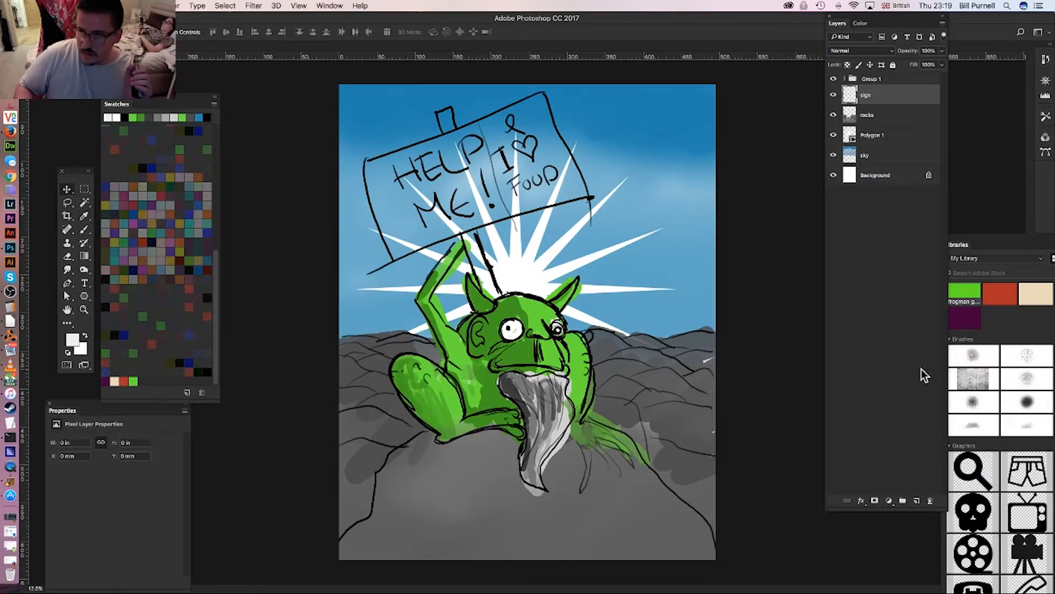
# - Select the frogman layer and set the foreground colour to off-white #f1f1f1
pyautogui.rightClick(517, 301)
pyautogui.click(536, 287)
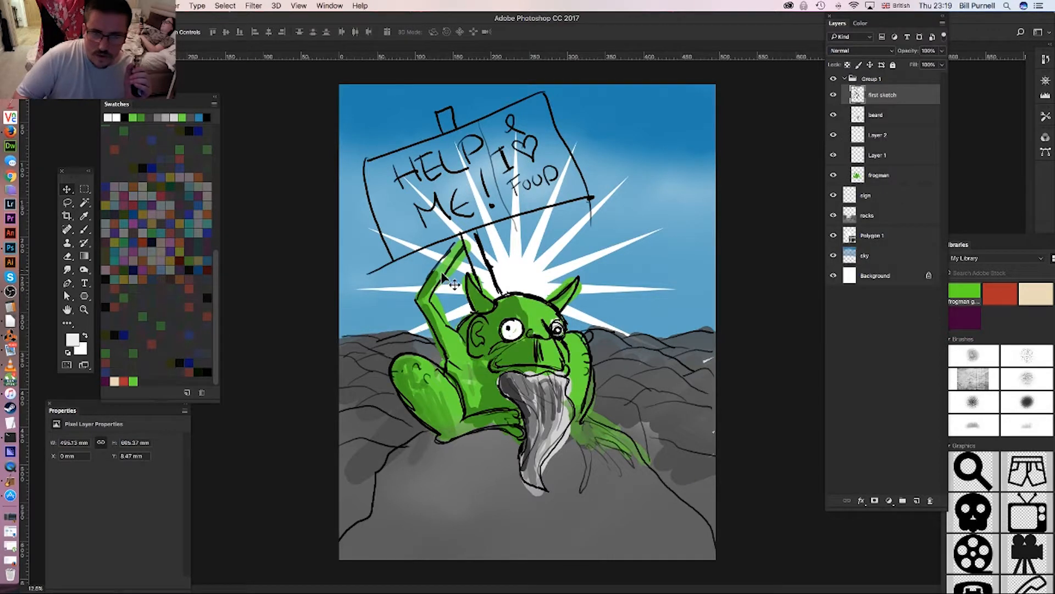
pyautogui.keyDown('super'); pyautogui.click(525, 360); pyautogui.keyUp('super')
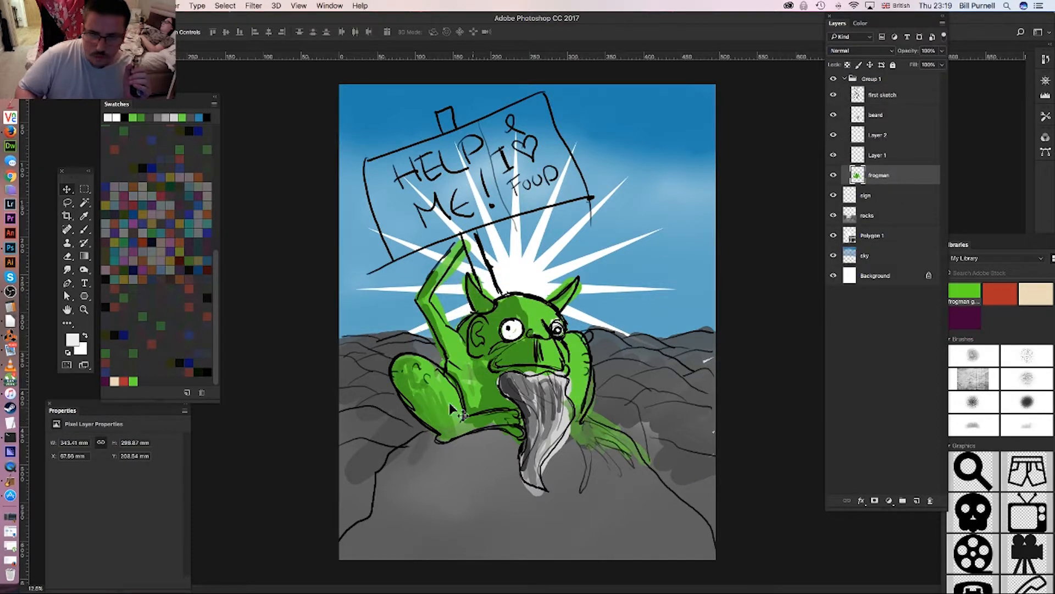
pyautogui.click(72, 340)
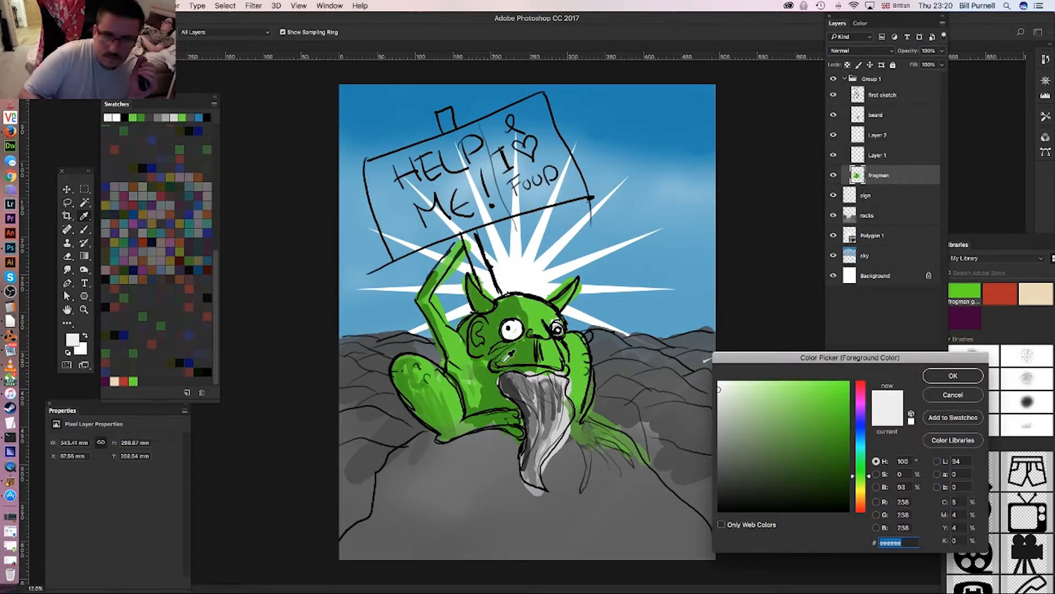
pyautogui.click(707, 385)
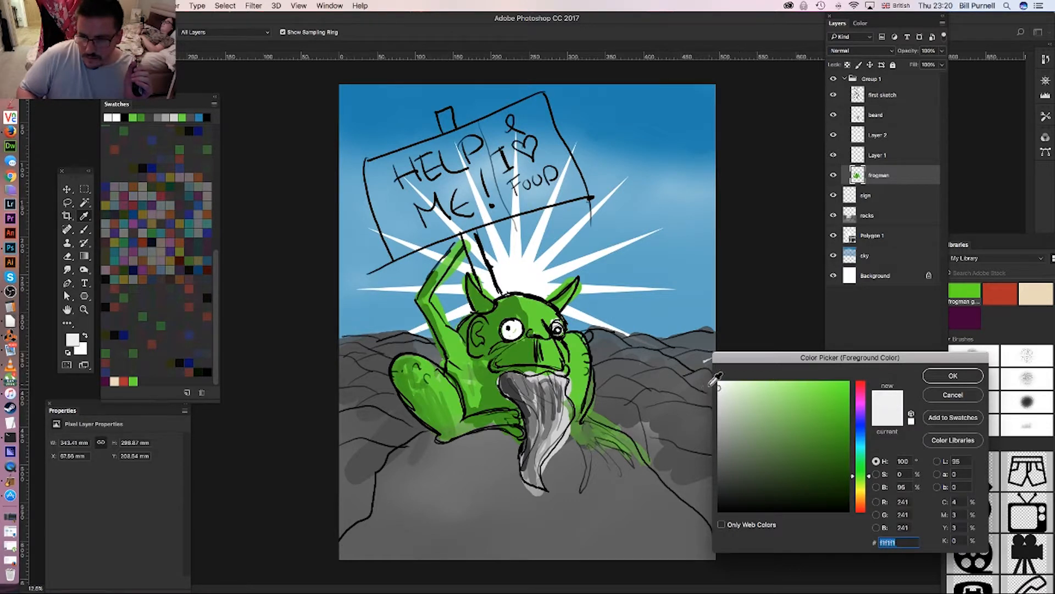
pyautogui.click(952, 377)
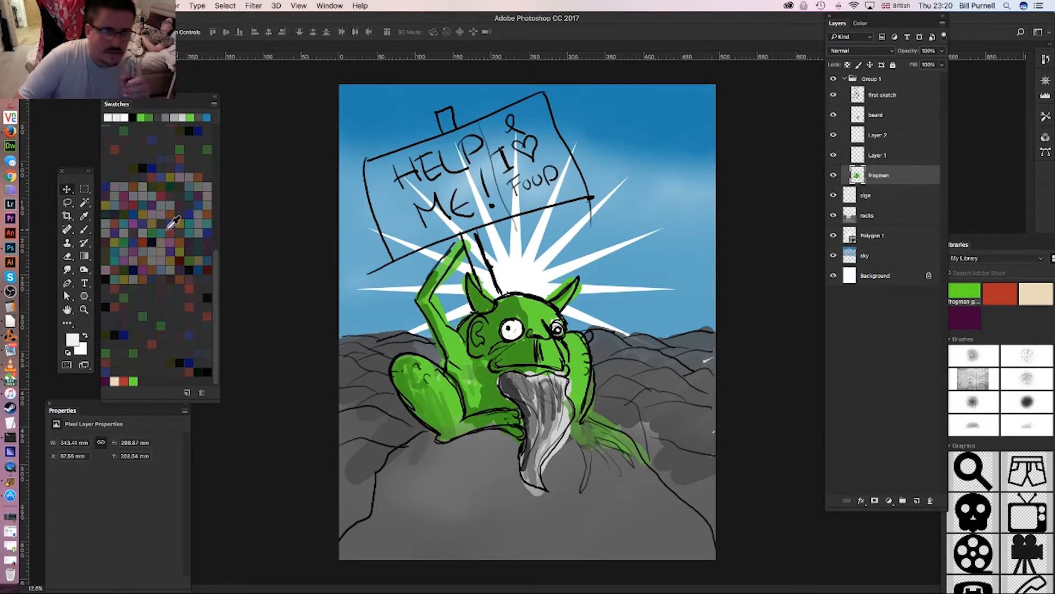
# - Fill the sign board behind its lettering with off-white, using a hard round brush of about 178 px on the frogman layer
pyautogui.click(86, 230)
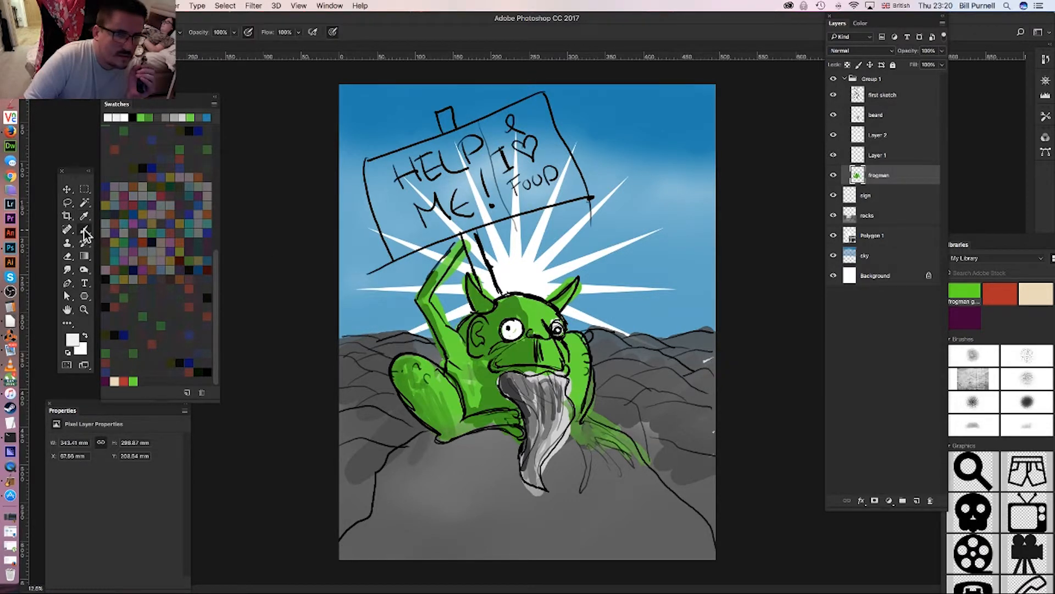
pyautogui.rightClick(472, 199)
pyautogui.moveTo(548, 226); pyautogui.dragTo(574, 224)
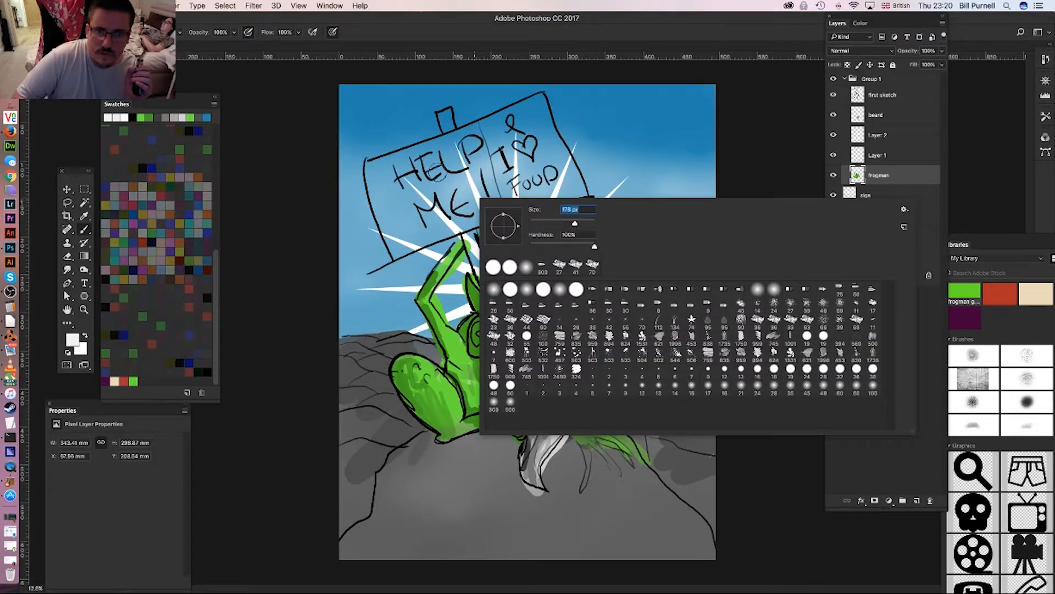
pyautogui.click(379, 165)
pyautogui.moveTo(372, 164)
pyautogui.mouseDown()
pyautogui.moveTo(465, 141)
pyautogui.moveTo(528, 102)
pyautogui.moveTo(550, 144)
pyautogui.moveTo(549, 180)
pyautogui.moveTo(557, 190)
pyautogui.moveTo(586, 187)
pyautogui.moveTo(426, 236)
pyautogui.moveTo(396, 256)
pyautogui.moveTo(372, 181)
pyautogui.moveTo(462, 147)
pyautogui.moveTo(477, 159)
pyautogui.moveTo(473, 173)
pyautogui.moveTo(493, 162)
pyautogui.moveTo(507, 186)
pyautogui.moveTo(529, 165)
pyautogui.moveTo(551, 187)
pyautogui.moveTo(527, 202)
pyautogui.moveTo(566, 198)
pyautogui.moveTo(575, 187)
pyautogui.moveTo(552, 121)
pyautogui.moveTo(553, 138)
pyautogui.moveTo(540, 123)
pyautogui.moveTo(494, 131)
pyautogui.moveTo(505, 201)
pyautogui.moveTo(463, 222)
pyautogui.moveTo(410, 201)
pyautogui.mouseUp()
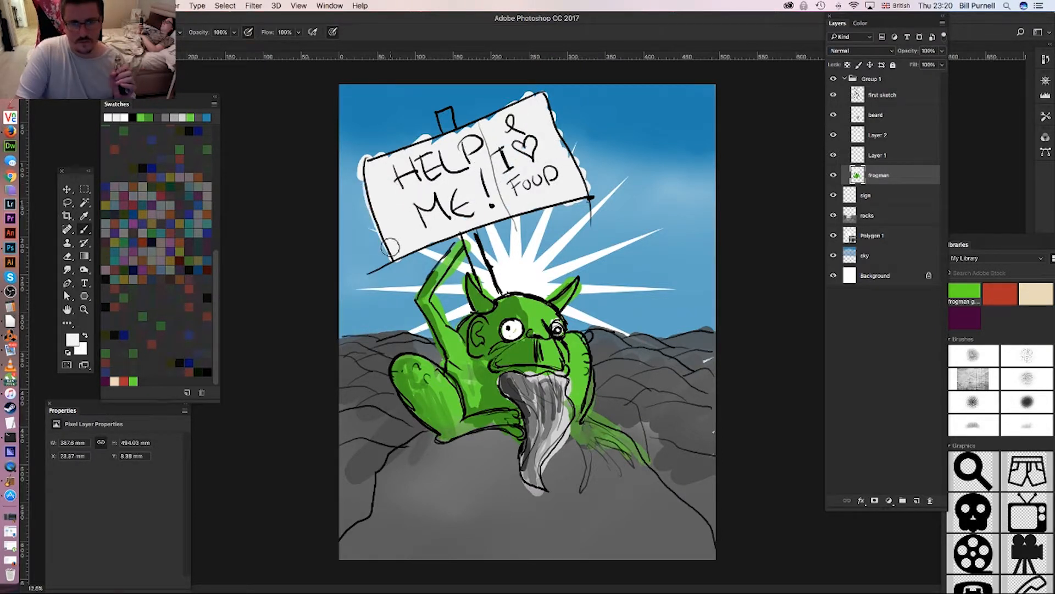
# - Toggle the beard, first sketch, frogman, rocks and Polygon 1 layers off and on to examine what each one contains
pyautogui.click(834, 115)
pyautogui.click(833, 115)
pyautogui.click(834, 95)
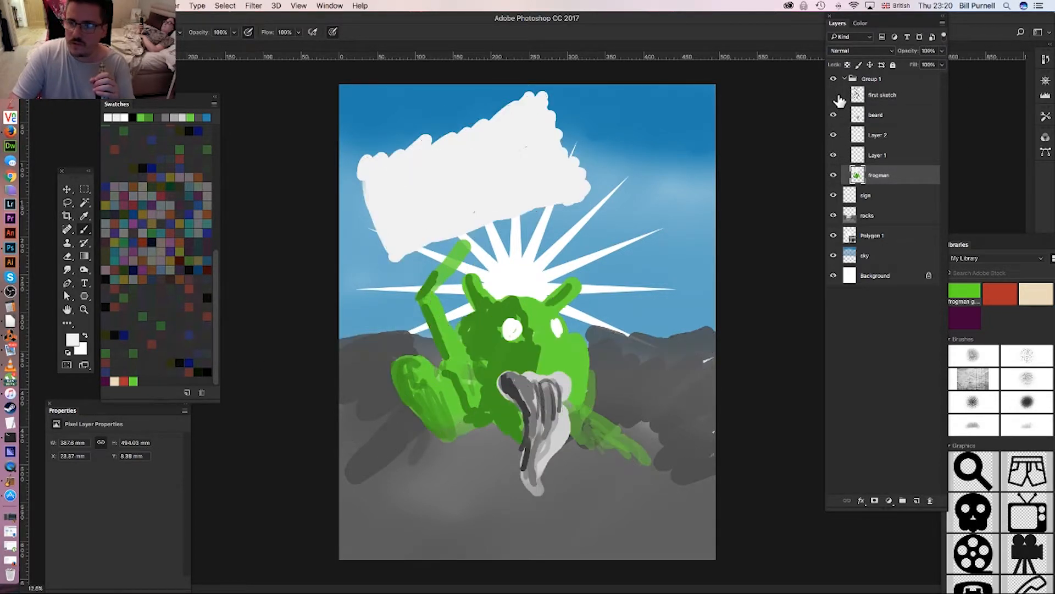
pyautogui.click(833, 95)
pyautogui.click(834, 174)
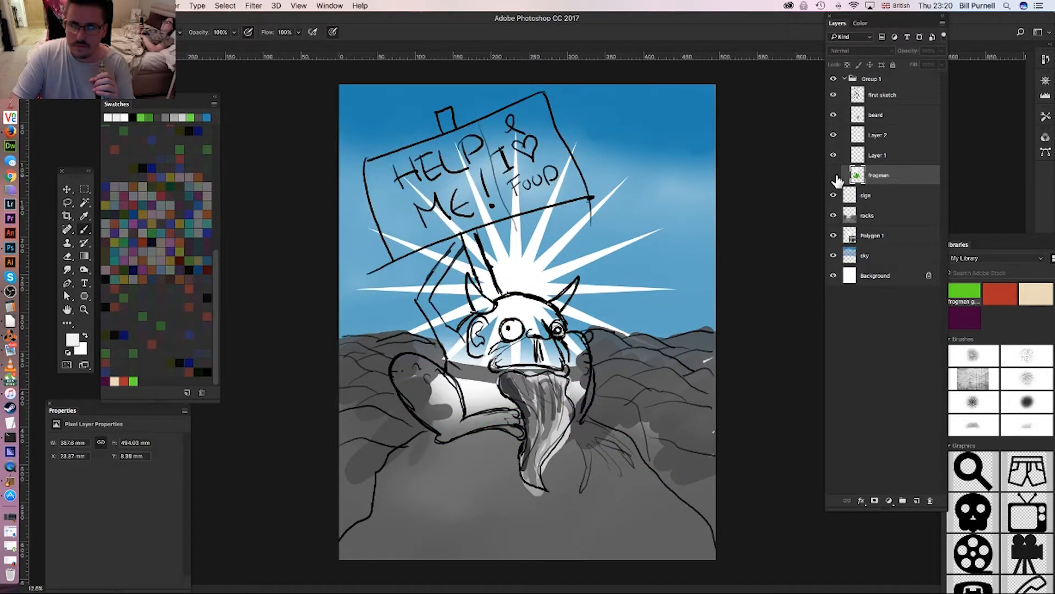
pyautogui.click(833, 175)
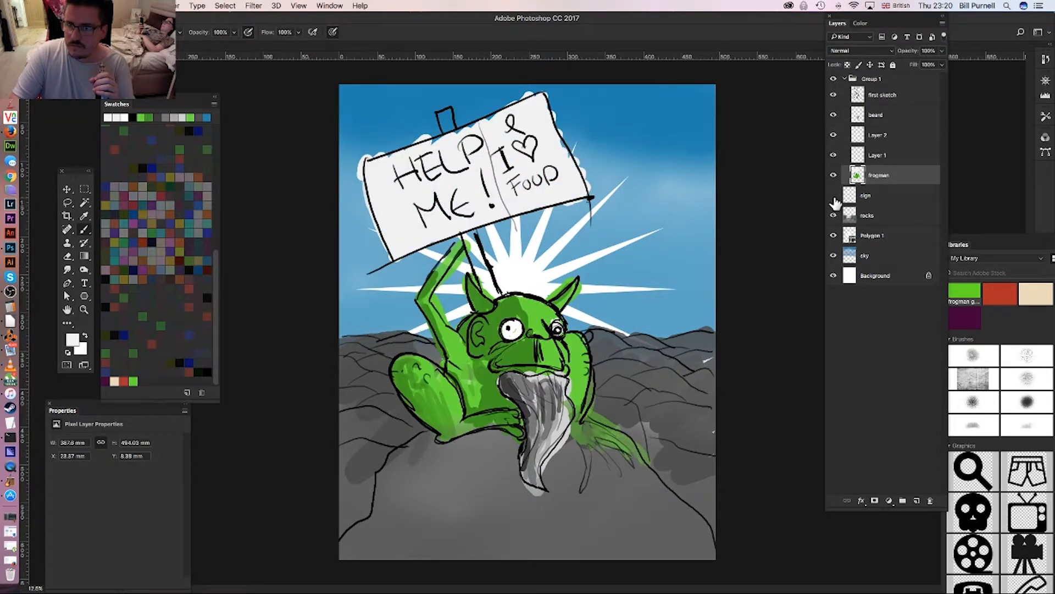
pyautogui.click(833, 215)
pyautogui.click(833, 215)
pyautogui.click(833, 216)
pyautogui.click(833, 216)
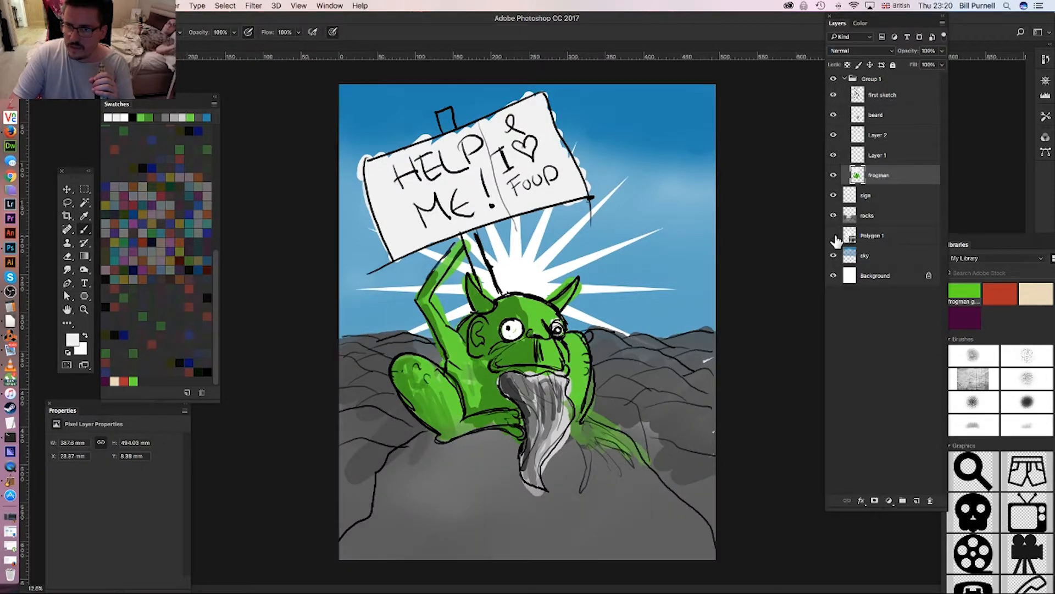
pyautogui.click(833, 235)
pyautogui.click(834, 237)
# - Rename the Polygon 1 layer as star
pyautogui.click(870, 238)
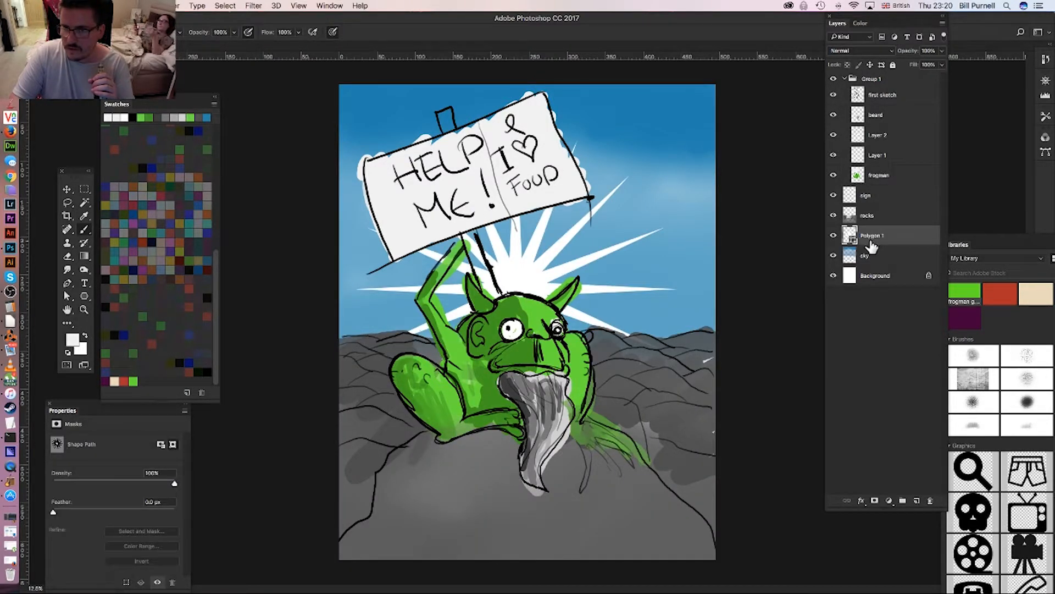
pyautogui.doubleClick(872, 237)
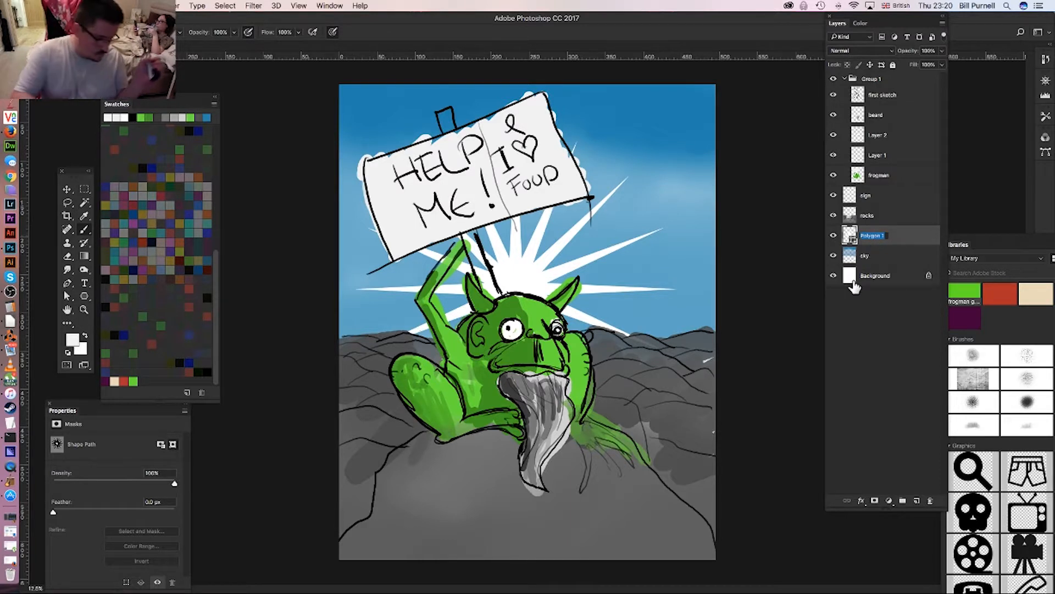
pyautogui.press('BackSpace')
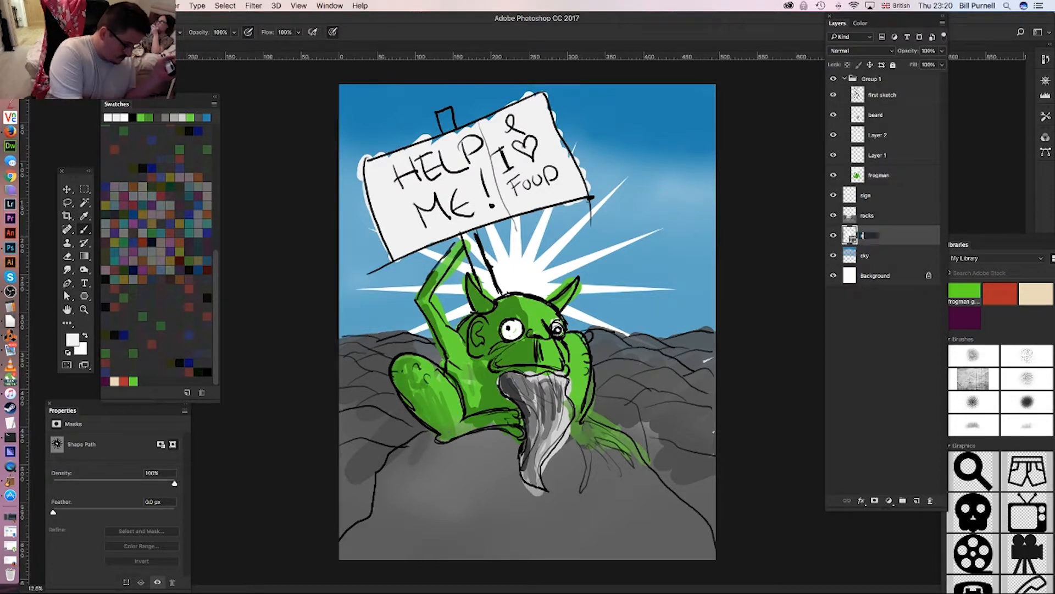
pyautogui.write('star')
pyautogui.press('Return')
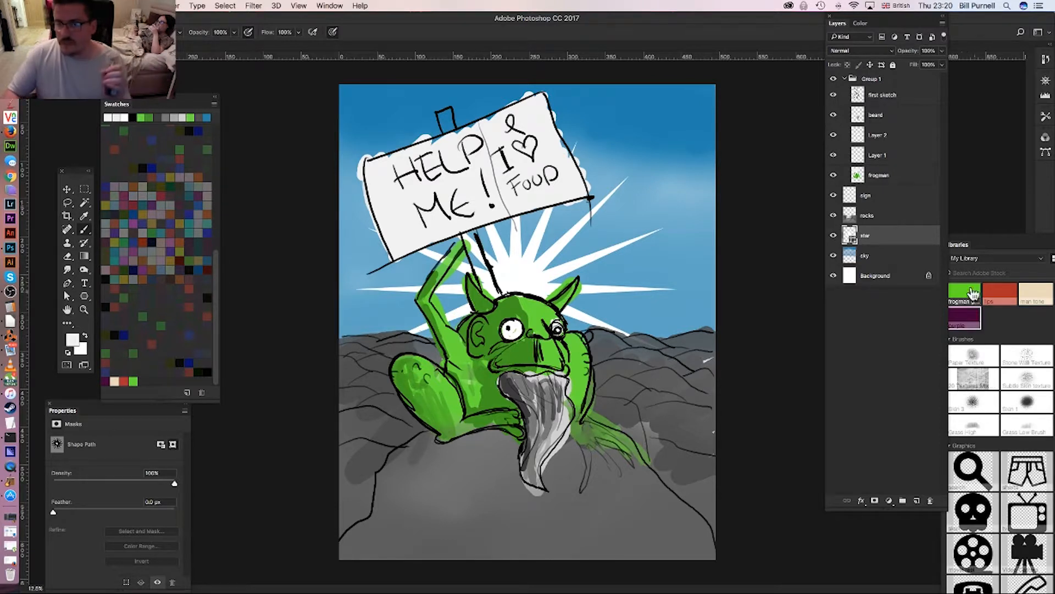
# - Recolour the starburst's fill to bright yellow #fff600
pyautogui.doubleClick(850, 235)
pyautogui.moveTo(862, 491); pyautogui.dragTo(864, 495)
pyautogui.moveTo(804, 447); pyautogui.dragTo(874, 363)
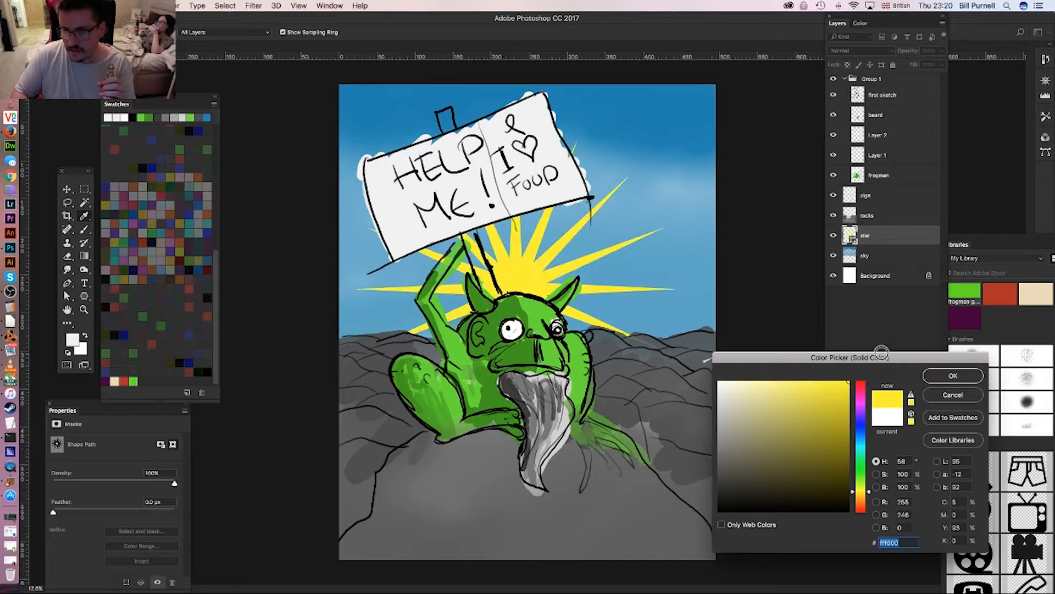
pyautogui.click(934, 379)
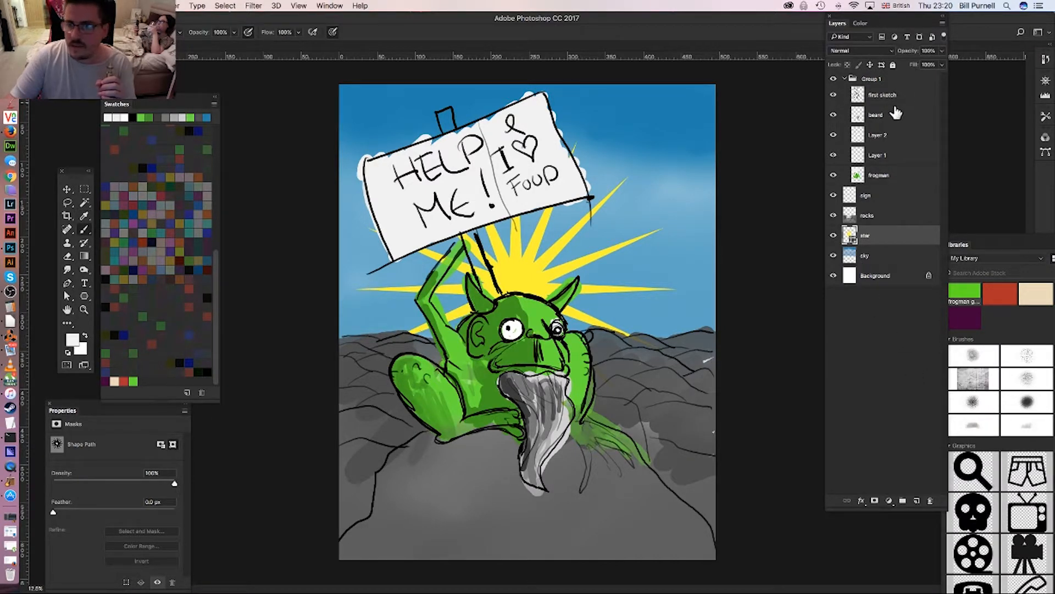
# - Check the first sketch and beard layers by toggling them, and add a new layer named stick directly above beard
pyautogui.click(833, 97)
pyautogui.click(833, 96)
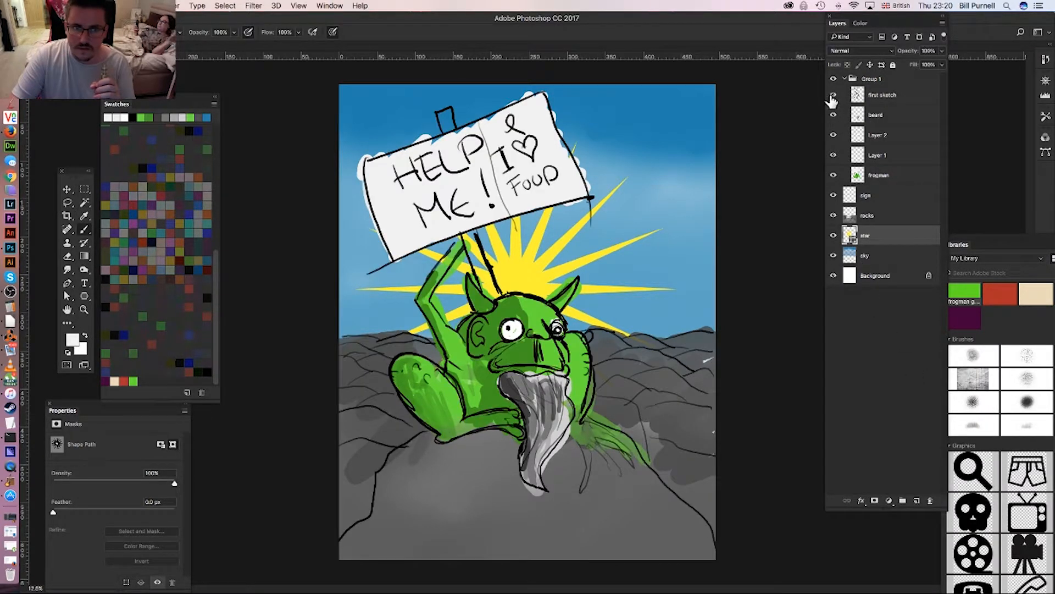
pyautogui.click(834, 116)
pyautogui.click(834, 115)
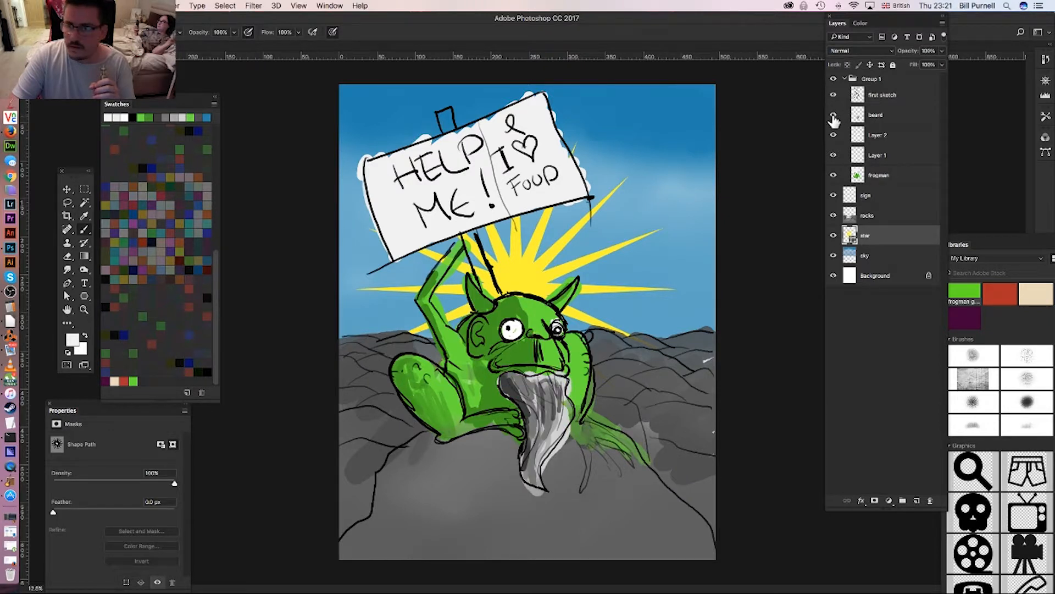
pyautogui.click(855, 122)
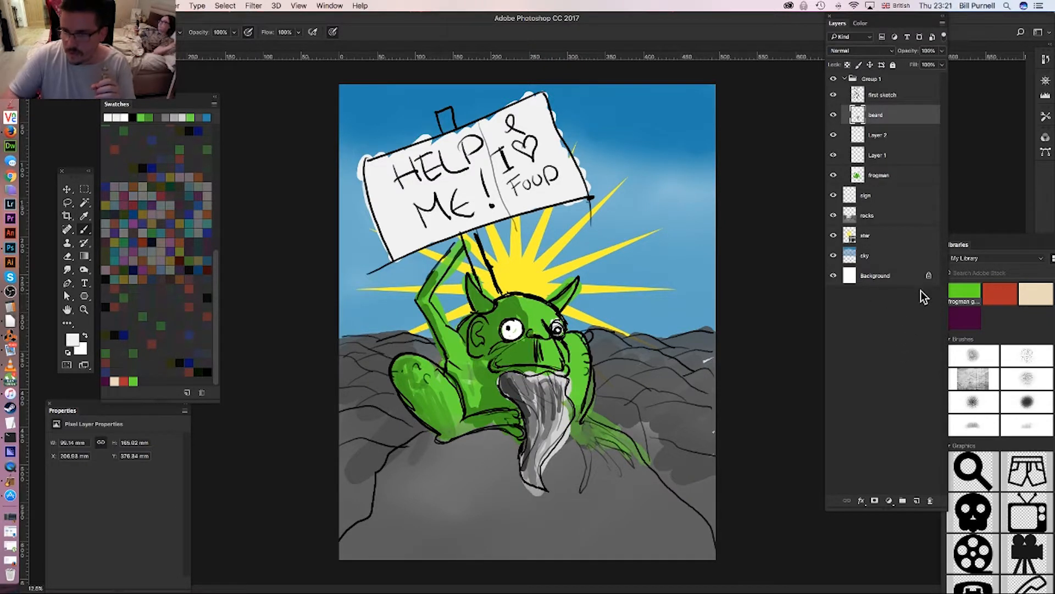
pyautogui.click(916, 501)
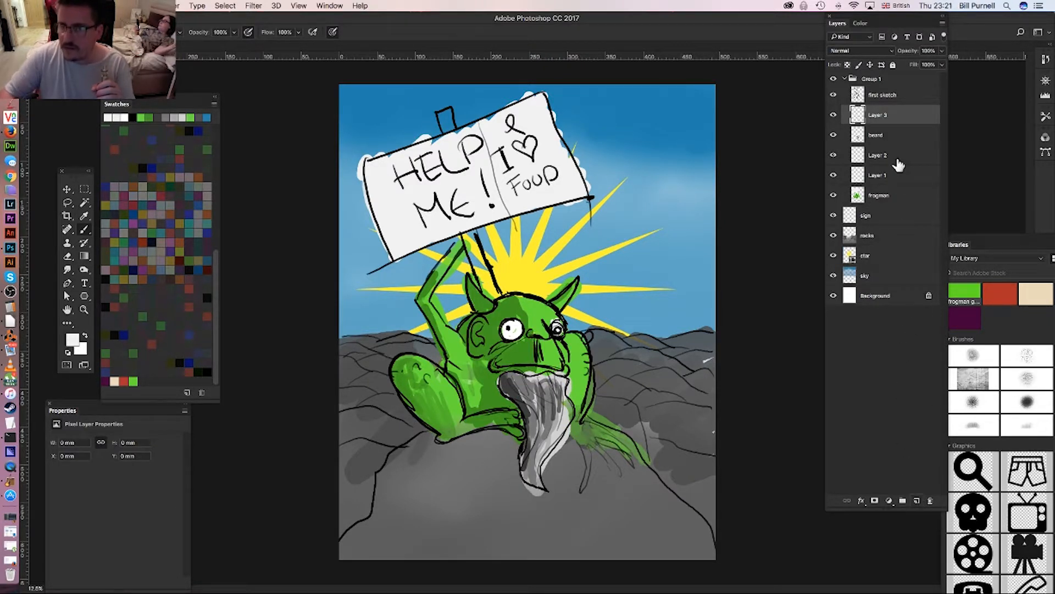
pyautogui.doubleClick(879, 115)
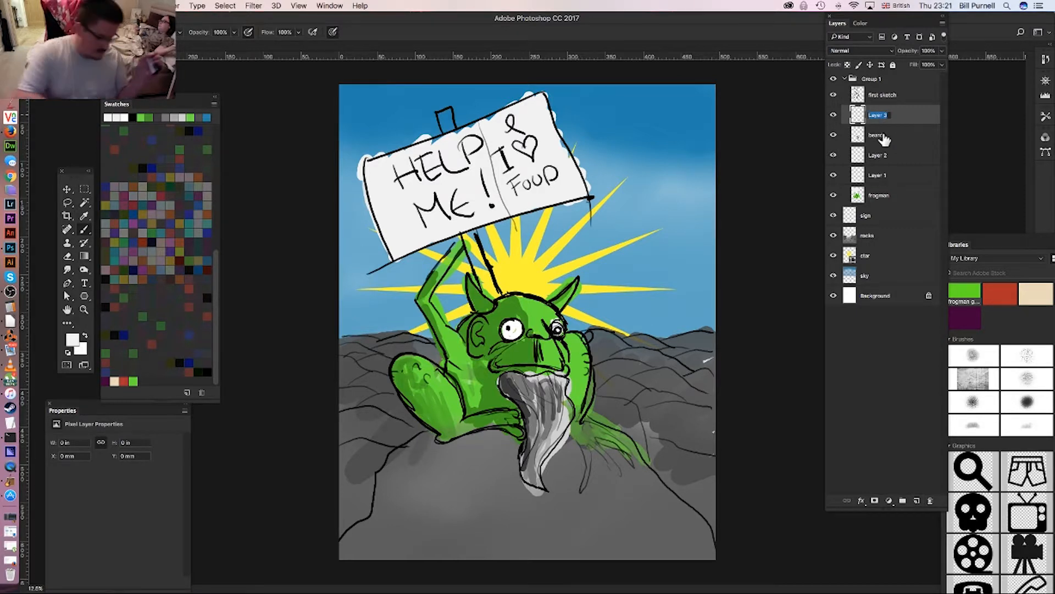
pyautogui.write('stick')
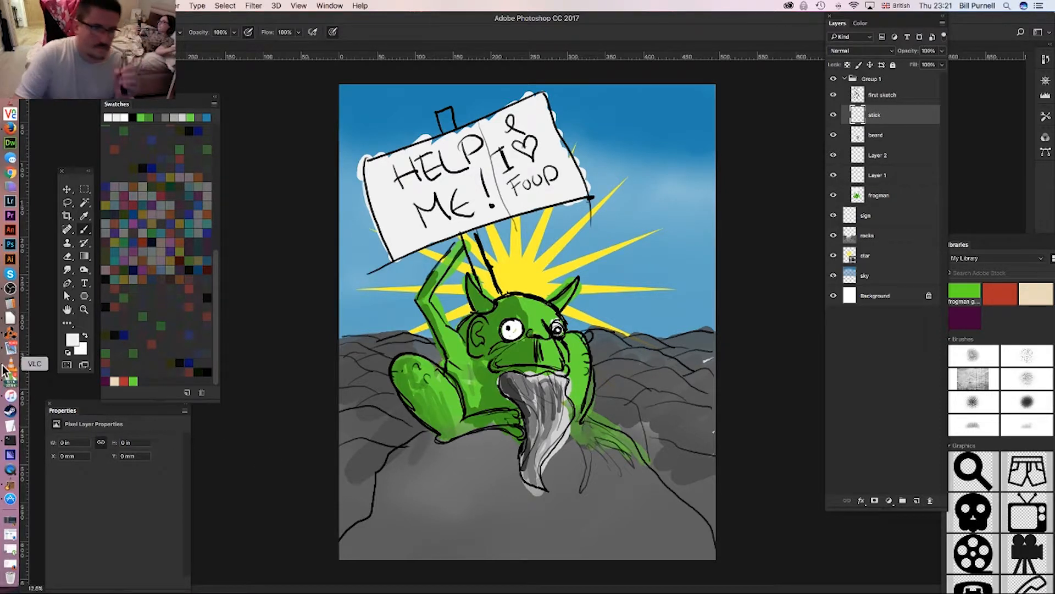
# - Set the foreground colour to dark brown #564605
pyautogui.click(73, 340)
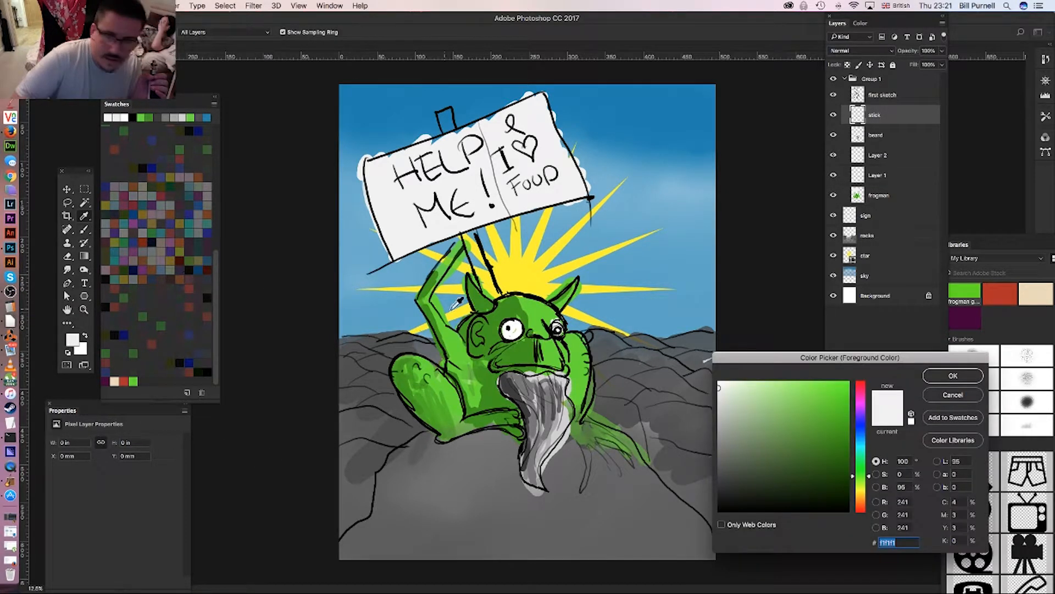
pyautogui.click(860, 420)
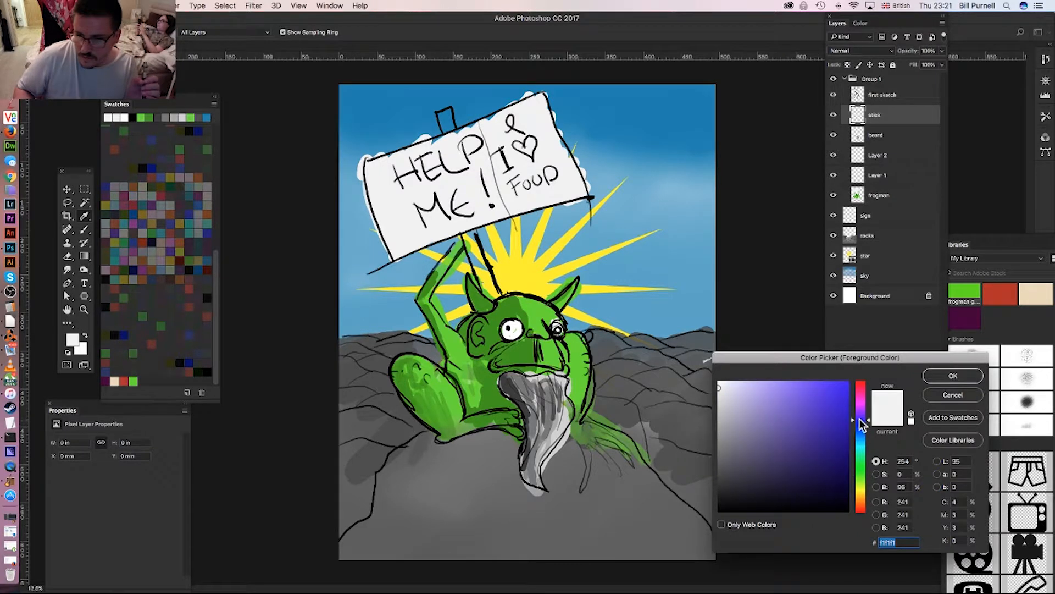
pyautogui.moveTo(861, 420); pyautogui.dragTo(847, 483)
pyautogui.click(841, 468)
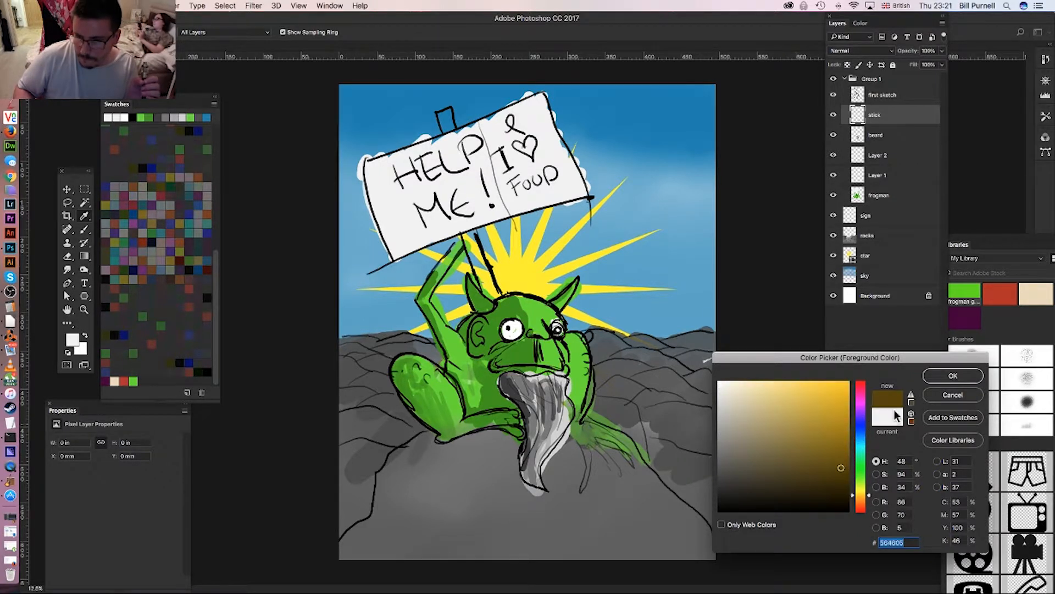
pyautogui.click(951, 375)
# - Paint the sign's stick brown between the board and the frogman's head, and place the stick layer beneath the frogman layer
pyautogui.moveTo(468, 225); pyautogui.dragTo(494, 300)
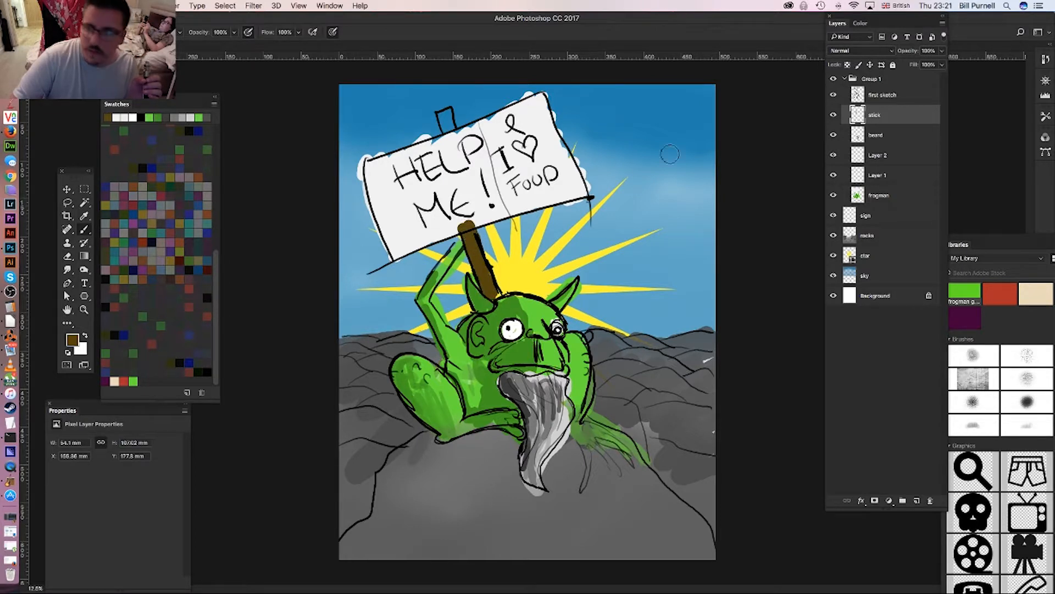
pyautogui.moveTo(855, 133)
pyautogui.mouseDown()
pyautogui.moveTo(868, 151)
pyautogui.moveTo(860, 211)
pyautogui.mouseUp()
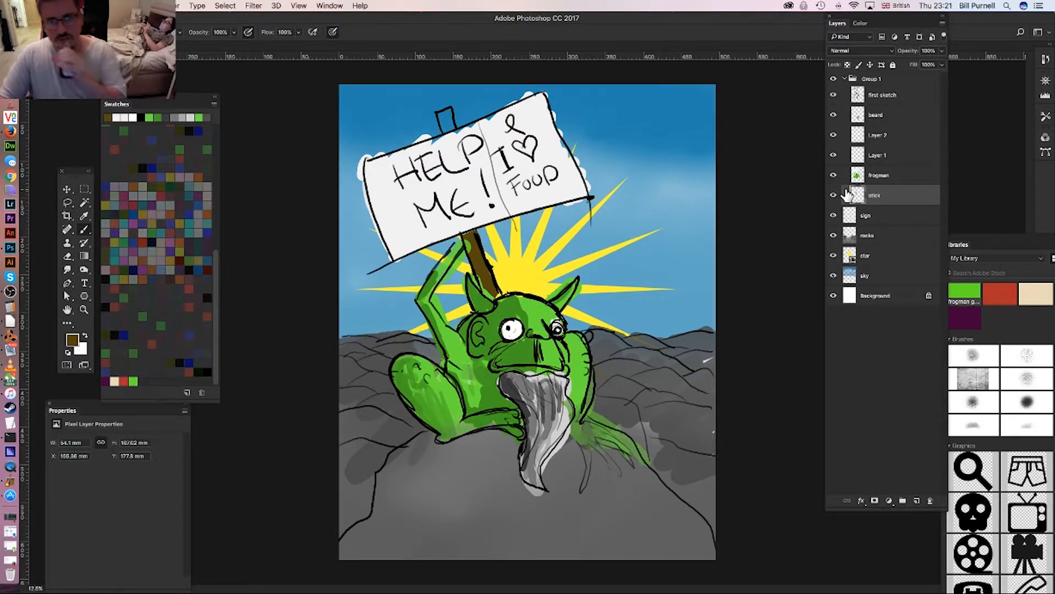
# - Erase the handwritten HELP ME! and I ♥ FOOD lettering and dividing line from the sign on the first sketch layer
pyautogui.click(834, 94)
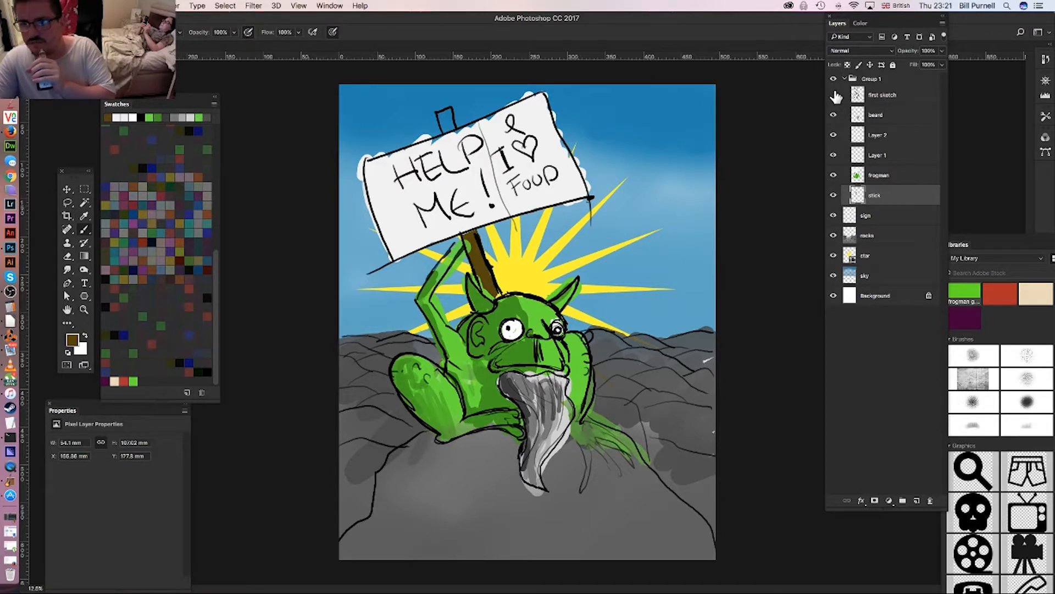
pyautogui.click(833, 94)
pyautogui.click(859, 97)
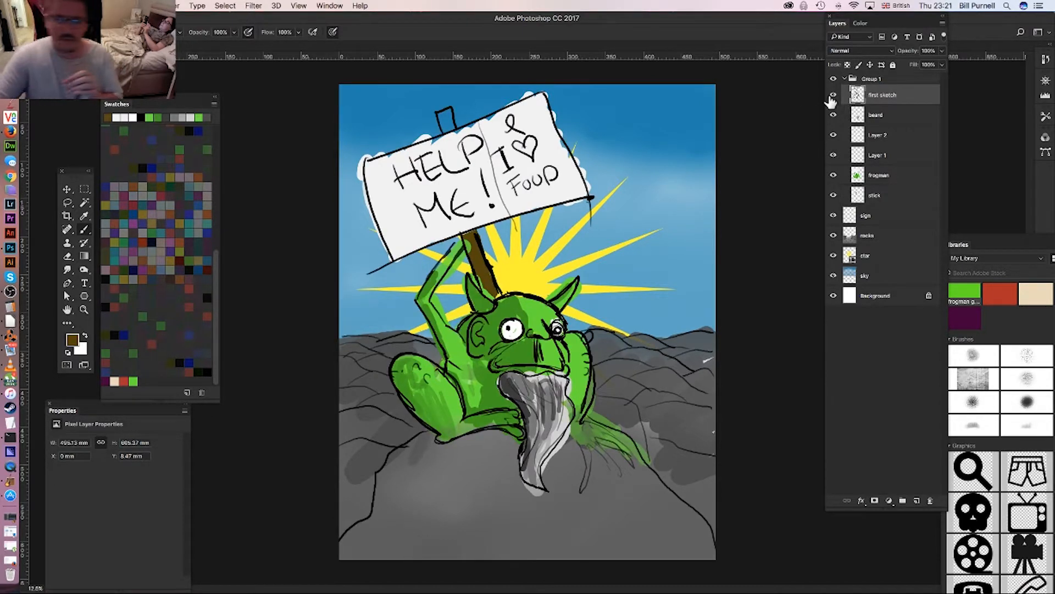
pyautogui.click(67, 257)
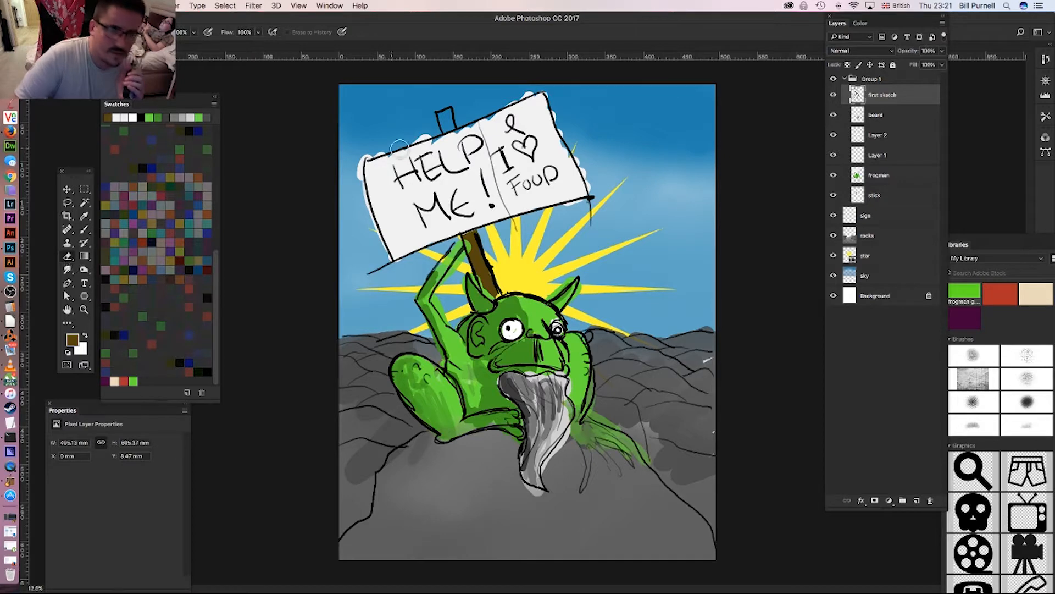
pyautogui.rightClick(439, 182)
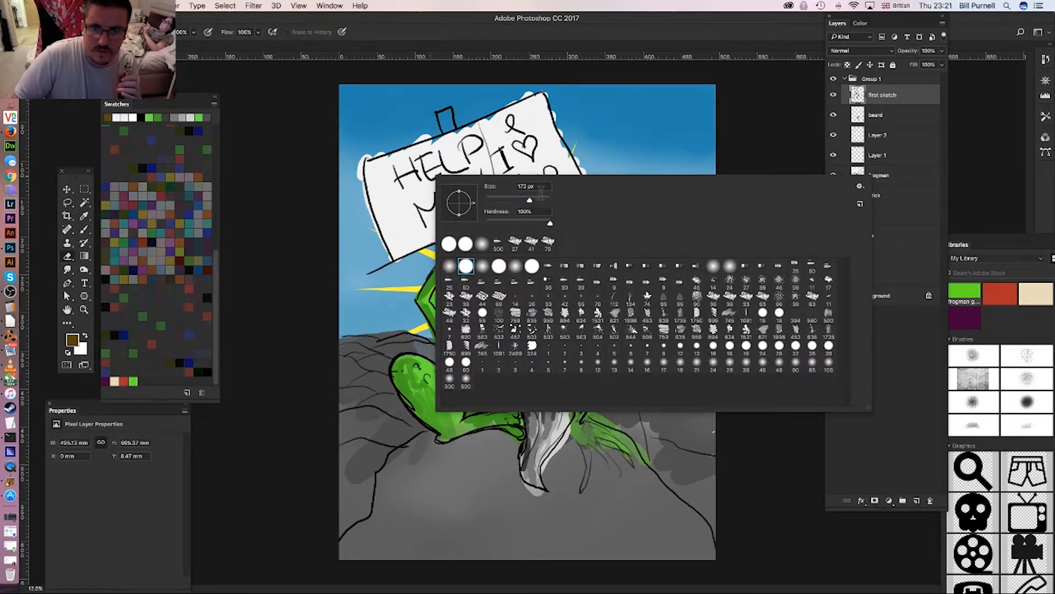
pyautogui.click(410, 173)
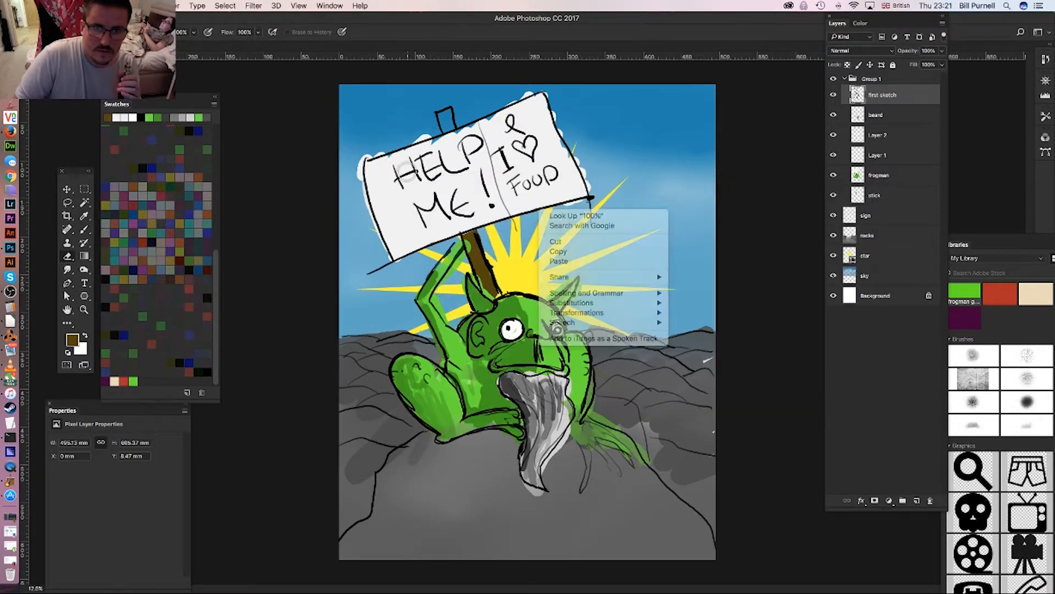
pyautogui.moveTo(416, 177)
pyautogui.mouseDown()
pyautogui.moveTo(401, 166)
pyautogui.moveTo(511, 134)
pyautogui.moveTo(516, 118)
pyautogui.moveTo(503, 129)
pyautogui.moveTo(510, 163)
pyautogui.mouseUp()
pyautogui.moveTo(549, 176)
pyautogui.mouseDown()
pyautogui.moveTo(483, 215)
pyautogui.moveTo(484, 165)
pyautogui.moveTo(466, 145)
pyautogui.moveTo(394, 171)
pyautogui.moveTo(450, 162)
pyautogui.moveTo(460, 169)
pyautogui.moveTo(430, 216)
pyautogui.moveTo(434, 229)
pyautogui.moveTo(471, 216)
pyautogui.moveTo(420, 197)
pyautogui.mouseUp()
pyautogui.moveTo(515, 158); pyautogui.dragTo(536, 138)
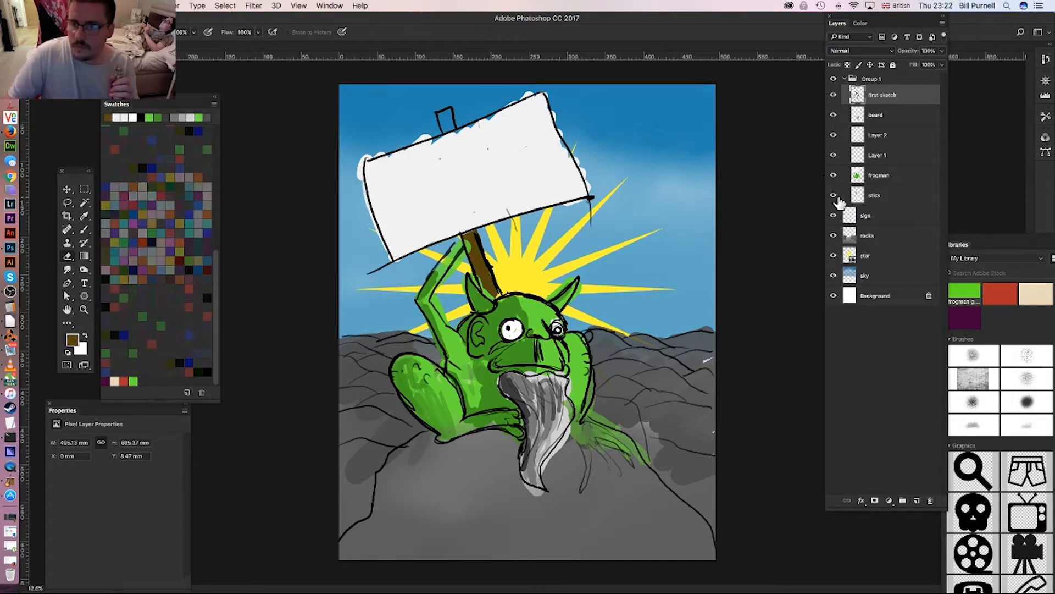
# - Paint the stick's end above the sign dark brown on the stick layer
pyautogui.click(861, 176)
pyautogui.click(879, 118)
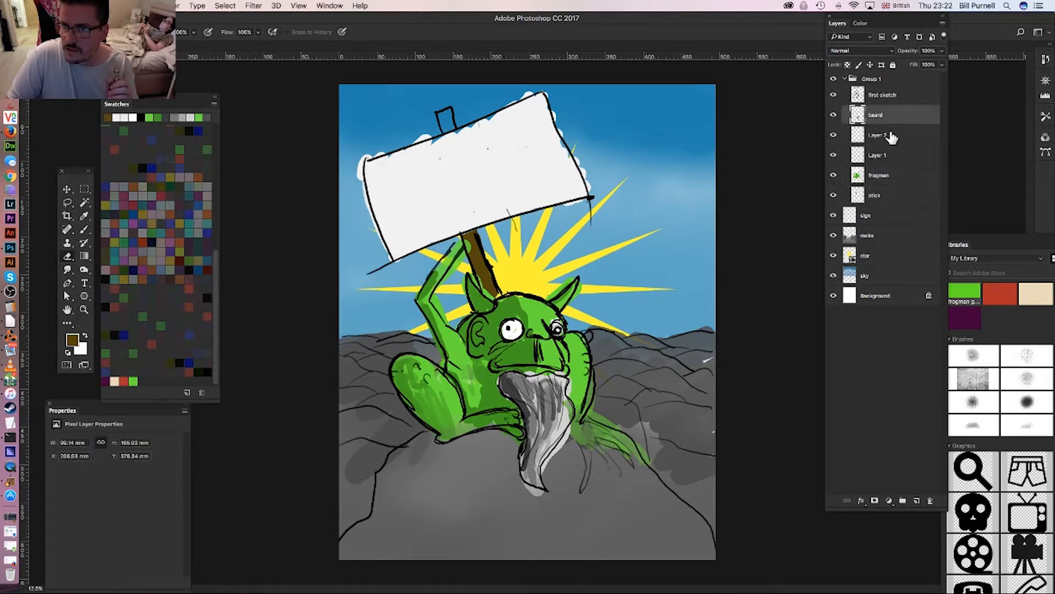
pyautogui.click(875, 197)
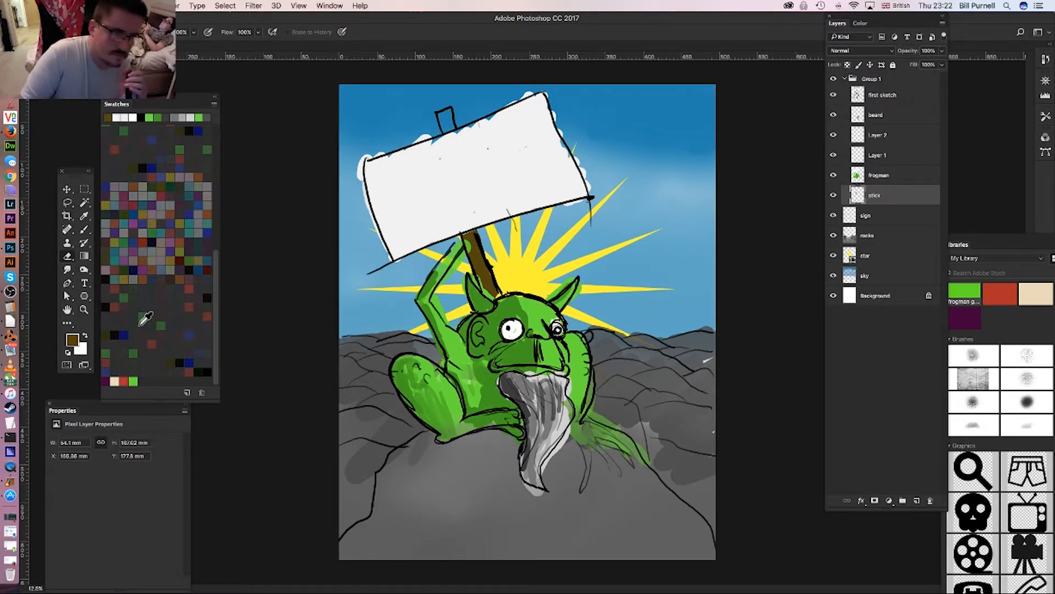
pyautogui.click(73, 339)
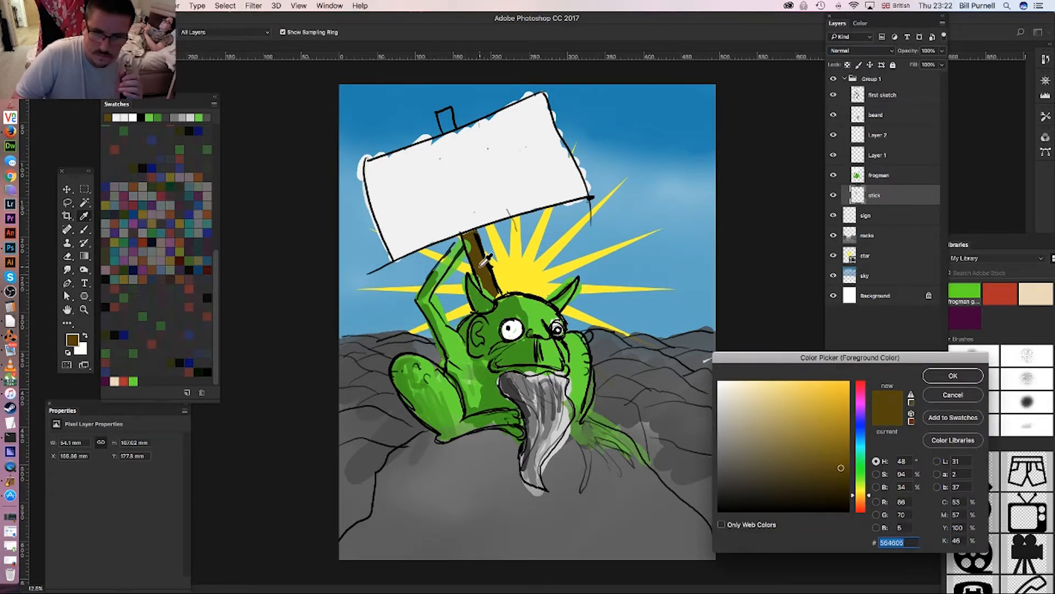
pyautogui.click(931, 375)
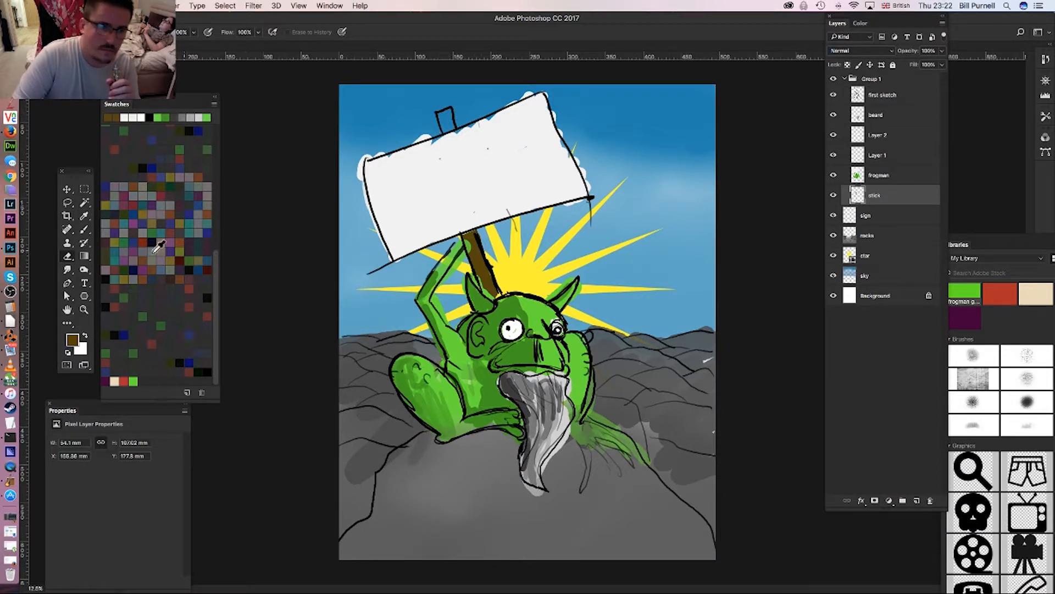
pyautogui.click(83, 229)
pyautogui.moveTo(460, 114); pyautogui.dragTo(445, 122)
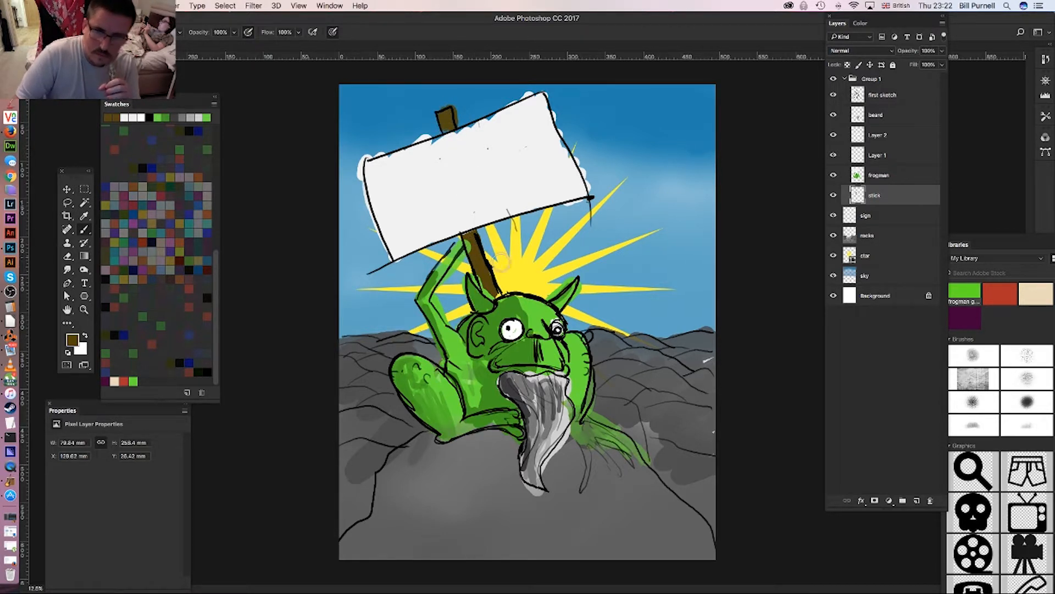
# - Move the stick layer above the frogman layer and check Layer 2 and frogman by toggling their visibility
pyautogui.moveTo(867, 201); pyautogui.dragTo(877, 177)
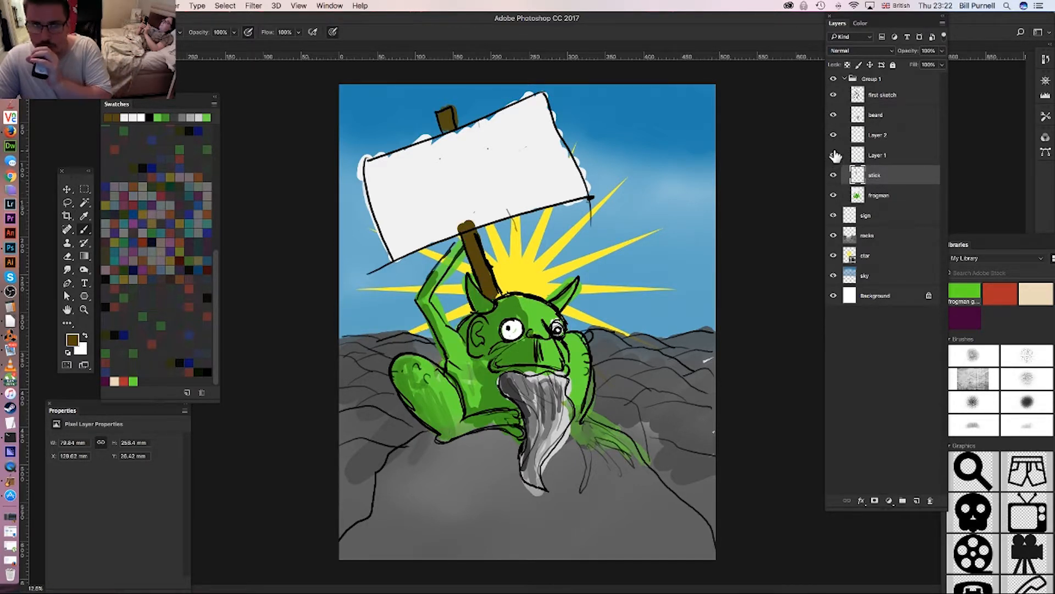
pyautogui.click(834, 135)
pyautogui.click(833, 136)
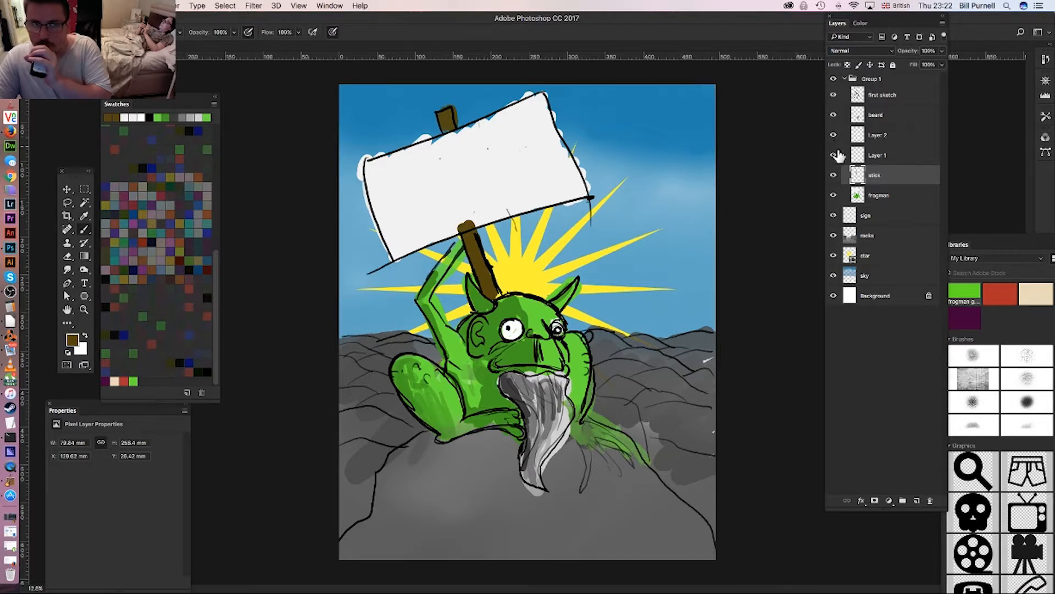
pyautogui.click(833, 197)
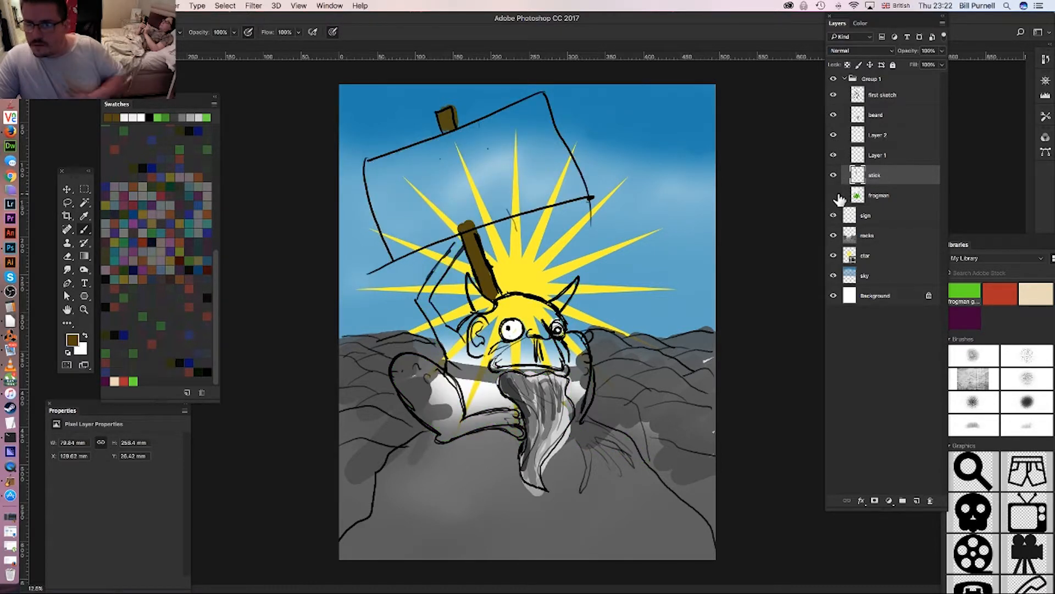
pyautogui.click(833, 197)
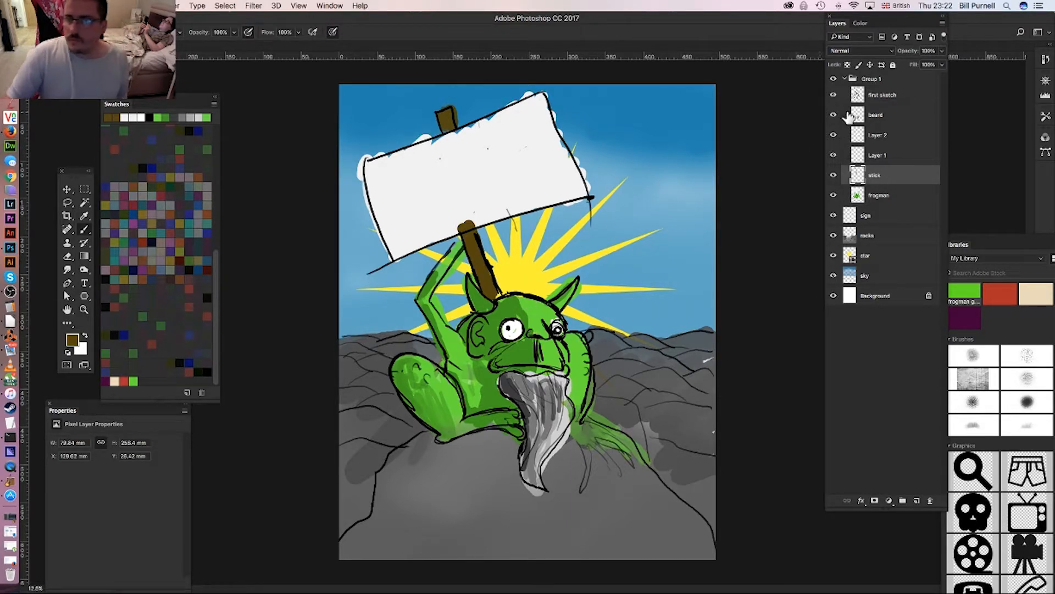
# - Select the first sketch layer and set the foreground colour to black #000000 for the brush
pyautogui.click(866, 98)
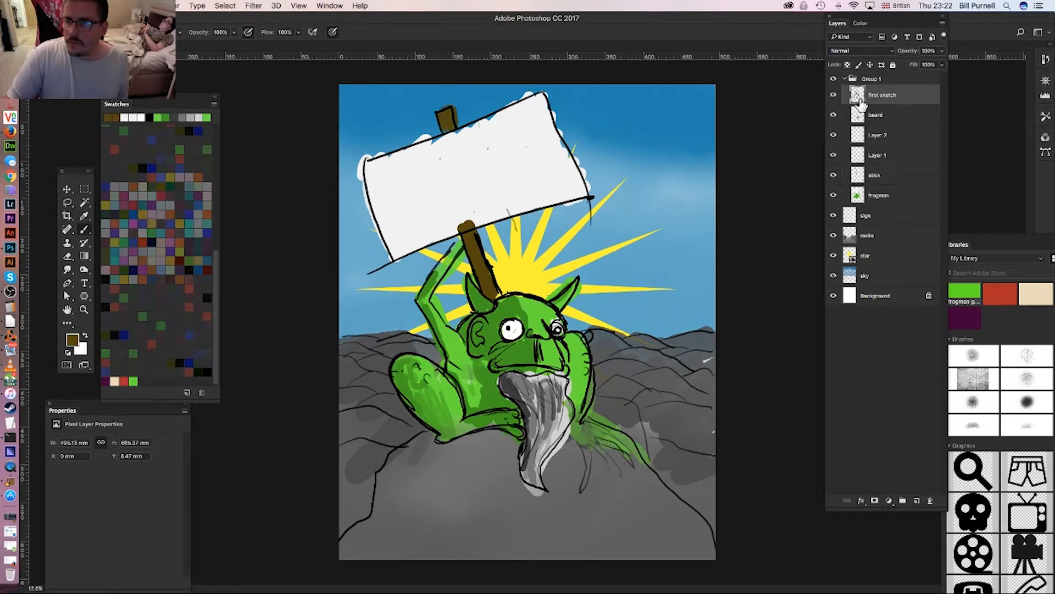
pyautogui.click(79, 340)
pyautogui.moveTo(756, 466); pyautogui.dragTo(691, 521)
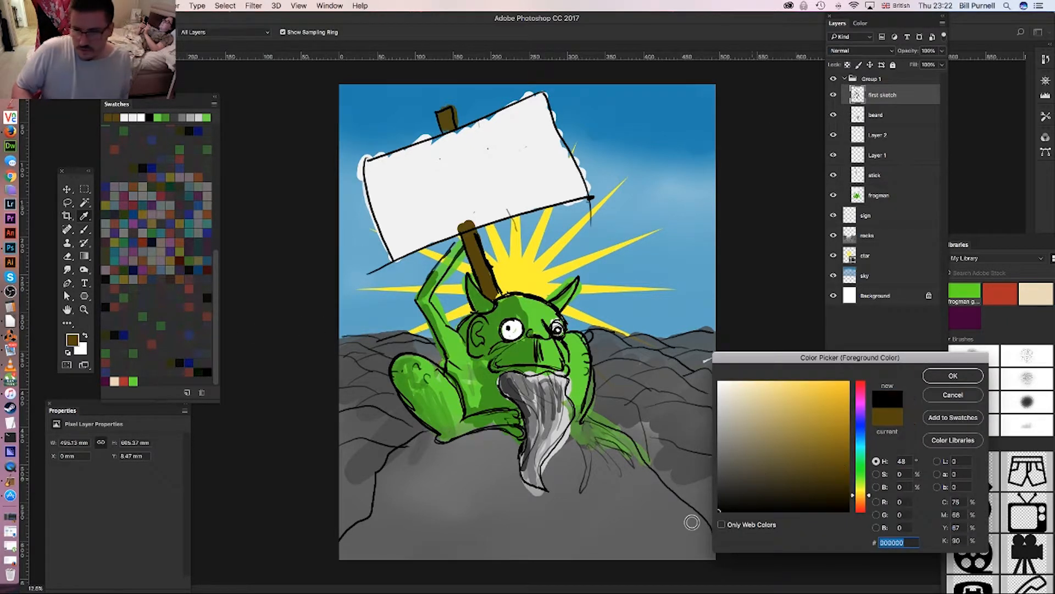
pyautogui.click(953, 376)
pyautogui.press('b')
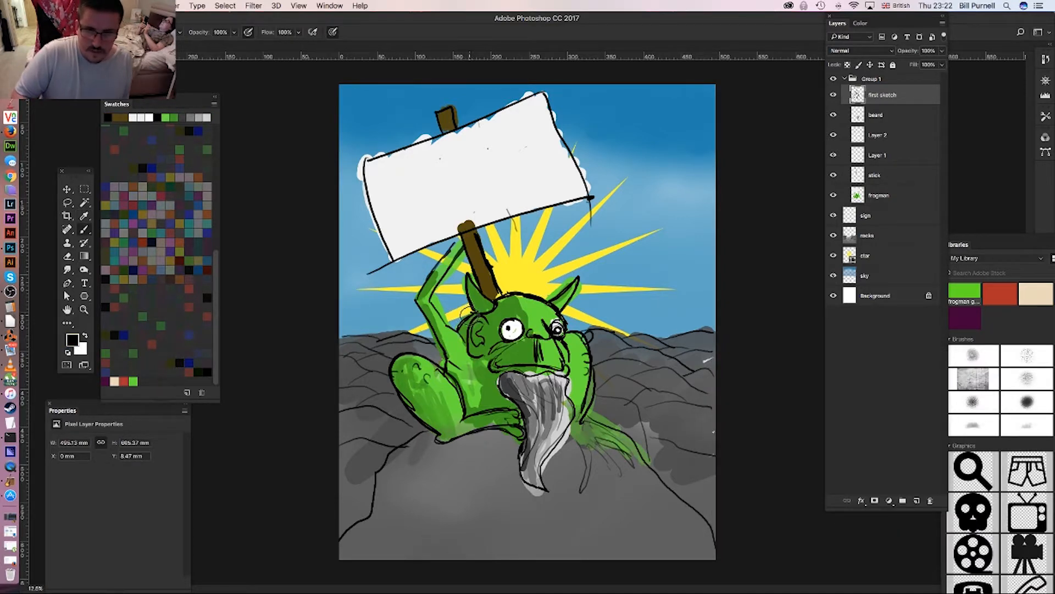
# - Use a smaller brush to thicken the black outlines of the frogman's body, horns and clawed foot and the front rock's upper edges
pyautogui.rightClick(467, 318)
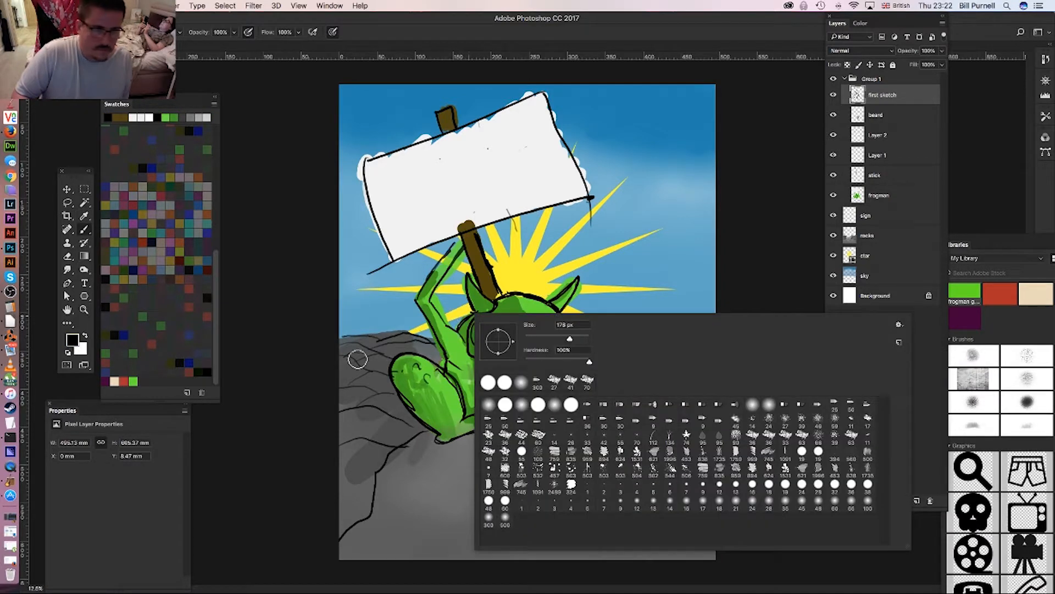
pyautogui.click(541, 338)
pyautogui.click(442, 251)
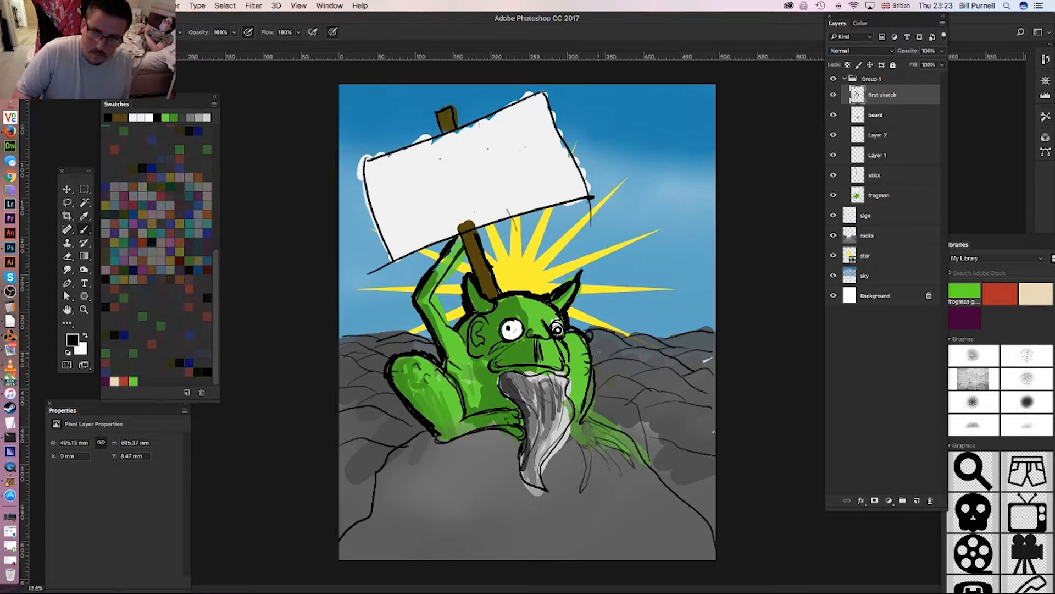
pyautogui.moveTo(598, 375)
pyautogui.mouseDown()
pyautogui.moveTo(587, 416)
pyautogui.moveTo(613, 428)
pyautogui.mouseUp()
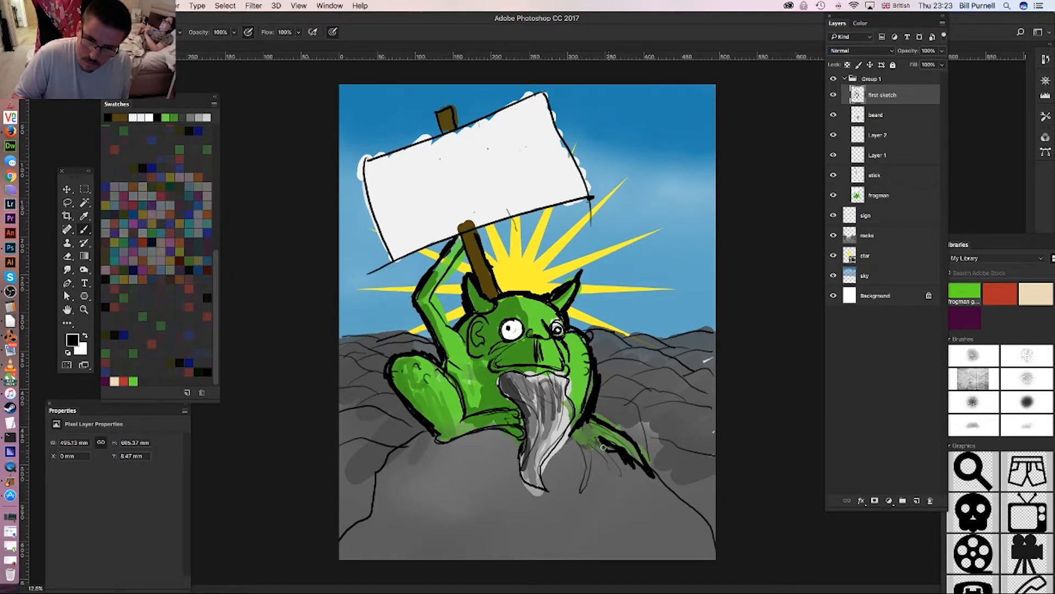
pyautogui.moveTo(584, 472); pyautogui.dragTo(577, 440)
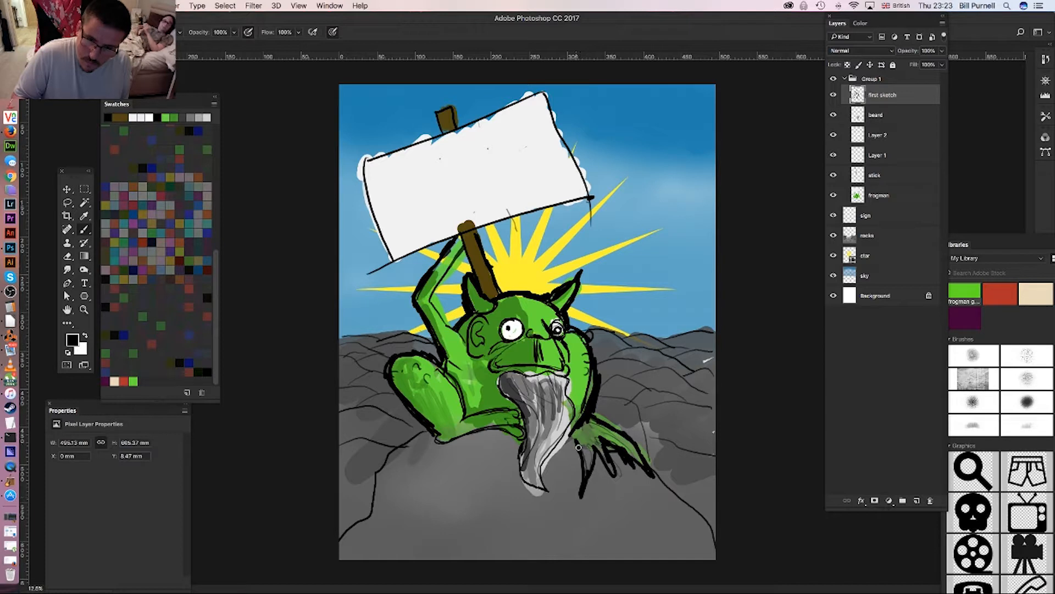
pyautogui.moveTo(650, 476); pyautogui.dragTo(693, 502)
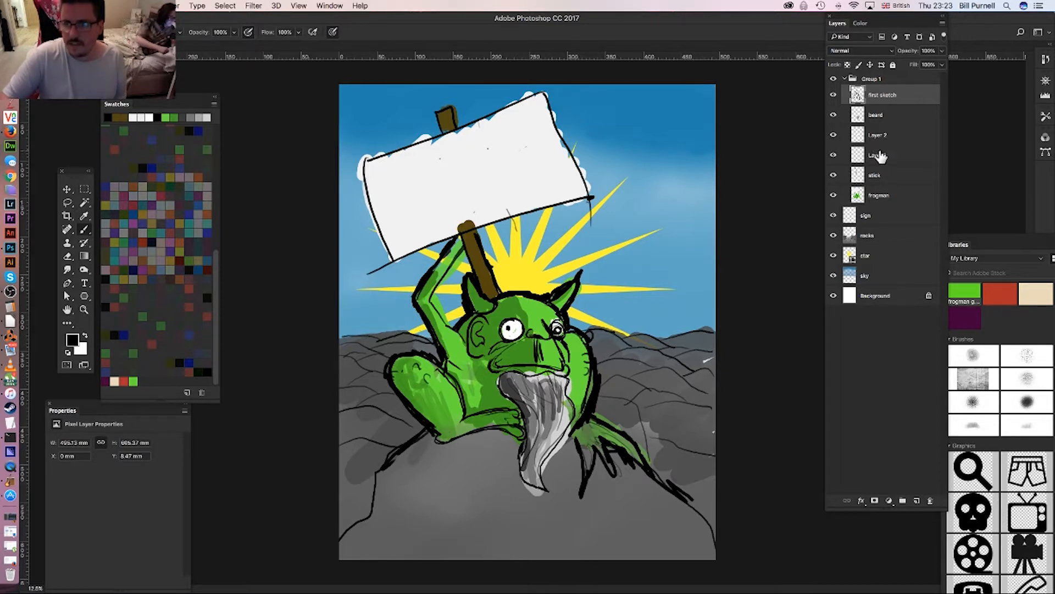
# - Toggle the star and rocks layers' visibility to examine what each contains, and select the rocks layer
pyautogui.click(869, 277)
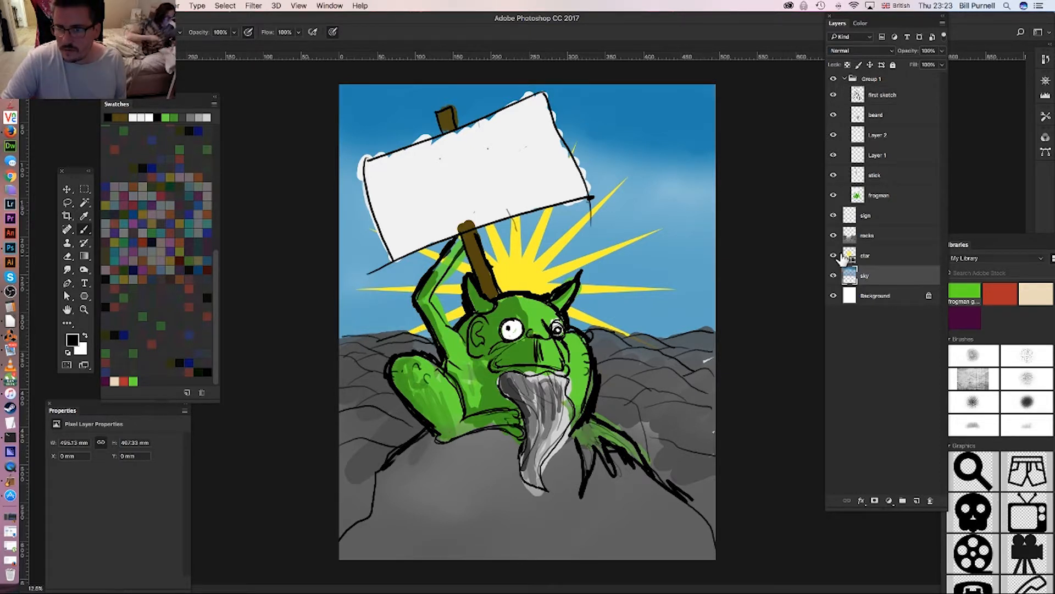
pyautogui.click(834, 255)
pyautogui.click(834, 256)
pyautogui.click(834, 236)
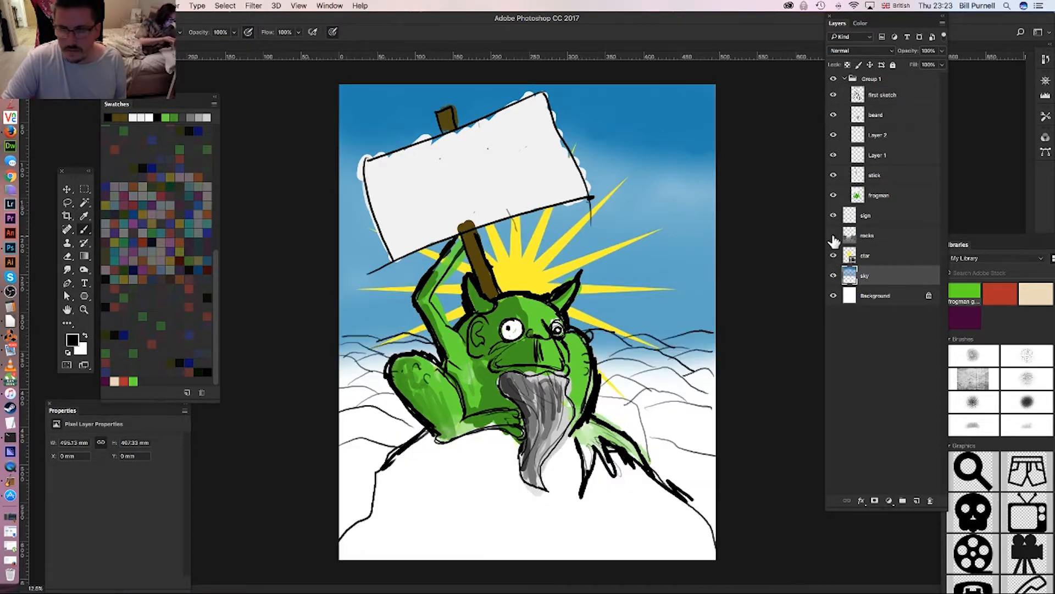
pyautogui.click(834, 237)
pyautogui.click(850, 236)
pyautogui.click(834, 237)
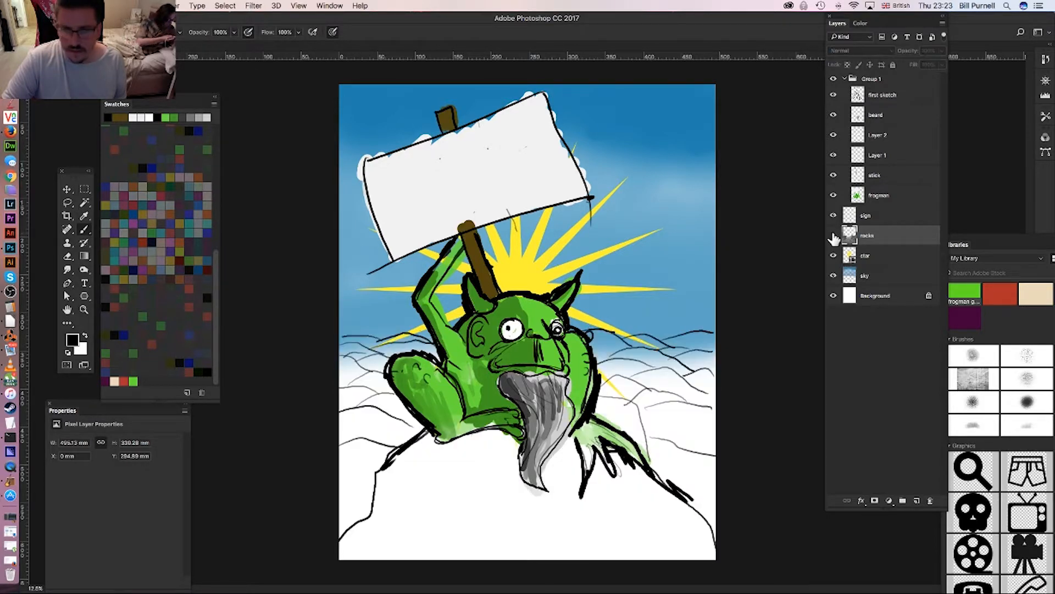
pyautogui.click(835, 236)
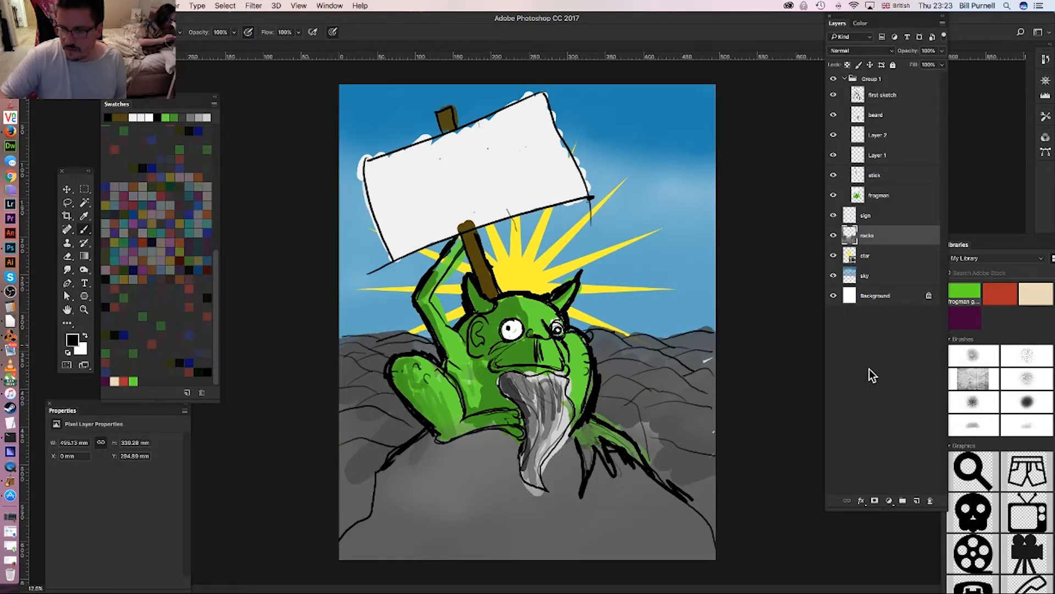
# - Add a new layer named shadow directly above the rocks layer
pyautogui.click(916, 501)
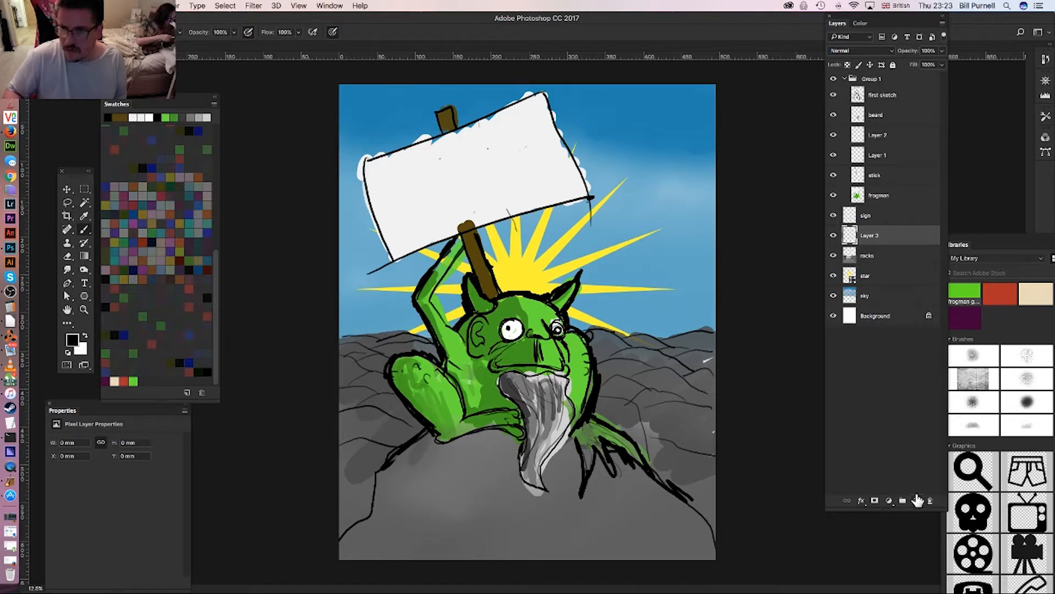
pyautogui.doubleClick(870, 236)
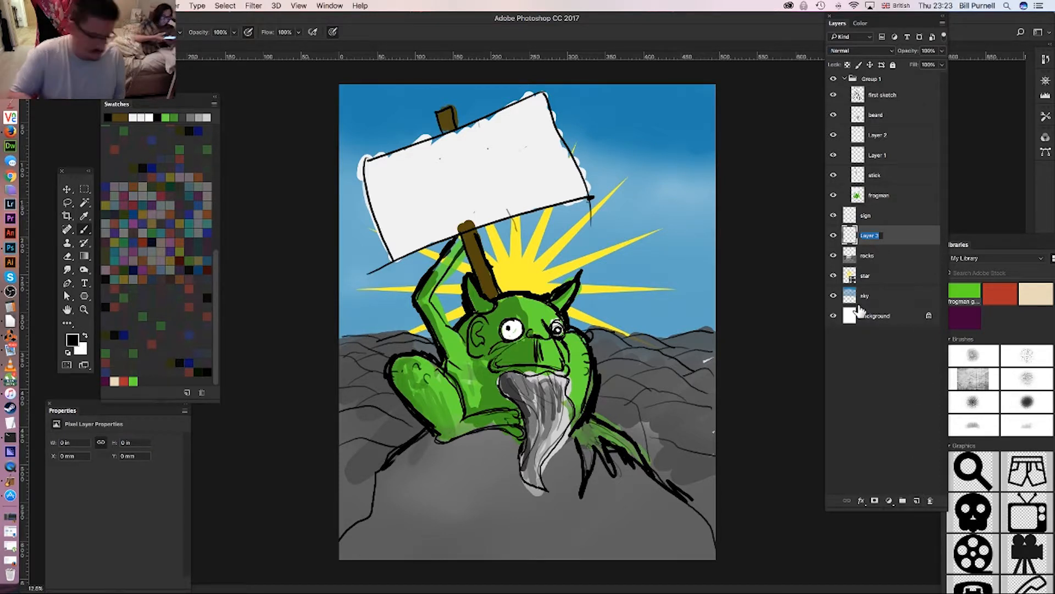
pyautogui.write('r')
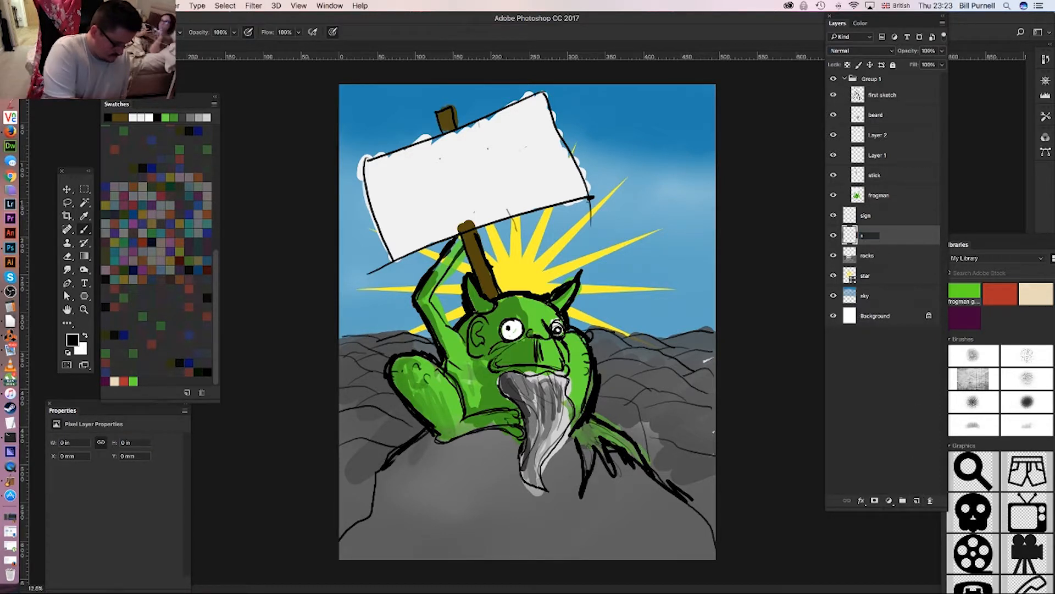
pyautogui.write('had')
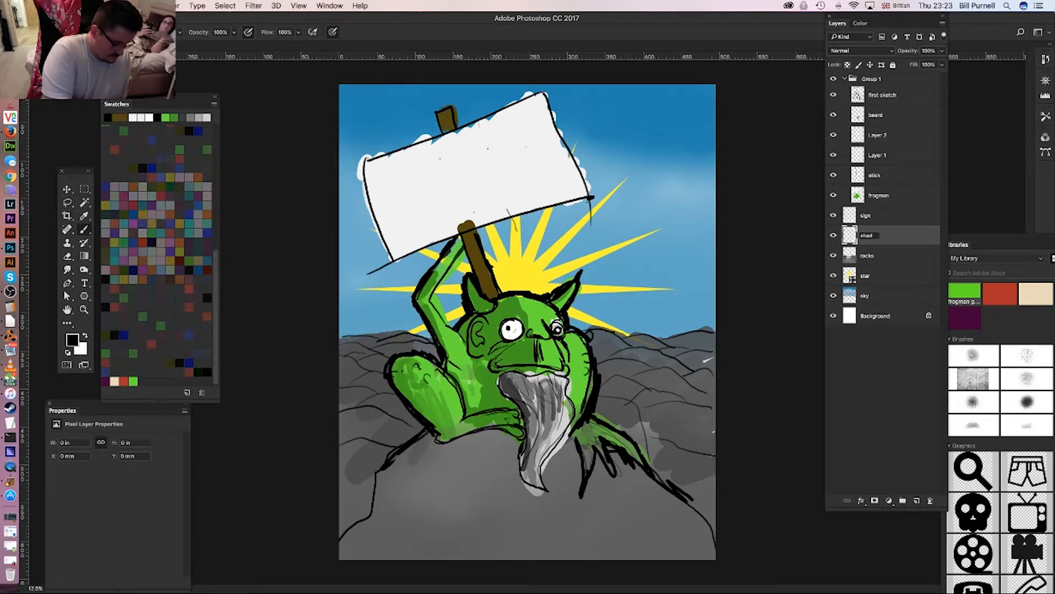
pyautogui.write('o')
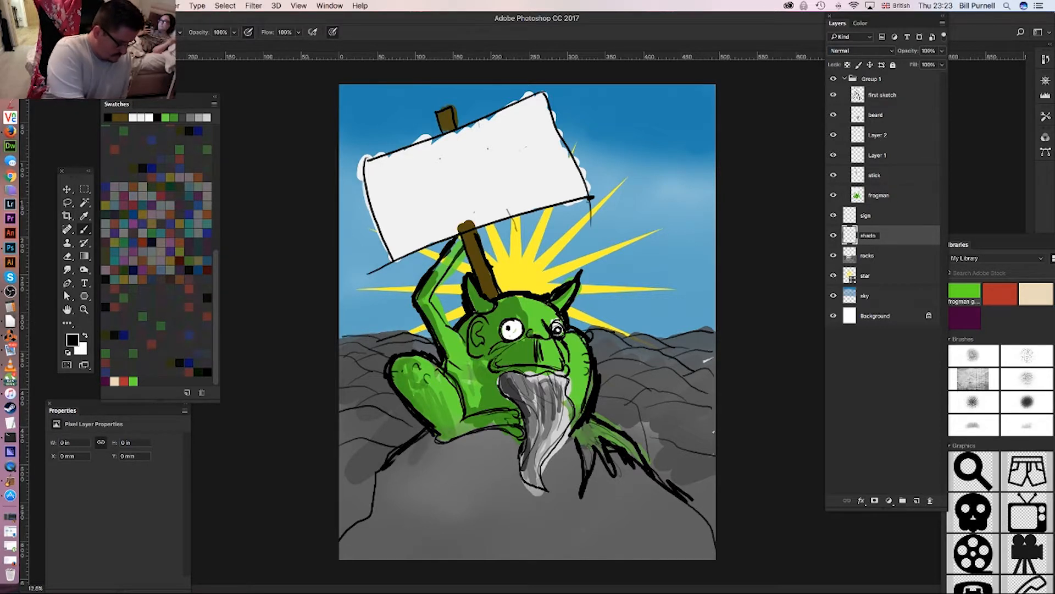
pyautogui.write('w')
pyautogui.press('Return')
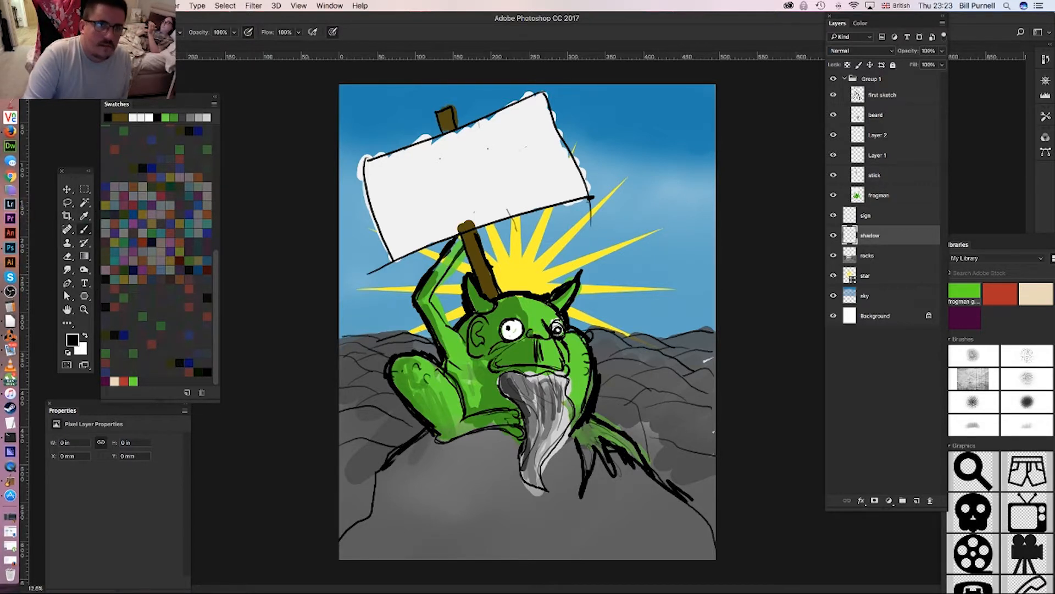
# - Reduce the brush opacity so that its black strokes are semi-transparent
pyautogui.click(233, 32)
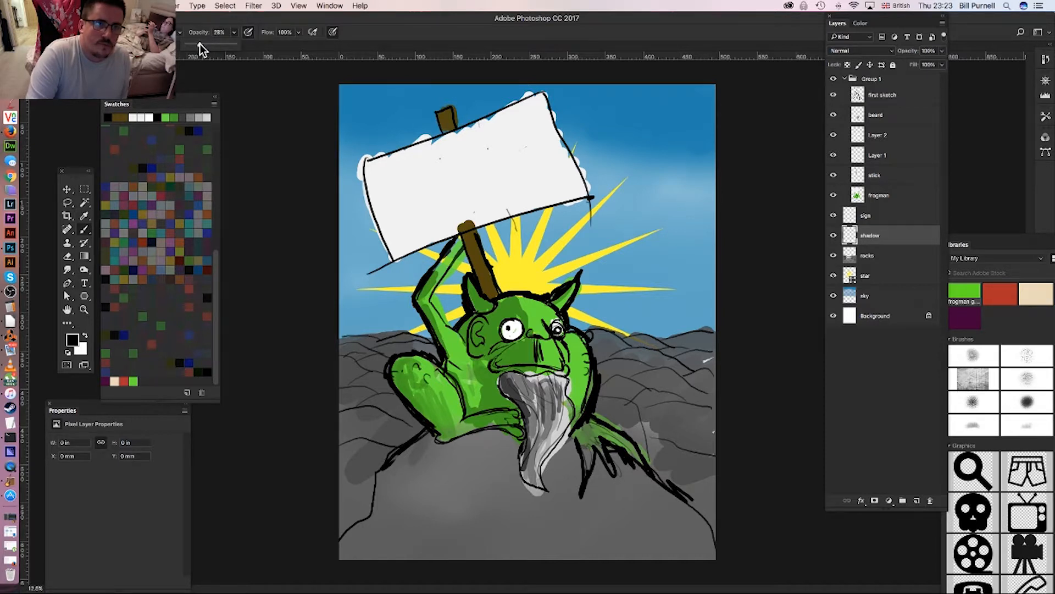
pyautogui.moveTo(202, 43); pyautogui.dragTo(202, 43)
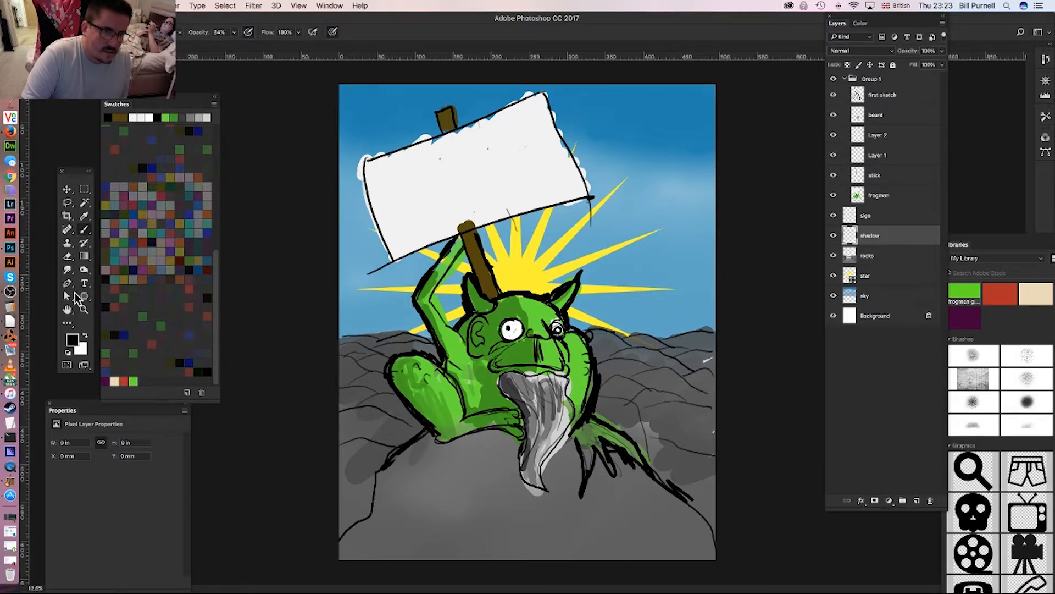
# - Enlarge the hard round brush to 444 px for shading the front rock
pyautogui.rightClick(483, 424)
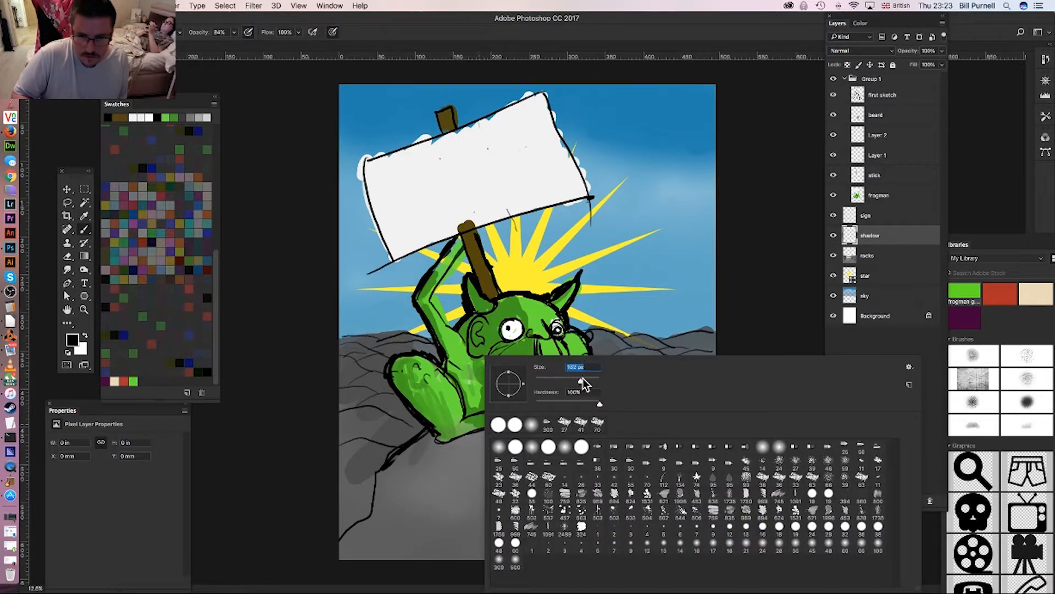
pyautogui.moveTo(558, 381); pyautogui.dragTo(593, 379)
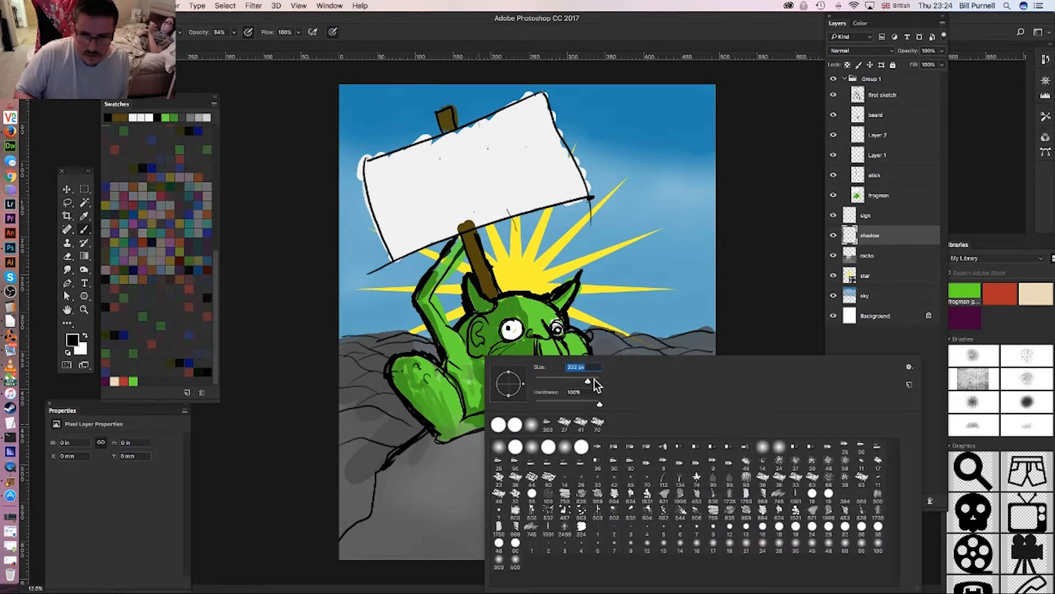
pyautogui.moveTo(444, 446); pyautogui.dragTo(407, 446)
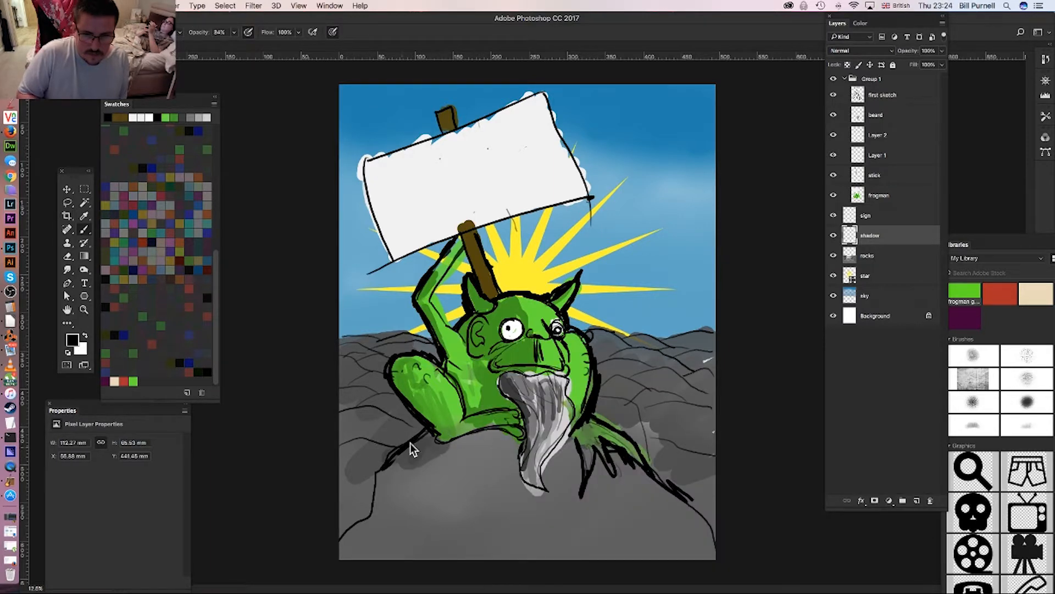
pyautogui.rightClick(410, 442)
# - Reselect the shadow layer, collapse Group 1, and toggle the visibility of both to examine what each contains
pyautogui.click(880, 256)
pyautogui.click(879, 255)
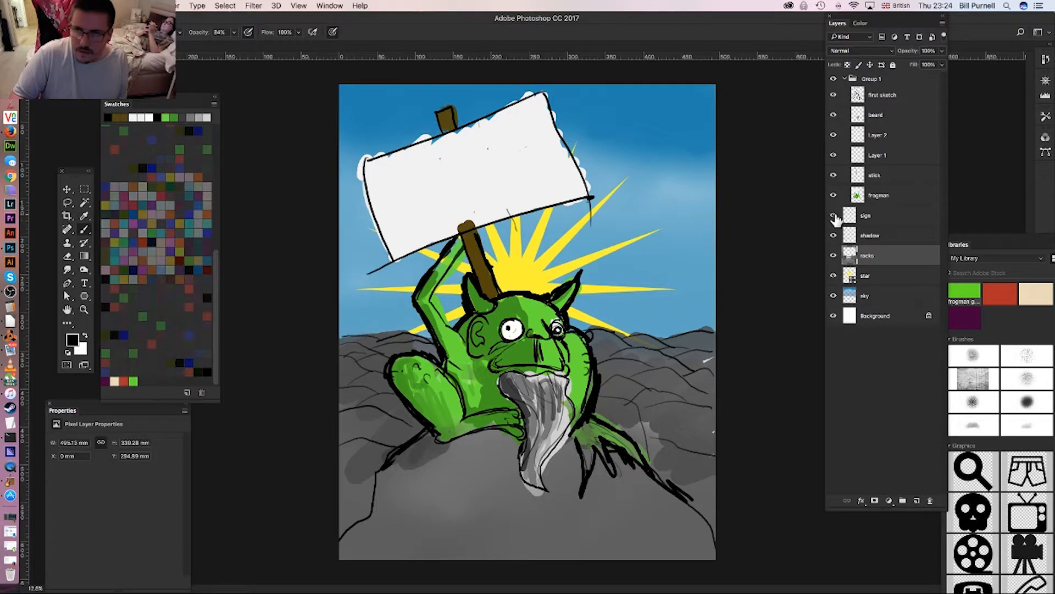
pyautogui.click(861, 239)
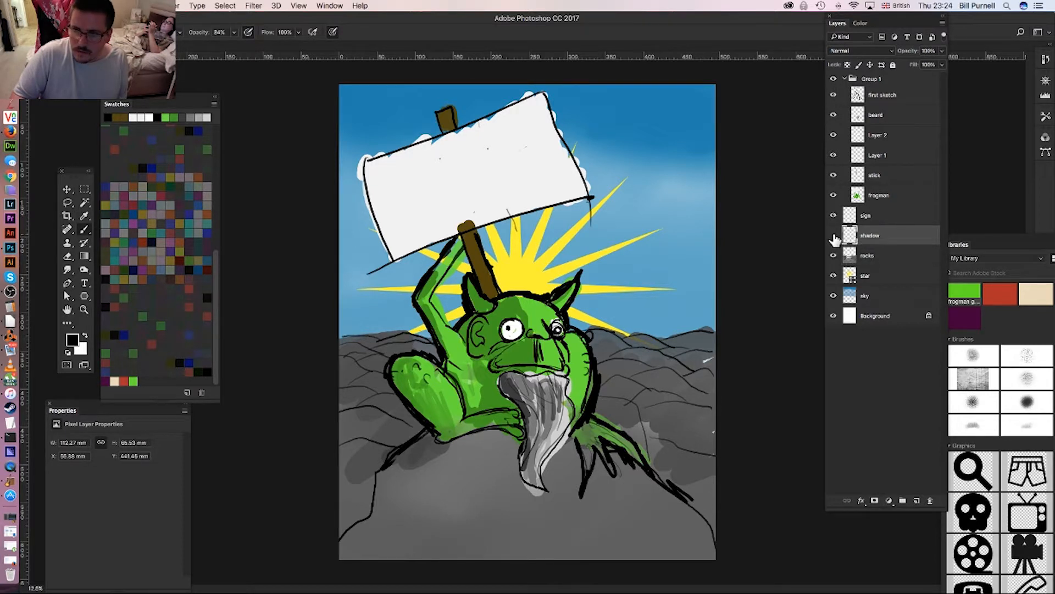
pyautogui.click(834, 237)
pyautogui.click(833, 237)
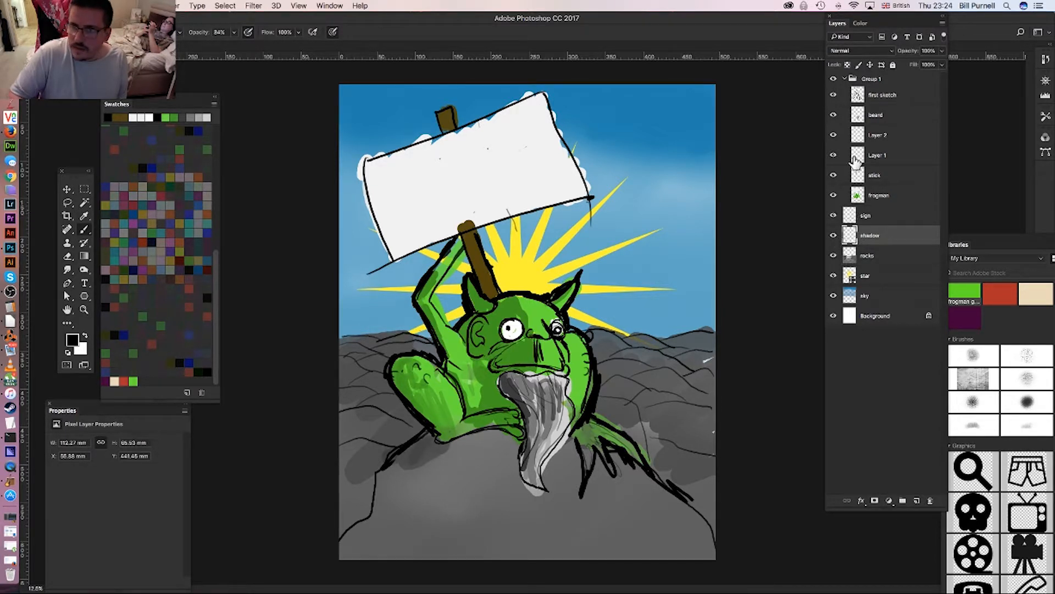
pyautogui.click(846, 79)
pyautogui.click(834, 80)
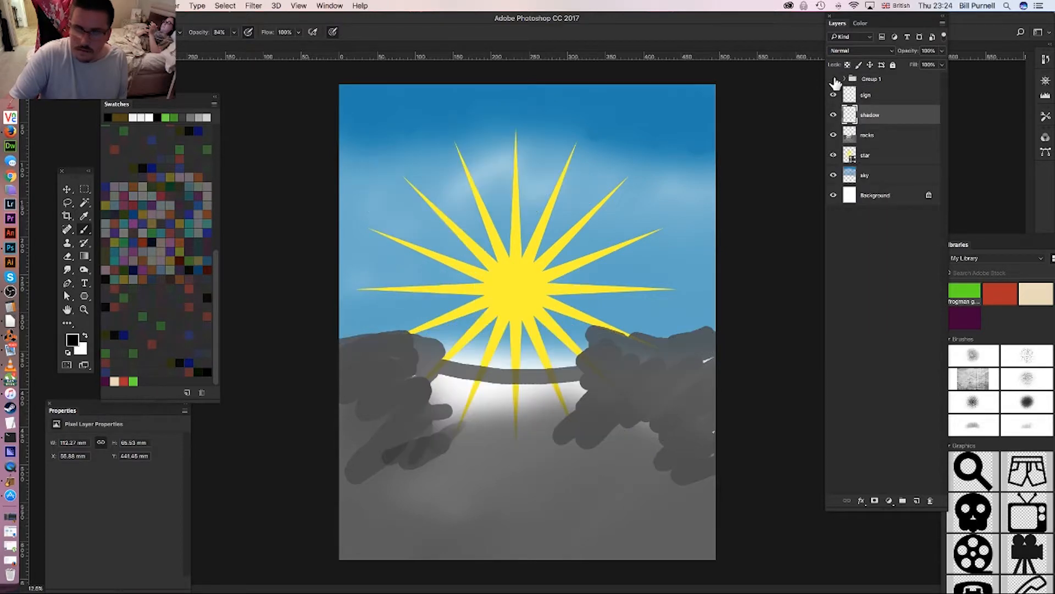
pyautogui.click(833, 79)
pyautogui.click(834, 79)
pyautogui.click(834, 80)
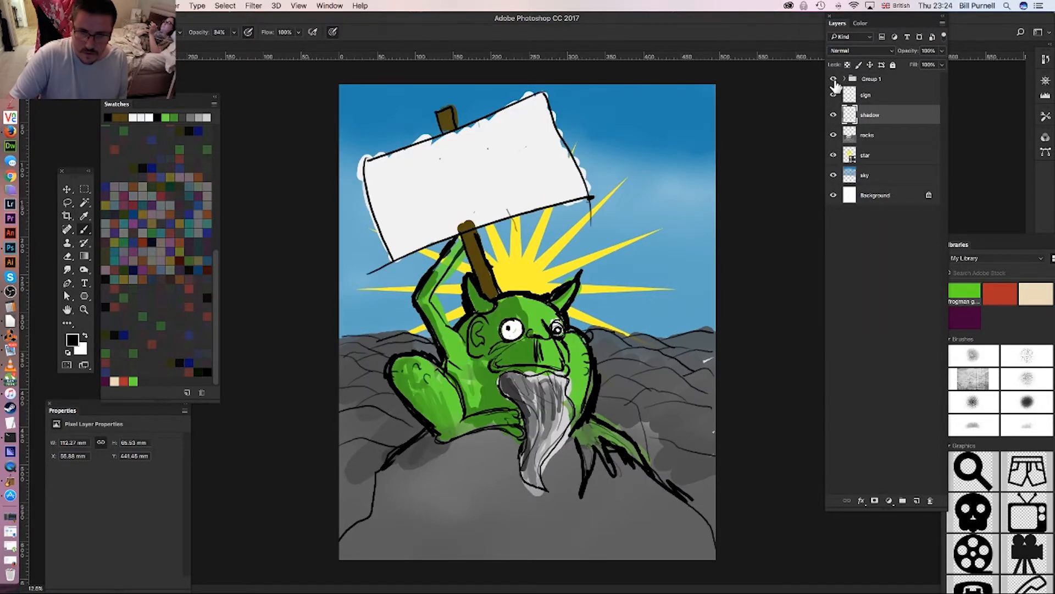
pyautogui.click(834, 114)
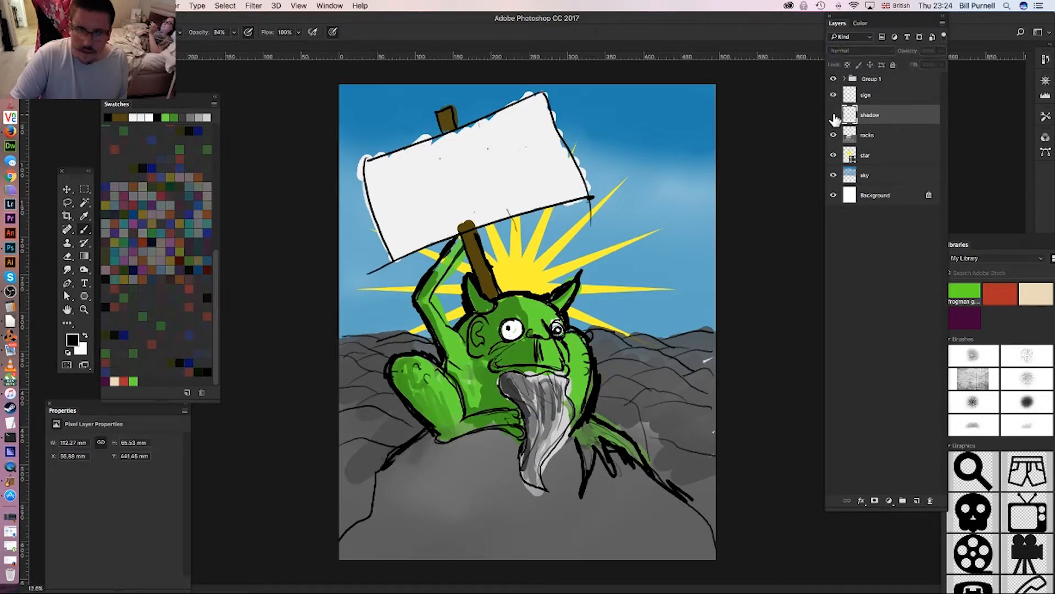
pyautogui.click(833, 115)
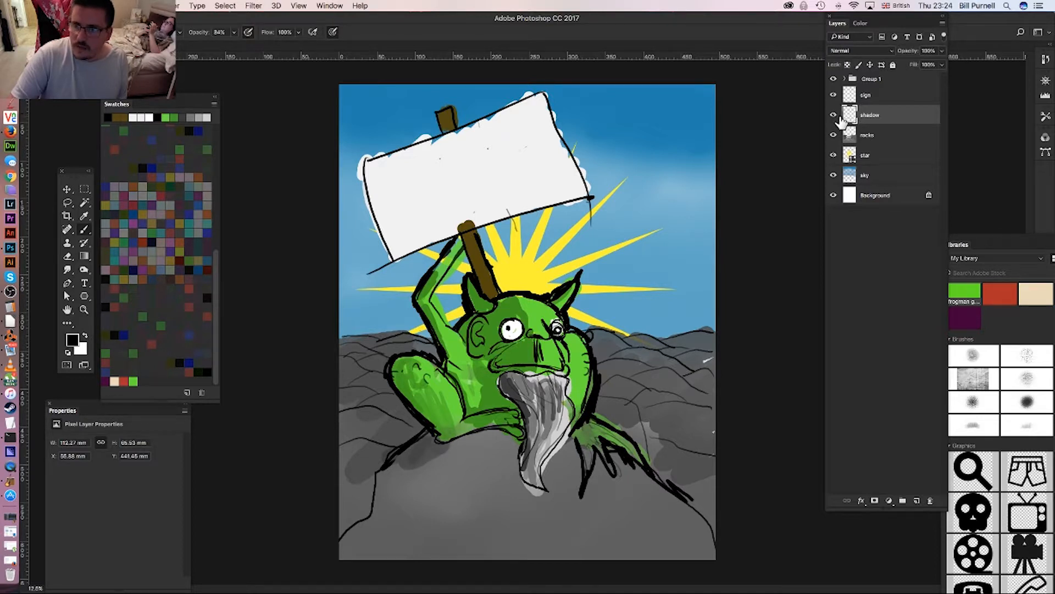
# - Paint broad semi-transparent black shadows on the front rock beneath the frogman, and toggle the shadow layer to compare
pyautogui.moveTo(410, 467)
pyautogui.mouseDown()
pyautogui.moveTo(366, 481)
pyautogui.moveTo(361, 471)
pyautogui.moveTo(395, 462)
pyautogui.moveTo(379, 481)
pyautogui.moveTo(397, 484)
pyautogui.moveTo(473, 445)
pyautogui.moveTo(567, 477)
pyautogui.moveTo(642, 468)
pyautogui.moveTo(560, 487)
pyautogui.moveTo(518, 482)
pyautogui.moveTo(520, 467)
pyautogui.moveTo(478, 481)
pyautogui.moveTo(458, 473)
pyautogui.moveTo(493, 428)
pyautogui.moveTo(467, 441)
pyautogui.moveTo(534, 413)
pyautogui.moveTo(551, 446)
pyautogui.moveTo(583, 454)
pyautogui.moveTo(630, 441)
pyautogui.moveTo(635, 462)
pyautogui.moveTo(611, 483)
pyautogui.moveTo(562, 462)
pyautogui.moveTo(623, 484)
pyautogui.moveTo(575, 538)
pyautogui.moveTo(647, 494)
pyautogui.moveTo(613, 507)
pyautogui.moveTo(602, 493)
pyautogui.moveTo(524, 491)
pyautogui.moveTo(387, 553)
pyautogui.moveTo(405, 529)
pyautogui.moveTo(381, 523)
pyautogui.moveTo(394, 501)
pyautogui.moveTo(372, 500)
pyautogui.moveTo(416, 465)
pyautogui.moveTo(416, 476)
pyautogui.moveTo(393, 473)
pyautogui.moveTo(420, 494)
pyautogui.moveTo(479, 478)
pyautogui.moveTo(507, 495)
pyautogui.moveTo(506, 523)
pyautogui.moveTo(561, 523)
pyautogui.moveTo(580, 535)
pyautogui.moveTo(652, 457)
pyautogui.moveTo(634, 488)
pyautogui.moveTo(639, 513)
pyautogui.moveTo(610, 549)
pyautogui.moveTo(594, 526)
pyautogui.moveTo(537, 510)
pyautogui.moveTo(450, 515)
pyautogui.moveTo(478, 500)
pyautogui.moveTo(500, 515)
pyautogui.moveTo(609, 504)
pyautogui.moveTo(487, 444)
pyautogui.moveTo(446, 456)
pyautogui.moveTo(498, 438)
pyautogui.mouseUp()
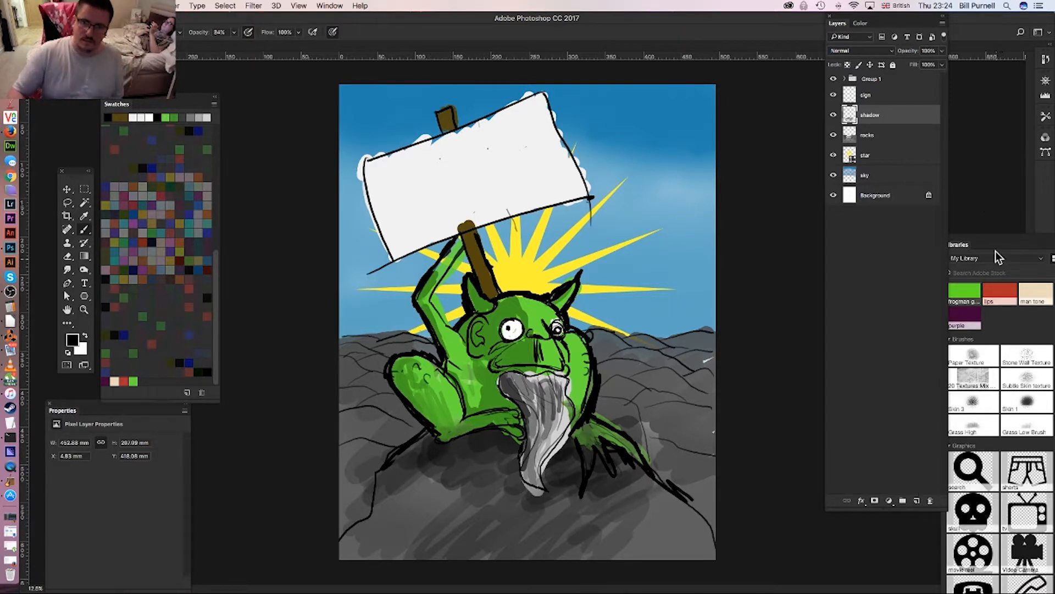
pyautogui.click(834, 115)
pyautogui.click(834, 115)
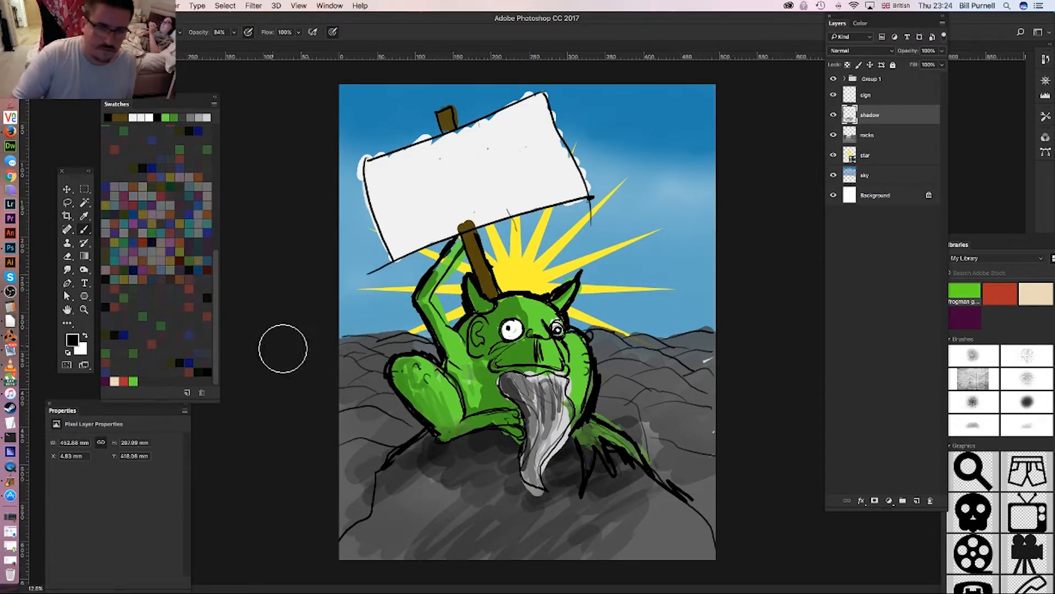
# - Use a much smaller brush to paint semi-transparent shadow strokes over the background rocks on both sides of the frogman
pyautogui.rightClick(363, 344)
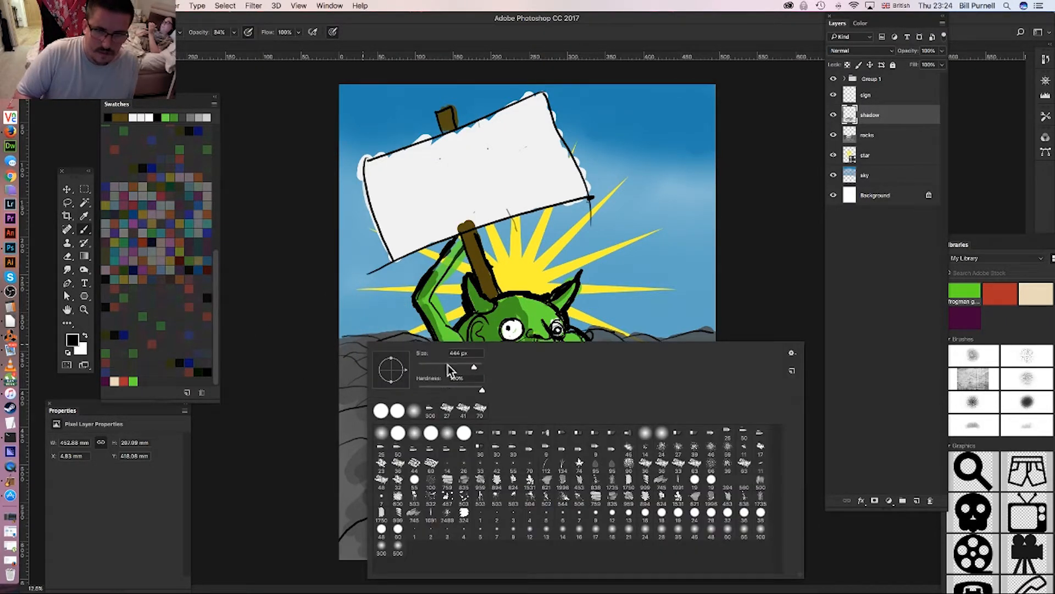
pyautogui.press('Return')
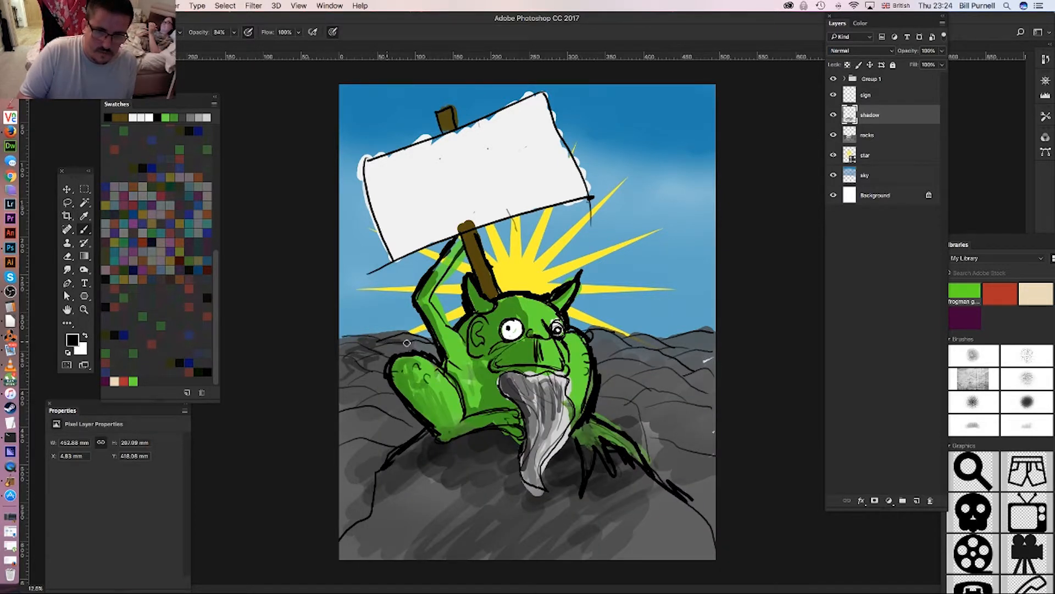
pyautogui.moveTo(373, 376)
pyautogui.mouseDown()
pyautogui.moveTo(389, 391)
pyautogui.moveTo(342, 413)
pyautogui.moveTo(399, 424)
pyautogui.moveTo(381, 439)
pyautogui.moveTo(411, 430)
pyautogui.moveTo(369, 414)
pyautogui.moveTo(339, 429)
pyautogui.moveTo(349, 452)
pyautogui.moveTo(418, 436)
pyautogui.mouseUp()
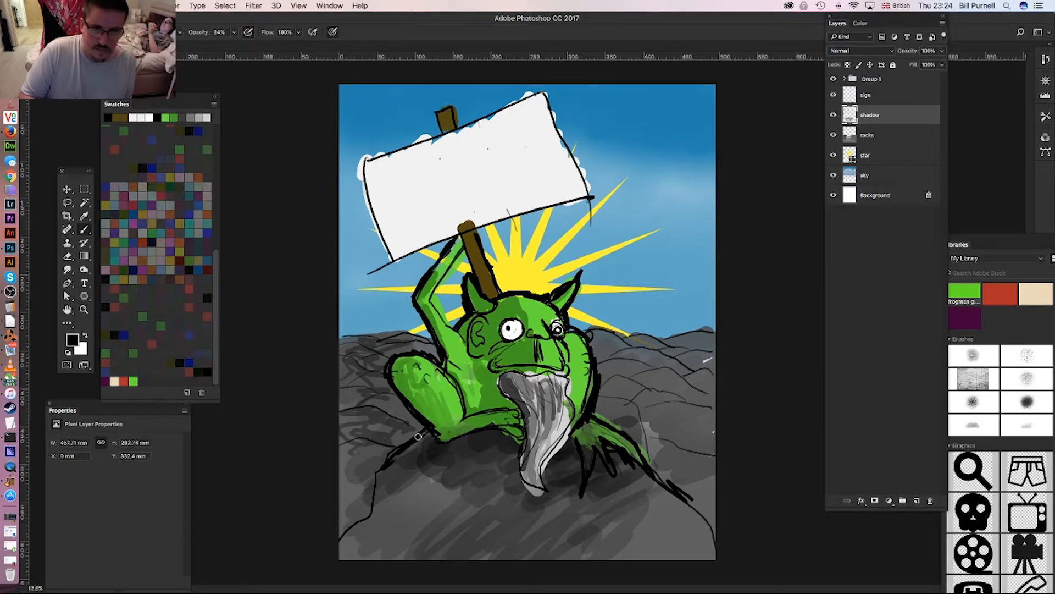
pyautogui.moveTo(677, 363)
pyautogui.mouseDown()
pyautogui.moveTo(653, 379)
pyautogui.moveTo(696, 385)
pyautogui.moveTo(711, 370)
pyautogui.moveTo(709, 355)
pyautogui.moveTo(656, 340)
pyautogui.moveTo(718, 332)
pyautogui.mouseUp()
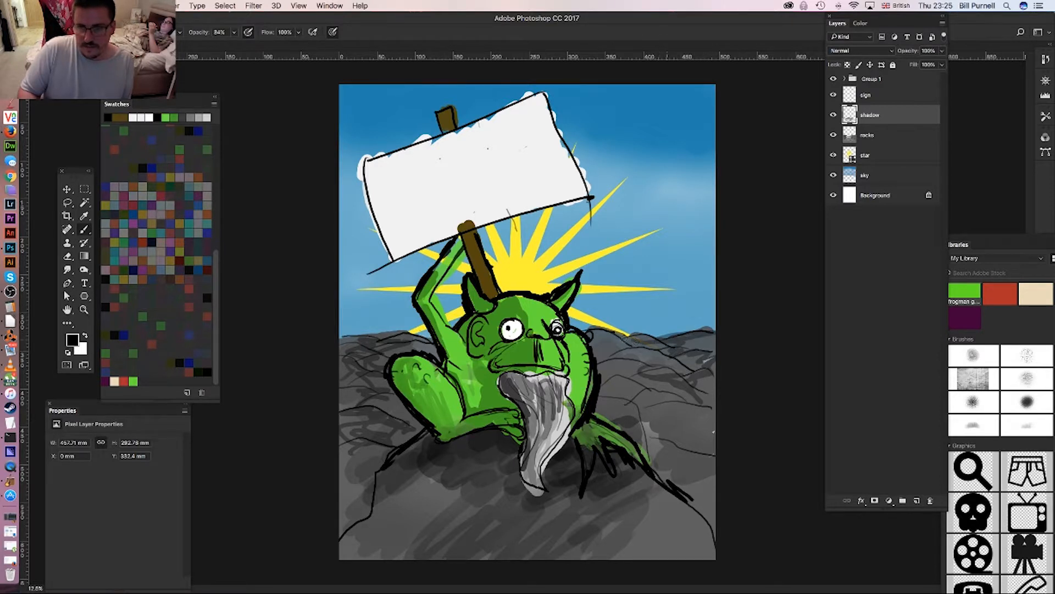
pyautogui.moveTo(685, 395)
pyautogui.mouseDown()
pyautogui.moveTo(690, 409)
pyautogui.moveTo(648, 401)
pyautogui.mouseUp()
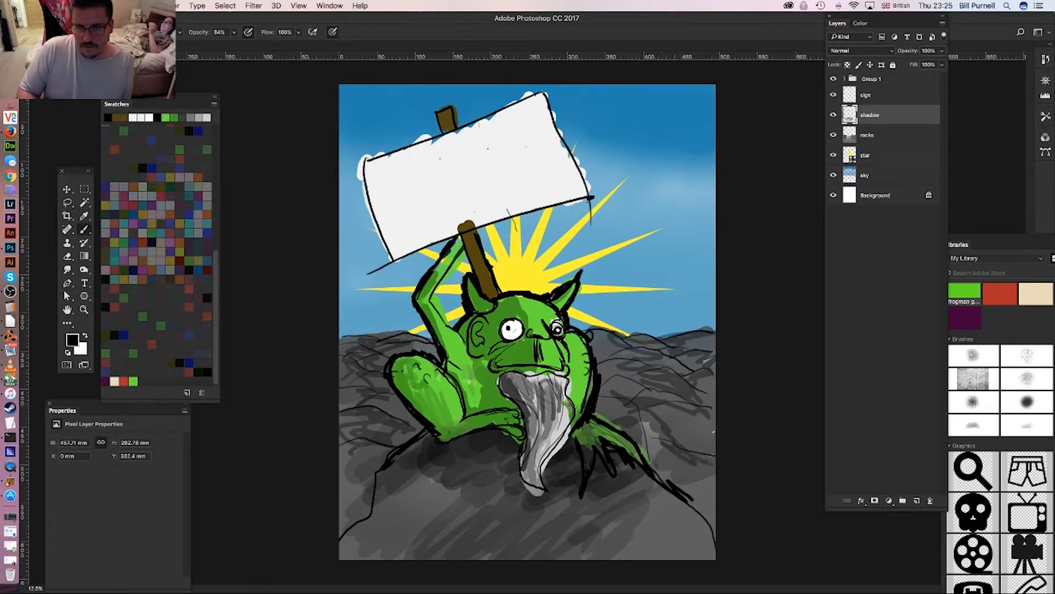
pyautogui.moveTo(711, 464); pyautogui.dragTo(651, 430)
pyautogui.moveTo(650, 392); pyautogui.dragTo(640, 344)
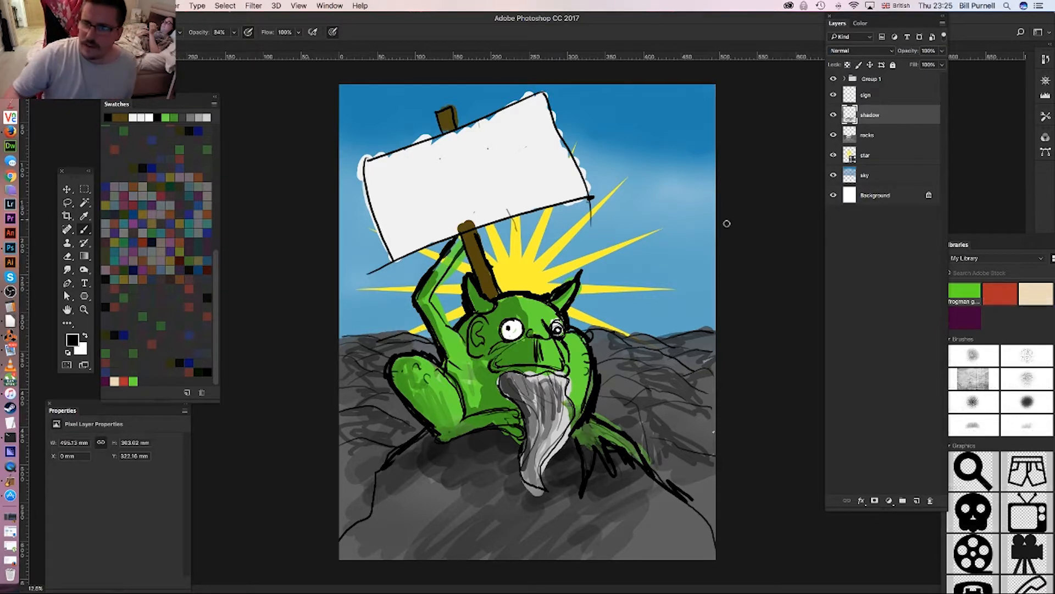
# - Expand Group 1, toggle its layers' visibility one by one to examine their contents, and select the frogman layer
pyautogui.click(845, 80)
pyautogui.click(834, 95)
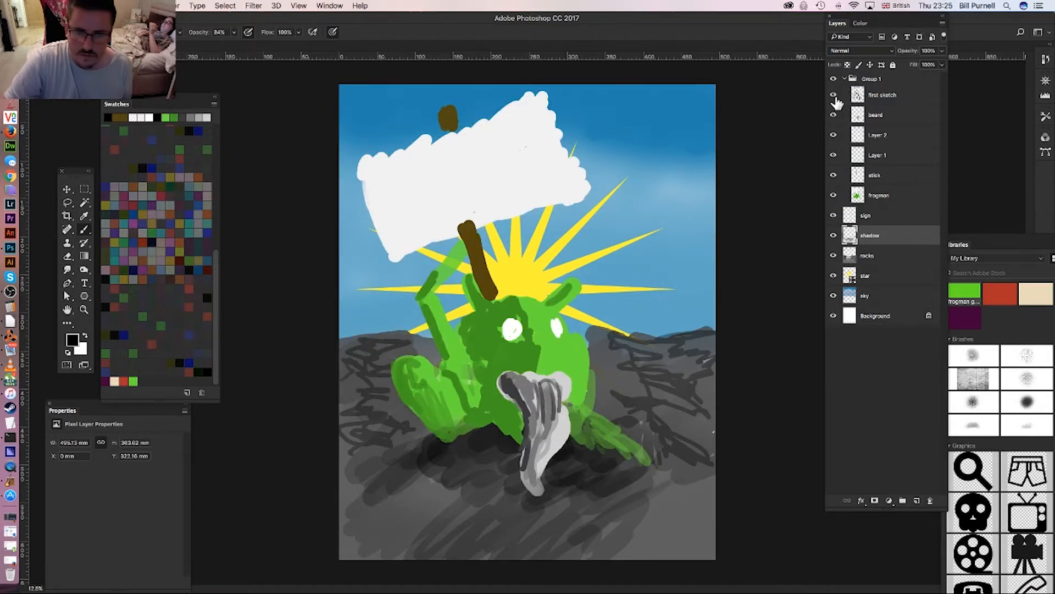
pyautogui.click(834, 96)
pyautogui.click(833, 115)
pyautogui.click(833, 114)
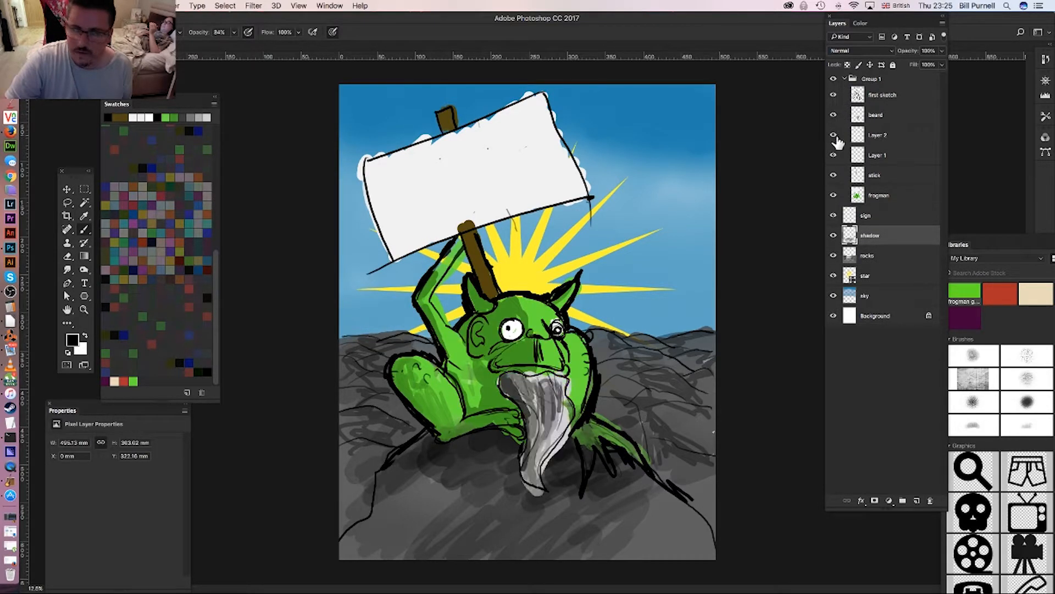
pyautogui.click(833, 135)
pyautogui.click(834, 136)
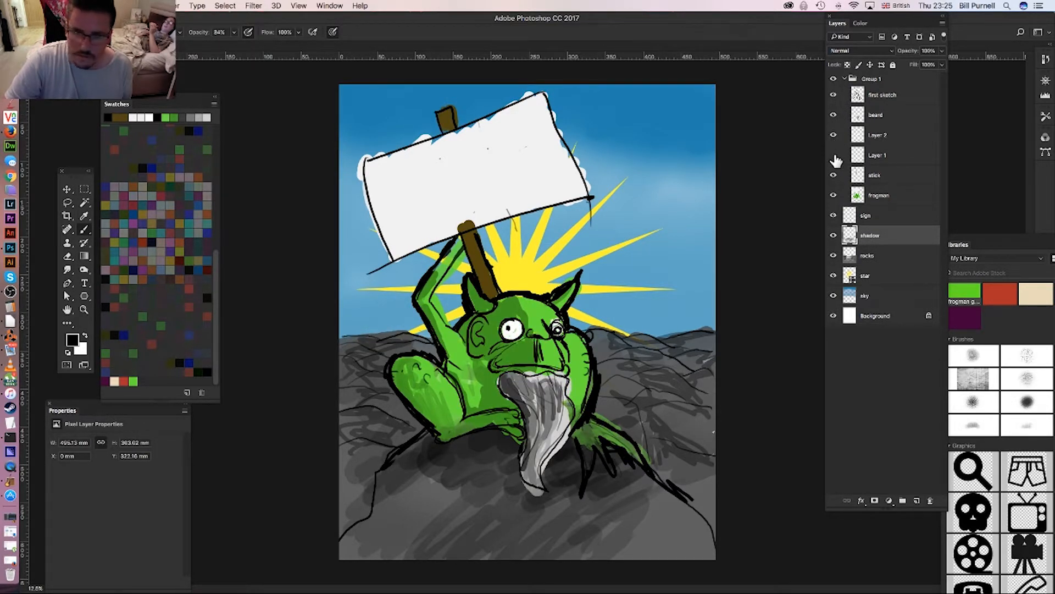
pyautogui.click(834, 175)
pyautogui.click(833, 175)
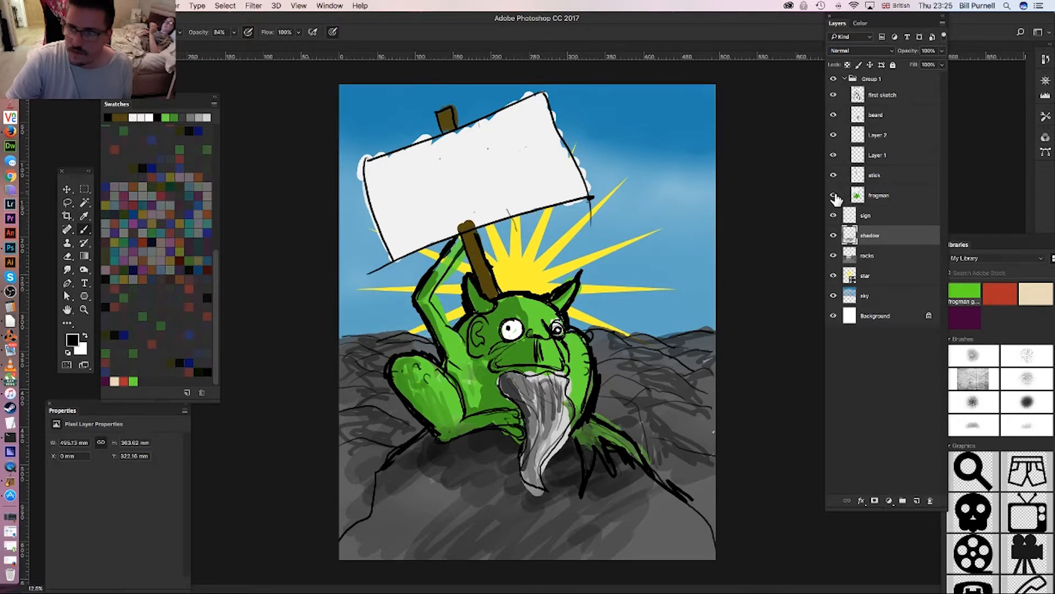
pyautogui.click(834, 195)
pyautogui.click(834, 195)
pyautogui.click(858, 197)
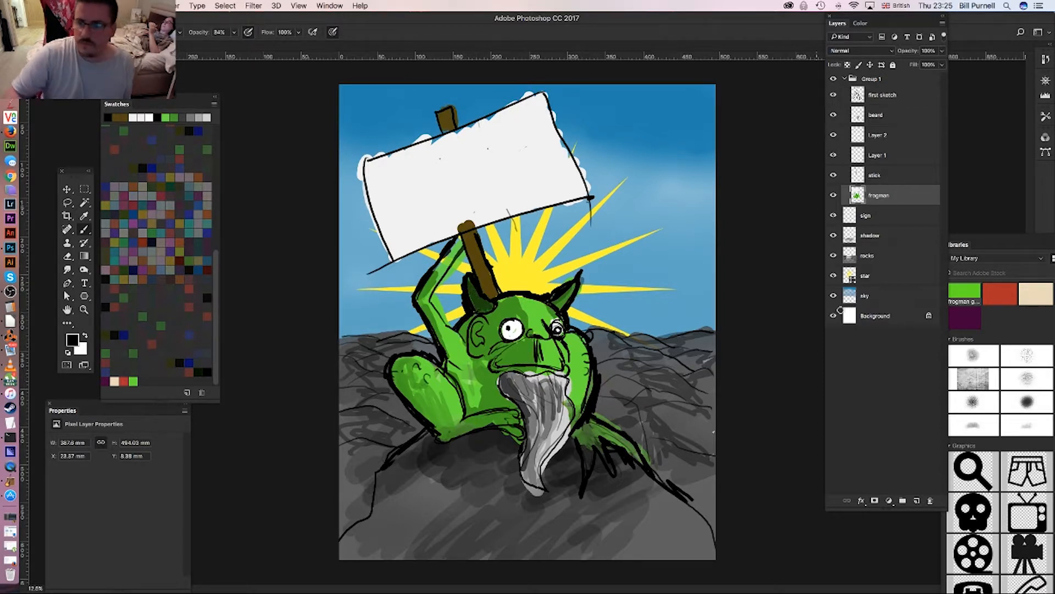
# - Add a new layer directly above the frogman layer and set the foreground colour to red bc0000
pyautogui.click(917, 500)
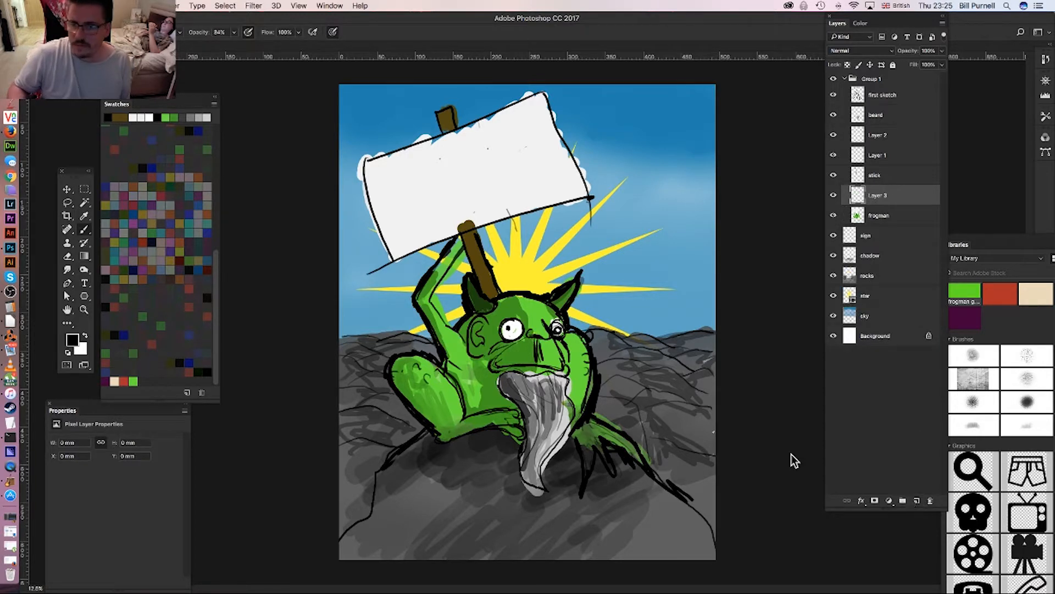
pyautogui.click(74, 342)
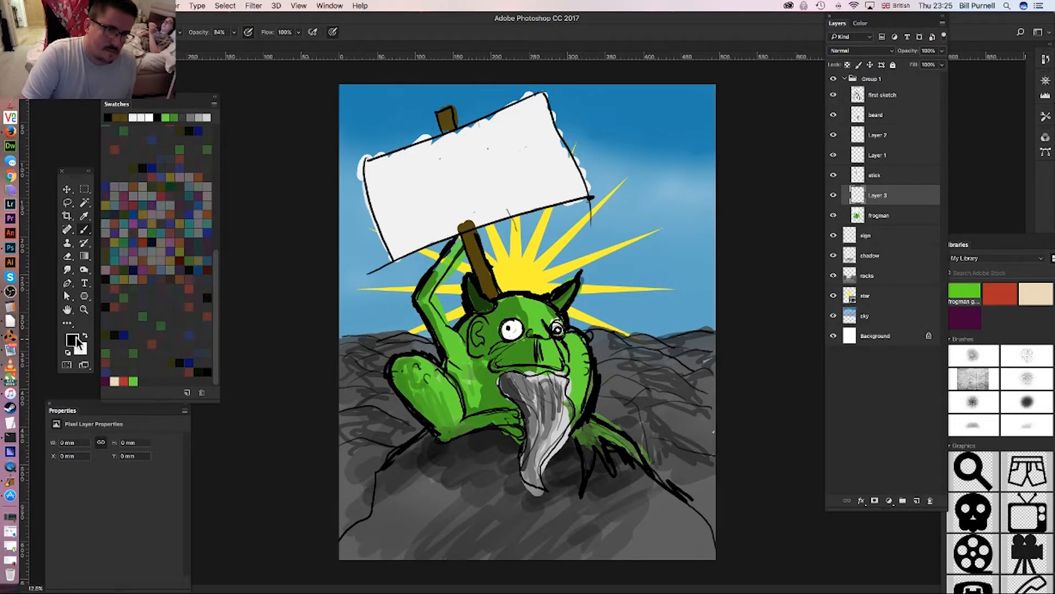
pyautogui.click(865, 379)
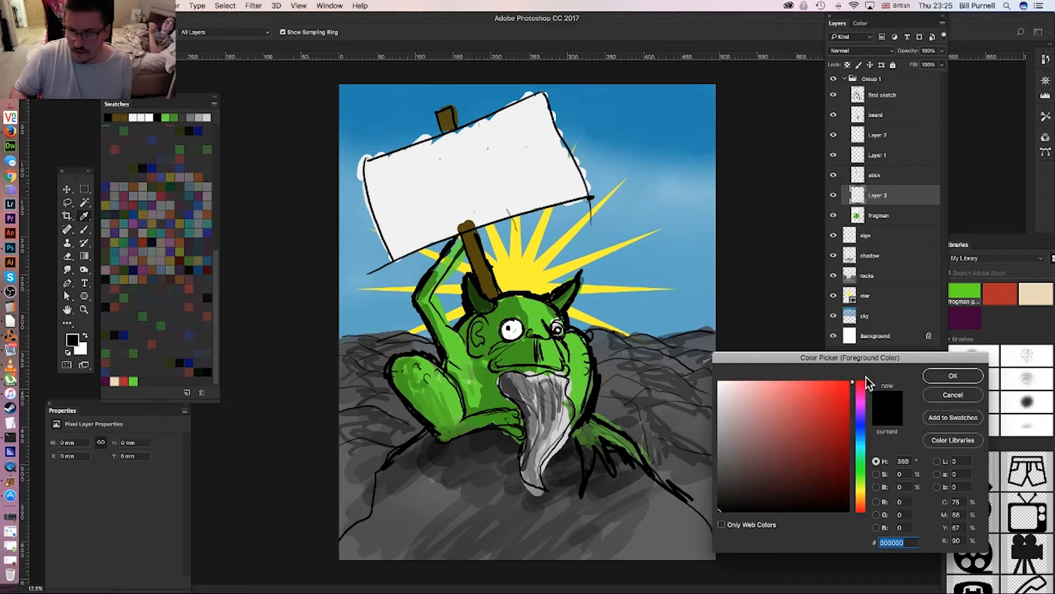
pyautogui.moveTo(834, 393); pyautogui.dragTo(848, 415)
pyautogui.click(937, 378)
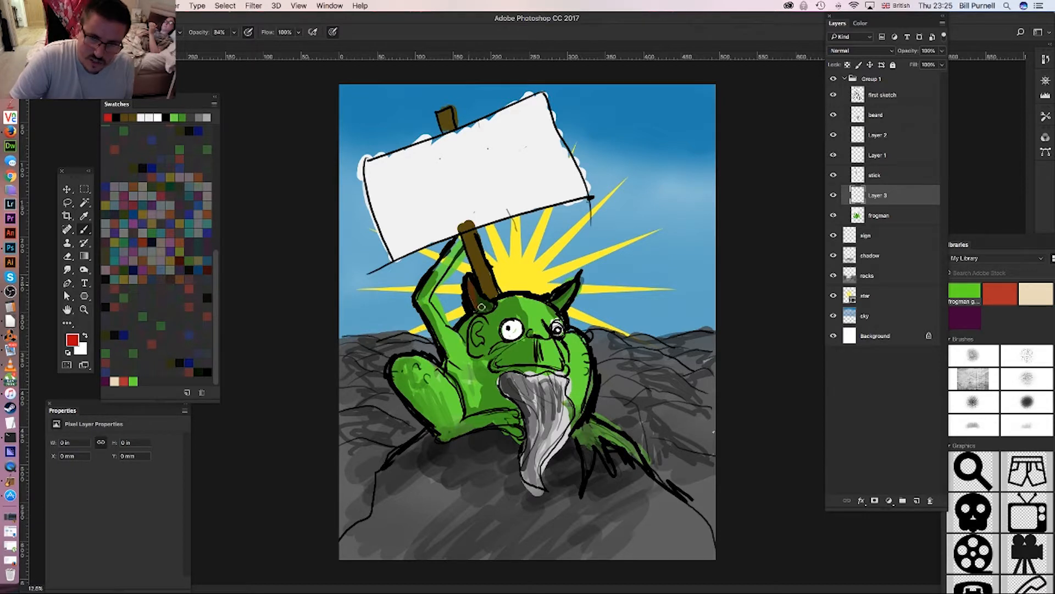
# - Paint both of the frogman's horns red, raising the brush opacity to 100% for solid coverage
pyautogui.moveTo(494, 303); pyautogui.dragTo(481, 303)
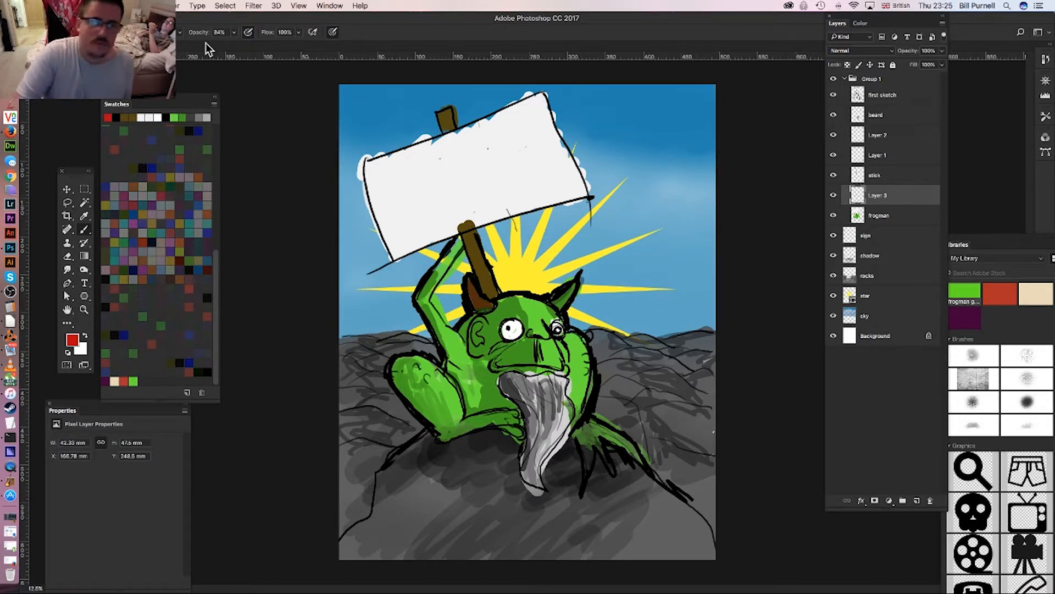
pyautogui.moveTo(234, 32); pyautogui.dragTo(306, 47)
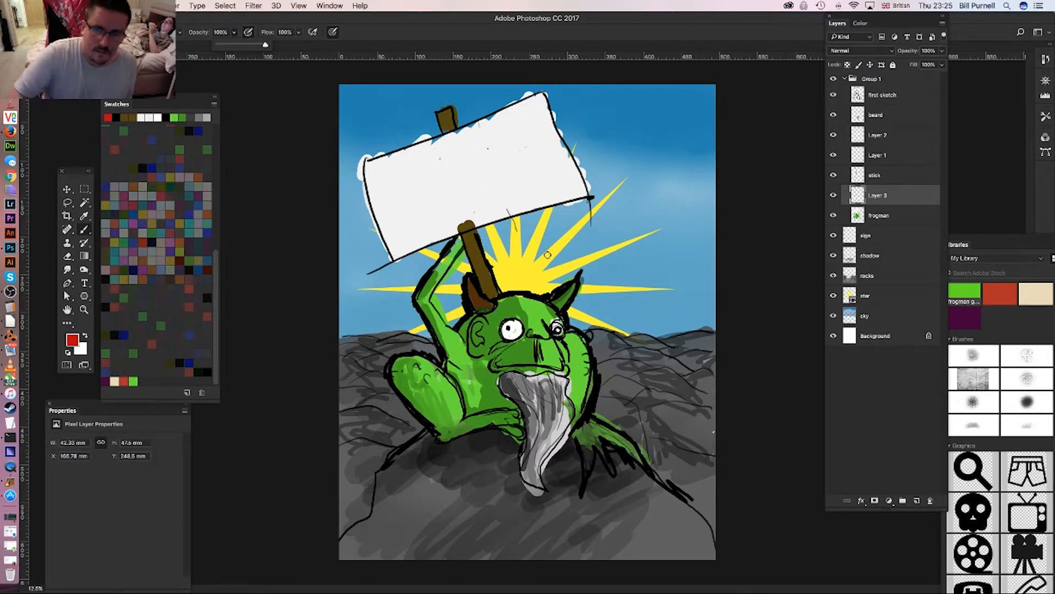
pyautogui.click(470, 283)
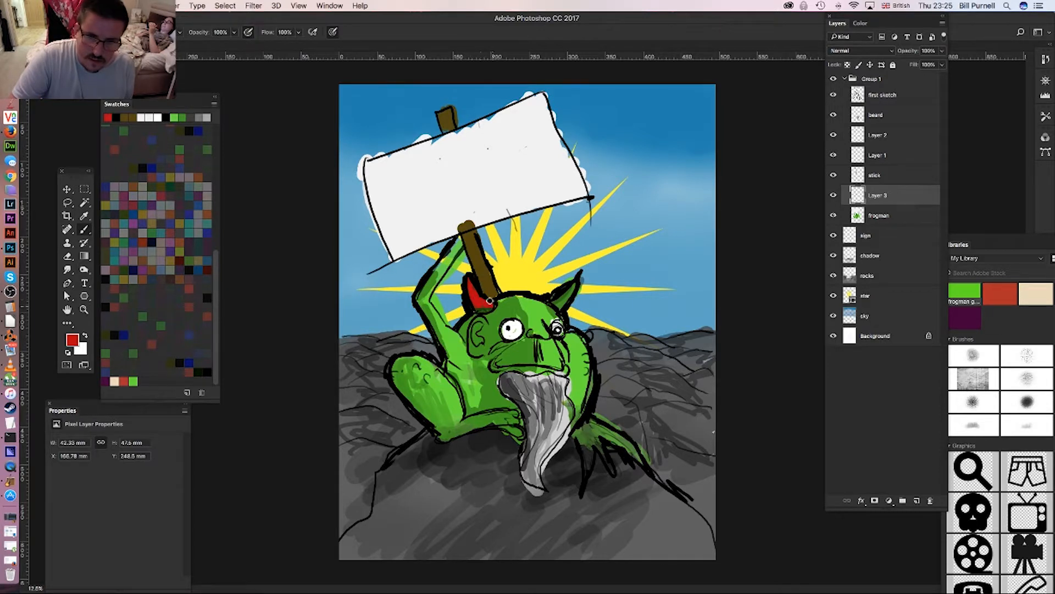
pyautogui.moveTo(489, 301); pyautogui.dragTo(483, 309)
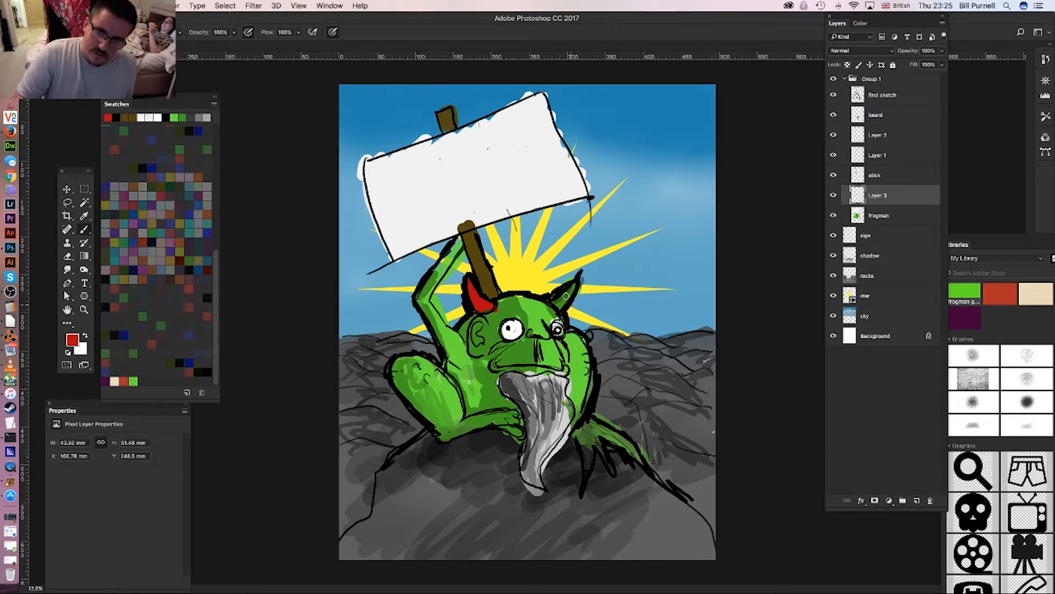
pyautogui.moveTo(566, 296); pyautogui.dragTo(557, 307)
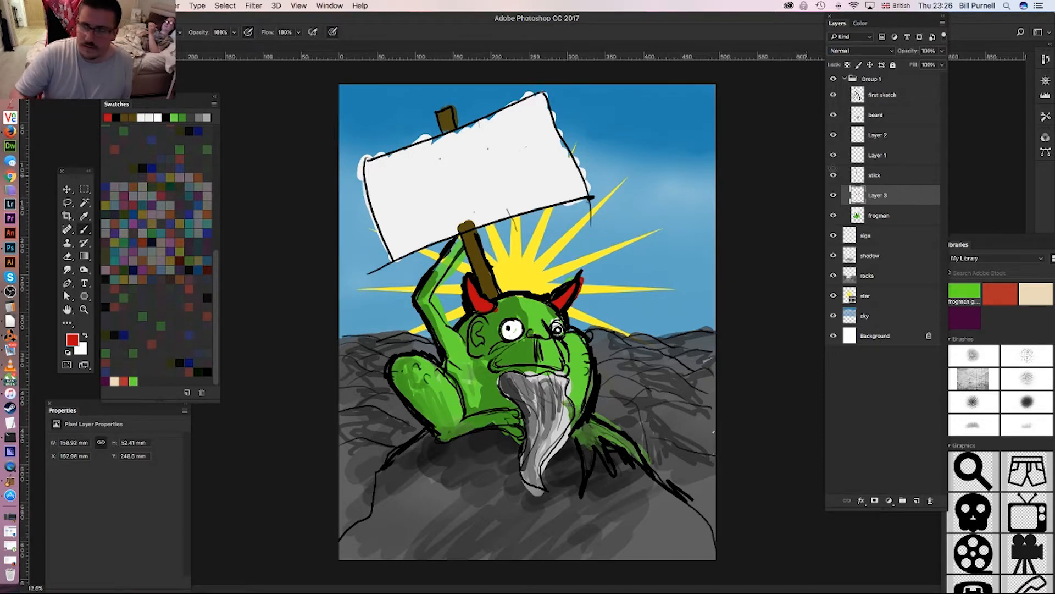
# - Collapse Group 1, add a new layer above it, and set the foreground colour to black
pyautogui.click(845, 79)
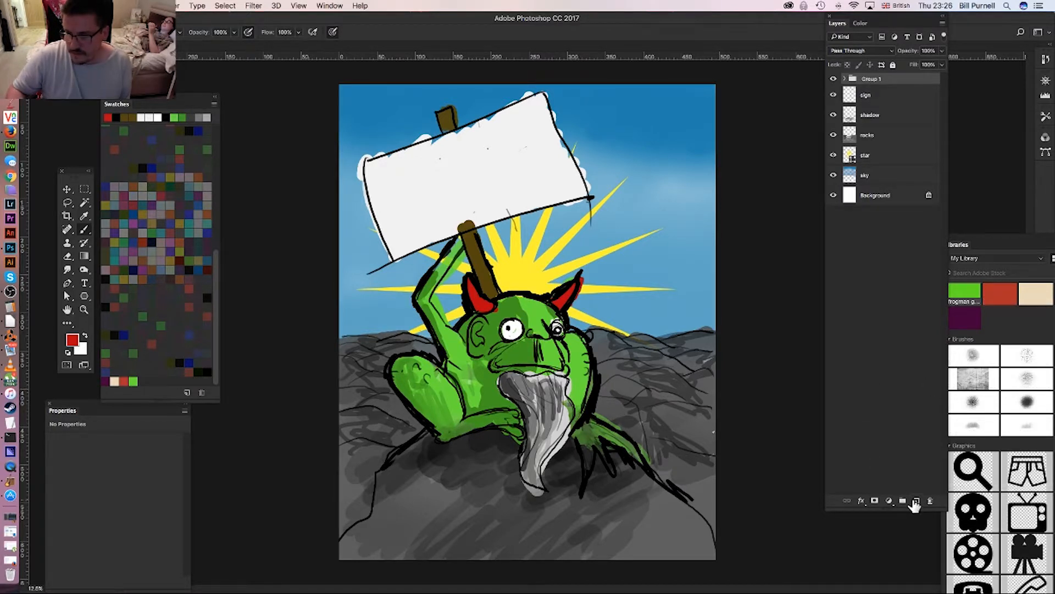
pyautogui.click(917, 501)
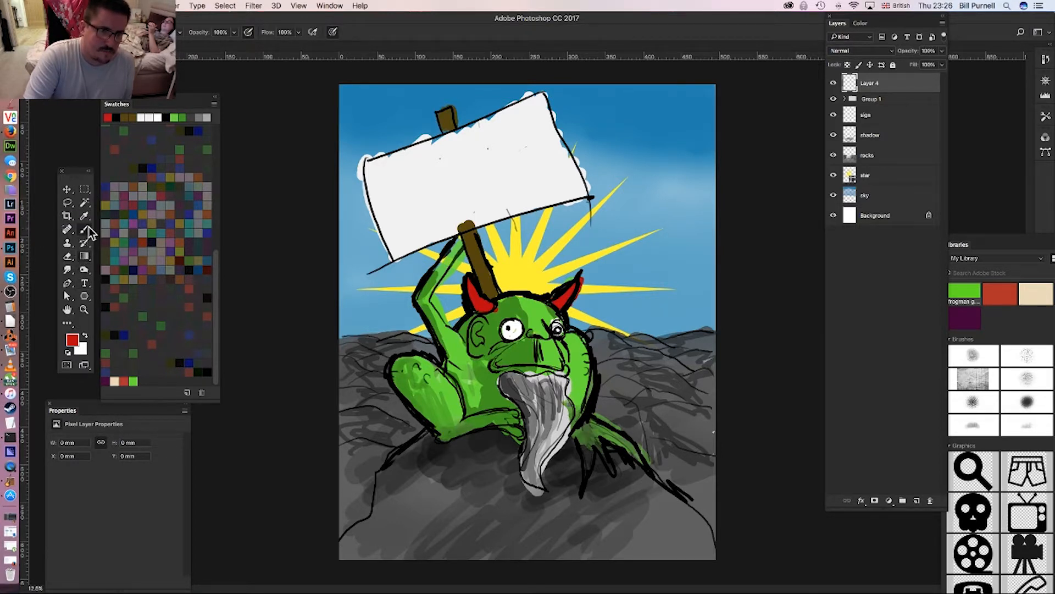
pyautogui.click(75, 338)
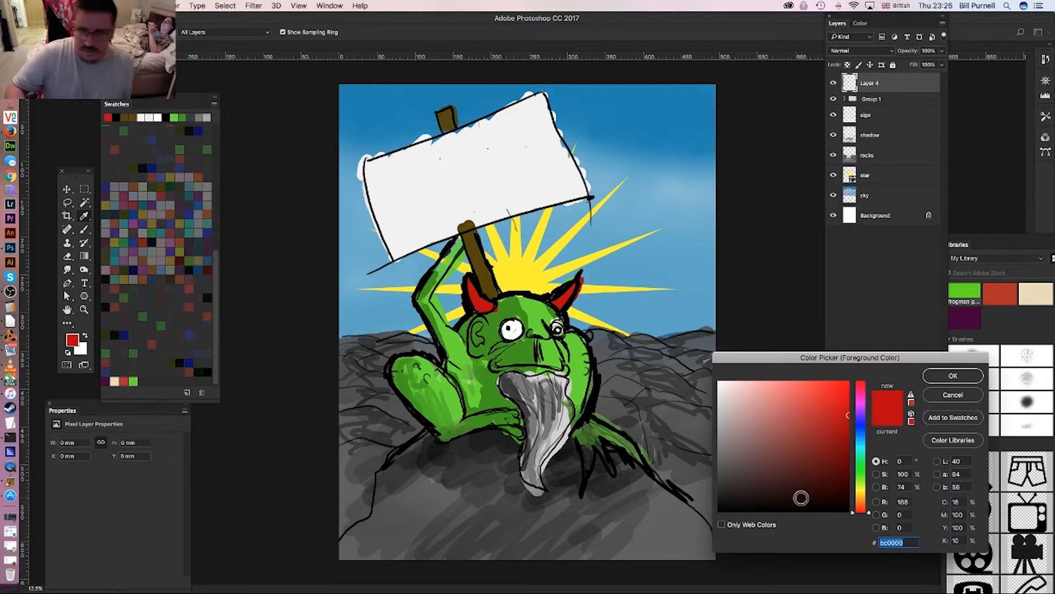
pyautogui.moveTo(801, 497); pyautogui.dragTo(719, 510)
pyautogui.click(953, 376)
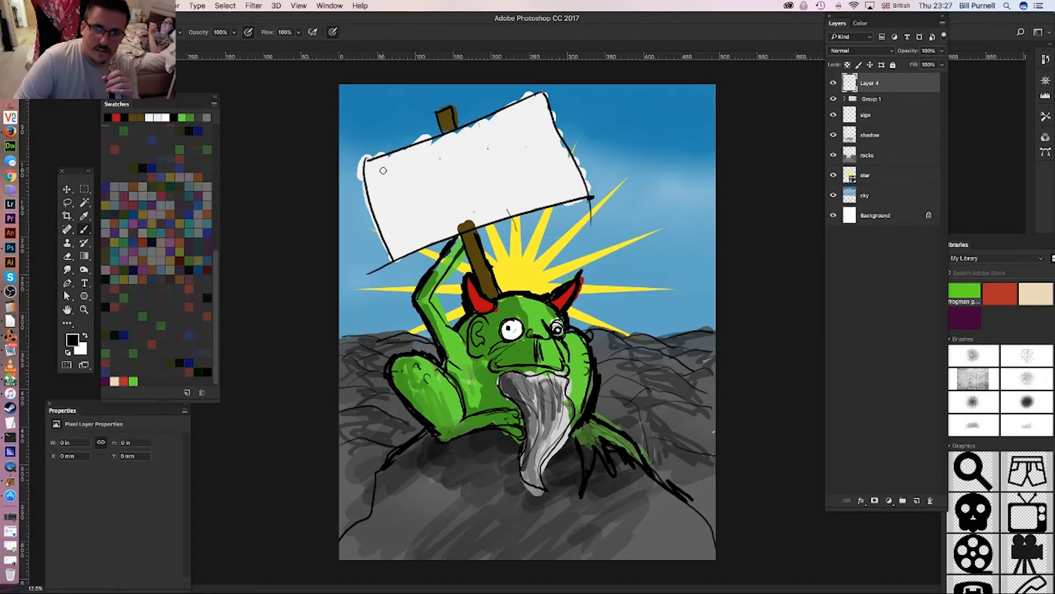
# - Hand-letter "I AM OLD" in black brush strokes across the upper part of the sign, following its slant
pyautogui.moveTo(384, 171)
pyautogui.mouseDown()
pyautogui.moveTo(388, 190)
pyautogui.moveTo(385, 165)
pyautogui.mouseUp()
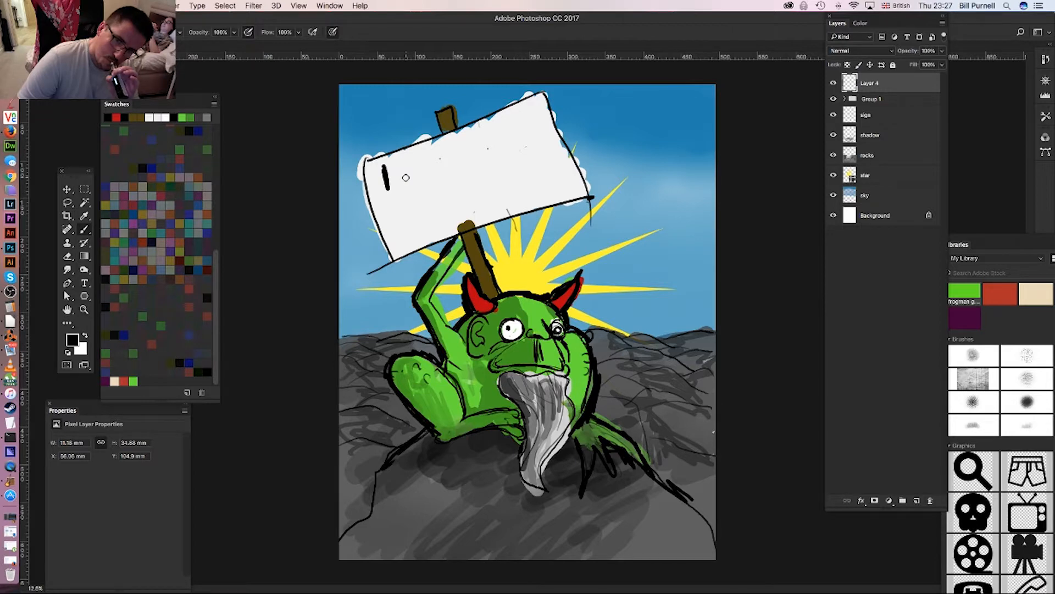
pyautogui.moveTo(405, 177)
pyautogui.mouseDown()
pyautogui.moveTo(404, 188)
pyautogui.moveTo(404, 165)
pyautogui.moveTo(422, 178)
pyautogui.moveTo(430, 156)
pyautogui.moveTo(445, 177)
pyautogui.mouseUp()
pyautogui.rightClick(440, 160)
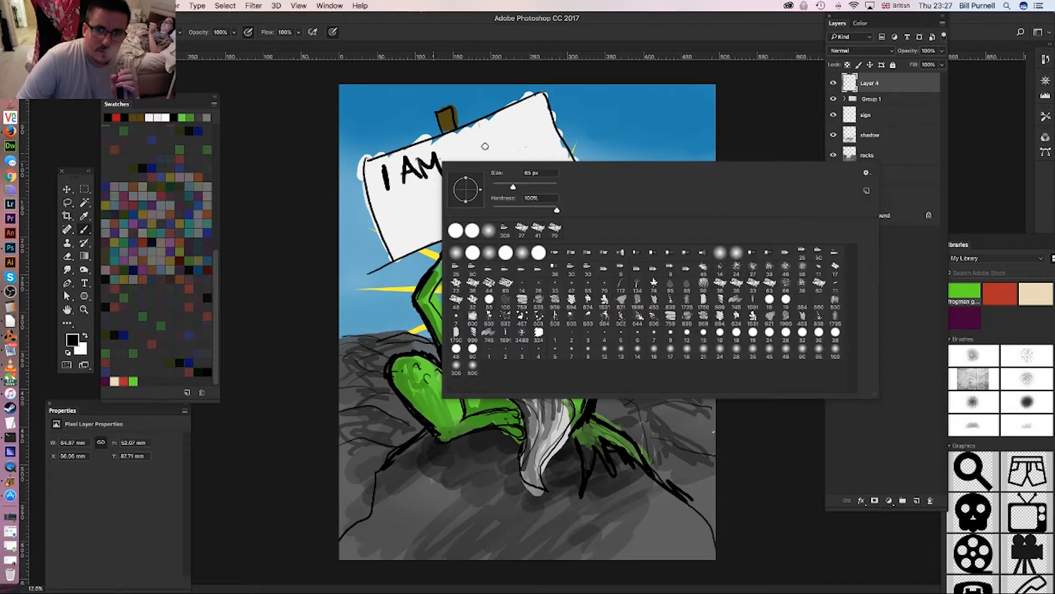
pyautogui.click(475, 133)
pyautogui.moveTo(475, 133)
pyautogui.mouseDown()
pyautogui.moveTo(464, 156)
pyautogui.moveTo(475, 134)
pyautogui.mouseUp()
pyautogui.moveTo(492, 126); pyautogui.dragTo(514, 148)
pyautogui.rightClick(527, 135)
pyautogui.click(400, 228)
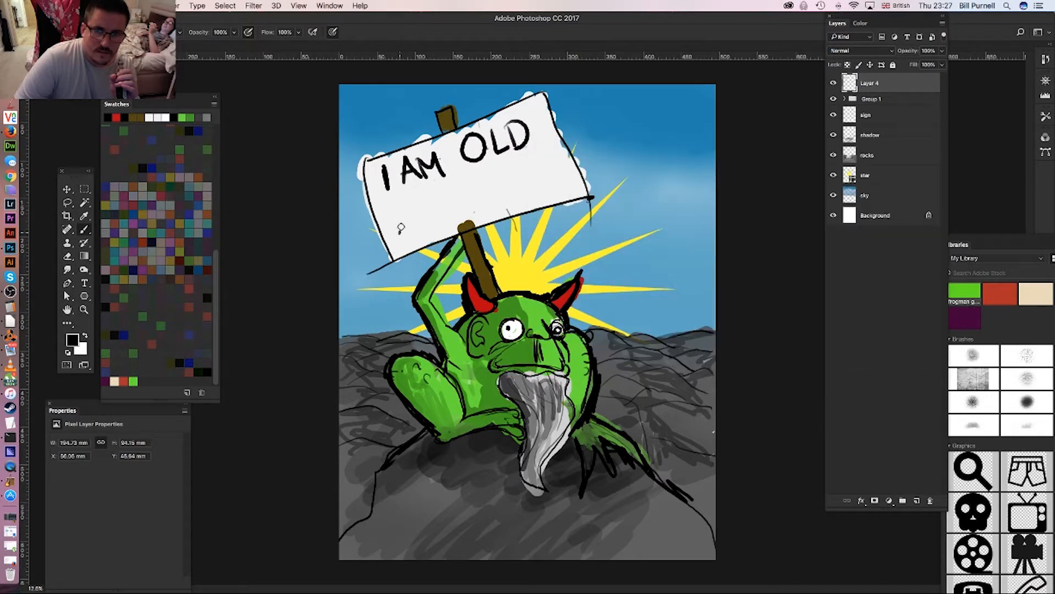
# - Hand-letter "AND WISE." in black as the second line on the sign
pyautogui.moveTo(399, 233); pyautogui.dragTo(403, 207)
pyautogui.moveTo(403, 207)
pyautogui.mouseDown()
pyautogui.moveTo(423, 228)
pyautogui.moveTo(428, 201)
pyautogui.moveTo(441, 199)
pyautogui.moveTo(445, 219)
pyautogui.mouseUp()
pyautogui.moveTo(443, 193); pyautogui.dragTo(448, 214)
pyautogui.moveTo(467, 175)
pyautogui.mouseDown()
pyautogui.moveTo(474, 207)
pyautogui.moveTo(498, 172)
pyautogui.moveTo(505, 194)
pyautogui.moveTo(506, 166)
pyautogui.moveTo(502, 192)
pyautogui.mouseUp()
pyautogui.moveTo(528, 159)
pyautogui.mouseDown()
pyautogui.moveTo(544, 156)
pyautogui.moveTo(531, 188)
pyautogui.mouseUp()
pyautogui.moveTo(531, 188)
pyautogui.mouseDown()
pyautogui.moveTo(556, 183)
pyautogui.moveTo(541, 170)
pyautogui.moveTo(563, 184)
pyautogui.mouseUp()
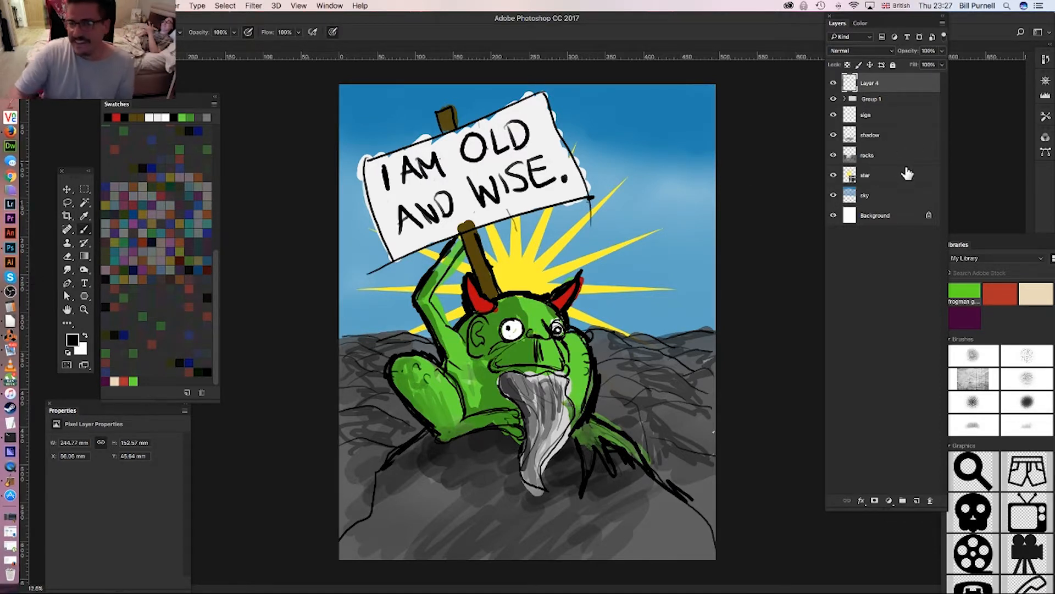
# - Add a new layer directly above the sky layer and set the foreground colour to white
pyautogui.click(866, 201)
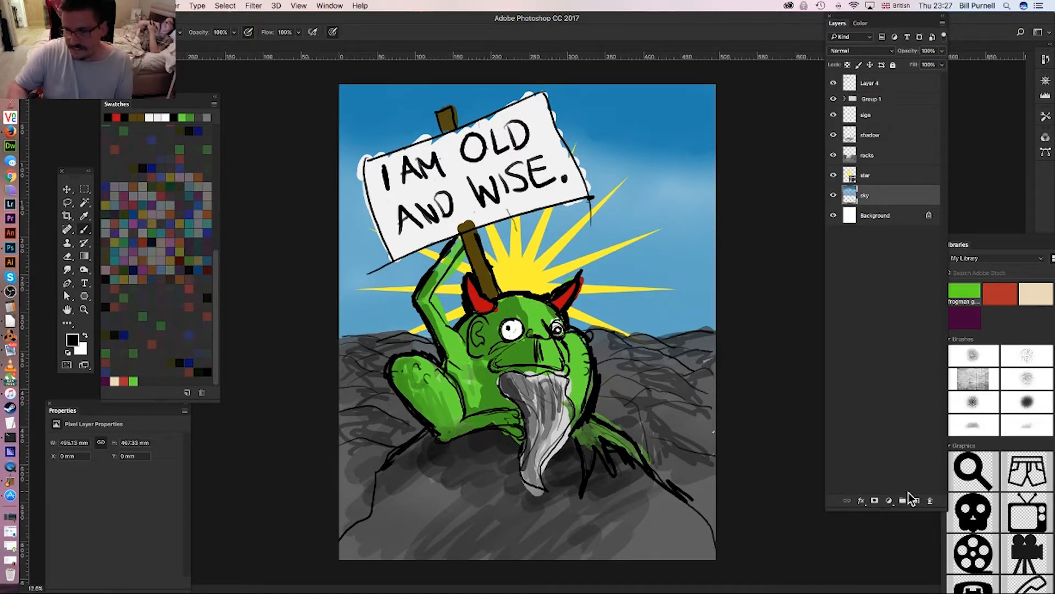
pyautogui.click(917, 500)
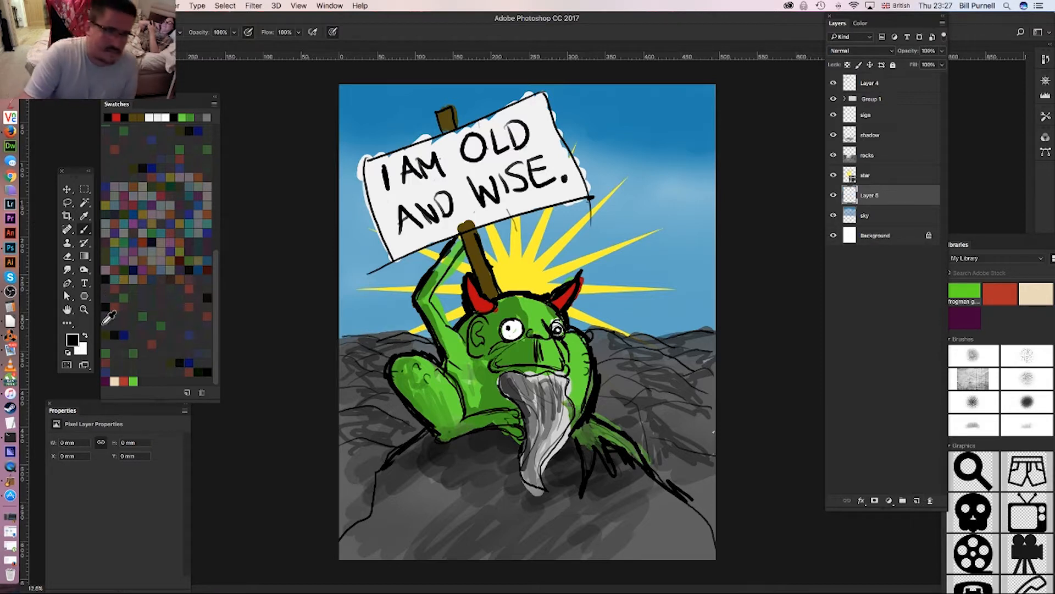
pyautogui.click(72, 340)
pyautogui.click(708, 383)
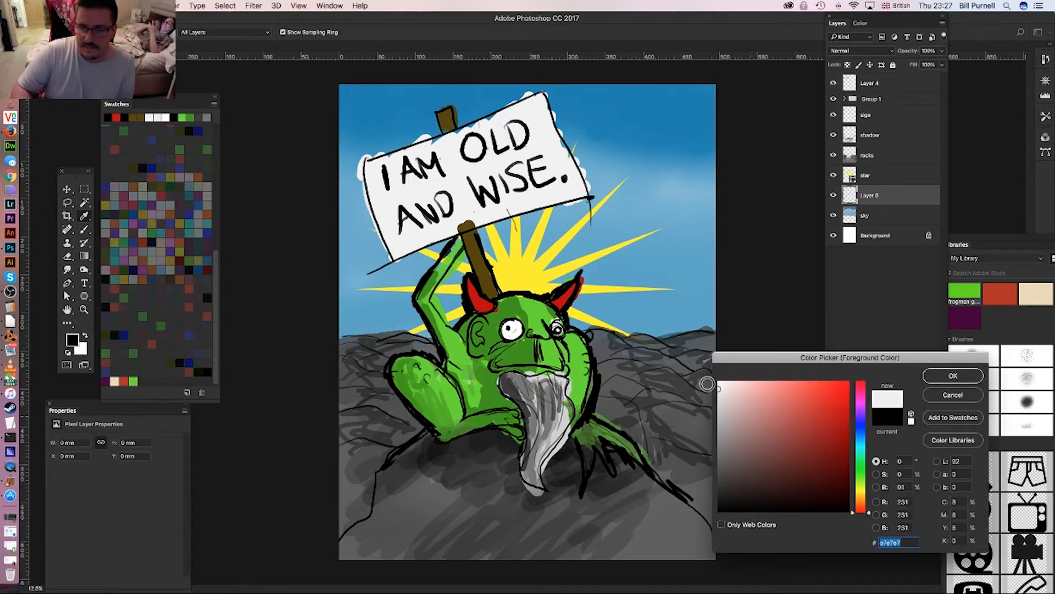
pyautogui.click(719, 381)
pyautogui.click(952, 376)
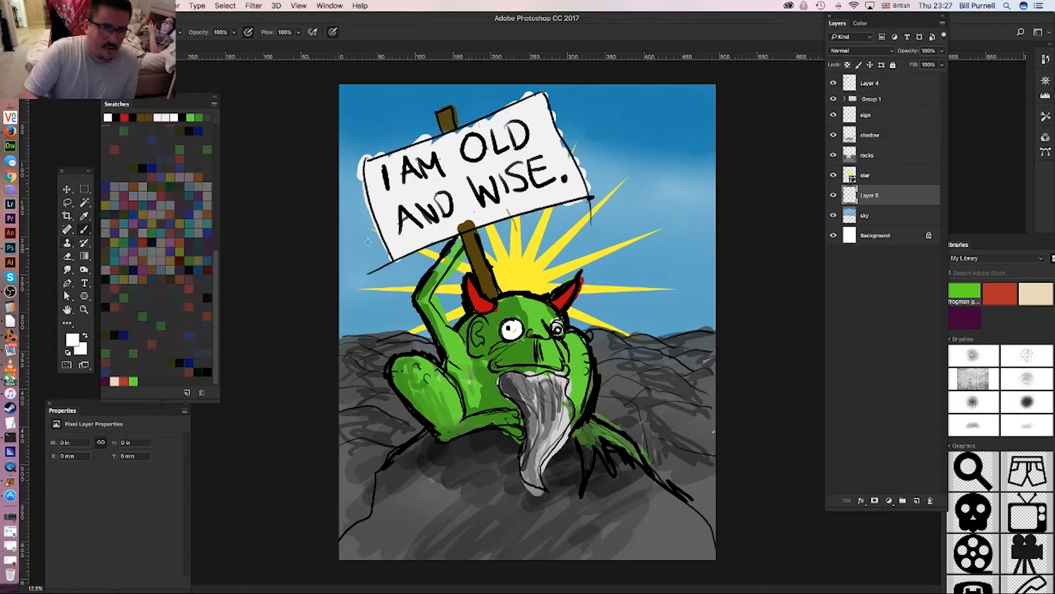
# - Choose a large soft round brush with 0% hardness and paint white clouds in the upper sky on both sides of the sign
pyautogui.rightClick(460, 237)
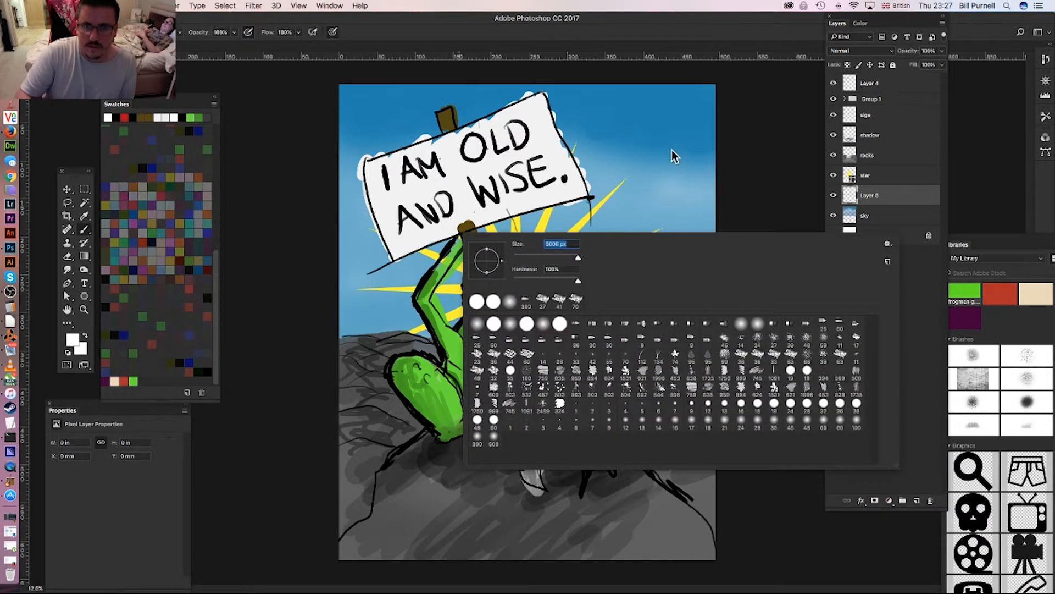
pyautogui.click(559, 324)
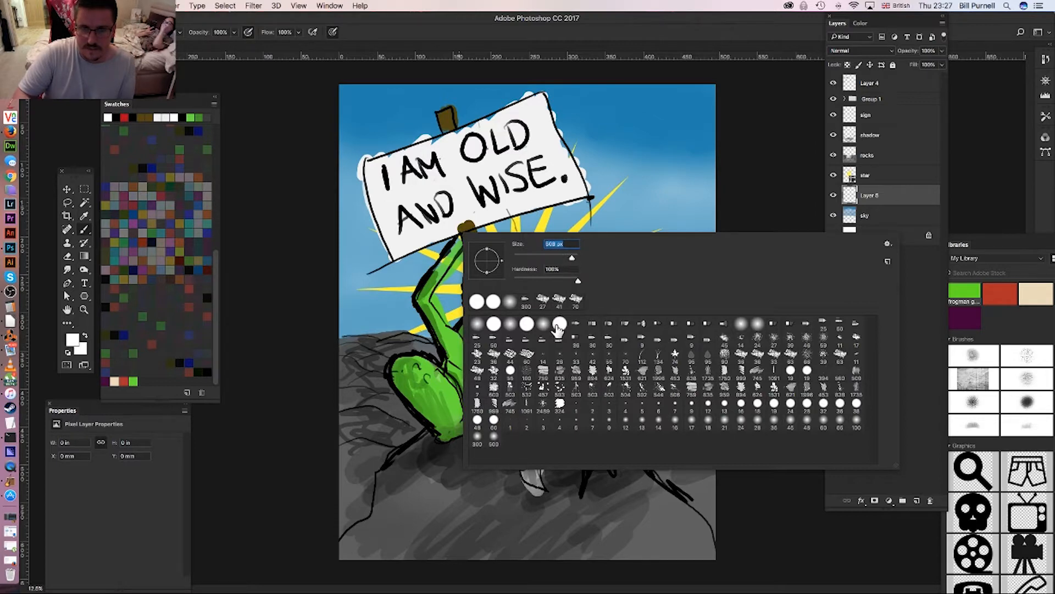
pyautogui.click(544, 325)
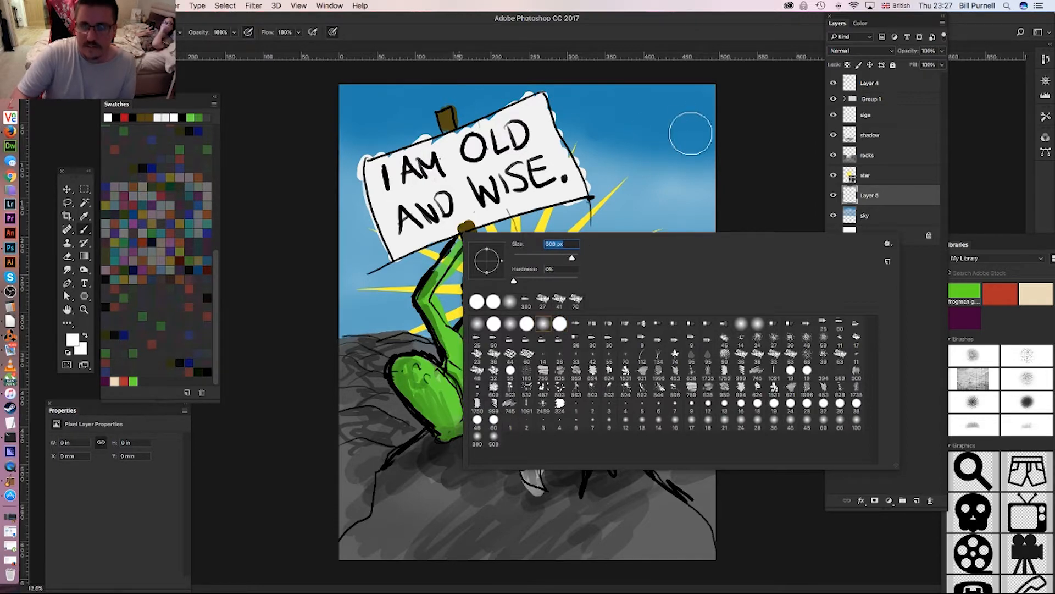
pyautogui.moveTo(732, 150)
pyautogui.mouseDown()
pyautogui.moveTo(597, 127)
pyautogui.moveTo(718, 126)
pyautogui.moveTo(684, 93)
pyautogui.moveTo(660, 108)
pyautogui.moveTo(695, 115)
pyautogui.moveTo(673, 159)
pyautogui.moveTo(640, 177)
pyautogui.moveTo(699, 163)
pyautogui.moveTo(615, 143)
pyautogui.mouseUp()
pyautogui.moveTo(313, 121)
pyautogui.mouseDown()
pyautogui.moveTo(498, 84)
pyautogui.moveTo(662, 105)
pyautogui.moveTo(592, 93)
pyautogui.mouseUp()
pyautogui.moveTo(659, 167)
pyautogui.mouseDown()
pyautogui.moveTo(626, 138)
pyautogui.moveTo(623, 110)
pyautogui.moveTo(719, 109)
pyautogui.moveTo(703, 87)
pyautogui.moveTo(690, 161)
pyautogui.moveTo(728, 158)
pyautogui.moveTo(723, 184)
pyautogui.moveTo(674, 153)
pyautogui.moveTo(612, 147)
pyautogui.moveTo(555, 108)
pyautogui.mouseUp()
pyautogui.moveTo(389, 114)
pyautogui.mouseDown()
pyautogui.moveTo(342, 97)
pyautogui.moveTo(323, 109)
pyautogui.moveTo(371, 108)
pyautogui.moveTo(323, 134)
pyautogui.mouseUp()
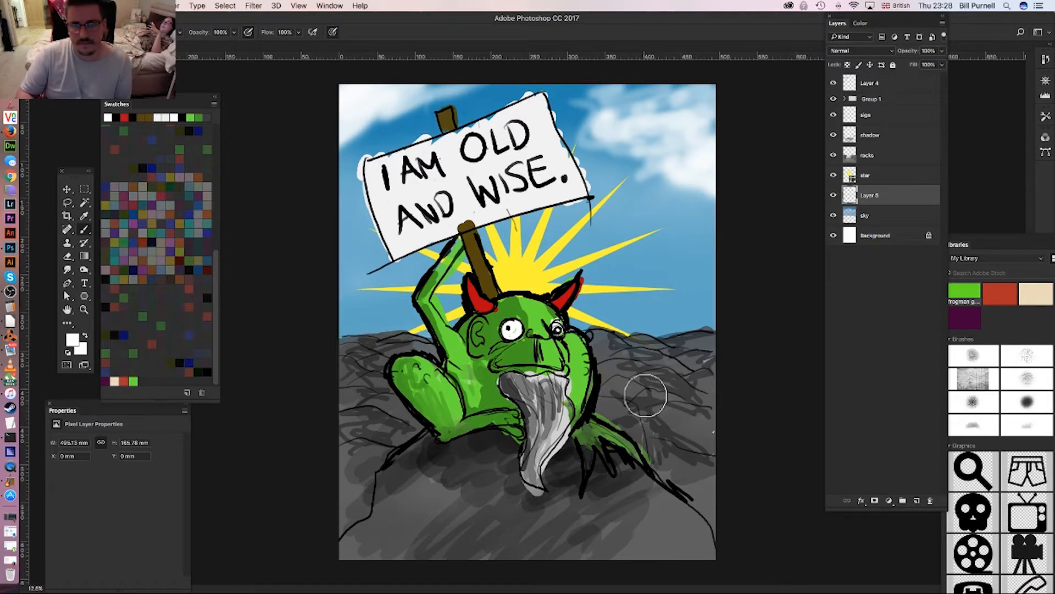
# - Extend the clouds with light white wisps lower in the sky and around the sign's post and outer edge
pyautogui.moveTo(638, 176)
pyautogui.mouseDown()
pyautogui.moveTo(677, 209)
pyautogui.moveTo(707, 200)
pyautogui.mouseUp()
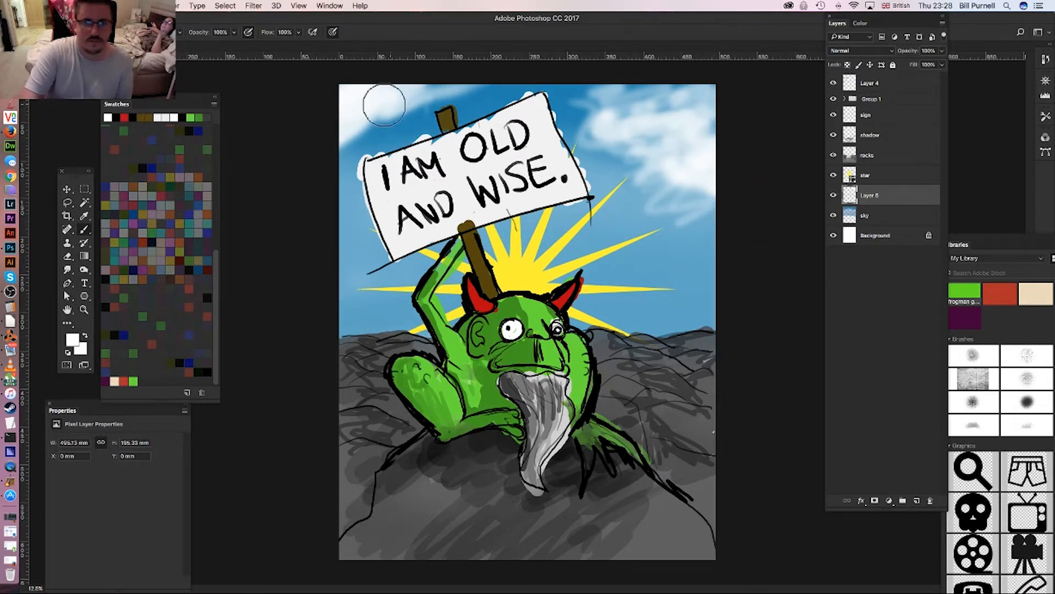
pyautogui.moveTo(381, 99)
pyautogui.mouseDown()
pyautogui.moveTo(374, 145)
pyautogui.moveTo(448, 120)
pyautogui.mouseUp()
pyautogui.moveTo(358, 139)
pyautogui.mouseDown()
pyautogui.moveTo(339, 156)
pyautogui.moveTo(345, 177)
pyautogui.moveTo(365, 127)
pyautogui.moveTo(336, 150)
pyautogui.moveTo(373, 156)
pyautogui.moveTo(352, 148)
pyautogui.moveTo(383, 124)
pyautogui.moveTo(352, 138)
pyautogui.moveTo(329, 188)
pyautogui.moveTo(359, 290)
pyautogui.moveTo(385, 307)
pyautogui.moveTo(372, 320)
pyautogui.moveTo(342, 280)
pyautogui.moveTo(334, 290)
pyautogui.moveTo(360, 238)
pyautogui.moveTo(330, 187)
pyautogui.moveTo(392, 130)
pyautogui.mouseUp()
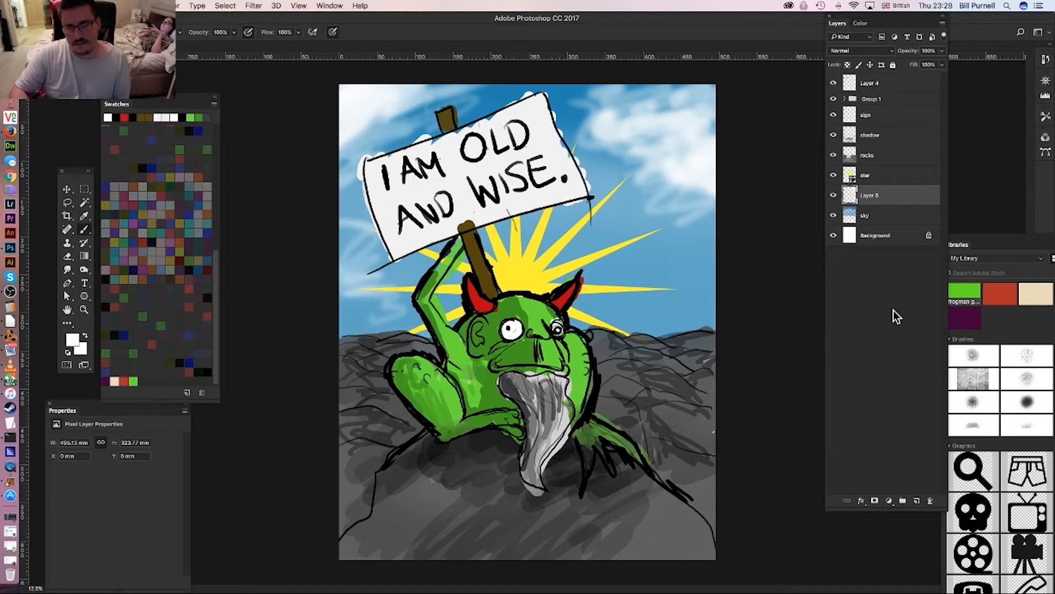
# - Expand Group 1 and toggle the frogman, Layer 3 and first sketch layers off and on to examine their contents
pyautogui.click(860, 116)
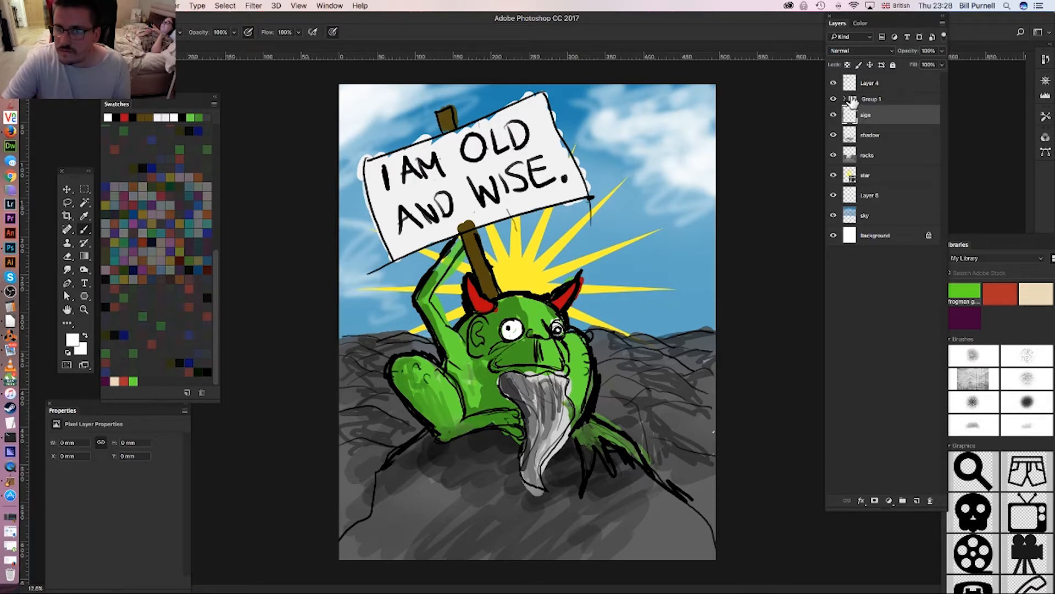
pyautogui.click(844, 99)
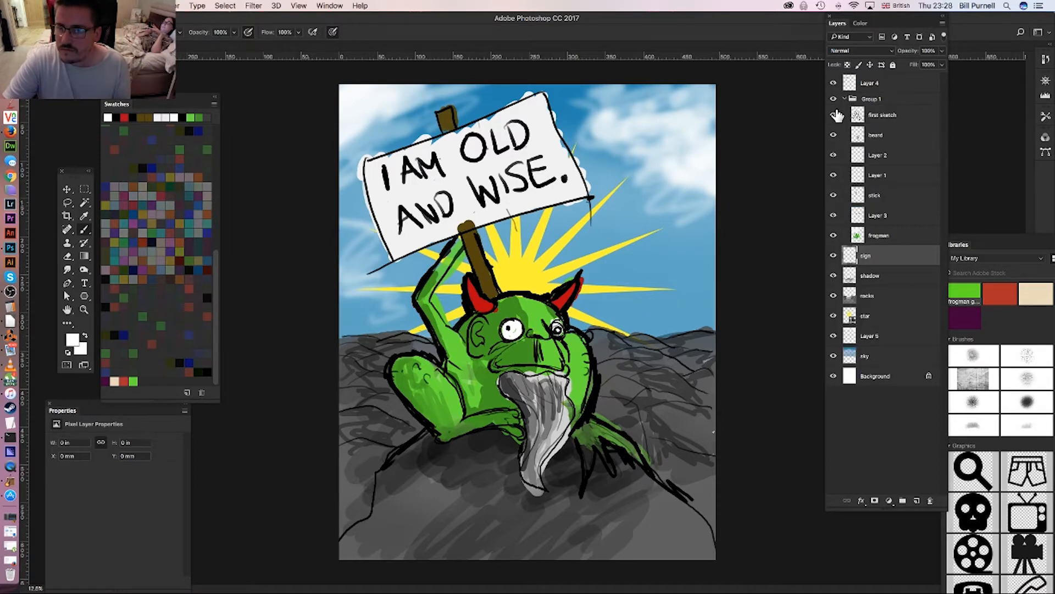
pyautogui.click(833, 236)
pyautogui.click(833, 236)
pyautogui.click(833, 214)
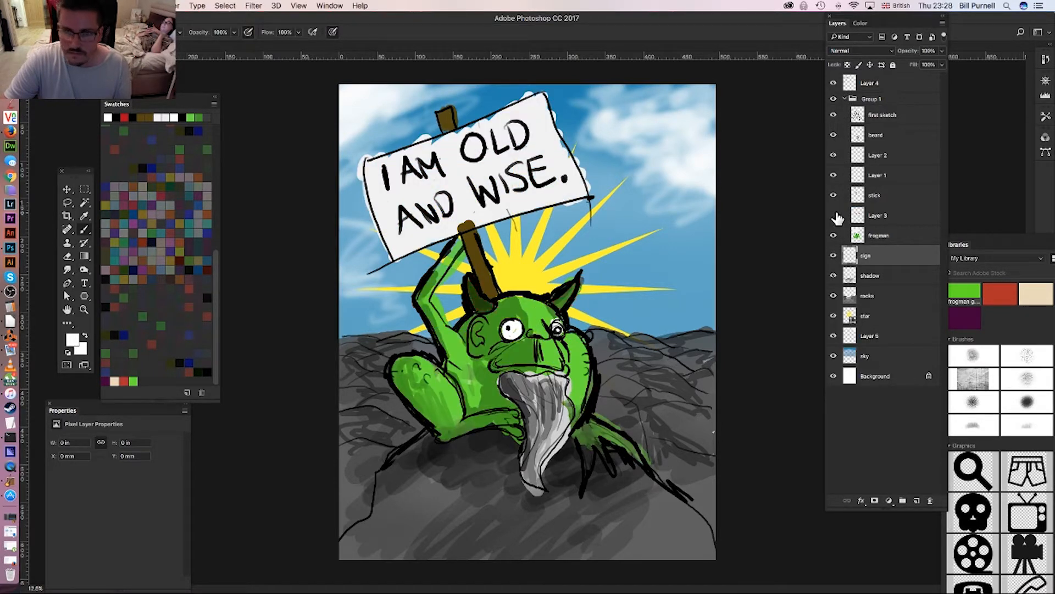
pyautogui.click(833, 215)
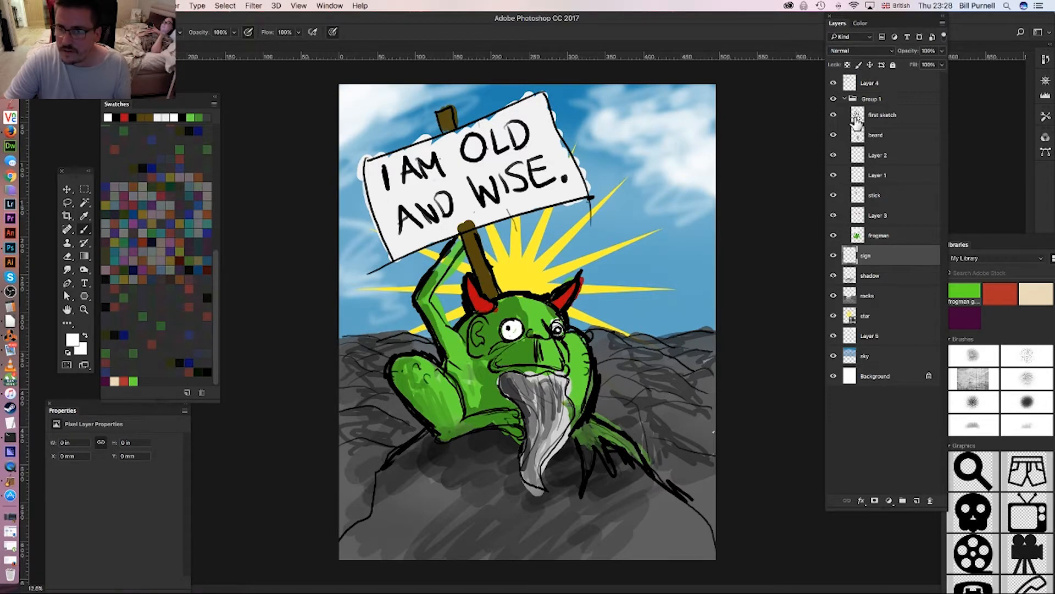
pyautogui.click(834, 115)
pyautogui.click(834, 115)
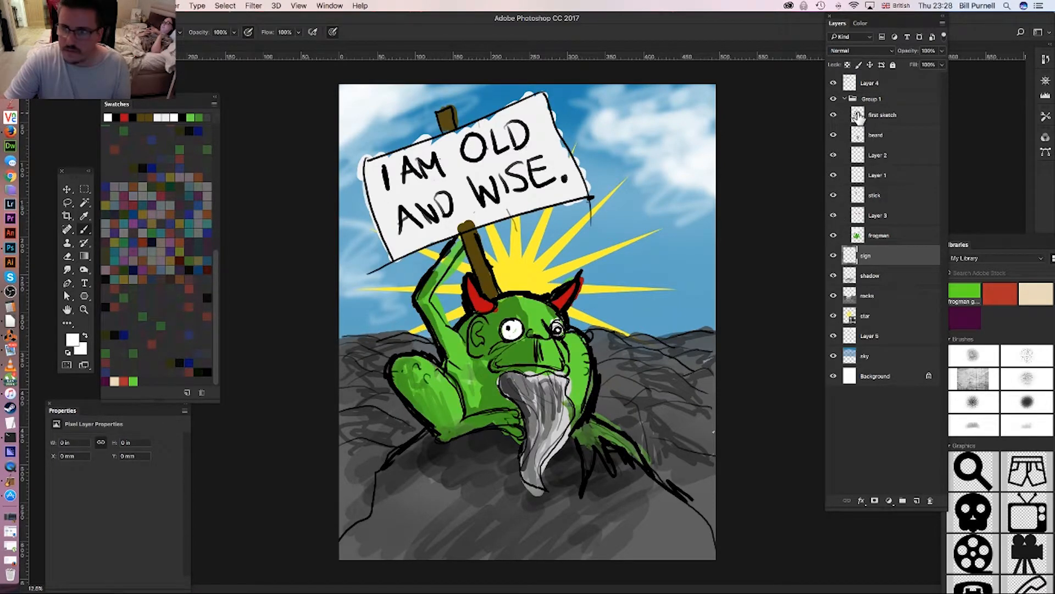
# - Erase the old black outlines and pupils of both frogman eyes on the first sketch layer
pyautogui.click(858, 117)
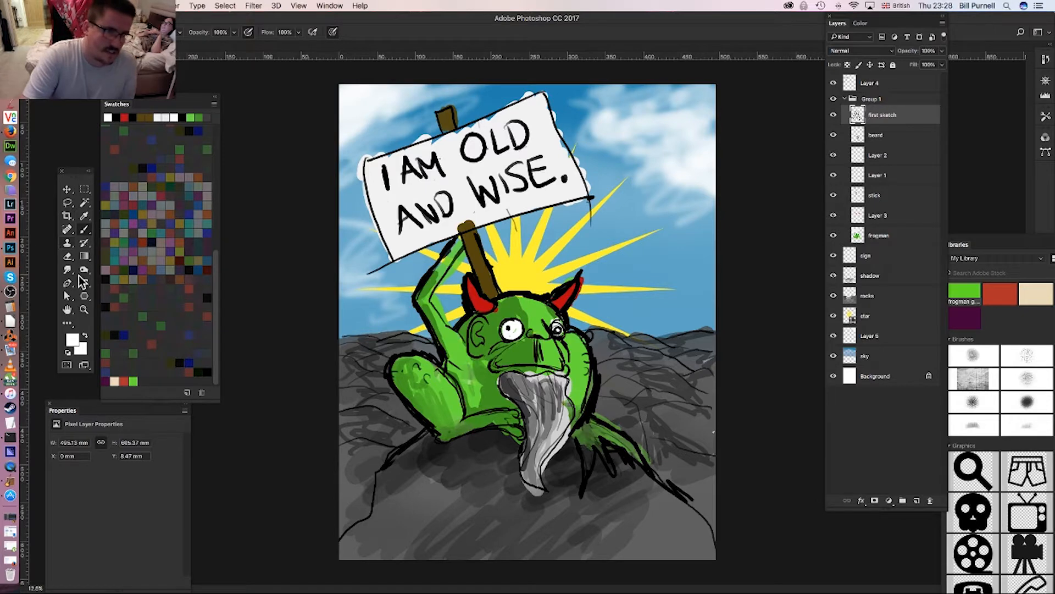
pyautogui.click(84, 310)
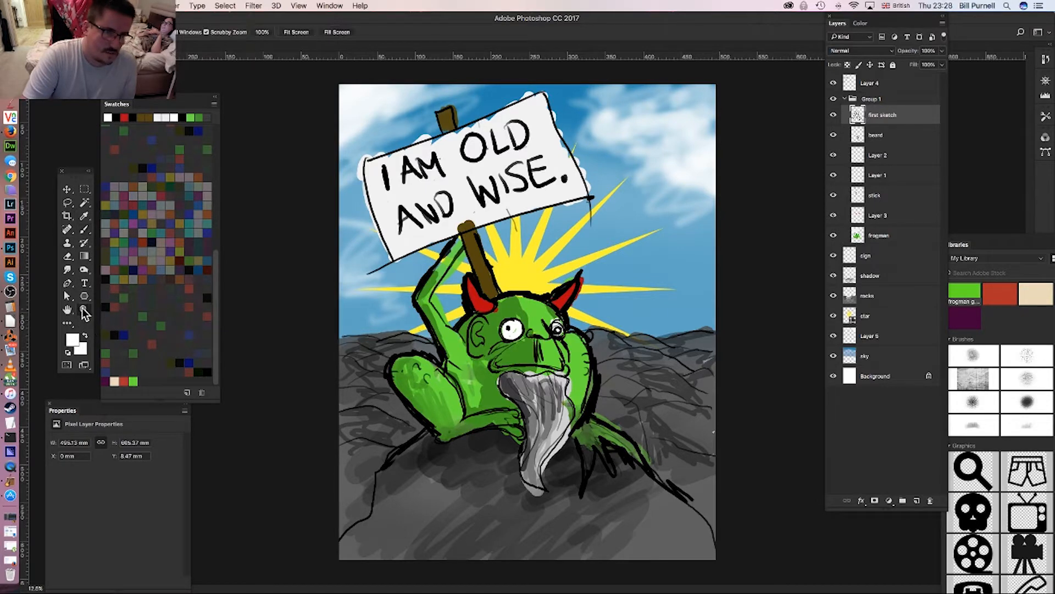
pyautogui.click(531, 338)
pyautogui.click(531, 338)
pyautogui.click(532, 339)
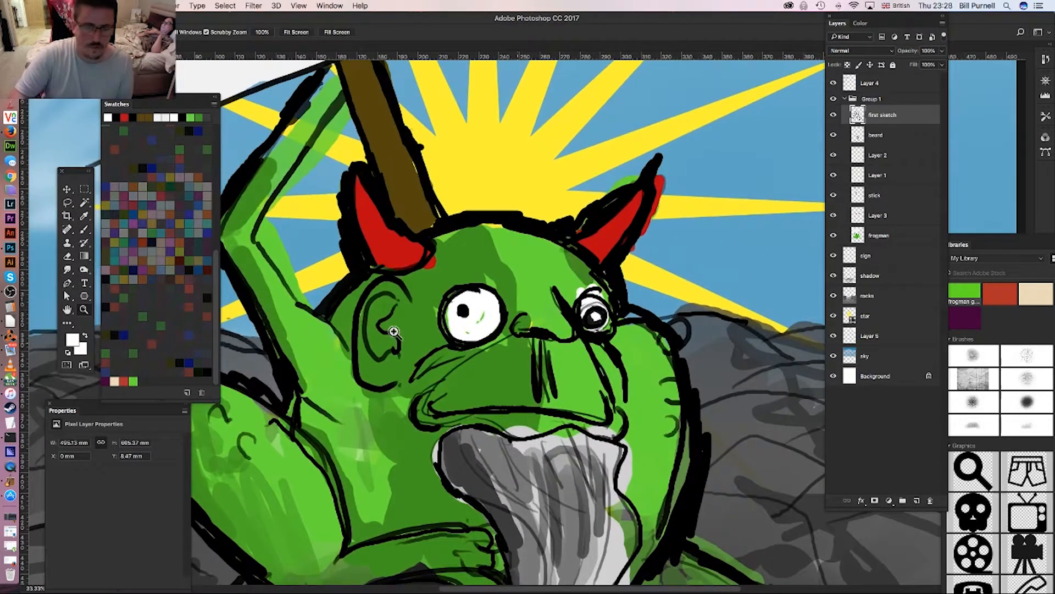
pyautogui.click(69, 255)
pyautogui.moveTo(443, 344)
pyautogui.mouseDown()
pyautogui.moveTo(482, 349)
pyautogui.moveTo(463, 286)
pyautogui.moveTo(451, 320)
pyautogui.moveTo(478, 326)
pyautogui.moveTo(477, 283)
pyautogui.moveTo(461, 311)
pyautogui.moveTo(499, 313)
pyautogui.moveTo(478, 283)
pyautogui.moveTo(475, 323)
pyautogui.moveTo(486, 291)
pyautogui.mouseUp()
pyautogui.moveTo(583, 308)
pyautogui.mouseDown()
pyautogui.moveTo(588, 299)
pyautogui.moveTo(588, 325)
pyautogui.mouseUp()
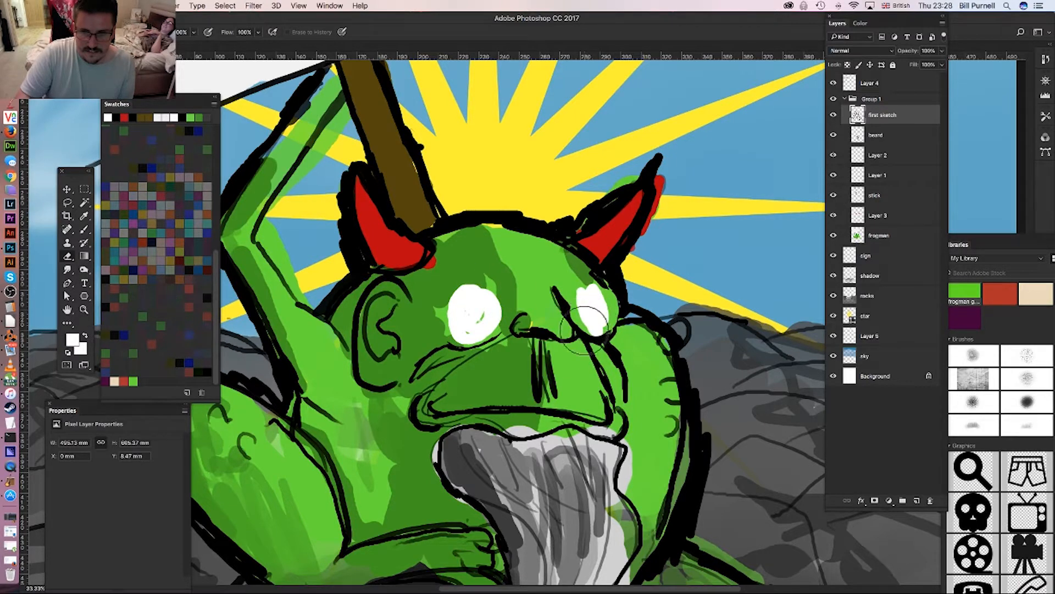
# - Redraw both frogman eyes with a small black brush, adding larger round outlines and new pupils
pyautogui.click(85, 232)
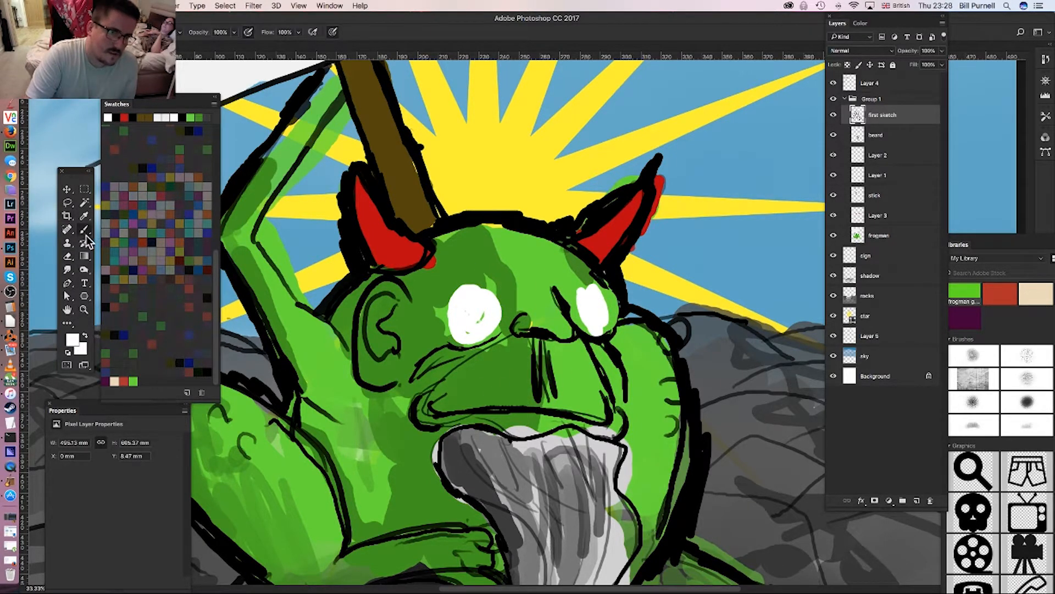
pyautogui.click(74, 340)
pyautogui.moveTo(744, 476); pyautogui.dragTo(720, 510)
pyautogui.click(940, 378)
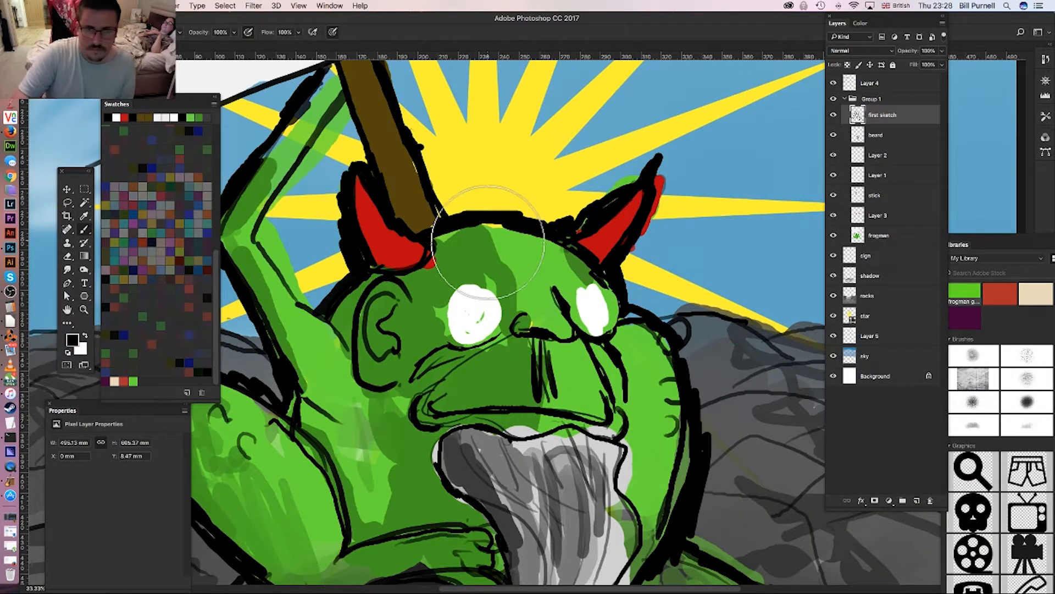
pyautogui.rightClick(453, 278)
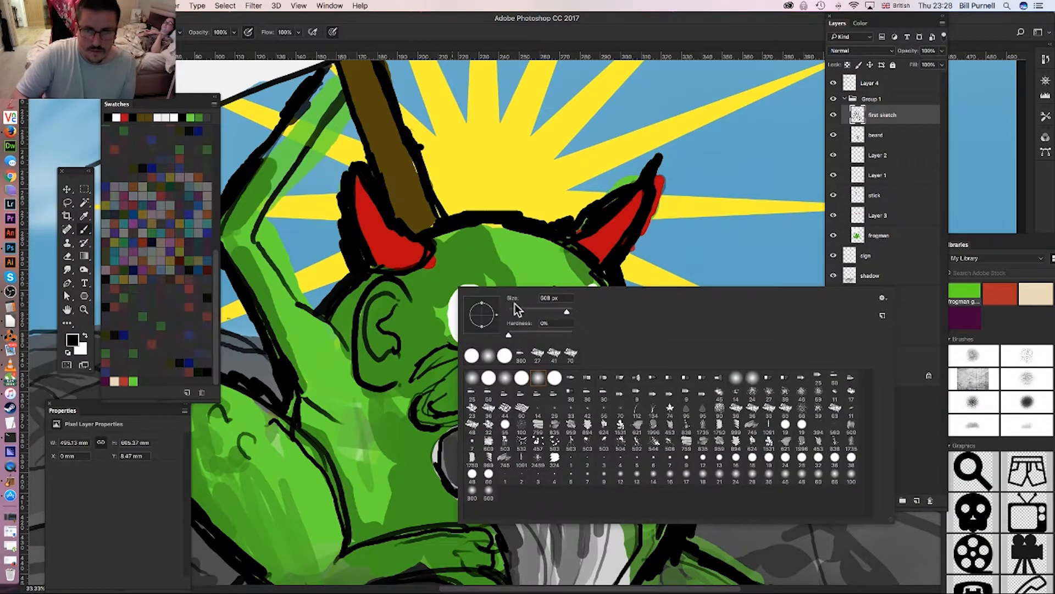
pyautogui.click(462, 260)
pyautogui.moveTo(468, 257)
pyautogui.mouseDown()
pyautogui.moveTo(441, 270)
pyautogui.moveTo(433, 324)
pyautogui.moveTo(453, 336)
pyautogui.moveTo(493, 330)
pyautogui.mouseUp()
pyautogui.moveTo(509, 290)
pyautogui.mouseDown()
pyautogui.moveTo(500, 264)
pyautogui.moveTo(451, 255)
pyautogui.moveTo(431, 278)
pyautogui.moveTo(428, 314)
pyautogui.moveTo(453, 338)
pyautogui.moveTo(507, 336)
pyautogui.moveTo(516, 283)
pyautogui.moveTo(501, 257)
pyautogui.moveTo(477, 251)
pyautogui.mouseUp()
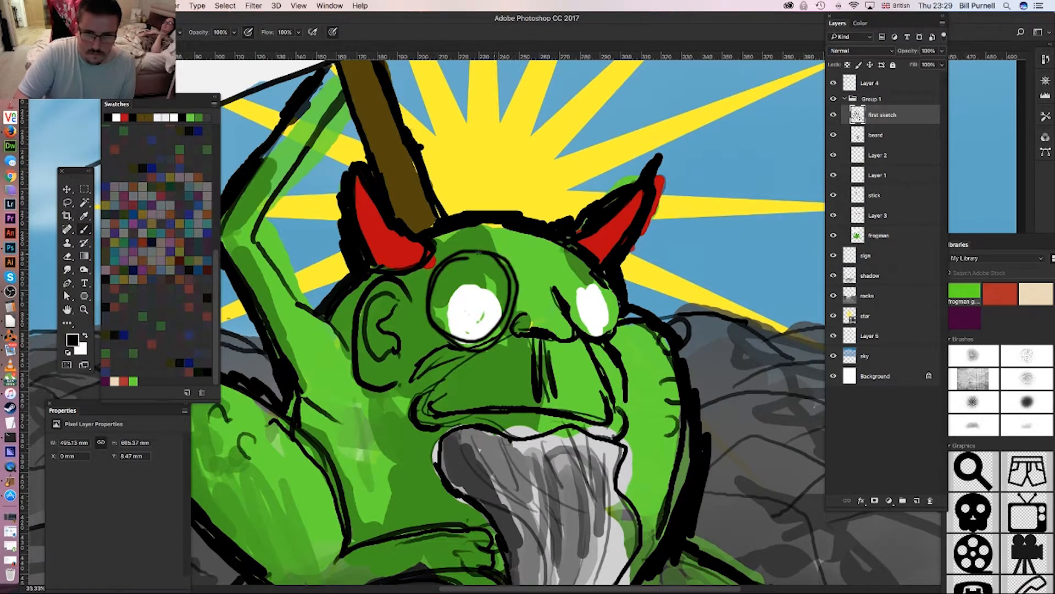
pyautogui.moveTo(494, 290); pyautogui.dragTo(492, 293)
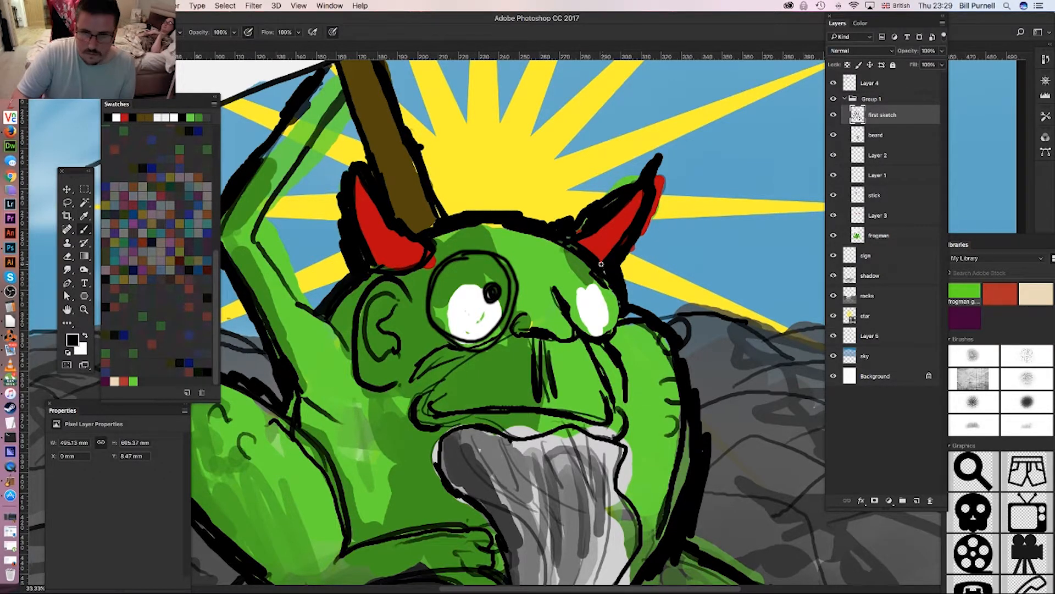
pyautogui.moveTo(601, 265)
pyautogui.mouseDown()
pyautogui.moveTo(575, 264)
pyautogui.moveTo(557, 293)
pyautogui.moveTo(571, 322)
pyautogui.moveTo(599, 329)
pyautogui.mouseUp()
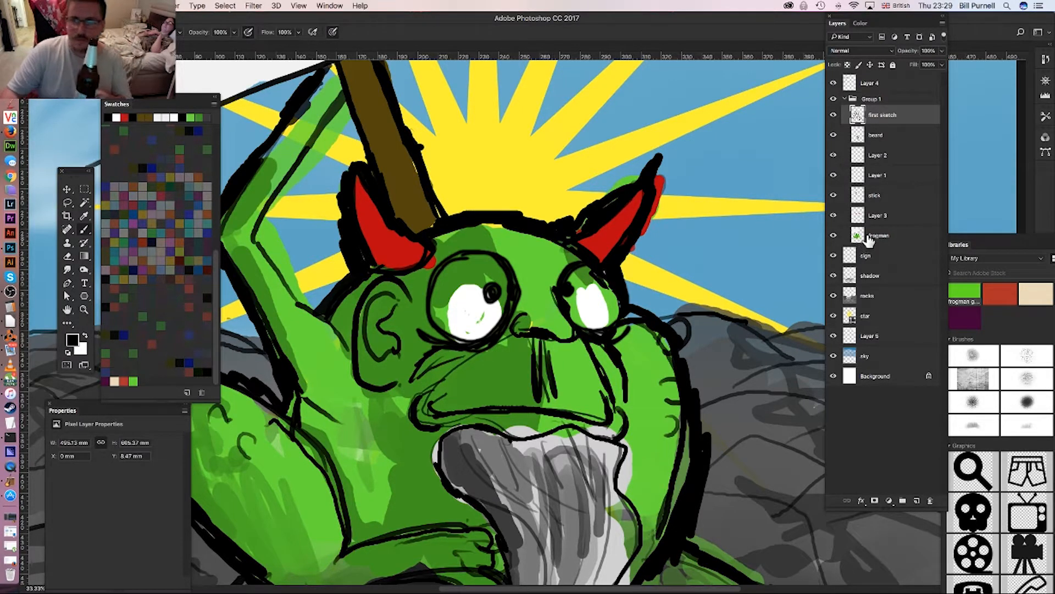
# - Fill the enlarged outlines of both frogman eyes with white (ffffff) on Layer 2, painting around the pupils
pyautogui.click(834, 135)
pyautogui.click(835, 135)
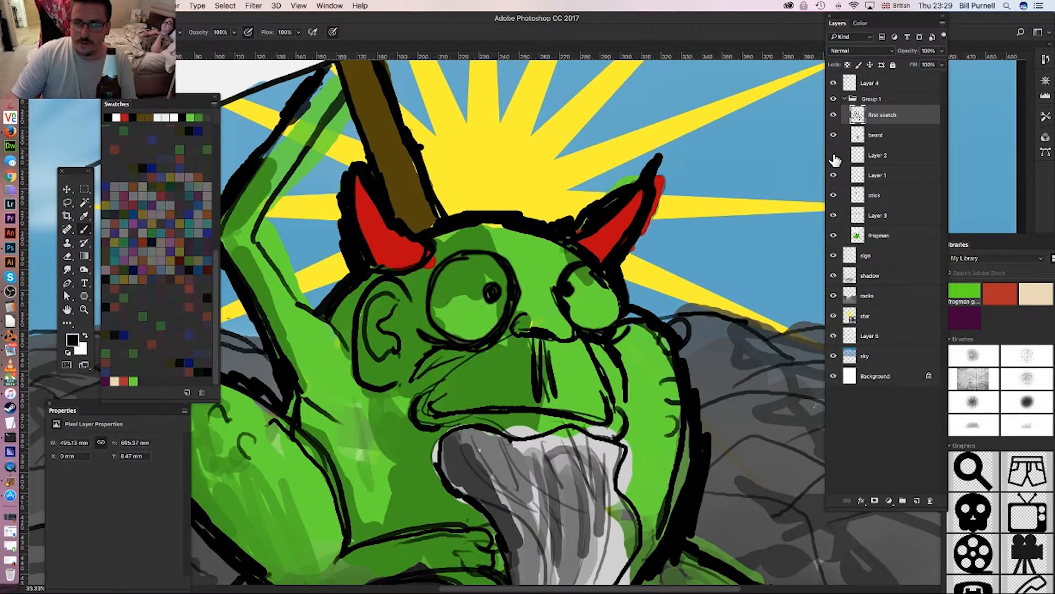
pyautogui.click(867, 158)
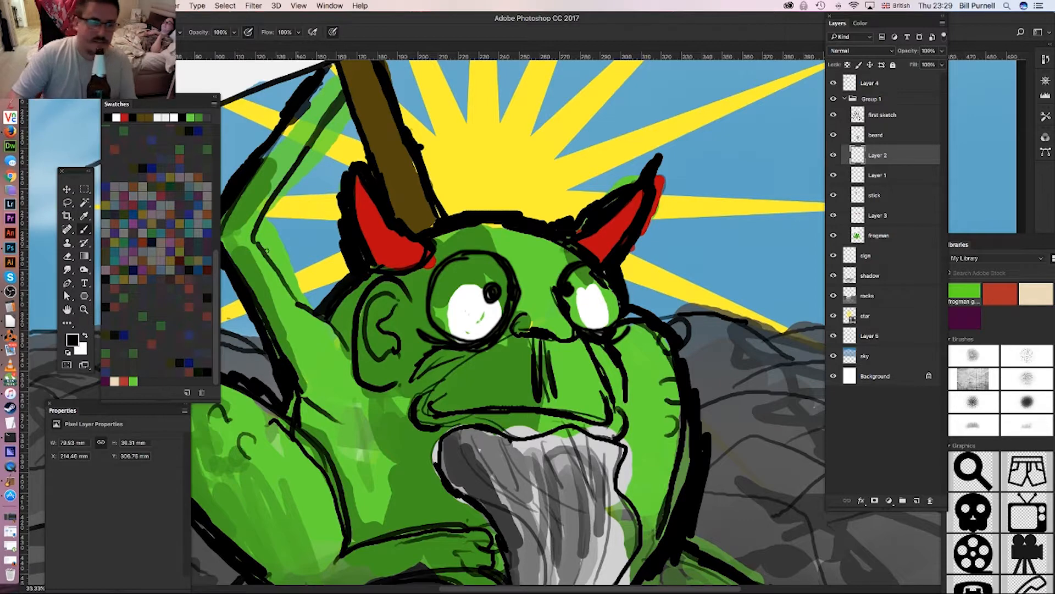
pyautogui.click(72, 339)
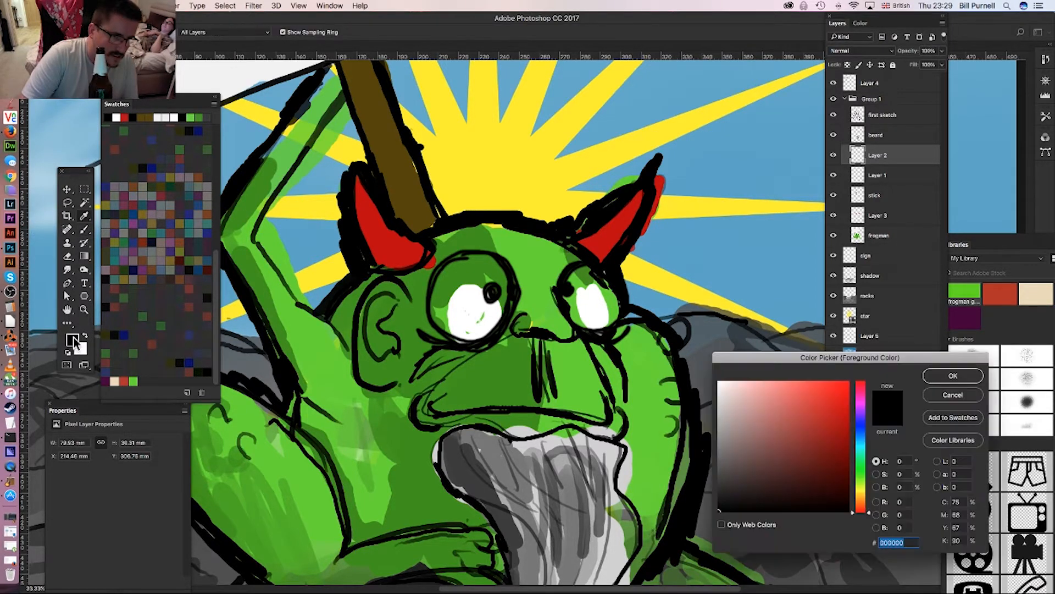
pyautogui.moveTo(731, 393); pyautogui.dragTo(697, 367)
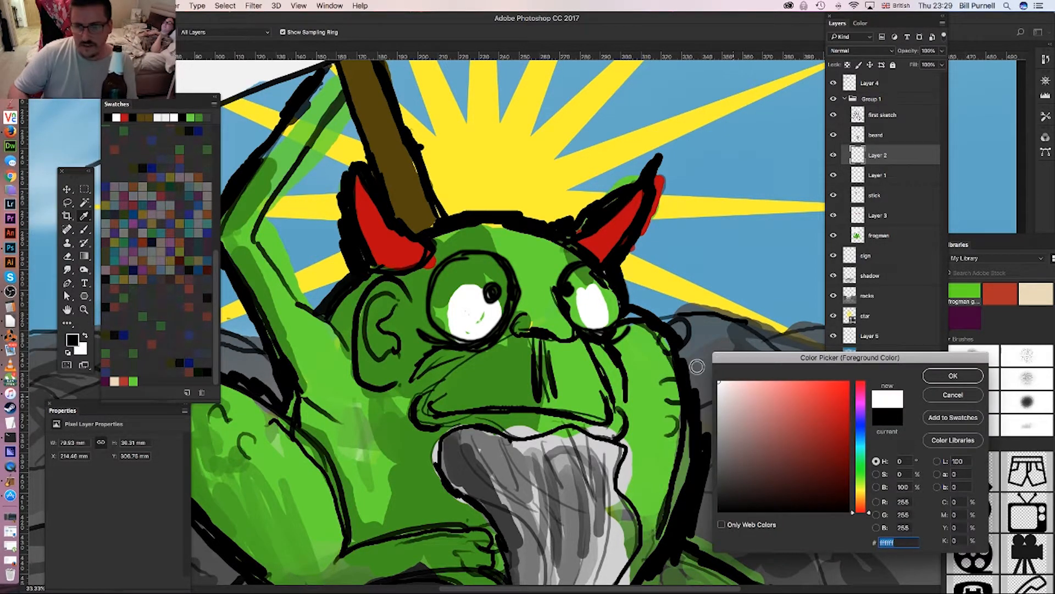
pyautogui.click(929, 377)
pyautogui.press('b')
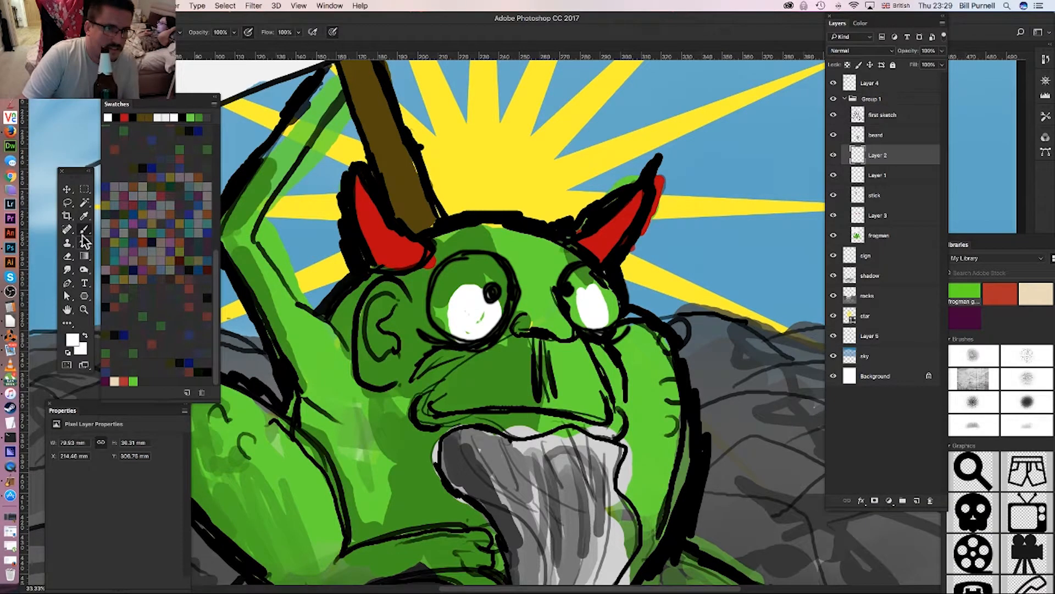
pyautogui.rightClick(486, 282)
pyautogui.click(467, 275)
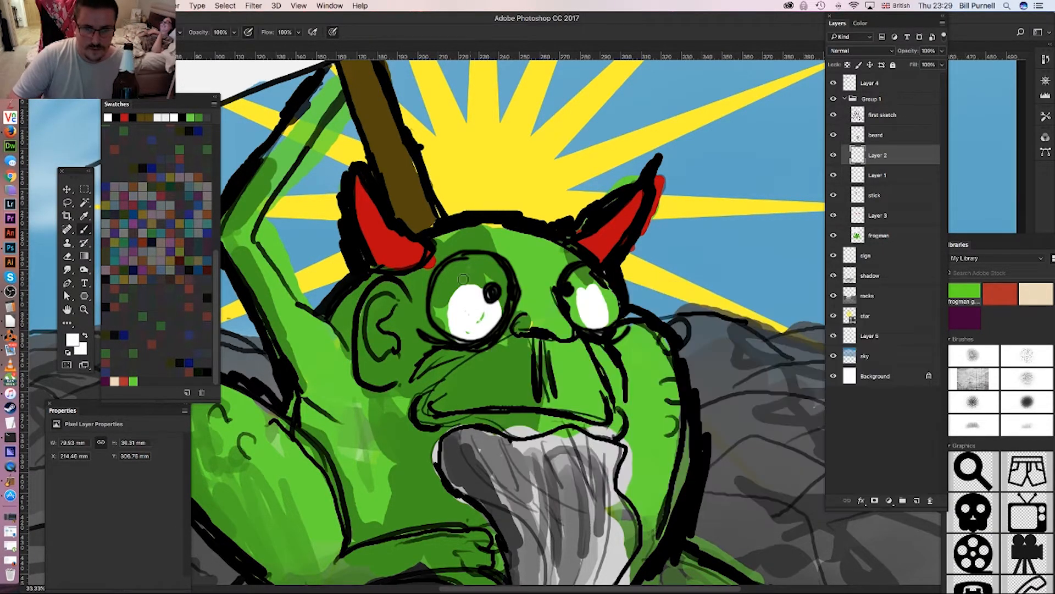
pyautogui.moveTo(464, 271)
pyautogui.mouseDown()
pyautogui.moveTo(442, 301)
pyautogui.moveTo(451, 323)
pyautogui.moveTo(441, 327)
pyautogui.moveTo(442, 260)
pyautogui.moveTo(465, 263)
pyautogui.moveTo(473, 283)
pyautogui.moveTo(499, 276)
pyautogui.moveTo(507, 290)
pyautogui.moveTo(505, 308)
pyautogui.moveTo(476, 331)
pyautogui.moveTo(477, 312)
pyautogui.moveTo(453, 287)
pyautogui.moveTo(489, 262)
pyautogui.moveTo(506, 283)
pyautogui.mouseUp()
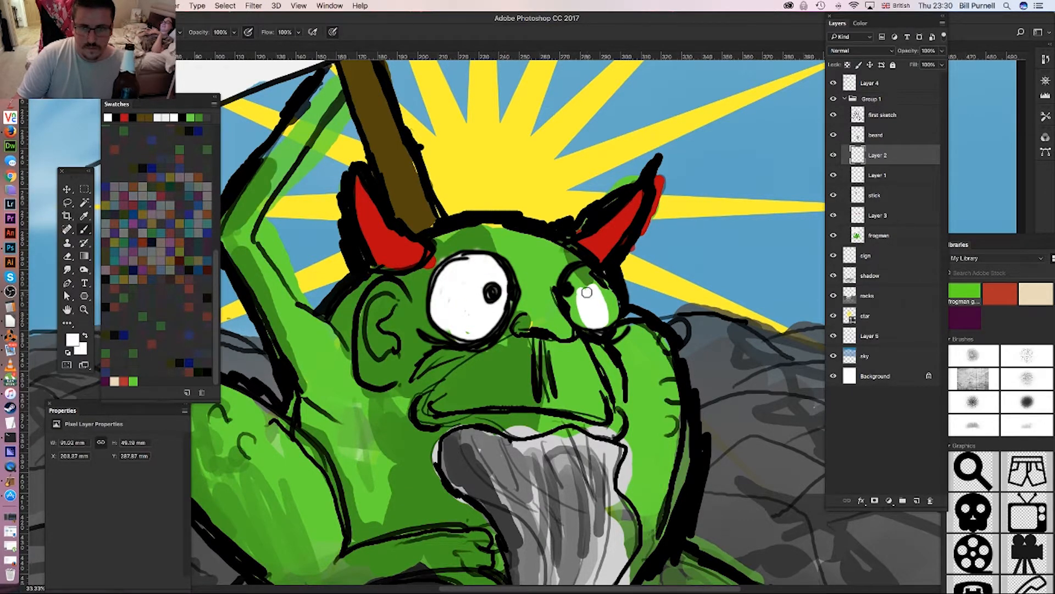
pyautogui.moveTo(586, 278)
pyautogui.mouseDown()
pyautogui.moveTo(576, 316)
pyautogui.moveTo(585, 321)
pyautogui.moveTo(568, 306)
pyautogui.moveTo(588, 293)
pyautogui.moveTo(600, 300)
pyautogui.moveTo(605, 284)
pyautogui.moveTo(621, 312)
pyautogui.moveTo(596, 292)
pyautogui.mouseUp()
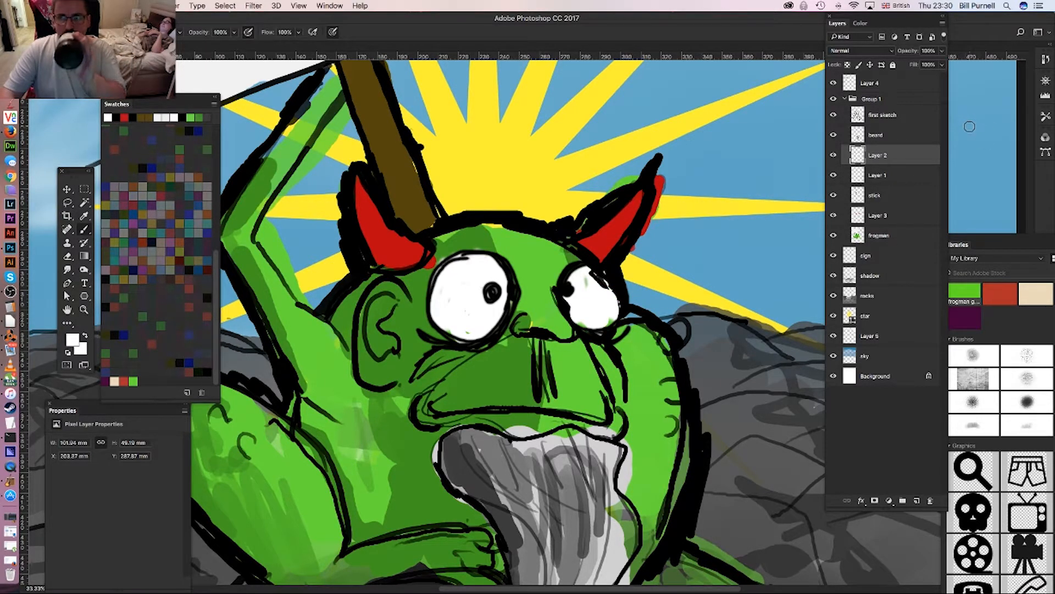
# - Draw black eyebrows above both frogman eyes on the first sketch layer, undoing and redrawing the first one higher
pyautogui.click(847, 117)
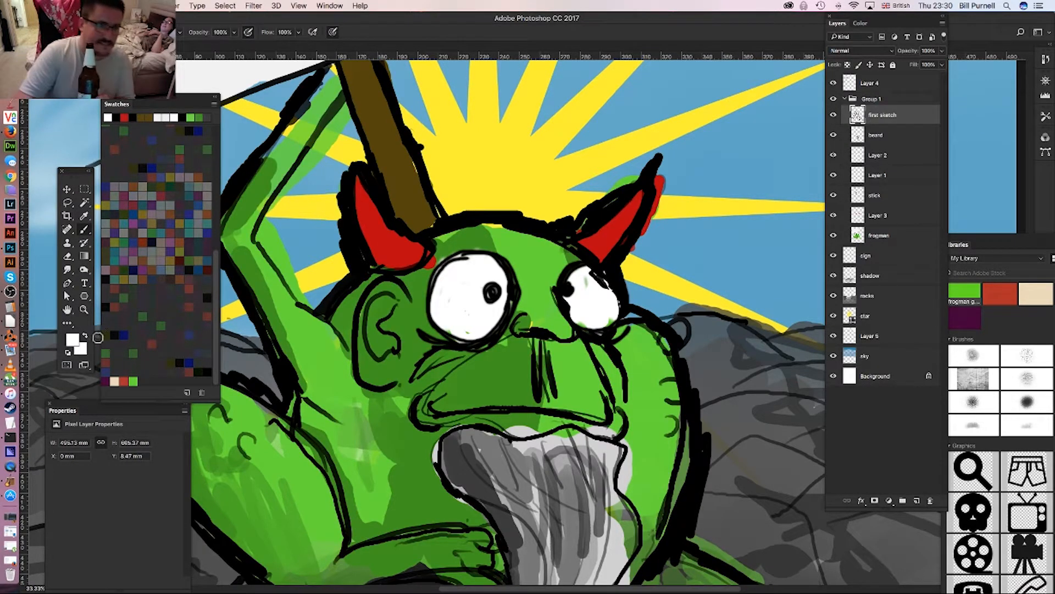
pyautogui.click(76, 341)
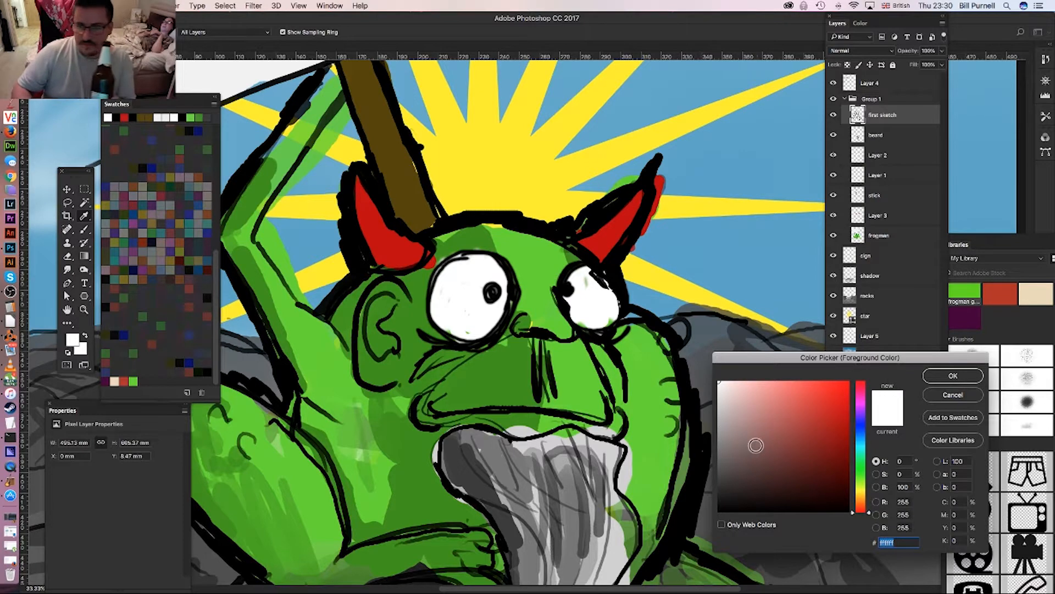
pyautogui.click(953, 376)
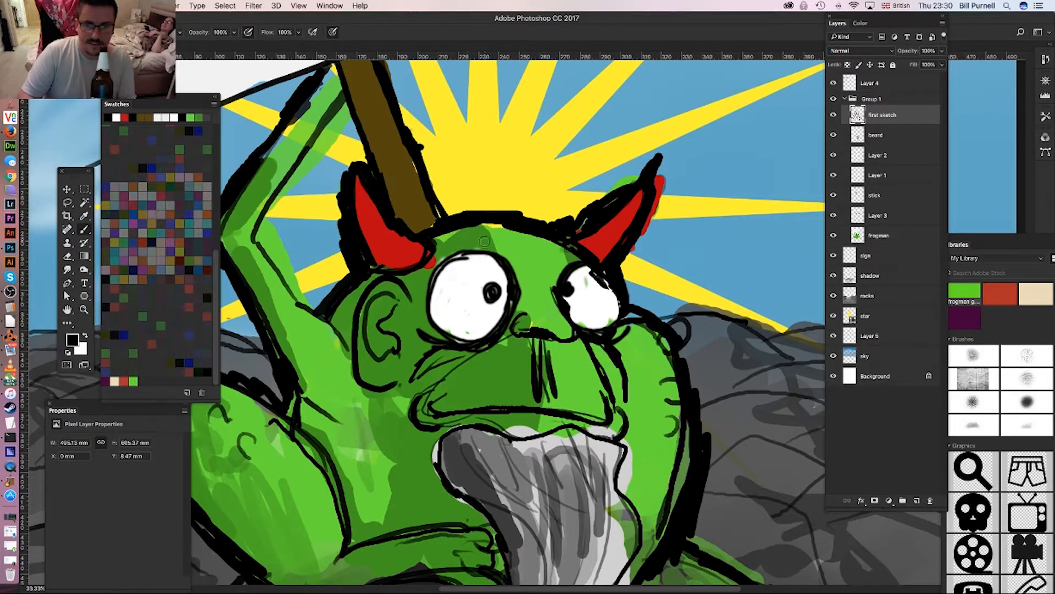
pyautogui.moveTo(485, 250)
pyautogui.mouseDown()
pyautogui.moveTo(430, 276)
pyautogui.moveTo(489, 247)
pyautogui.moveTo(440, 271)
pyautogui.mouseUp()
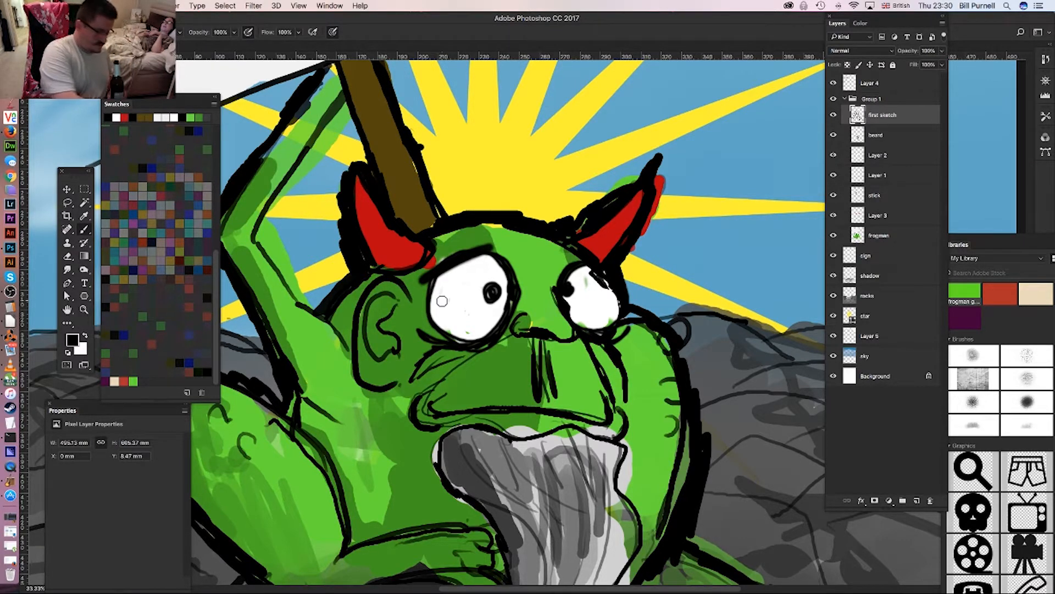
pyautogui.press('super+z')
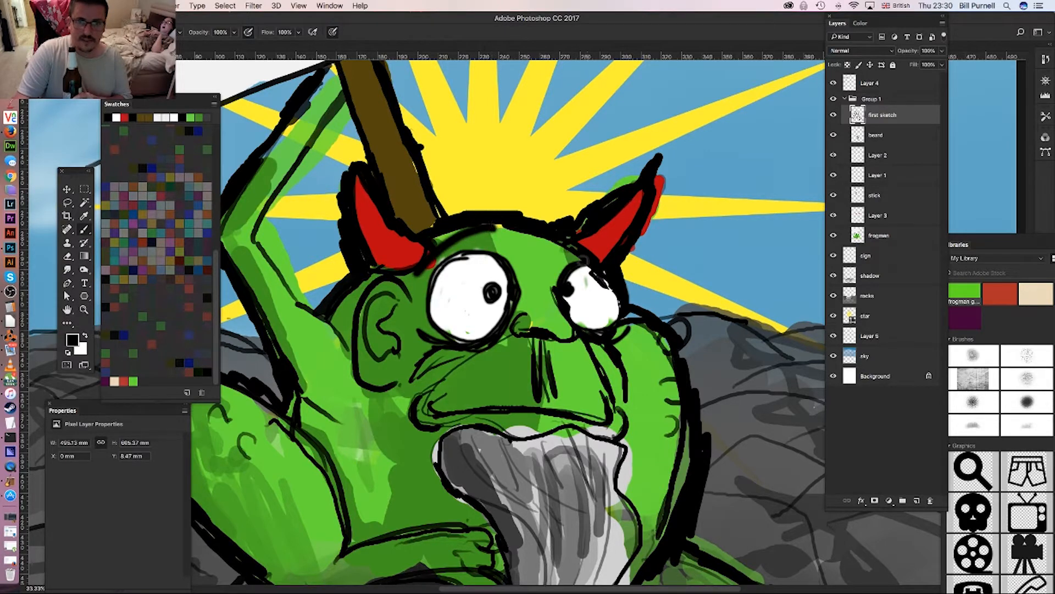
pyautogui.moveTo(548, 245)
pyautogui.mouseDown()
pyautogui.moveTo(608, 276)
pyautogui.moveTo(570, 244)
pyautogui.moveTo(605, 270)
pyautogui.moveTo(609, 296)
pyautogui.mouseUp()
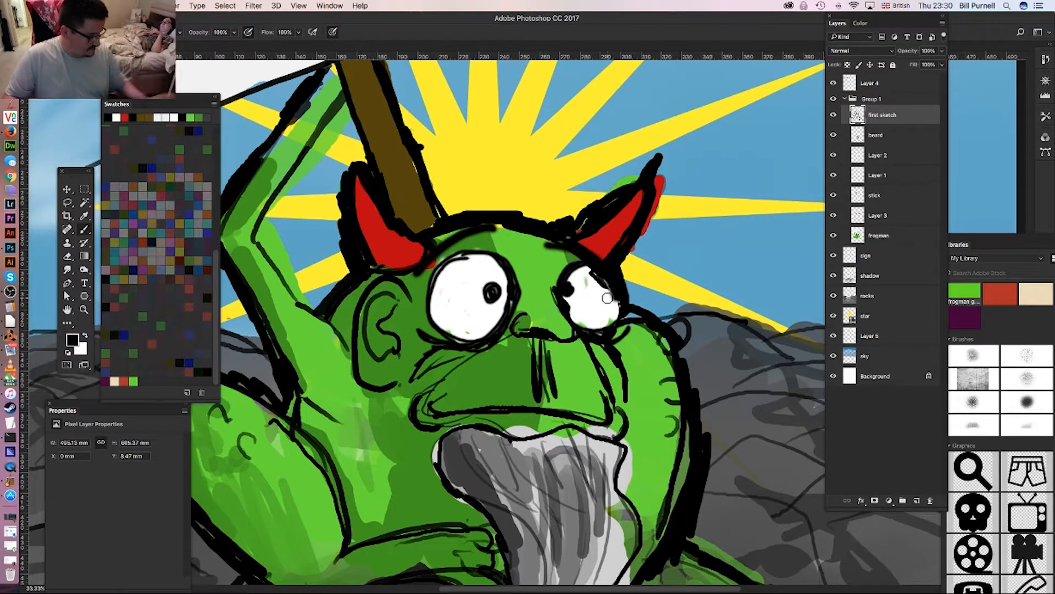
# - Try painting a black question mark above the frogman's head on the first sketch layer
pyautogui.click(577, 301)
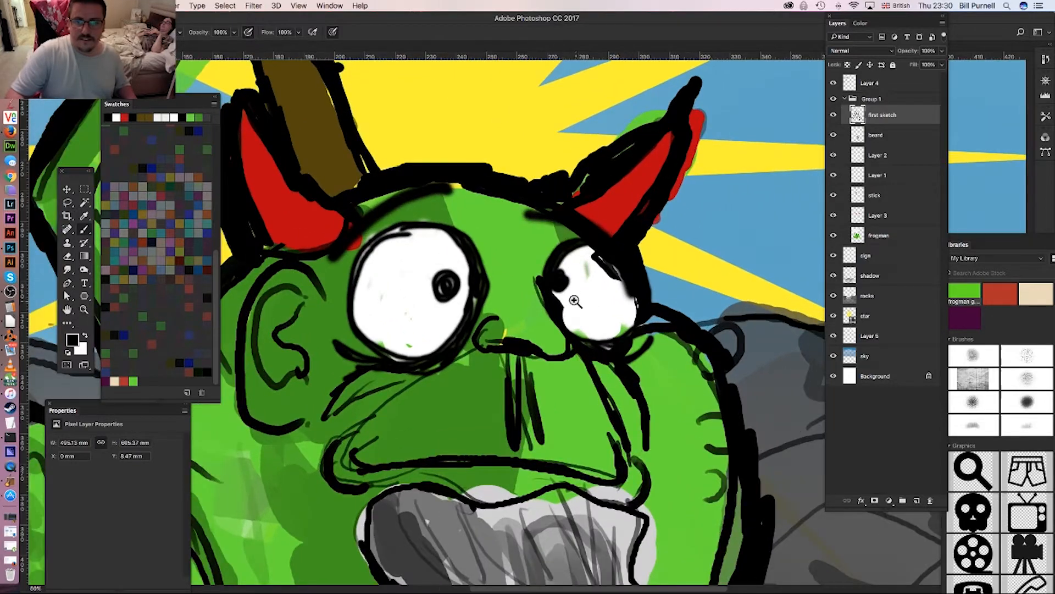
pyautogui.keyDown('alt'); pyautogui.click(539, 277); pyautogui.keyUp('alt')
pyautogui.keyDown('alt'); pyautogui.click(537, 277); pyautogui.keyUp('alt')
pyautogui.keyDown('alt'); pyautogui.click(525, 271); pyautogui.keyUp('alt')
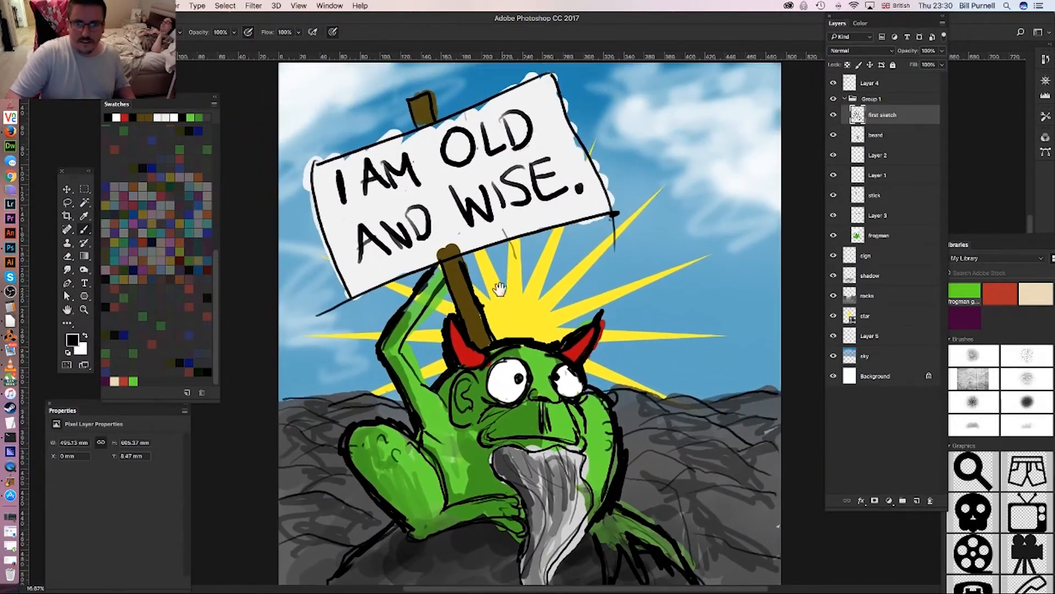
pyautogui.moveTo(515, 269)
pyautogui.mouseDown()
pyautogui.moveTo(548, 293)
pyautogui.moveTo(529, 304)
pyautogui.mouseUp()
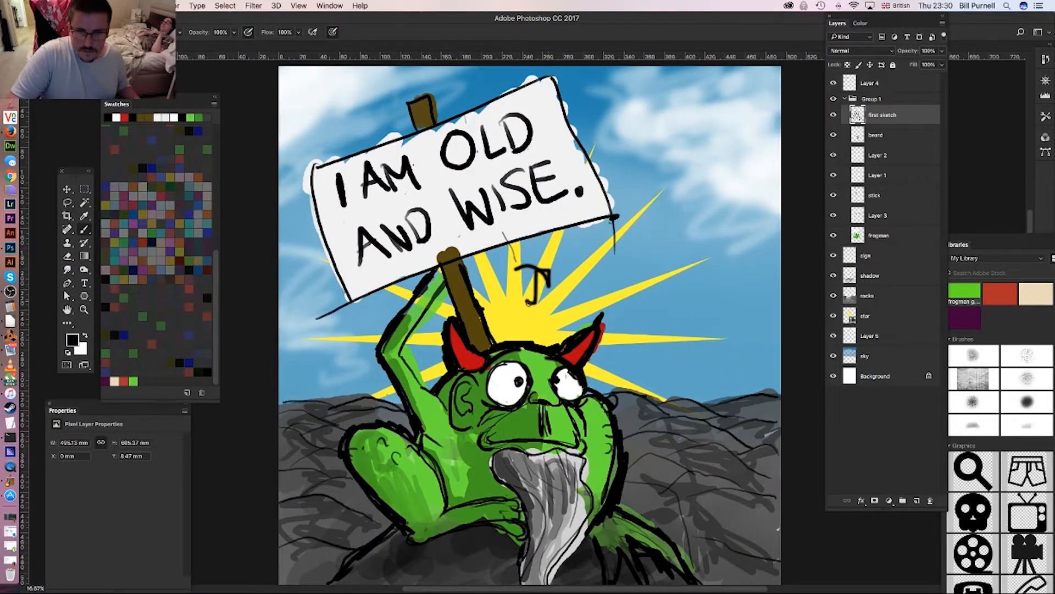
pyautogui.press('super+z')
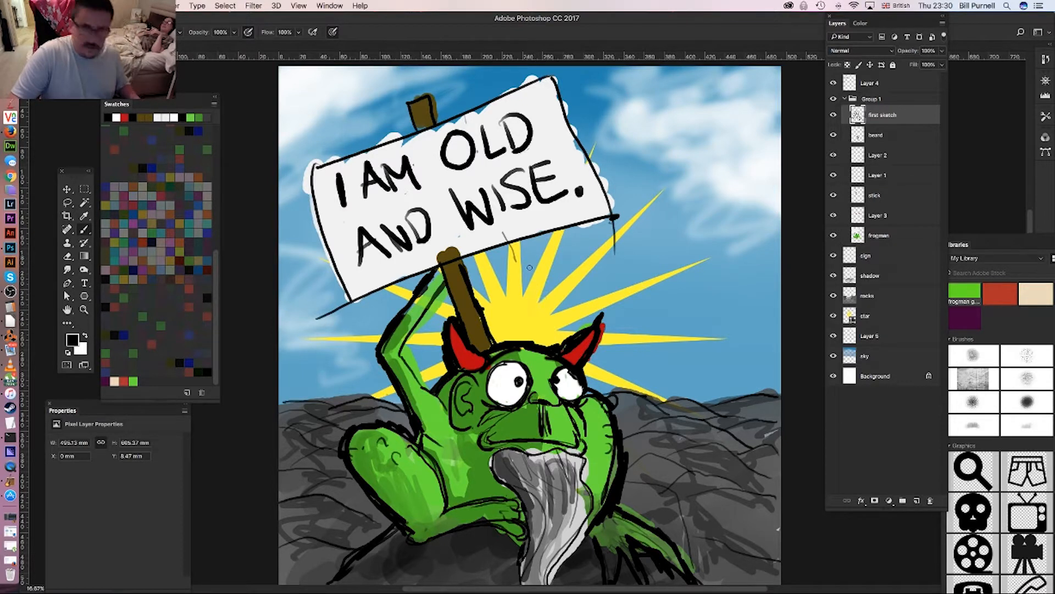
pyautogui.moveTo(513, 262)
pyautogui.mouseDown()
pyautogui.moveTo(545, 277)
pyautogui.moveTo(526, 295)
pyautogui.mouseUp()
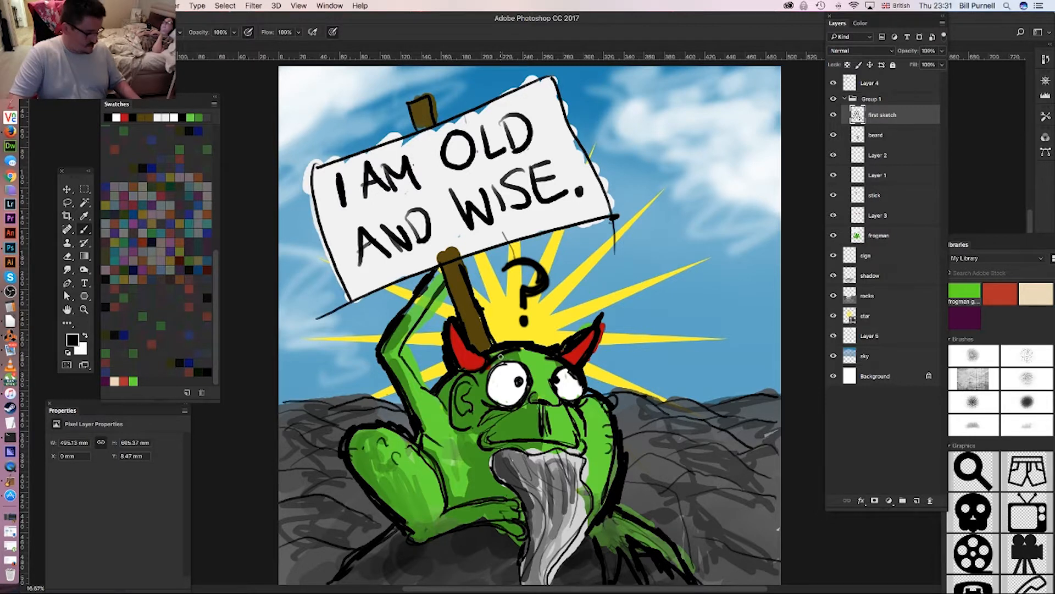
pyautogui.press('super+z')
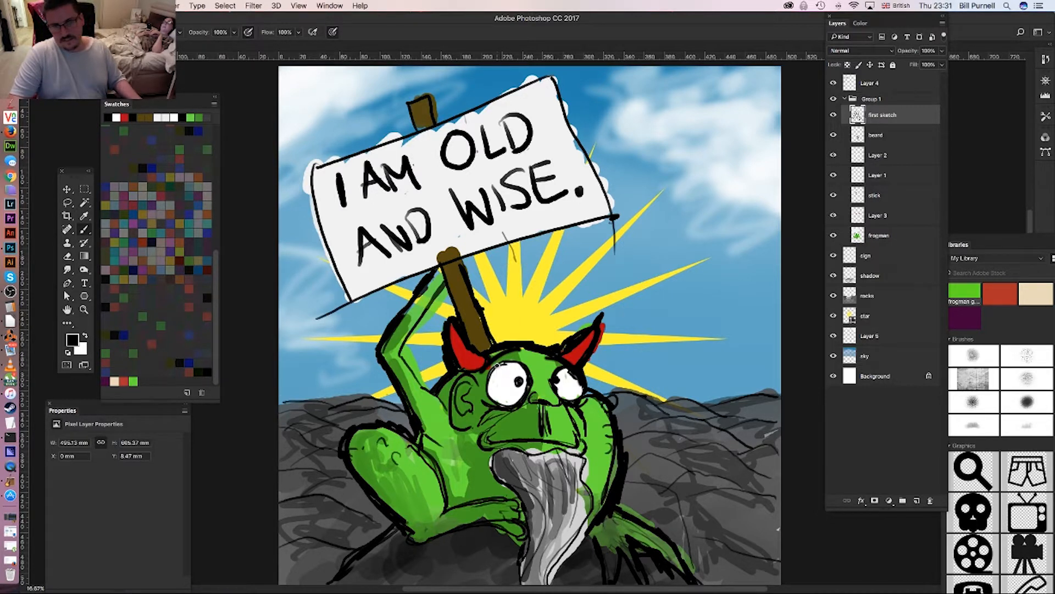
# - Draw a small black bird with a beak, legs, wing and tail perched on the sign's upper-left corner
pyautogui.moveTo(479, 309); pyautogui.dragTo(506, 410)
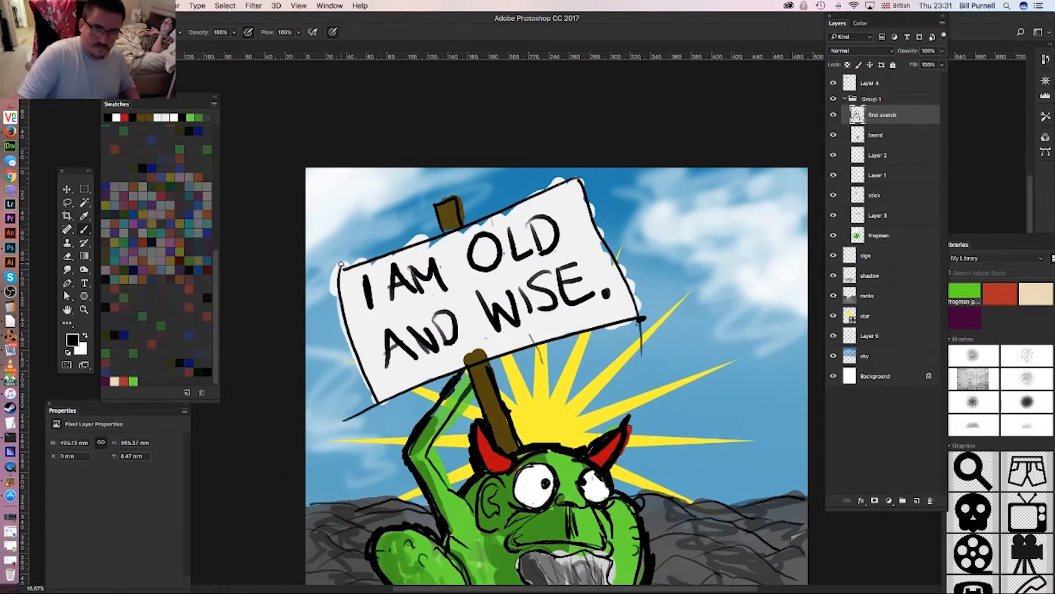
pyautogui.moveTo(359, 255)
pyautogui.mouseDown()
pyautogui.moveTo(355, 234)
pyautogui.moveTo(339, 238)
pyautogui.mouseUp()
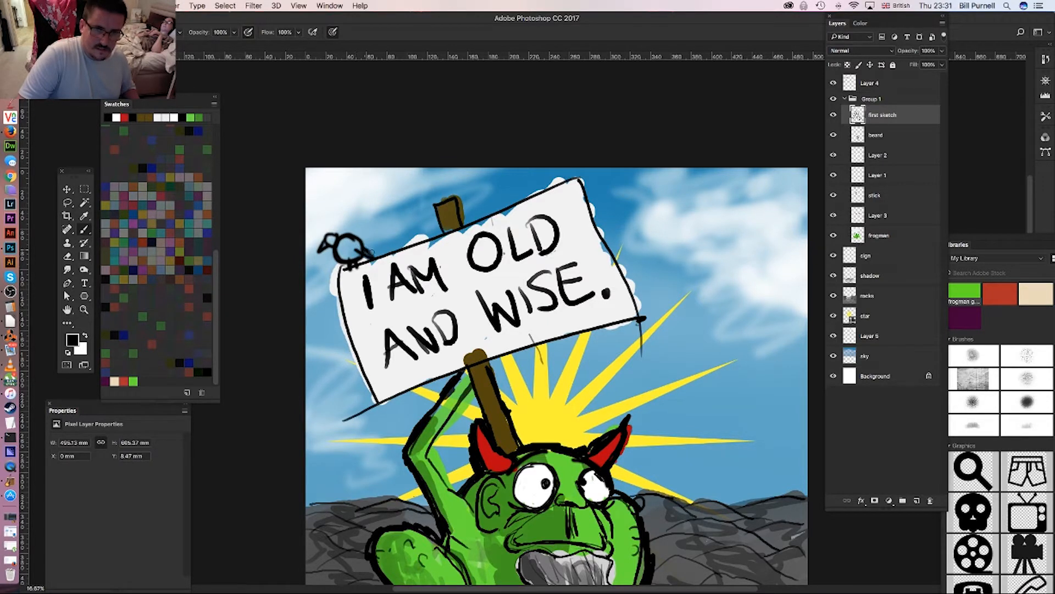
pyautogui.moveTo(361, 254)
pyautogui.mouseDown()
pyautogui.moveTo(377, 245)
pyautogui.moveTo(352, 246)
pyautogui.mouseUp()
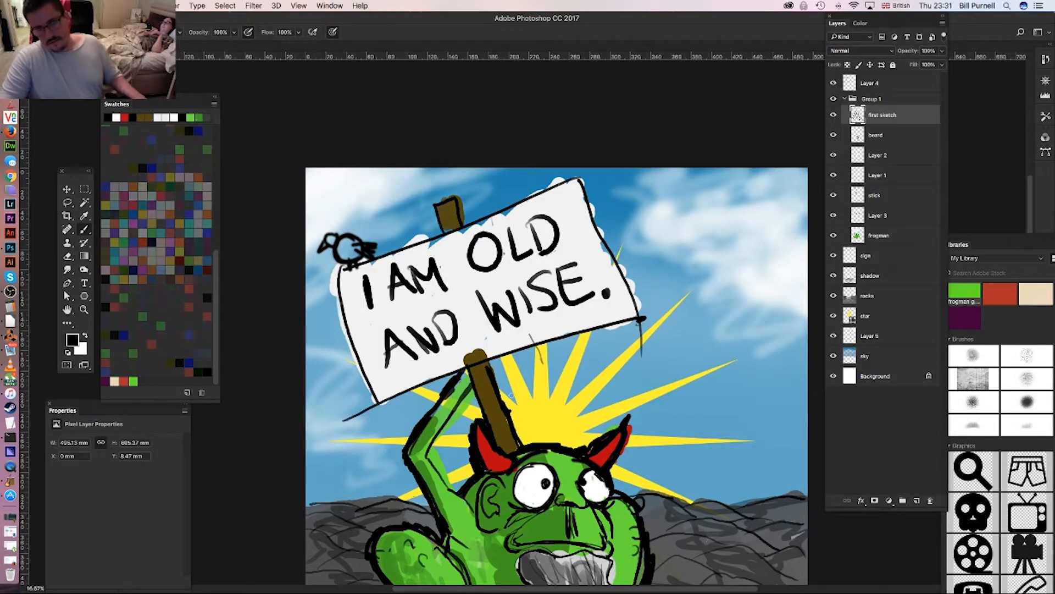
# - View the whole illustration and toggle the frogman, Layer 3, stick, Layer 2 and beard layers off and on to examine their contents
pyautogui.moveTo(539, 434); pyautogui.dragTo(532, 319)
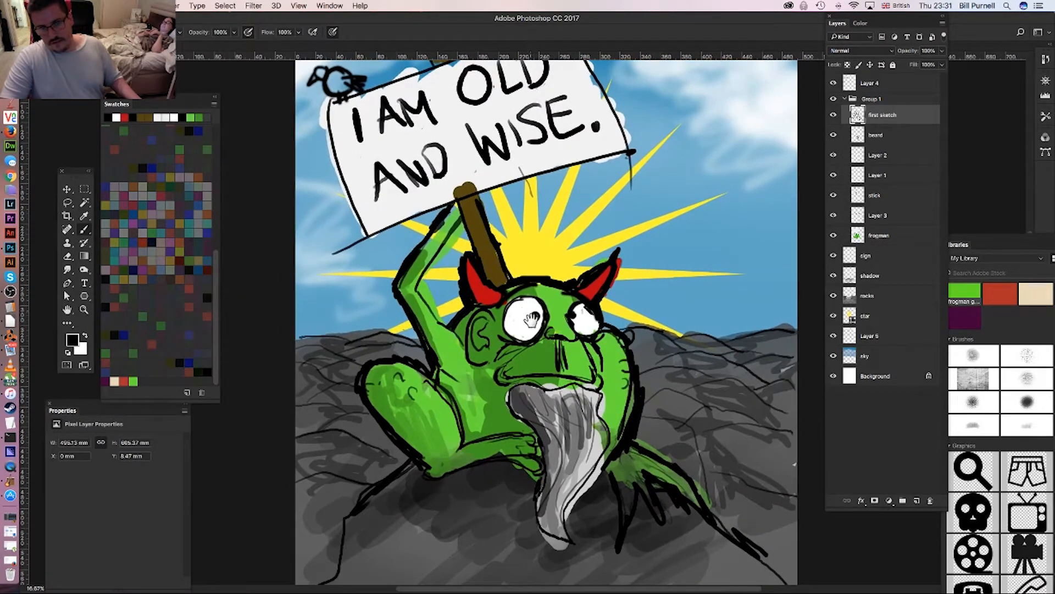
pyautogui.keyDown('alt'); pyautogui.click(552, 368); pyautogui.keyUp('alt')
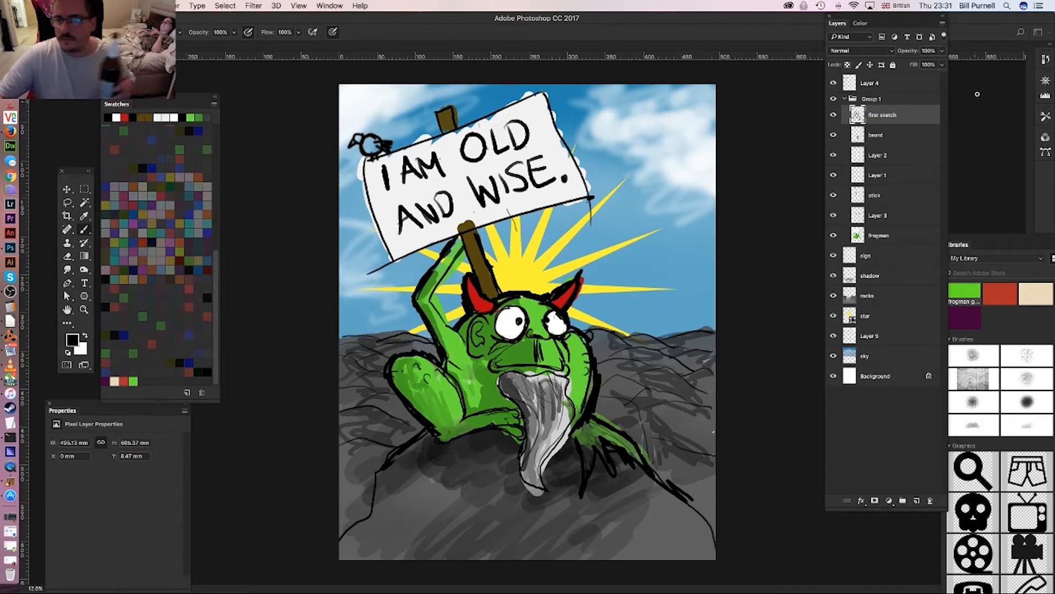
pyautogui.click(834, 236)
pyautogui.click(834, 236)
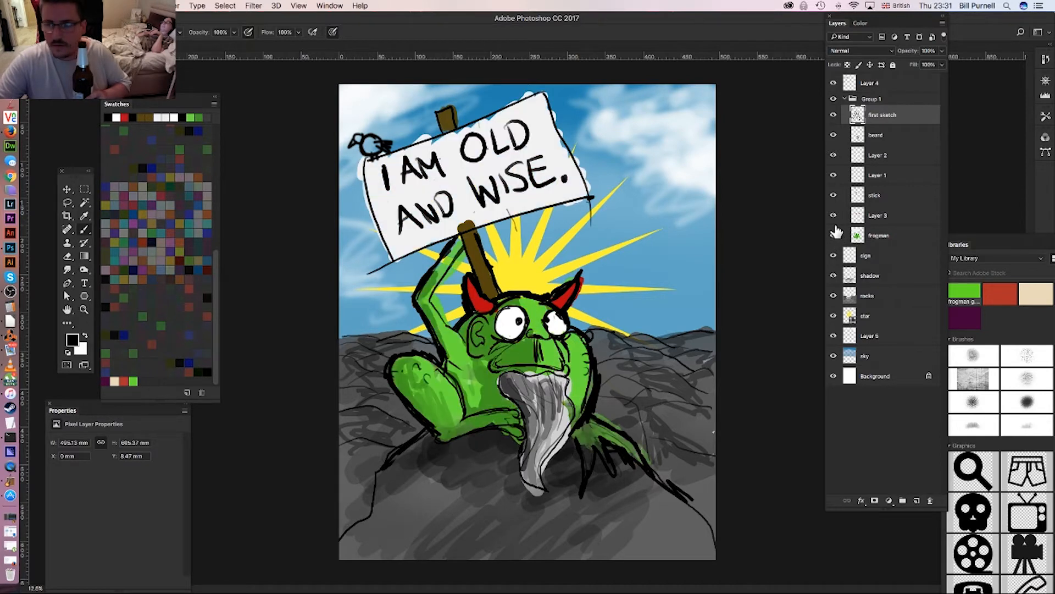
pyautogui.click(834, 216)
pyautogui.click(834, 215)
pyautogui.click(834, 195)
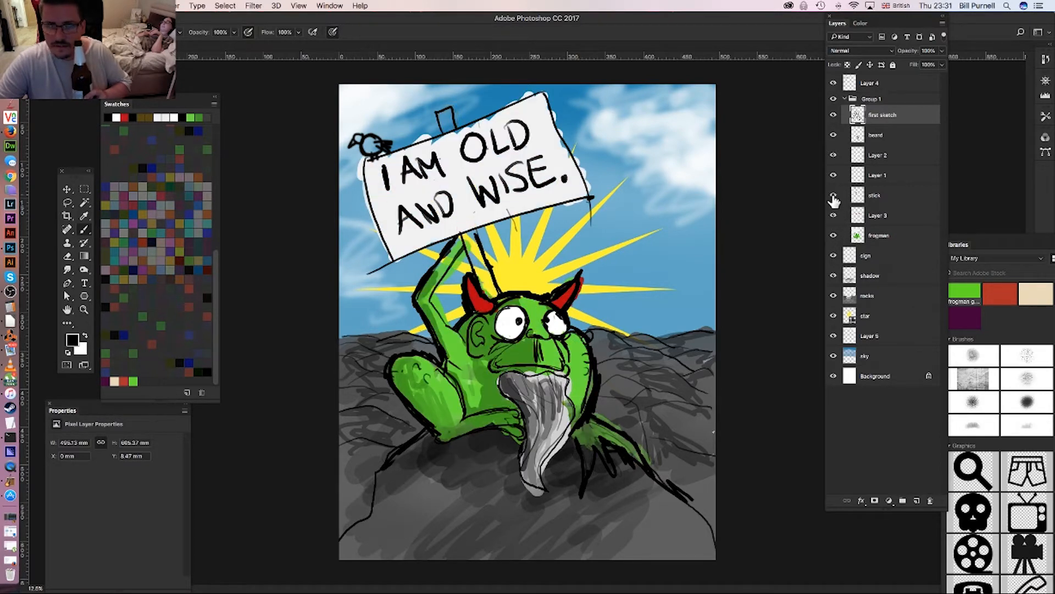
pyautogui.click(834, 195)
pyautogui.click(834, 155)
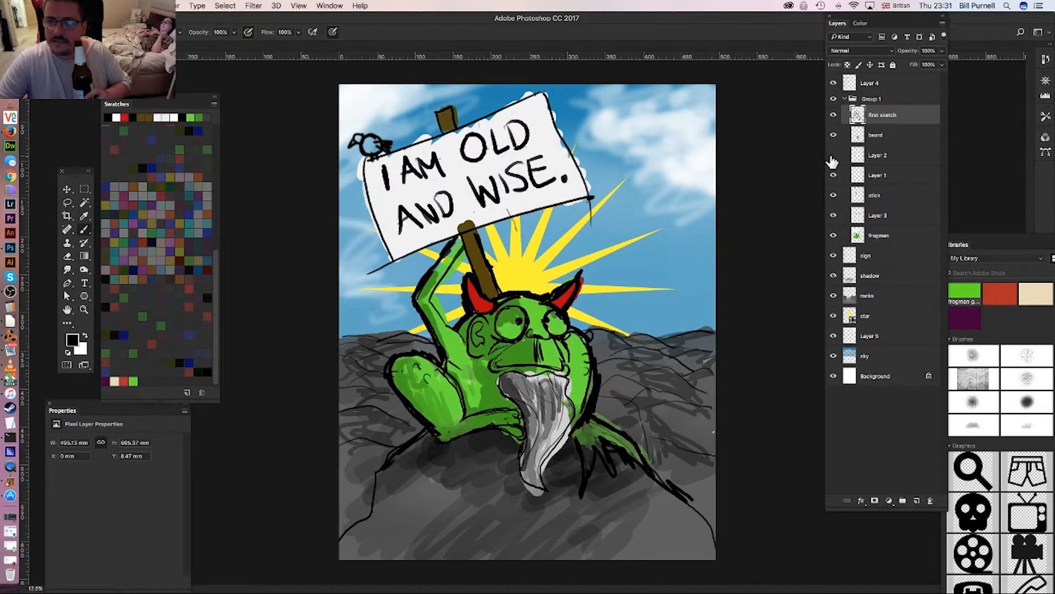
pyautogui.click(834, 155)
pyautogui.click(834, 135)
pyautogui.click(834, 134)
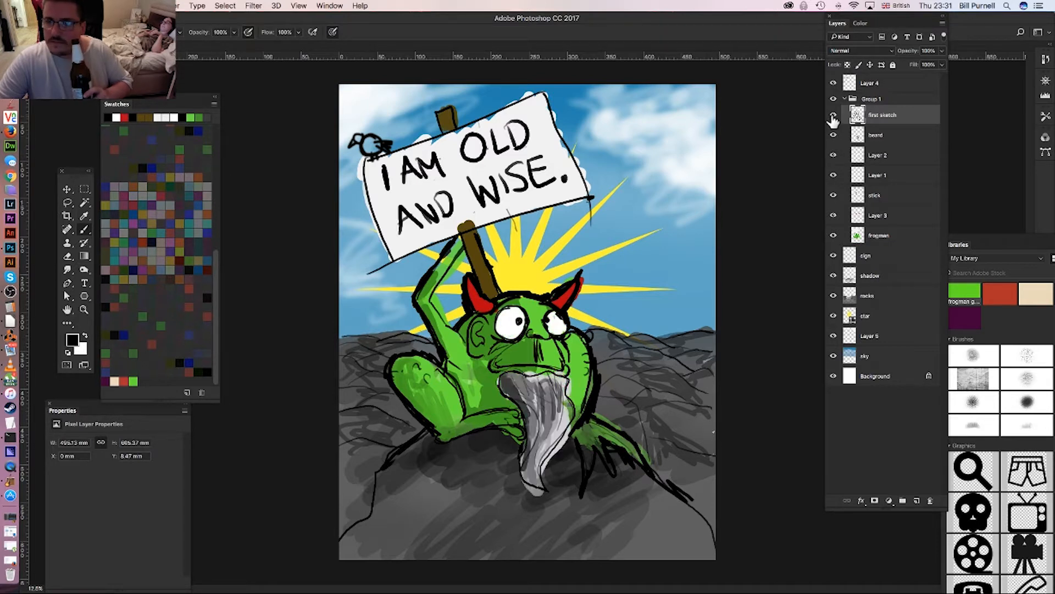
# - Identify the star layer and move the yellow star lower behind the frogman, leaving only its upper rays above the rocks
pyautogui.click(834, 316)
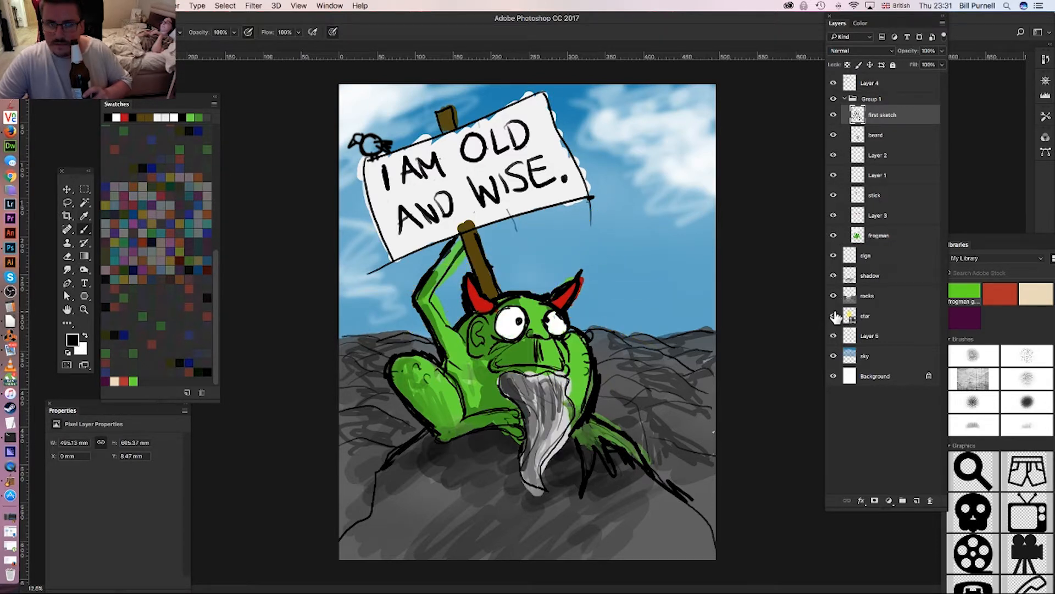
pyautogui.click(834, 316)
pyautogui.click(852, 318)
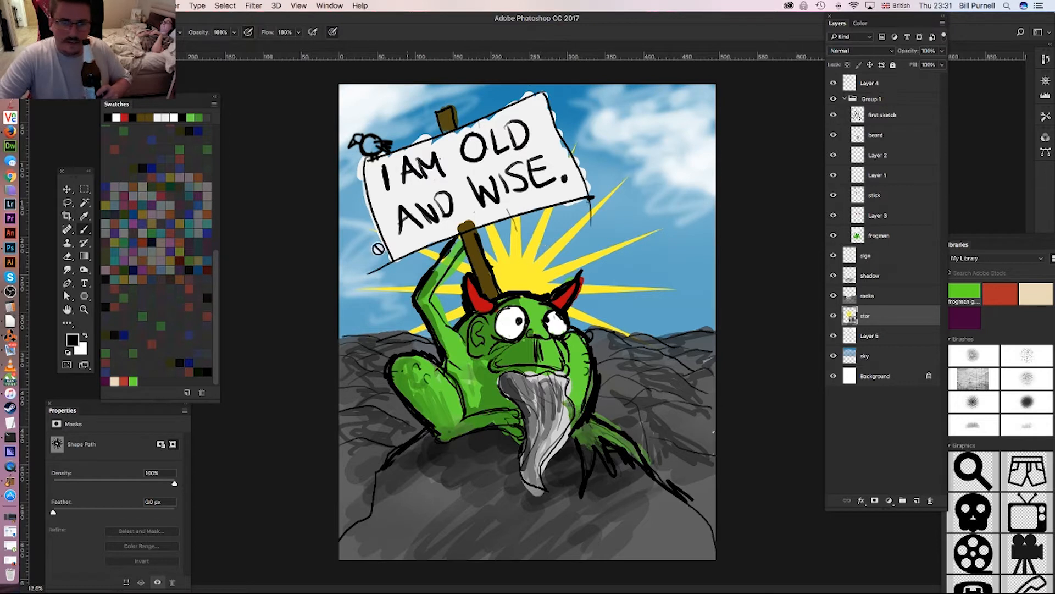
pyautogui.click(66, 189)
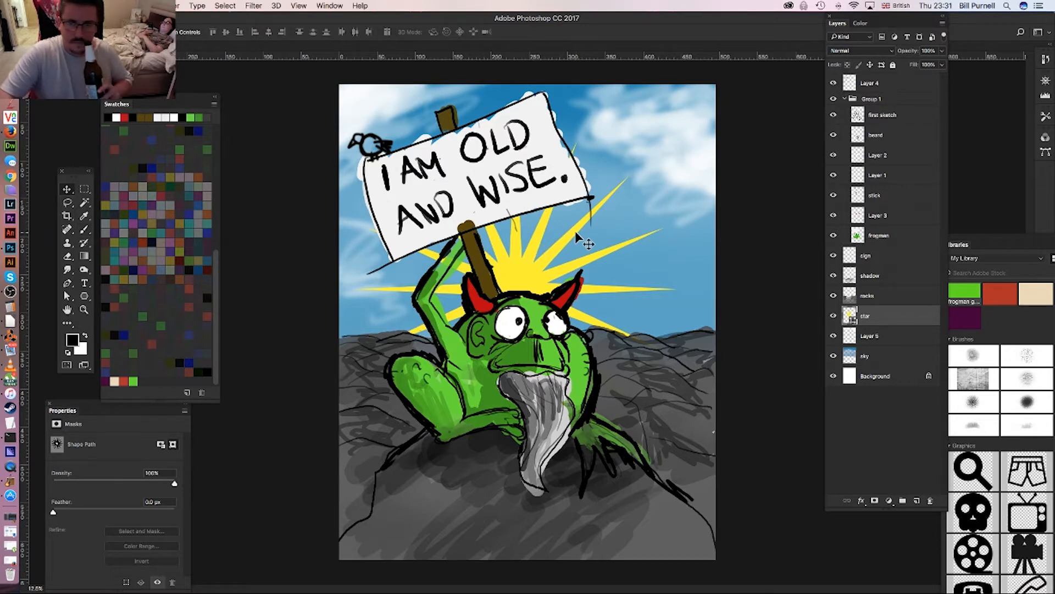
pyautogui.moveTo(583, 257); pyautogui.dragTo(617, 302)
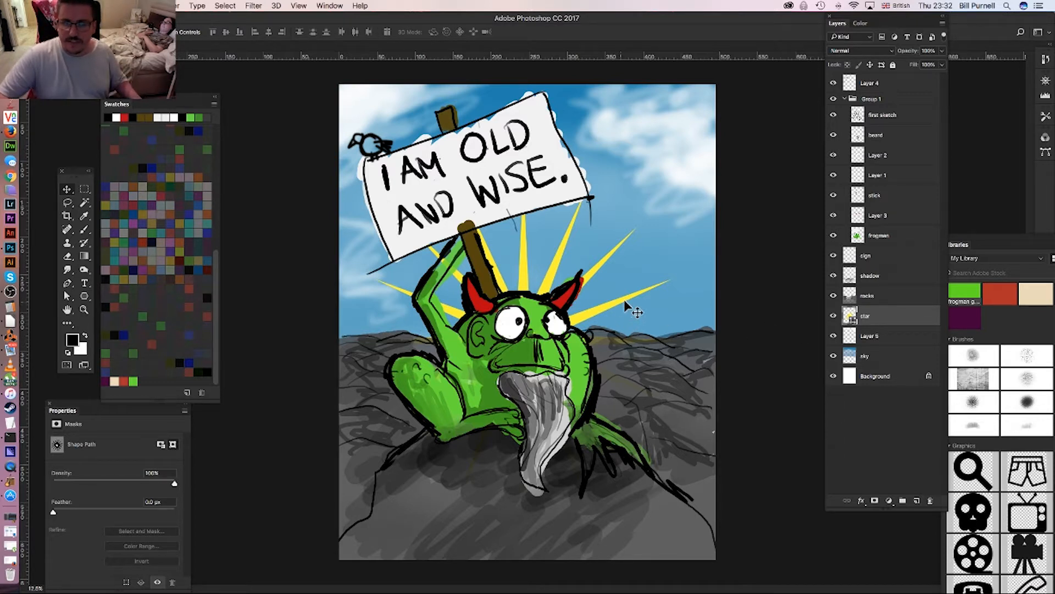
# - Check the sky layer's visibility and add a new empty layer directly above it
pyautogui.click(862, 357)
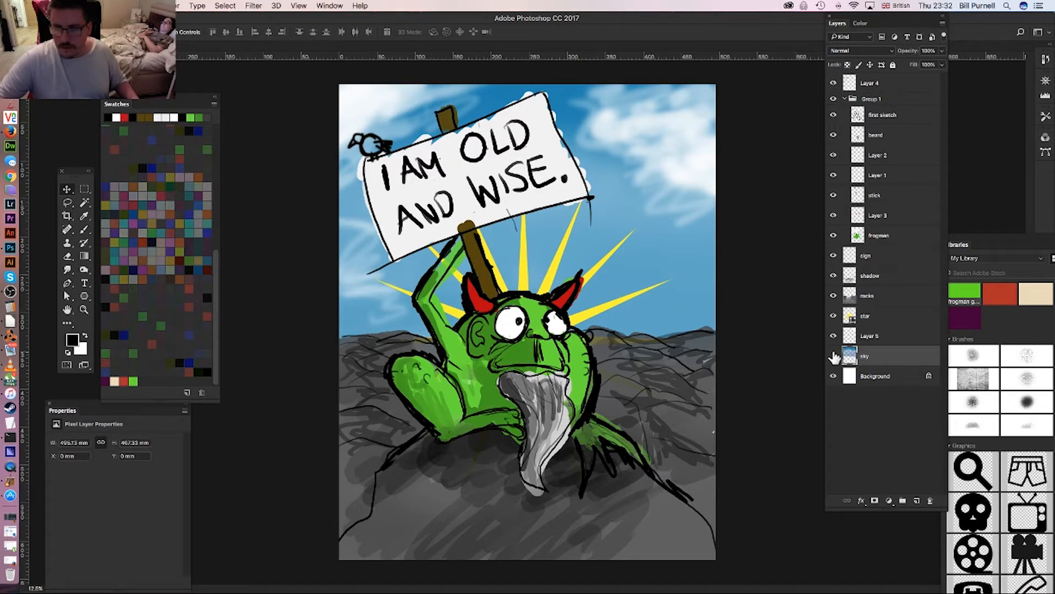
pyautogui.click(834, 355)
pyautogui.click(833, 356)
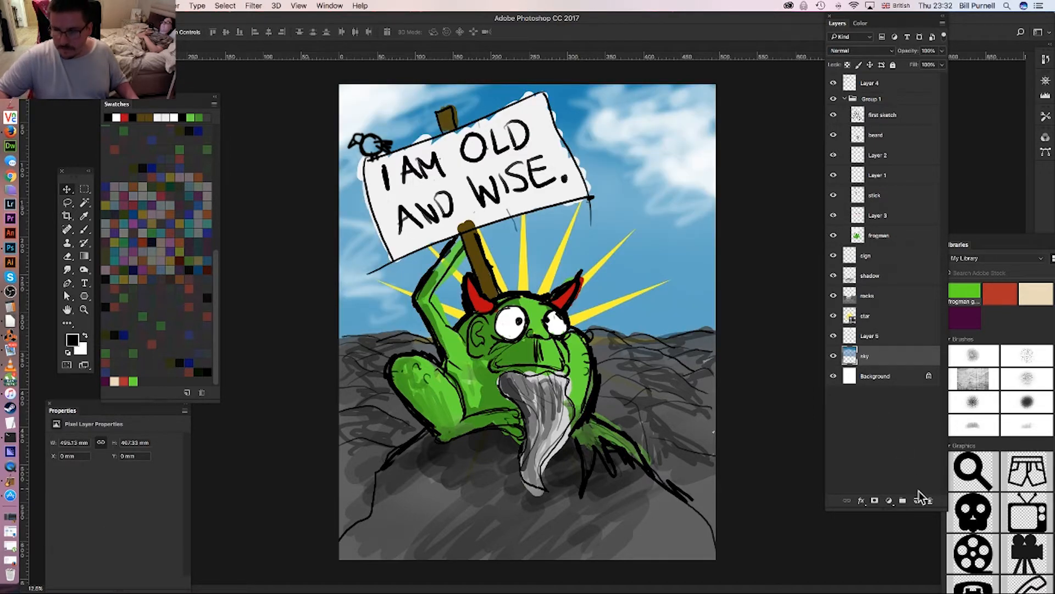
pyautogui.click(916, 500)
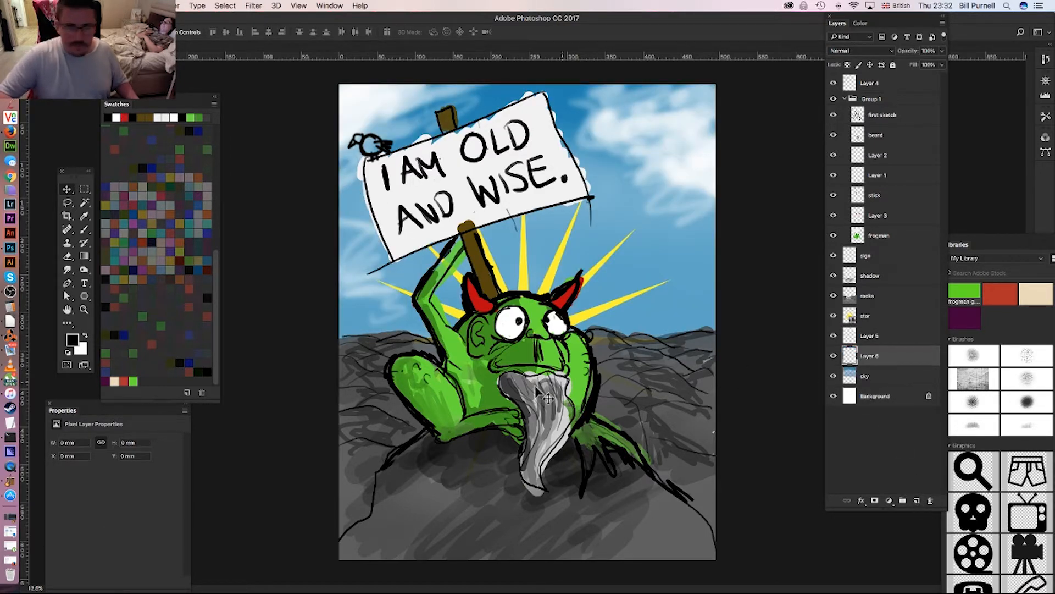
# - Darken the upper sky on the new layer with a black Foreground to Transparent gradient running from the canvas top down to the frogman's head
pyautogui.click(83, 255)
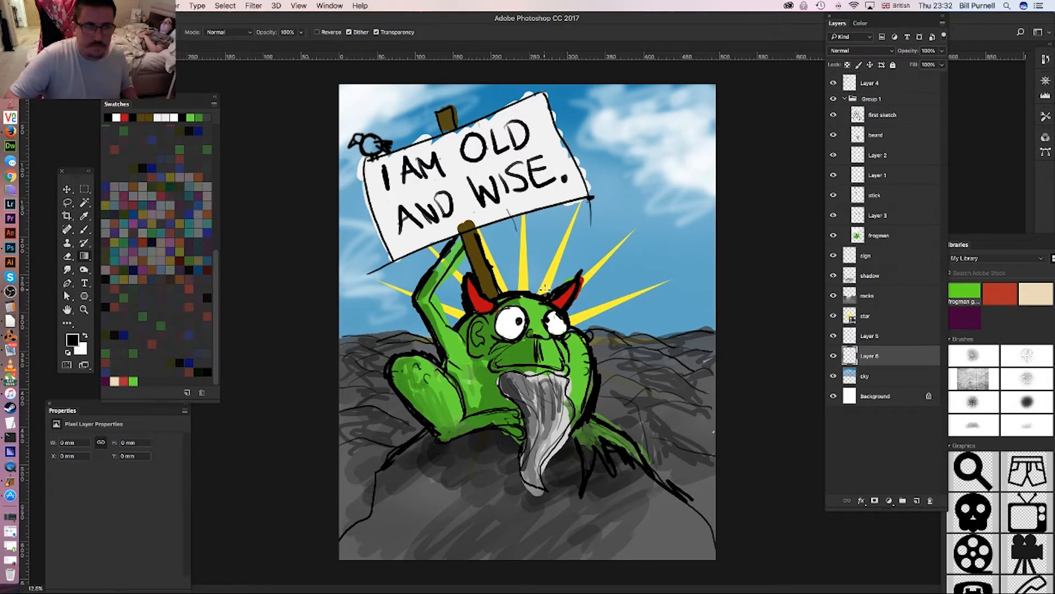
pyautogui.click(70, 32)
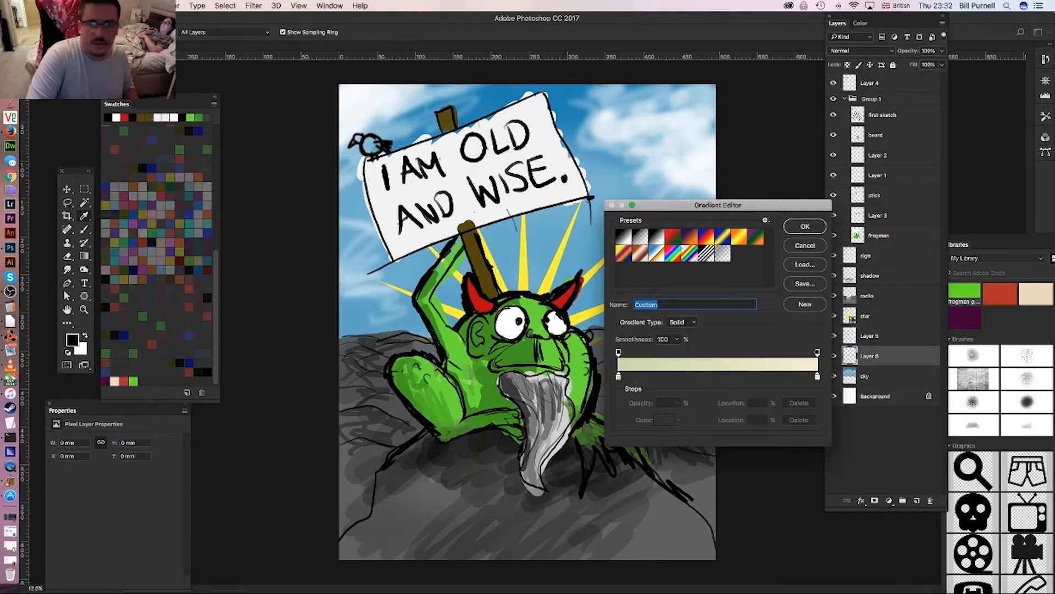
pyautogui.click(640, 237)
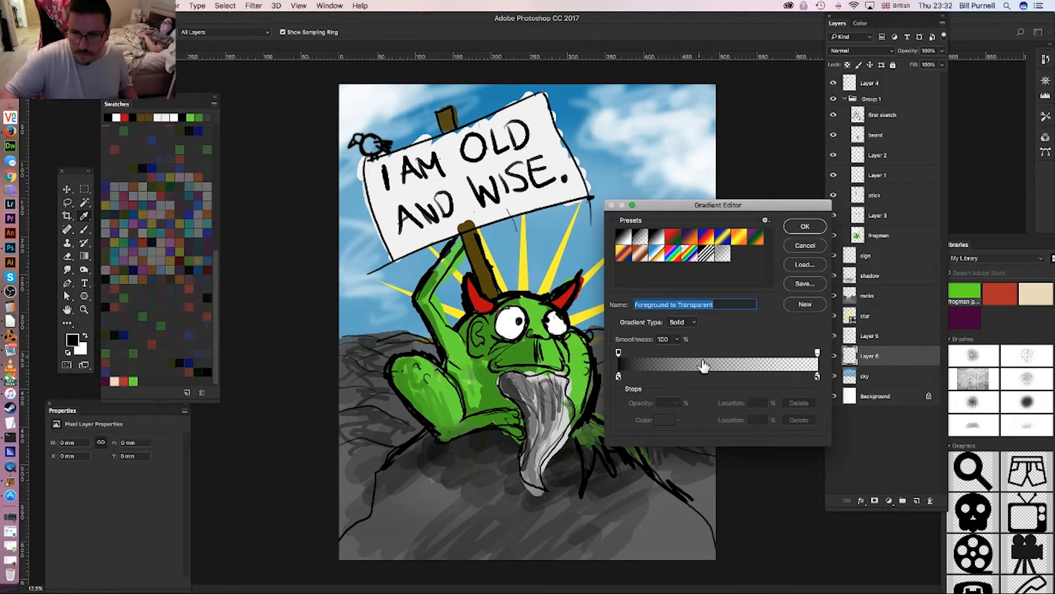
pyautogui.click(805, 226)
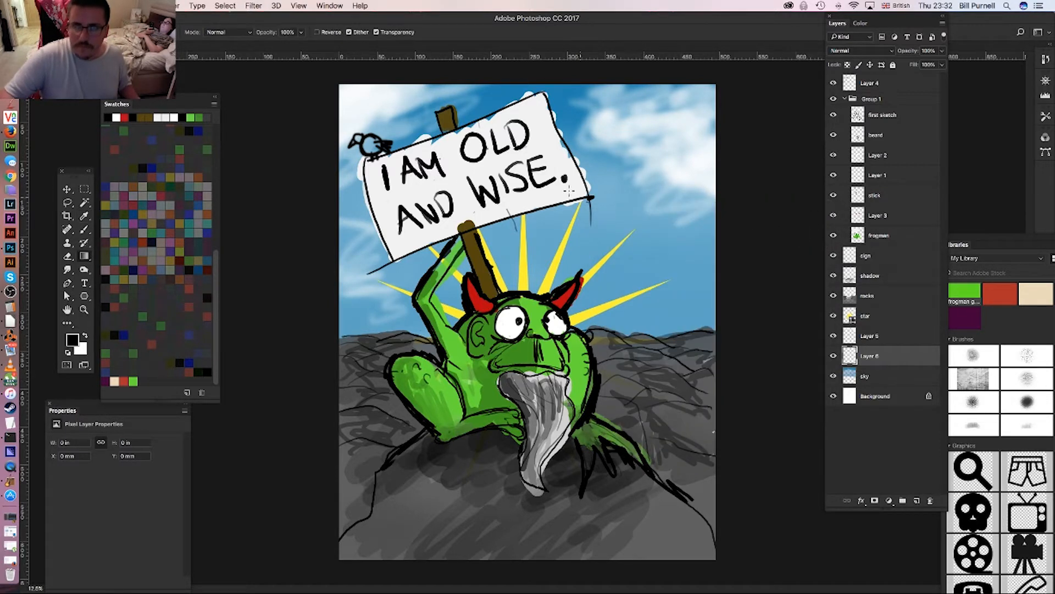
pyautogui.moveTo(532, 87); pyautogui.dragTo(533, 308)
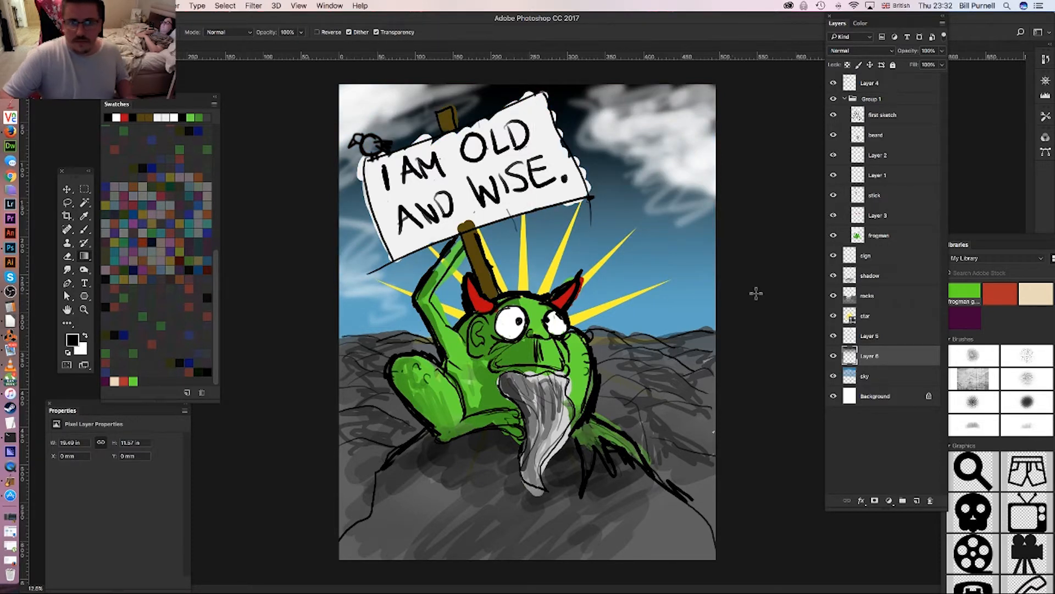
# - Shift the dark sky gradient slightly and reduce its layer opacity to 64%
pyautogui.moveTo(850, 360)
pyautogui.mouseDown()
pyautogui.moveTo(858, 329)
pyautogui.moveTo(850, 367)
pyautogui.mouseUp()
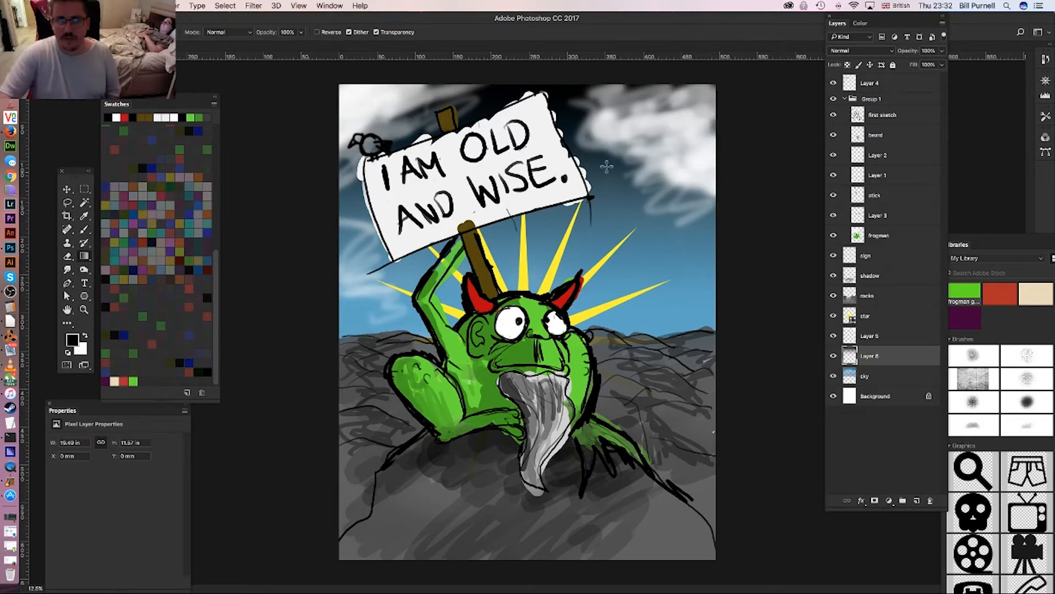
pyautogui.click(67, 189)
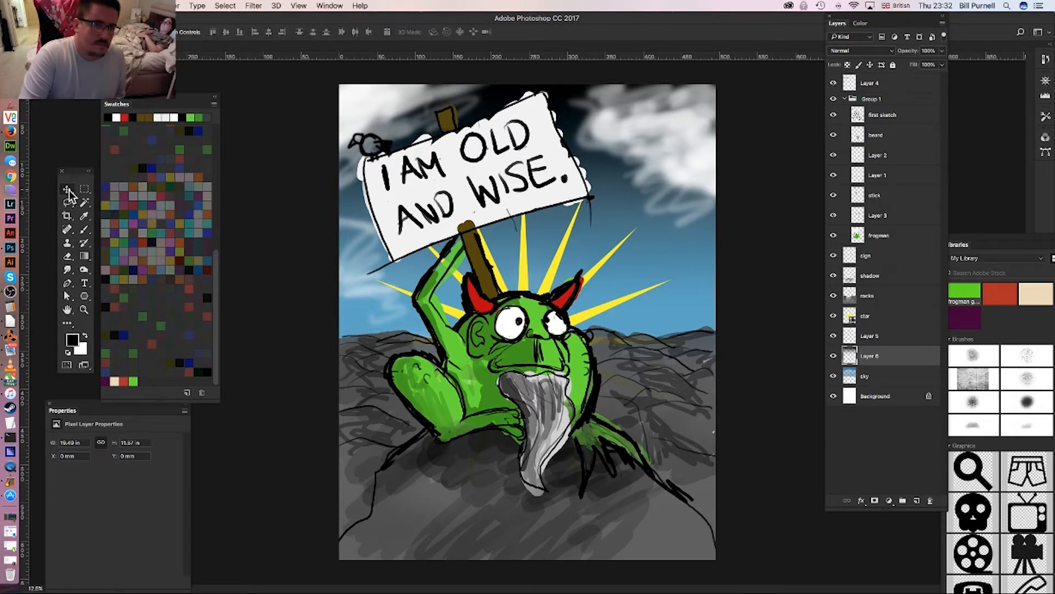
pyautogui.moveTo(577, 133)
pyautogui.mouseDown()
pyautogui.moveTo(586, 166)
pyautogui.moveTo(581, 132)
pyautogui.moveTo(576, 145)
pyautogui.mouseUp()
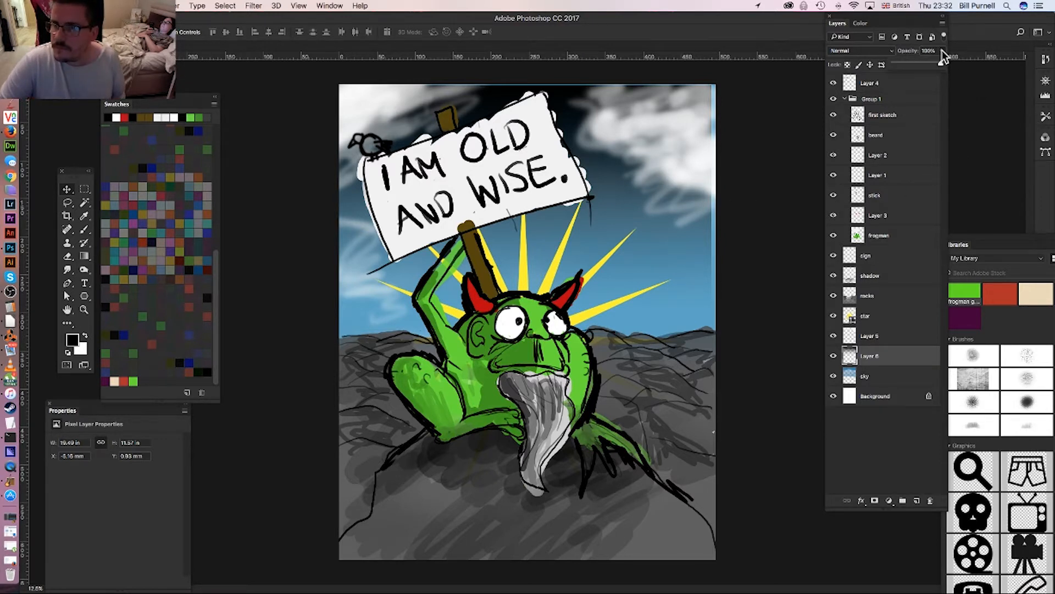
pyautogui.click(924, 64)
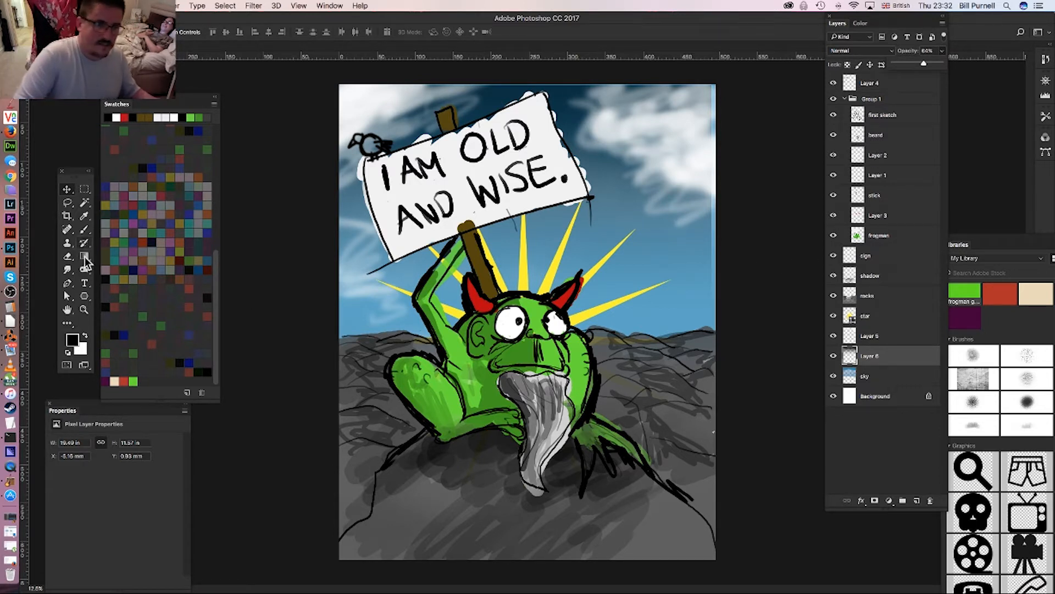
# - Add a small text line with the artist's nickname on the rock below the frogman, on a type layer above Layer 4
pyautogui.click(85, 284)
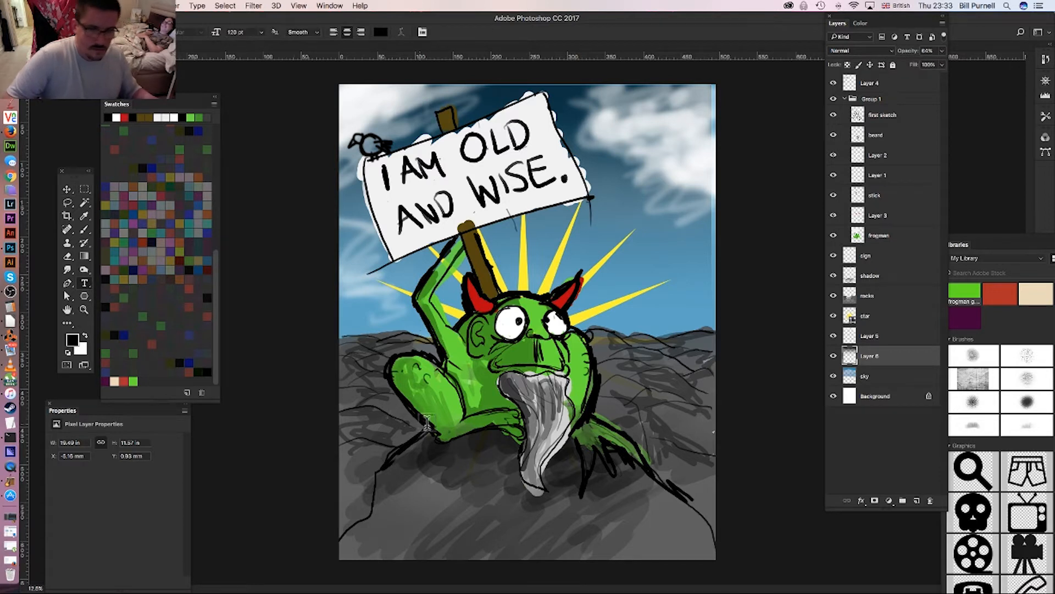
pyautogui.click(853, 84)
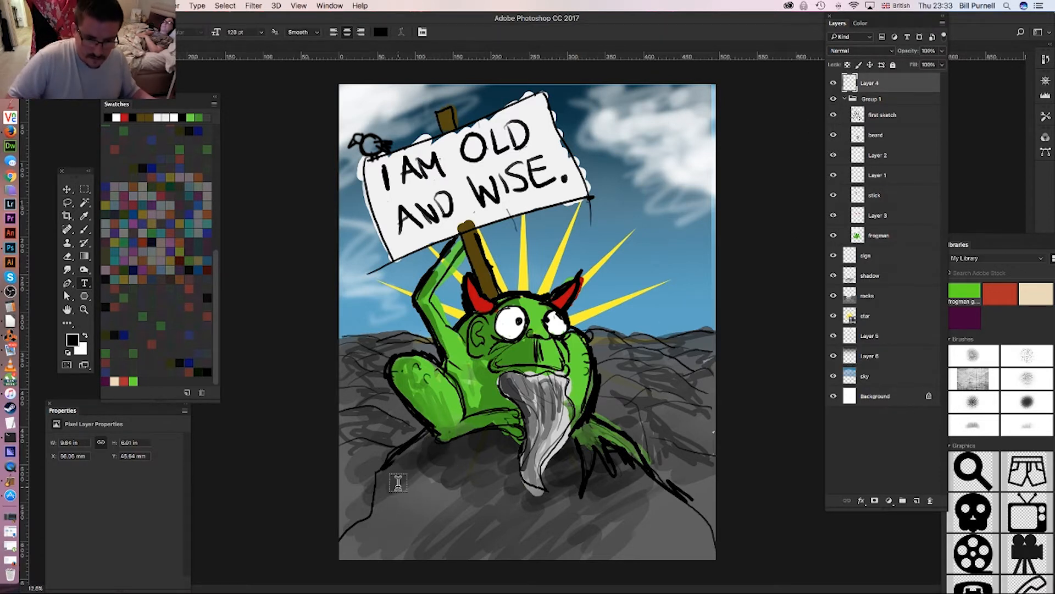
pyautogui.moveTo(402, 479); pyautogui.dragTo(404, 483)
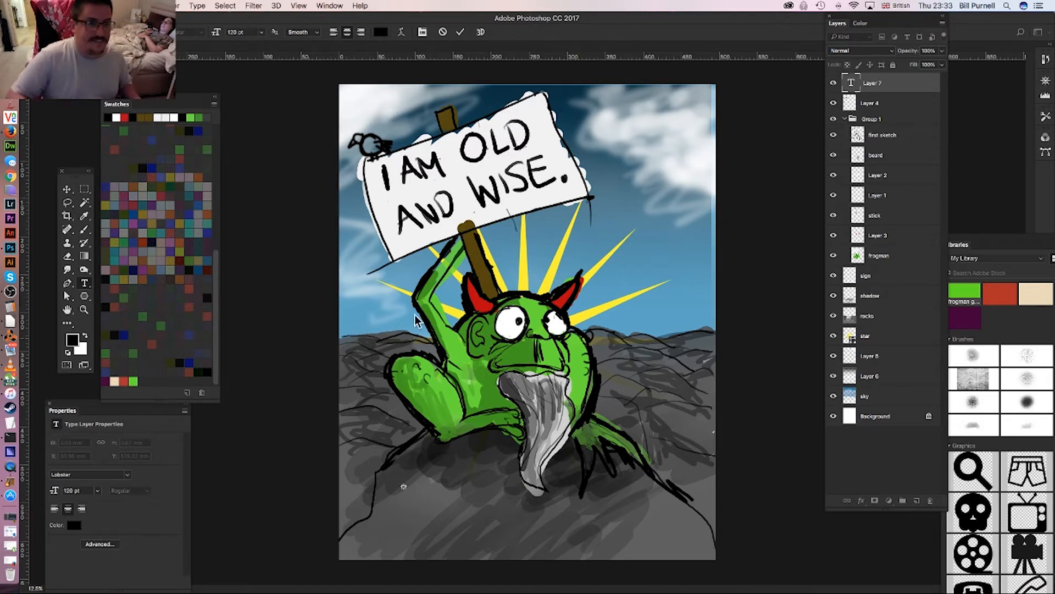
pyautogui.click(69, 190)
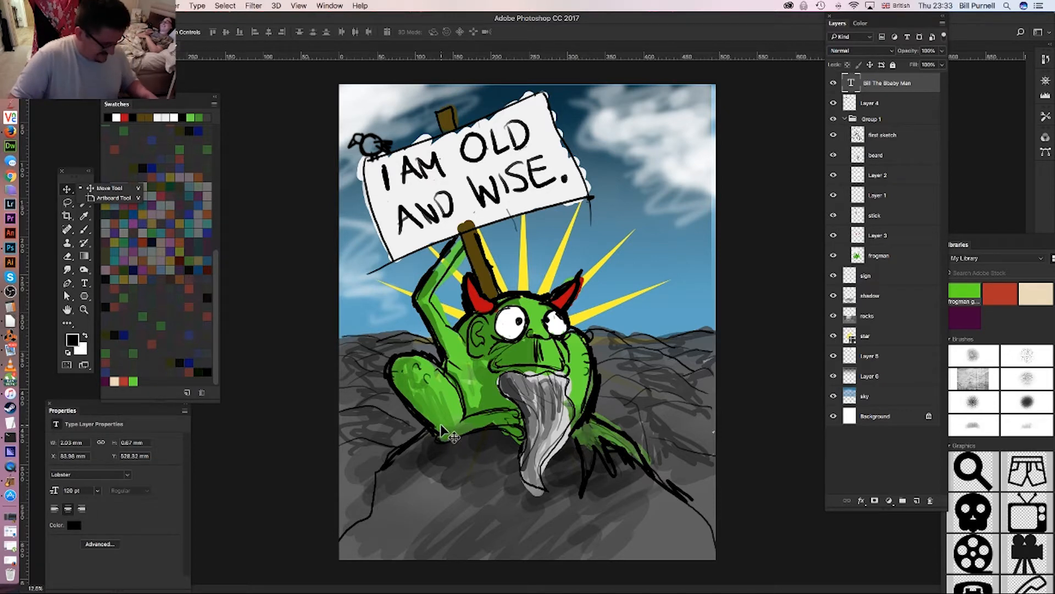
# - Scale the tiny nickname text box up proportionally to about 139 mm wide and 46 mm high over the rock
pyautogui.press('super+t')
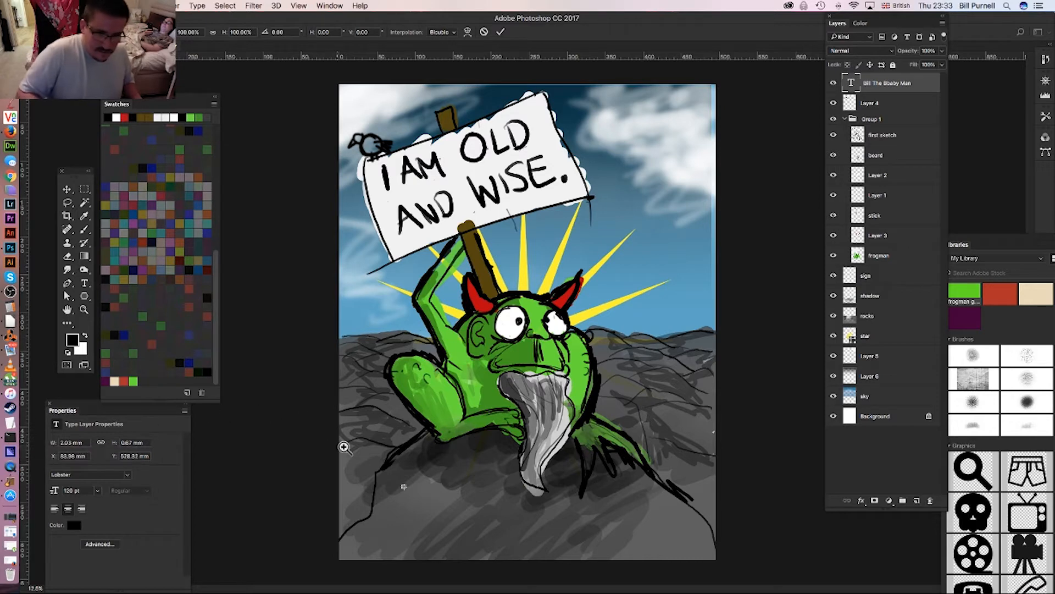
pyautogui.click(405, 483)
pyautogui.click(405, 494)
pyautogui.click(418, 495)
pyautogui.click(418, 496)
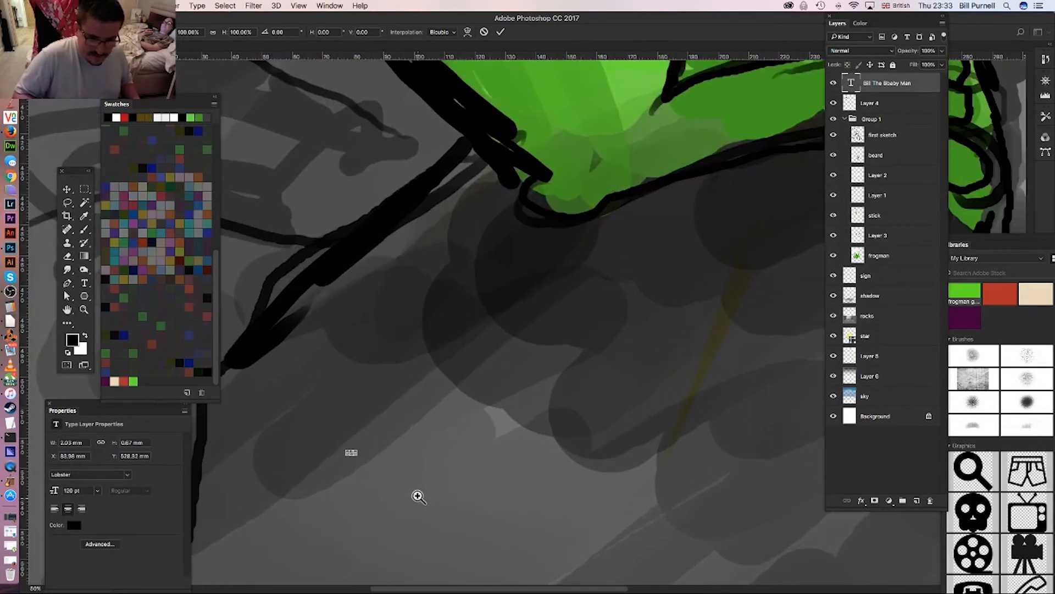
pyautogui.click(402, 486)
pyautogui.click(386, 476)
pyautogui.click(359, 446)
pyautogui.click(273, 427)
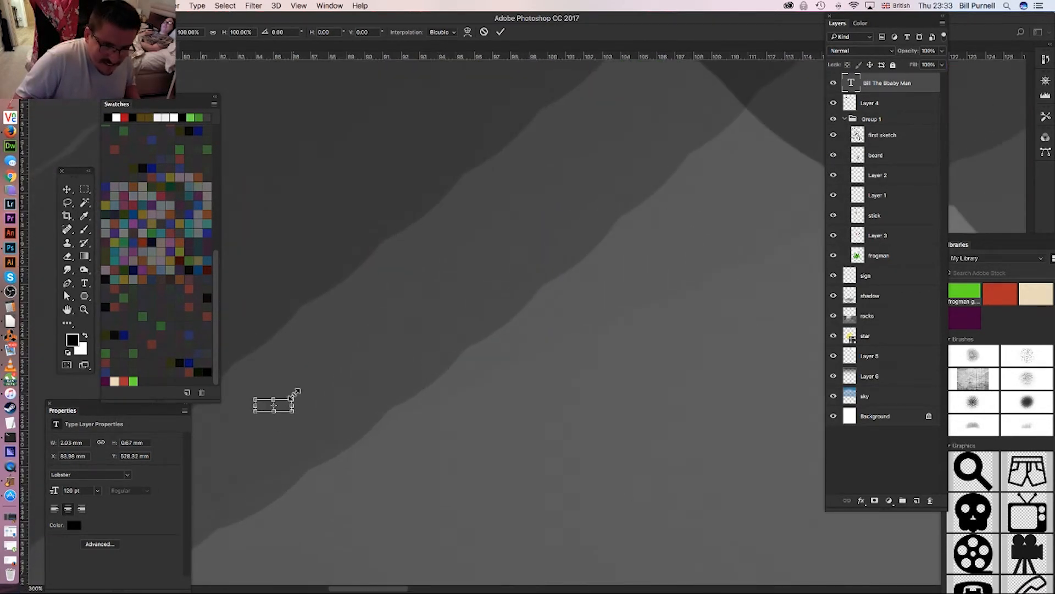
pyautogui.moveTo(292, 397); pyautogui.dragTo(418, 356)
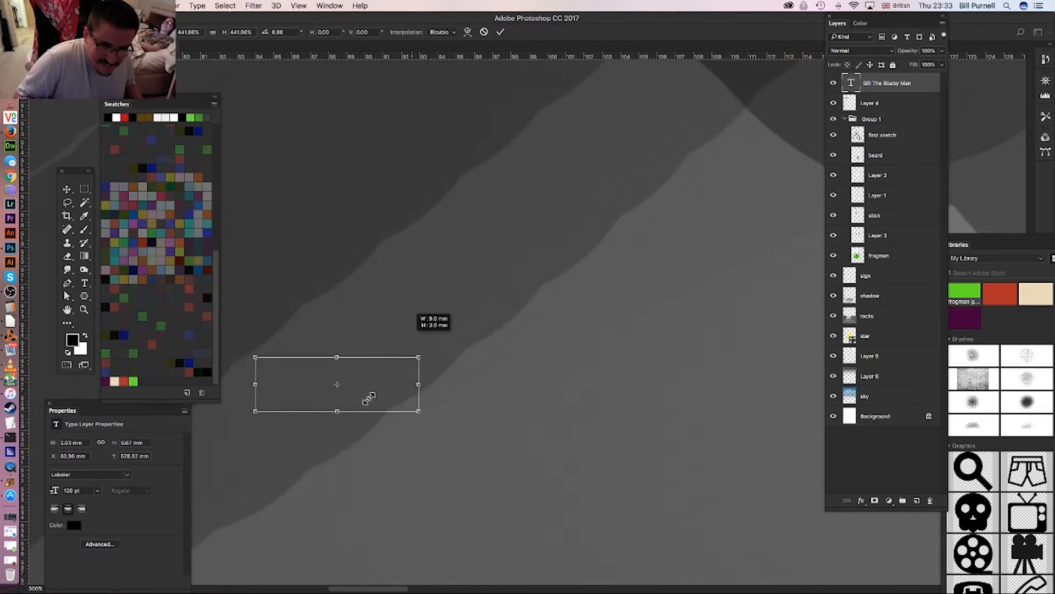
pyautogui.keyDown('alt'); pyautogui.click(371, 403); pyautogui.keyUp('alt')
pyautogui.keyDown('alt'); pyautogui.click(371, 403); pyautogui.keyUp('alt')
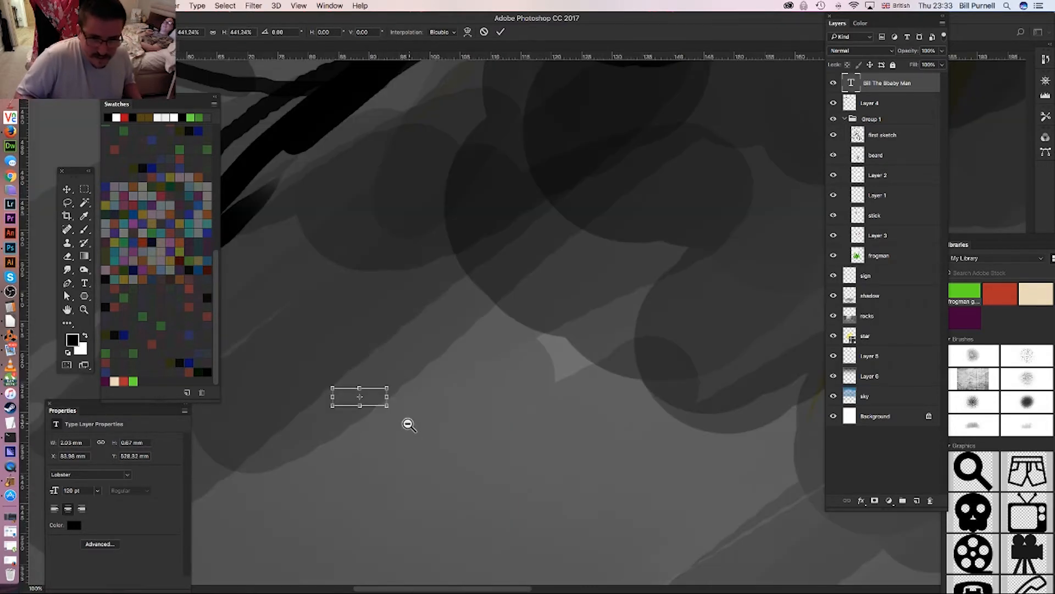
pyautogui.keyDown('alt'); pyautogui.click(409, 426); pyautogui.keyUp('alt')
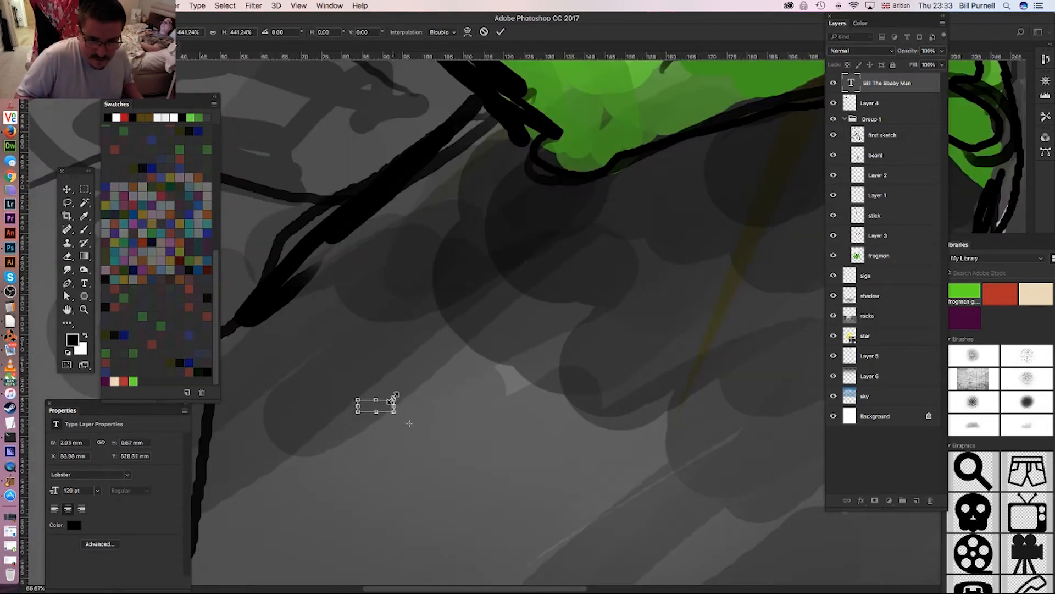
pyautogui.moveTo(395, 400); pyautogui.dragTo(890, 146)
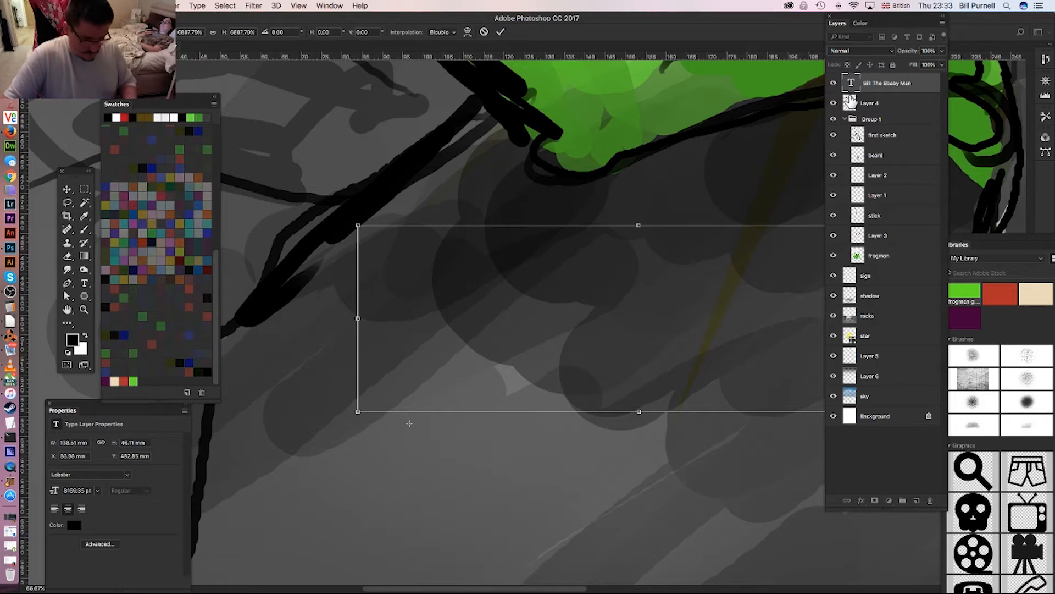
# - Reopen the nickname type layer for editing and clear its text
pyautogui.doubleClick(851, 101)
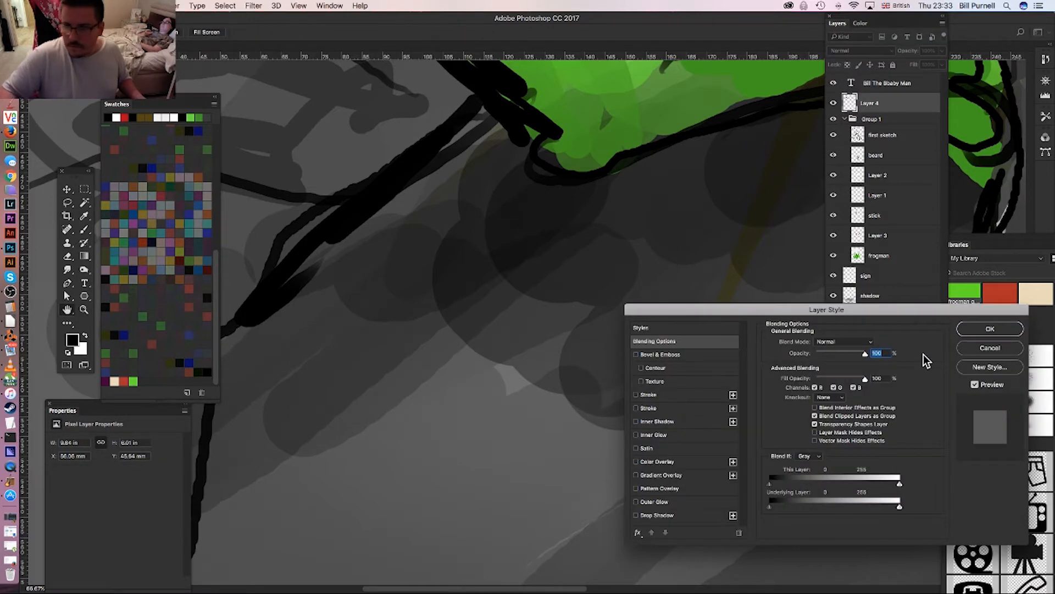
pyautogui.click(972, 349)
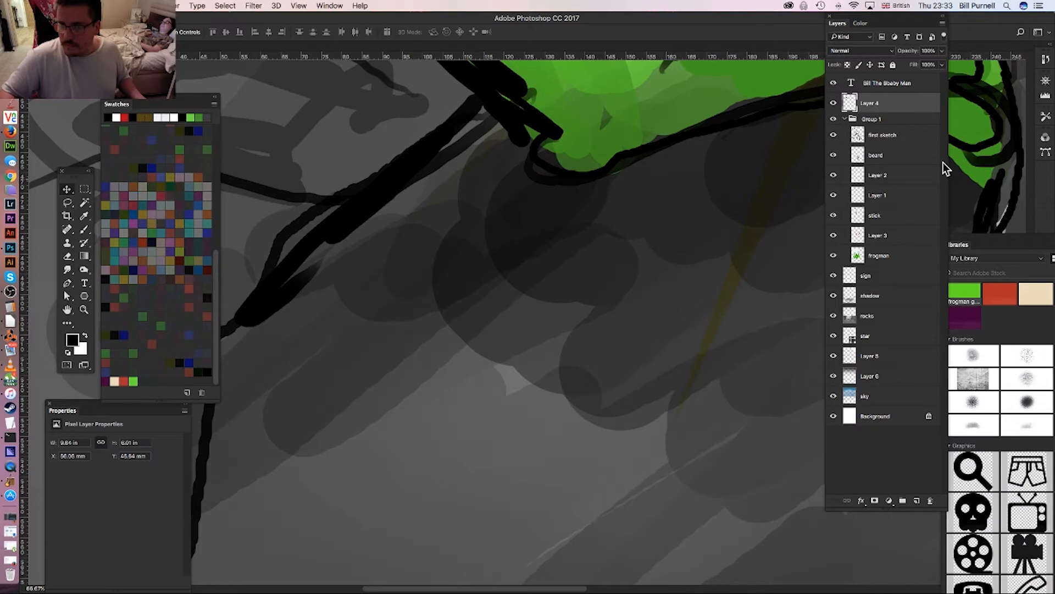
pyautogui.moveTo(855, 85); pyautogui.dragTo(854, 86)
pyautogui.doubleClick(852, 85)
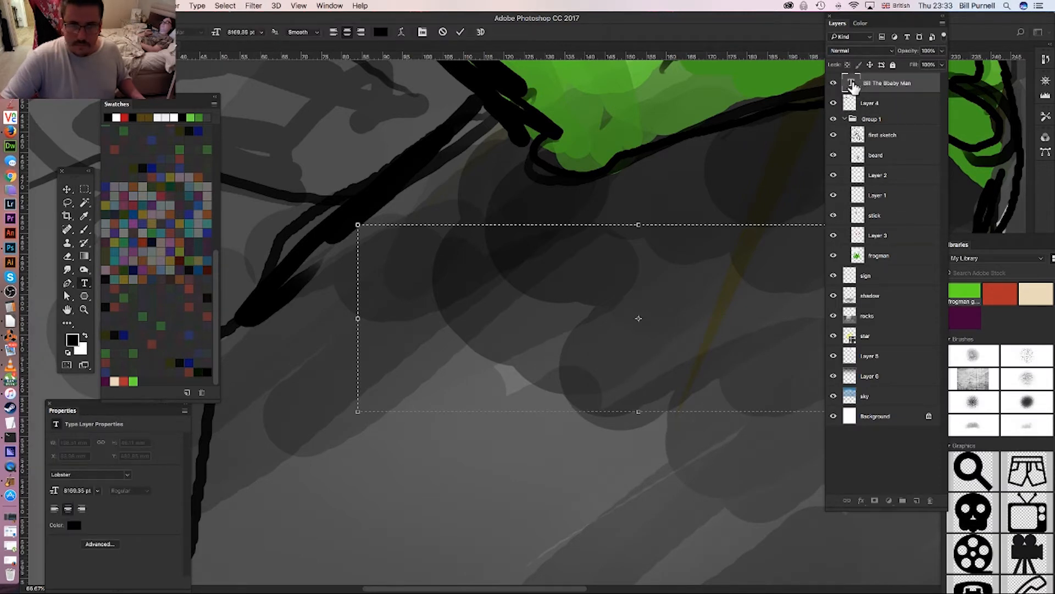
pyautogui.keyDown('alt'); pyautogui.keyDown('super'); pyautogui.click(651, 334); pyautogui.keyUp('super'); pyautogui.keyUp('alt')
pyautogui.keyDown('alt'); pyautogui.keyDown('super'); pyautogui.click(652, 333); pyautogui.keyUp('super'); pyautogui.keyUp('alt')
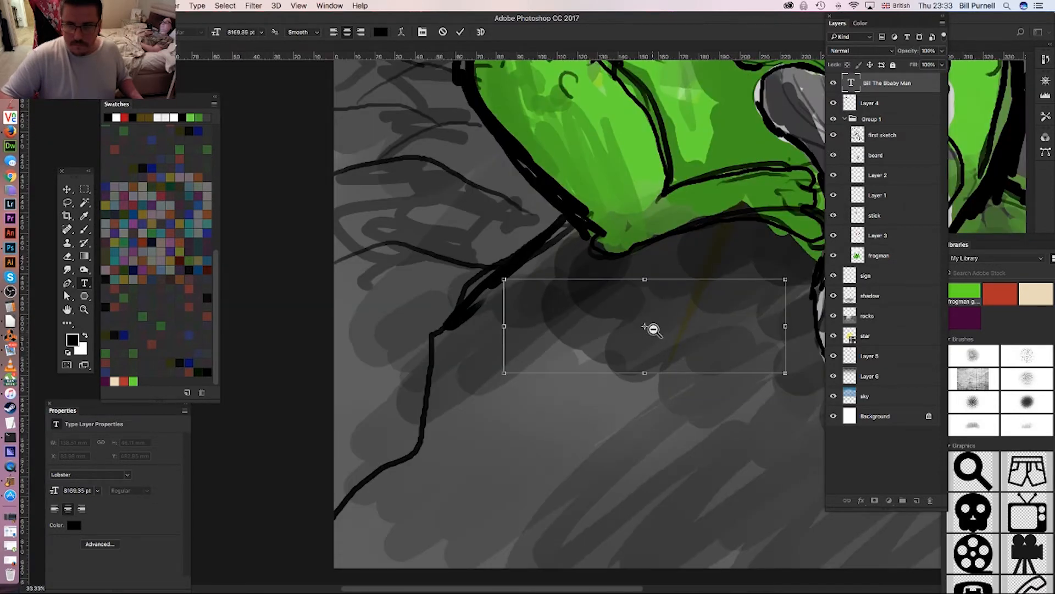
pyautogui.keyDown('alt'); pyautogui.keyDown('super'); pyautogui.click(652, 331); pyautogui.keyUp('super'); pyautogui.keyUp('alt')
pyautogui.keyDown('alt'); pyautogui.keyDown('super'); pyautogui.click(652, 330); pyautogui.keyUp('super'); pyautogui.keyUp('alt')
pyautogui.keyDown('alt'); pyautogui.keyDown('super'); pyautogui.click(653, 330); pyautogui.keyUp('super'); pyautogui.keyUp('alt')
pyautogui.keyDown('alt'); pyautogui.keyDown('super'); pyautogui.click(654, 330); pyautogui.keyUp('super'); pyautogui.keyUp('alt')
pyautogui.keyDown('alt'); pyautogui.keyDown('super'); pyautogui.click(647, 338); pyautogui.keyUp('super'); pyautogui.keyUp('alt')
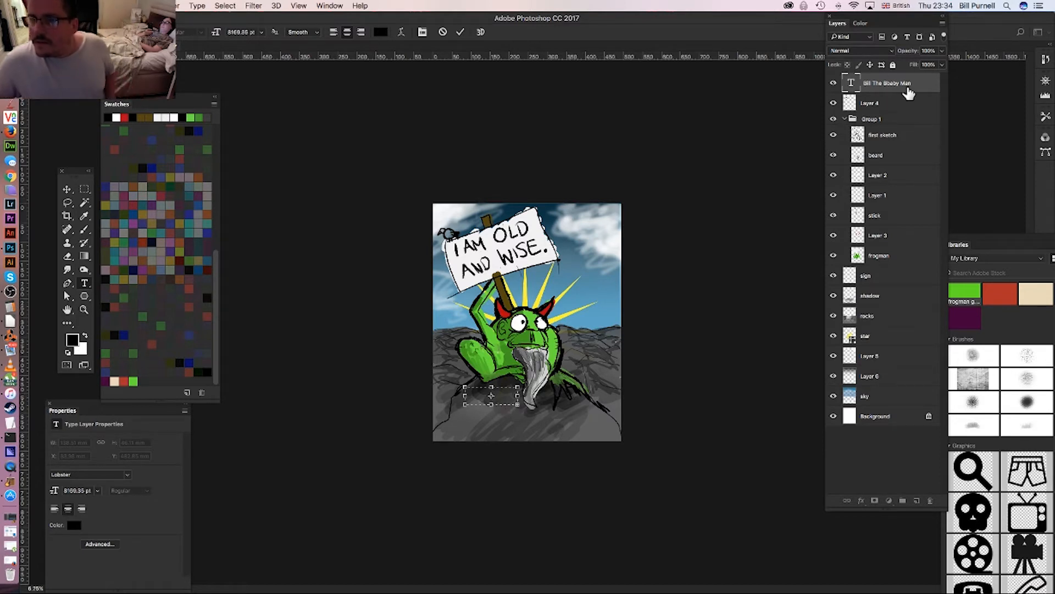
pyautogui.doubleClick(853, 85)
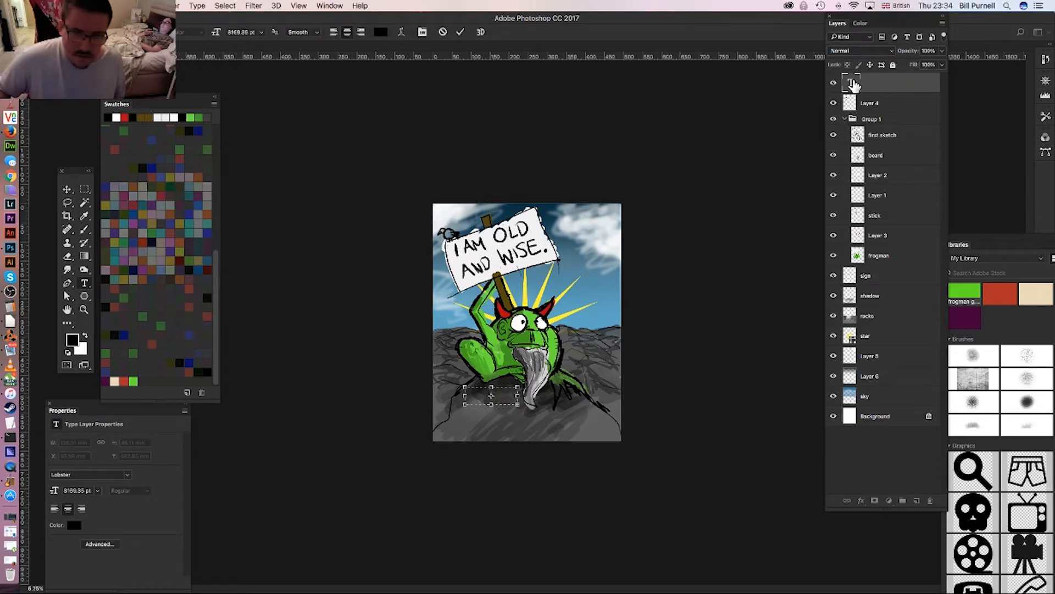
pyautogui.click(853, 85)
pyautogui.doubleClick(853, 84)
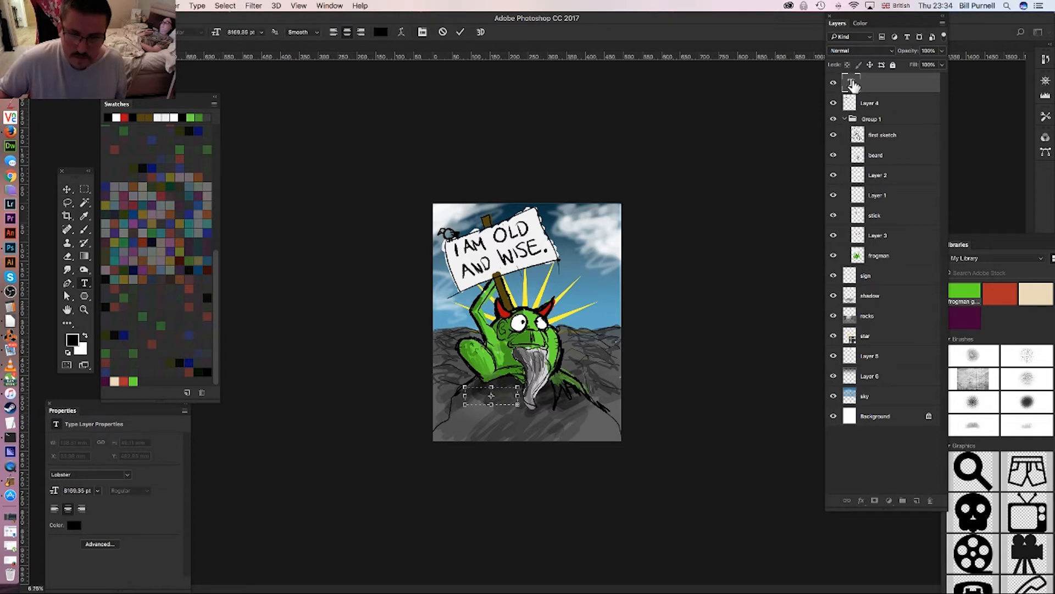
# - Set the type layer's font size to 36 pt and its text colour to the frogman's green, 5ed722
pyautogui.click(261, 33)
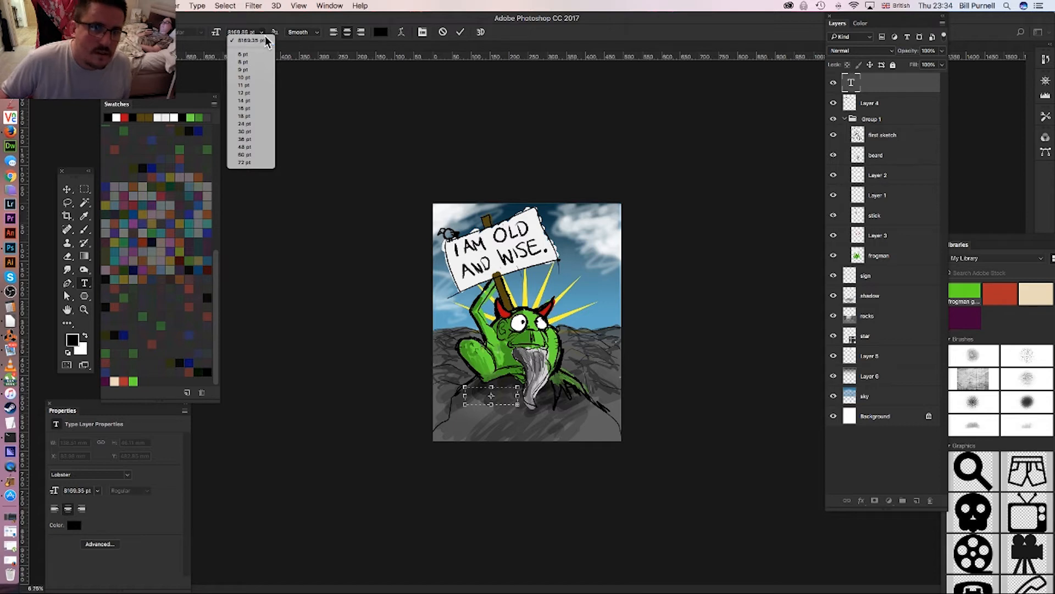
pyautogui.click(245, 139)
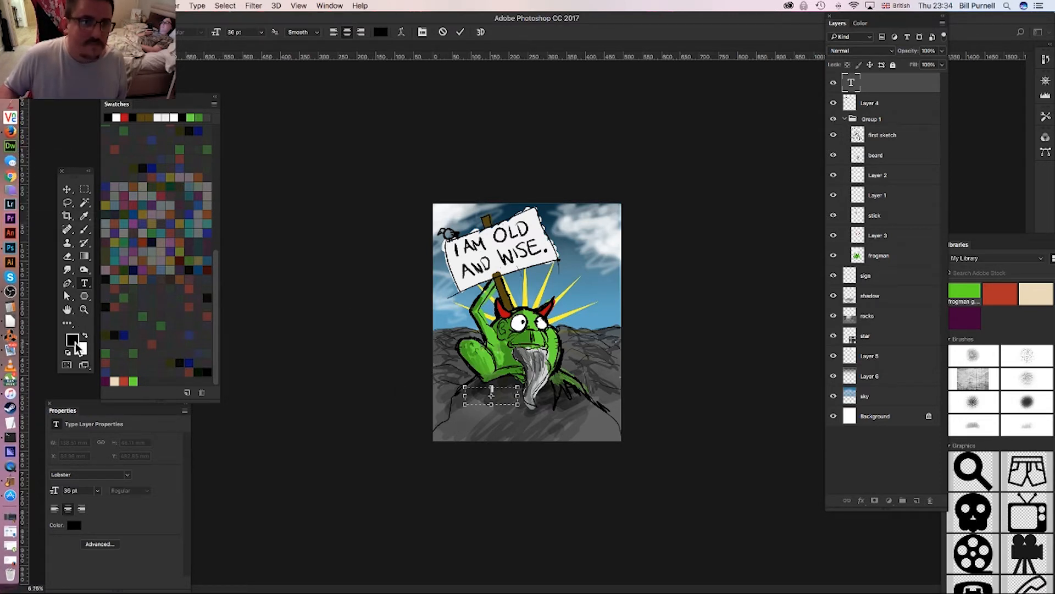
pyautogui.click(380, 32)
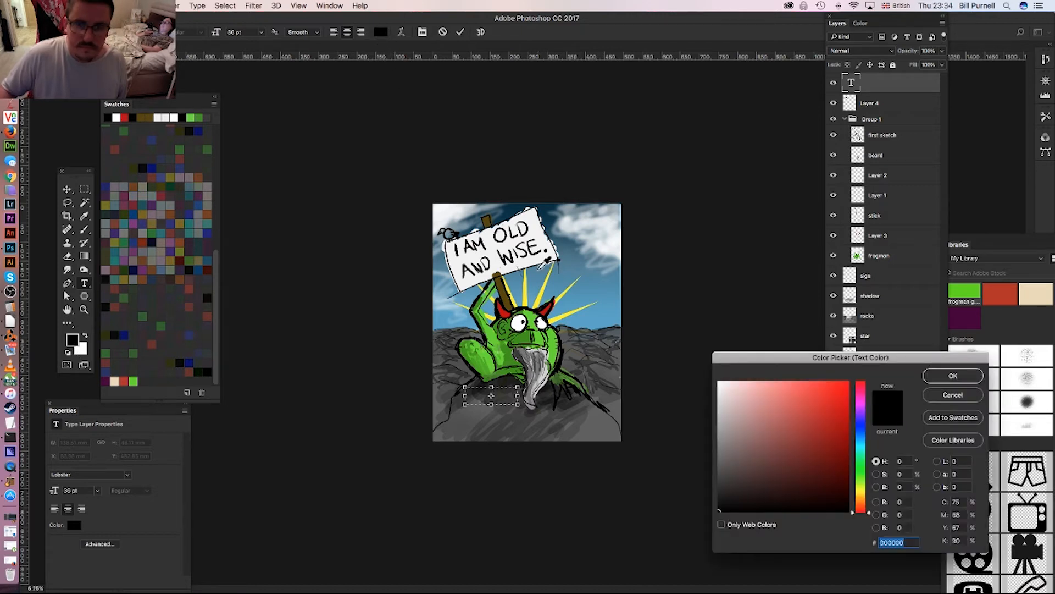
pyautogui.click(488, 365)
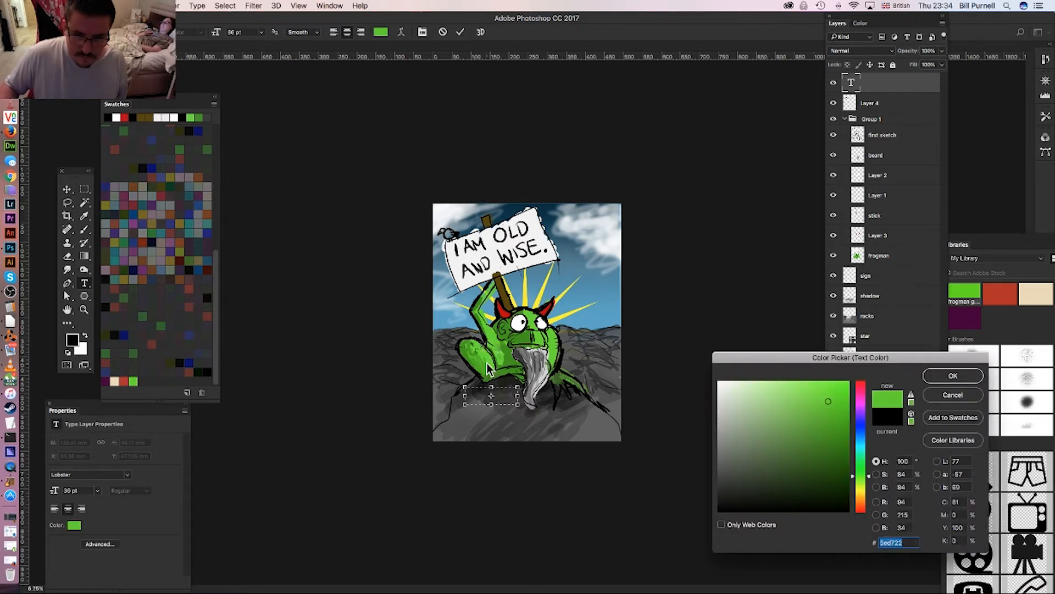
pyautogui.click(953, 375)
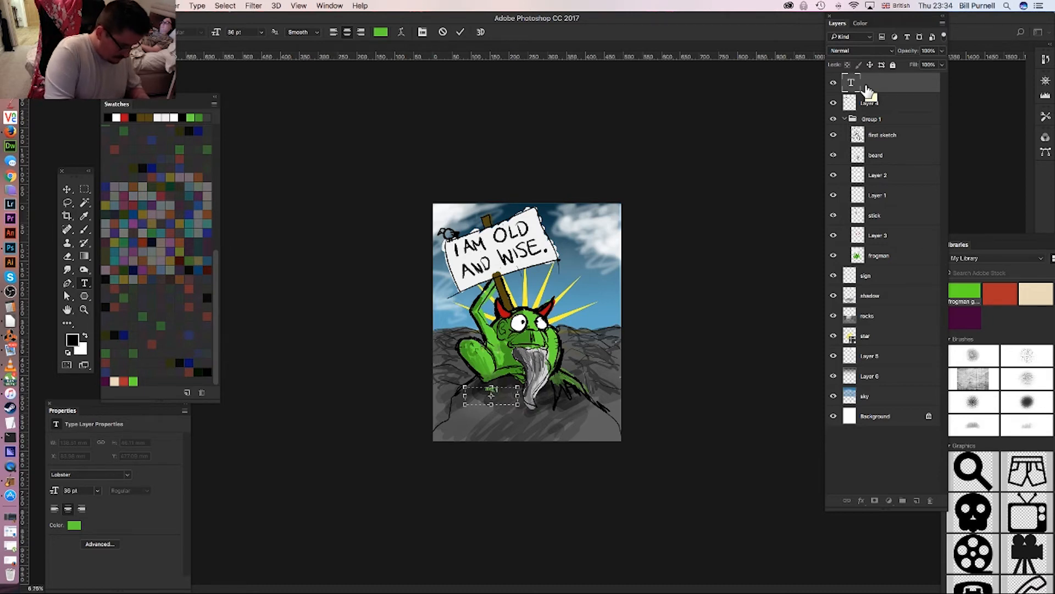
# - Enter the artist's nickname in capitals and stretch its text box across most of the canvas width over the rock
pyautogui.write('dfg')
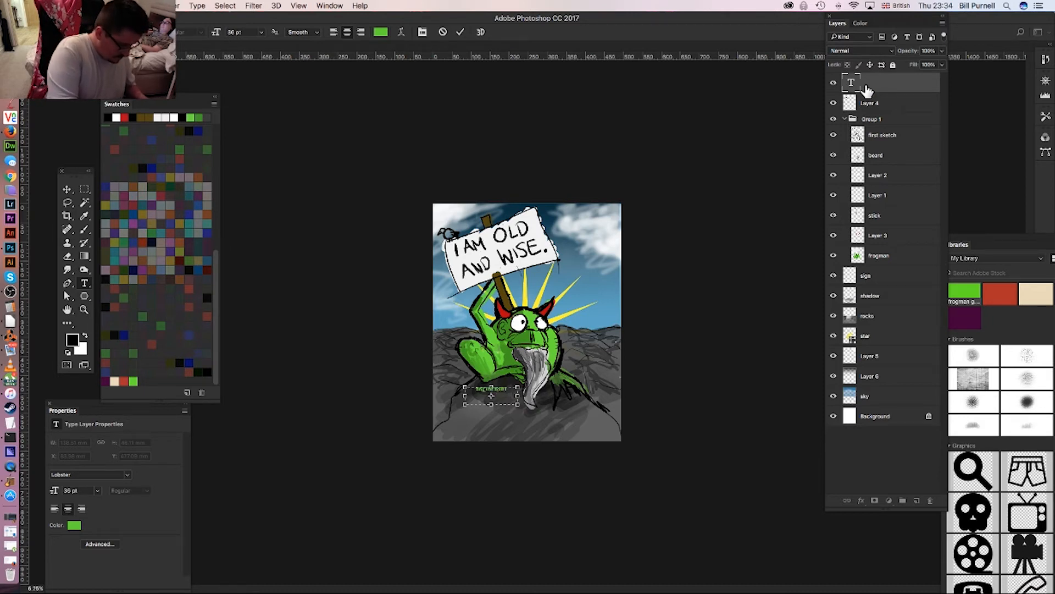
pyautogui.write('dfg')
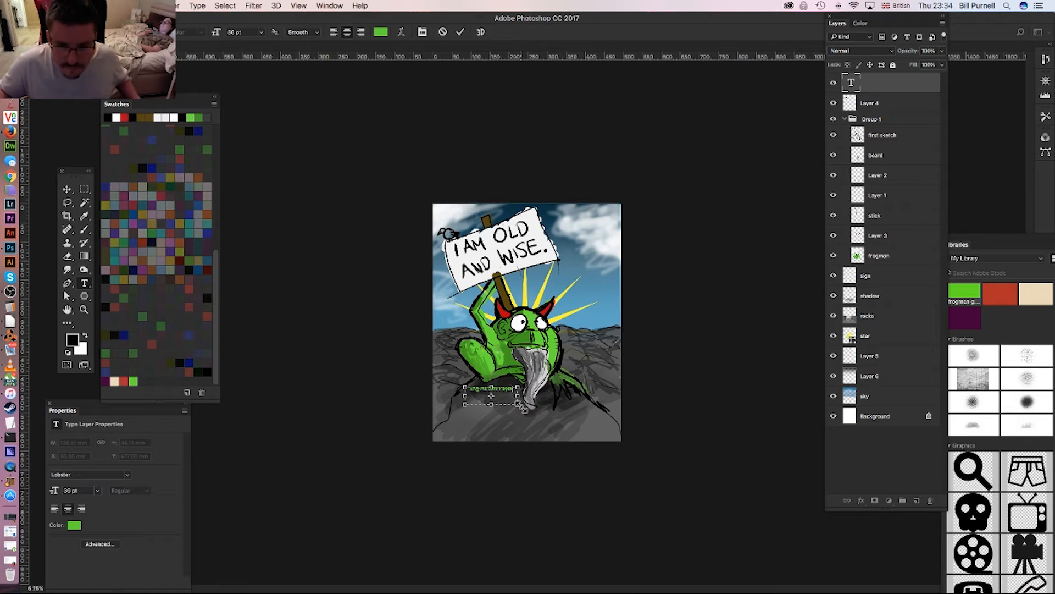
pyautogui.moveTo(518, 404); pyautogui.dragTo(621, 437)
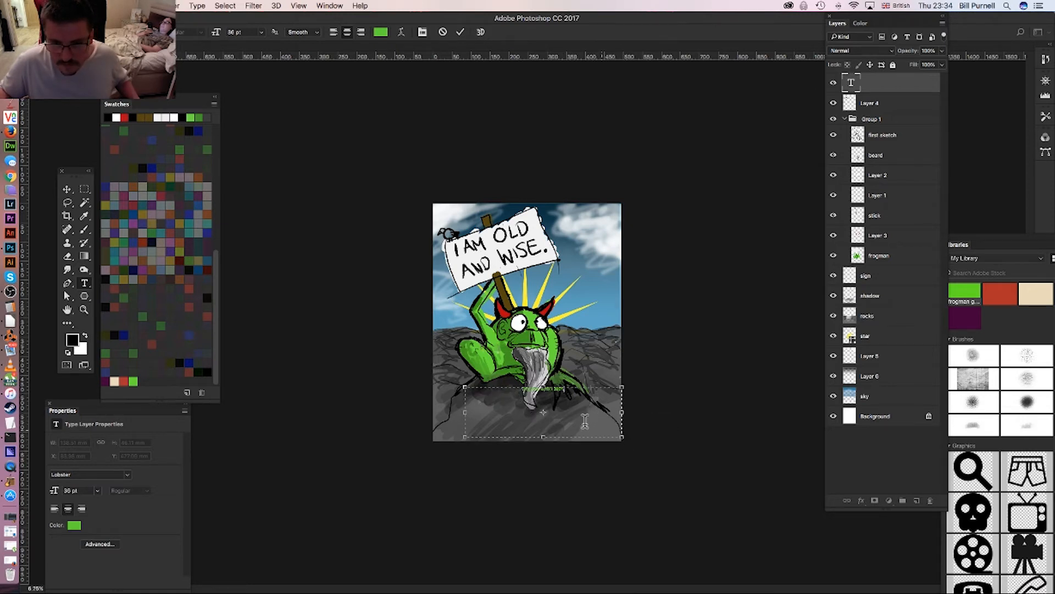
pyautogui.moveTo(468, 415); pyautogui.dragTo(435, 416)
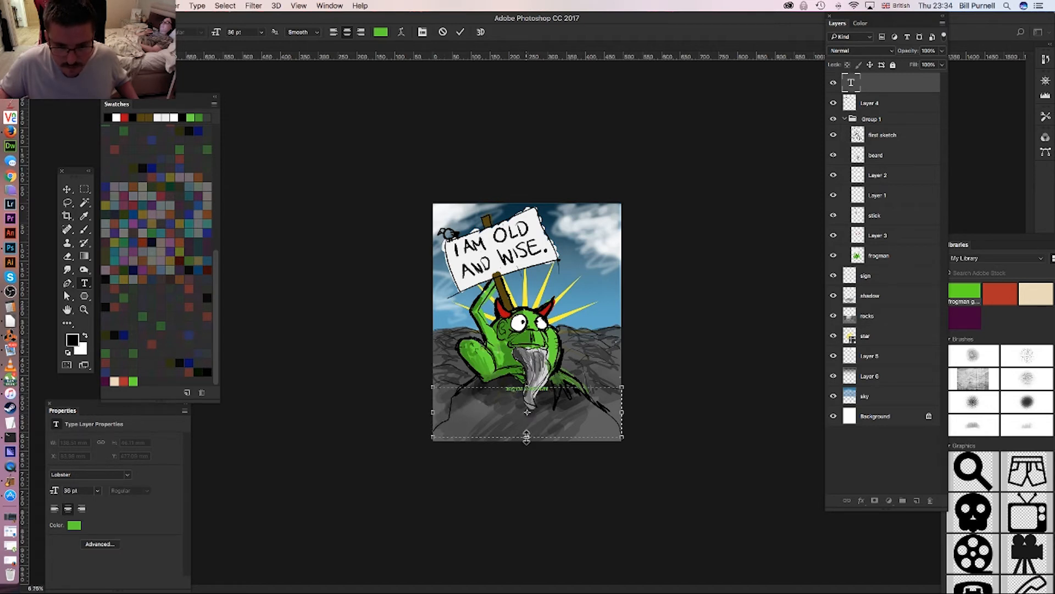
pyautogui.moveTo(527, 438); pyautogui.dragTo(531, 441)
pyautogui.moveTo(432, 411); pyautogui.dragTo(433, 410)
pyautogui.moveTo(624, 416); pyautogui.dragTo(612, 412)
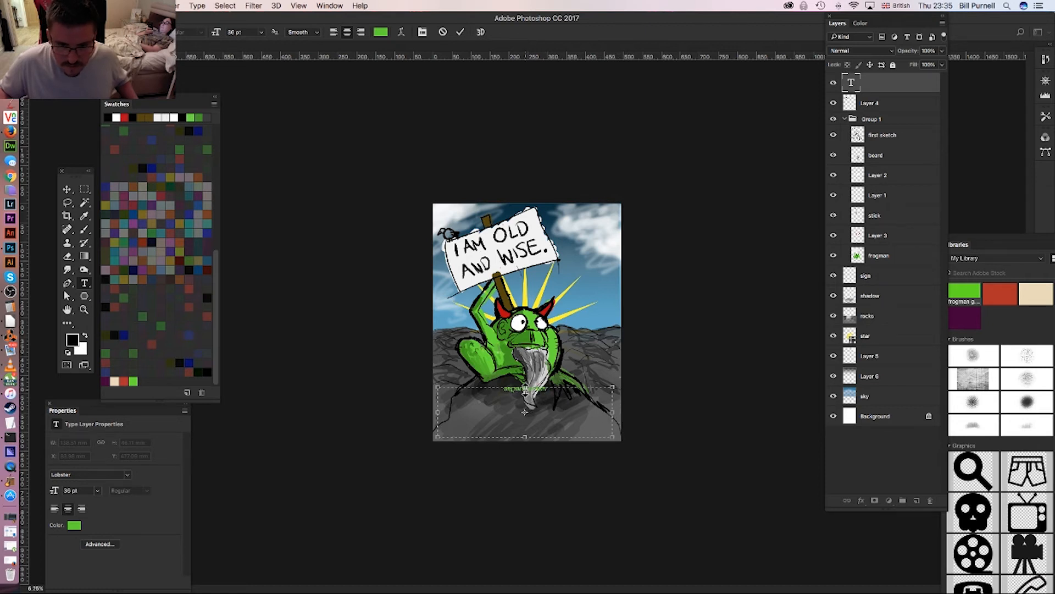
pyautogui.moveTo(525, 388); pyautogui.dragTo(525, 396)
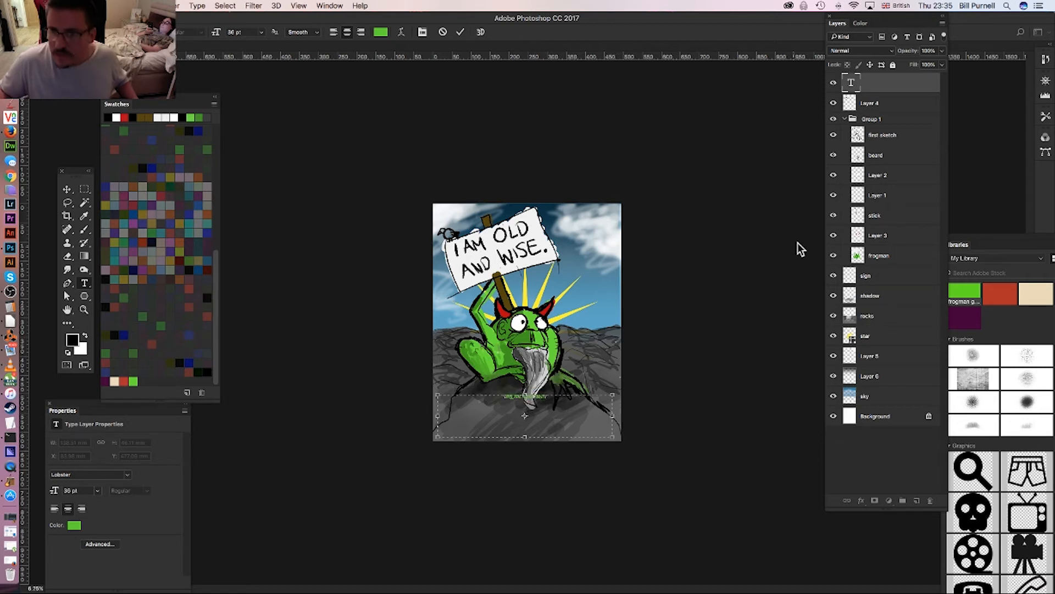
# - Select all the text on the nickname type layer and set its font size to 72 pt
pyautogui.doubleClick(851, 83)
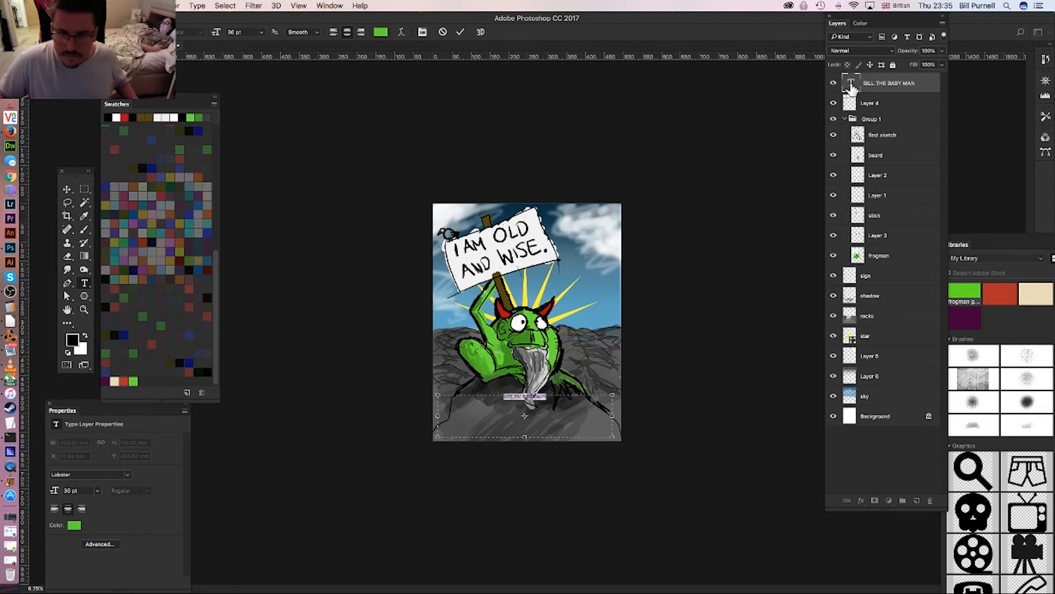
pyautogui.press('super+h')
pyautogui.doubleClick(853, 86)
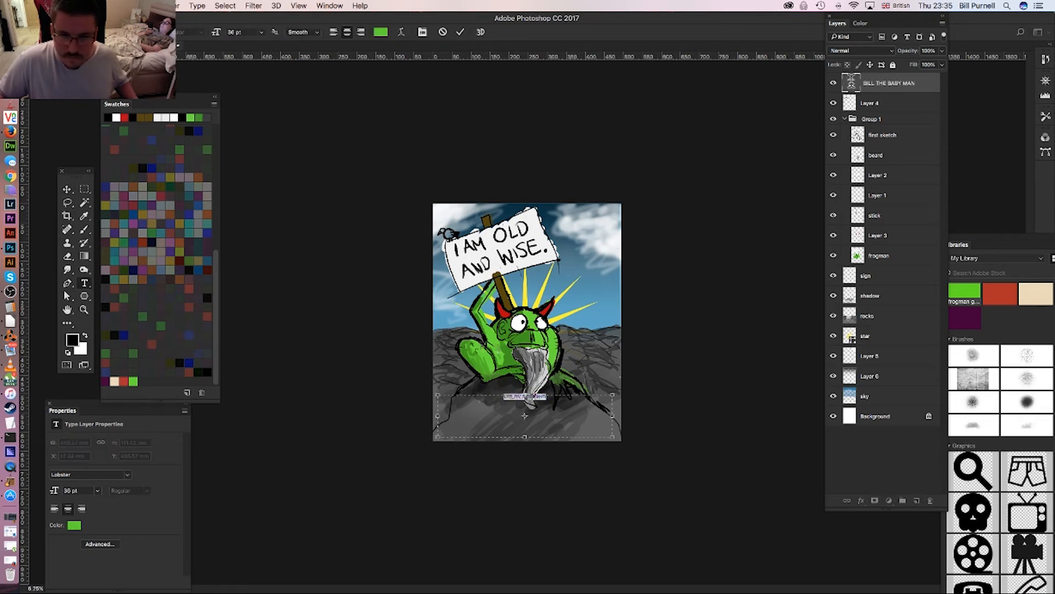
pyautogui.click(259, 34)
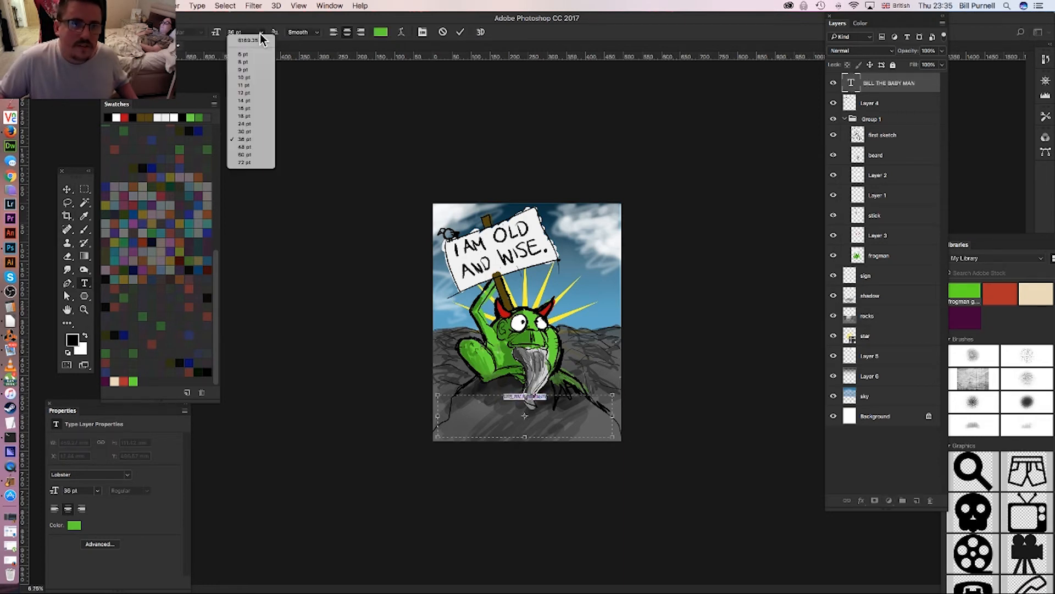
pyautogui.click(244, 163)
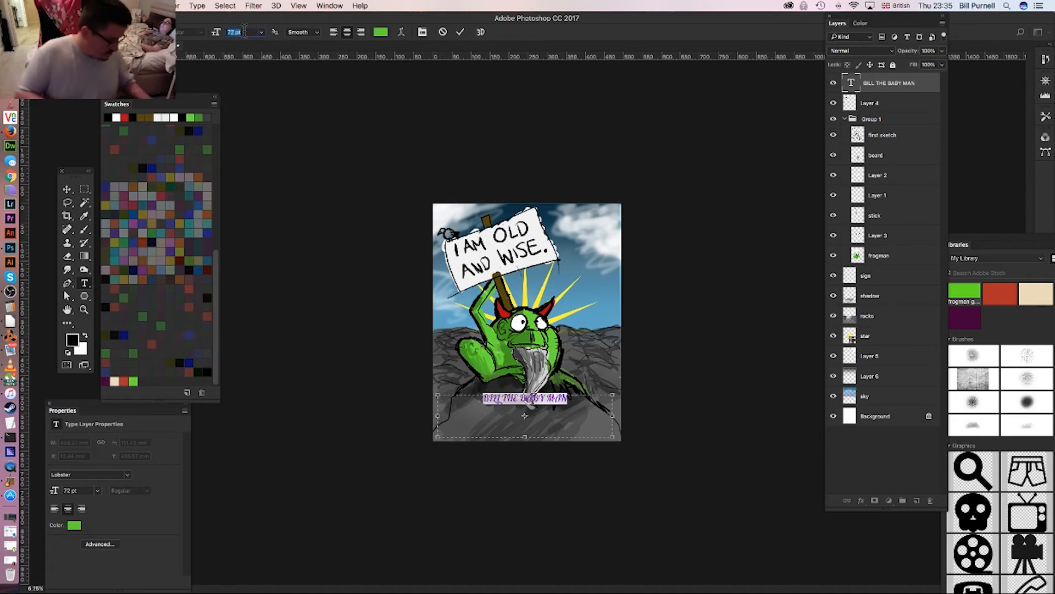
# - Try font sizes of 180, 150 and 130 pt on the selected nickname text
pyautogui.write('180')
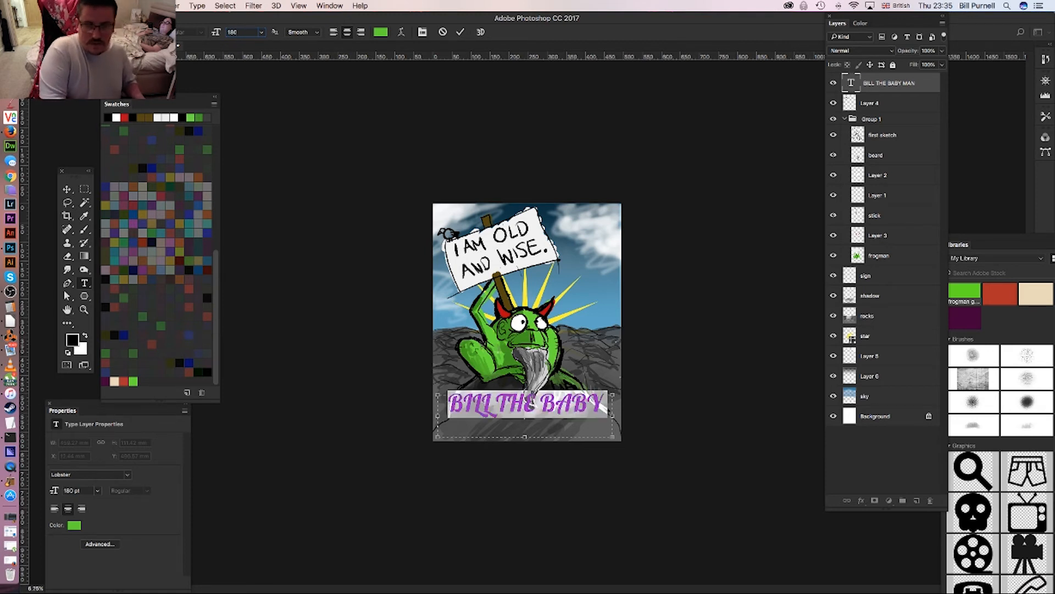
pyautogui.press('BackSpace')
pyautogui.press('BackSpace')
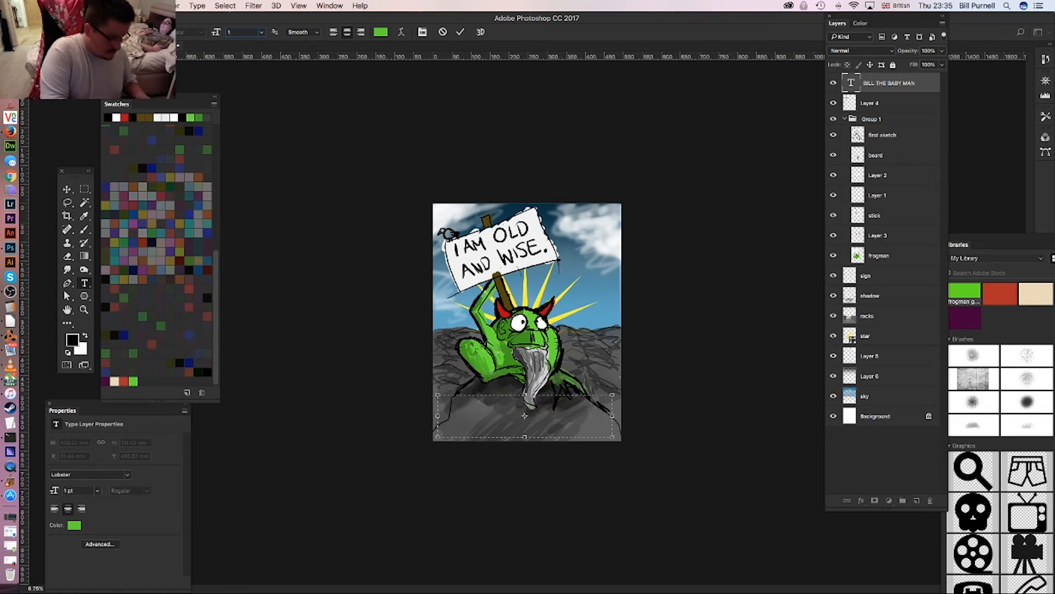
pyautogui.write('50')
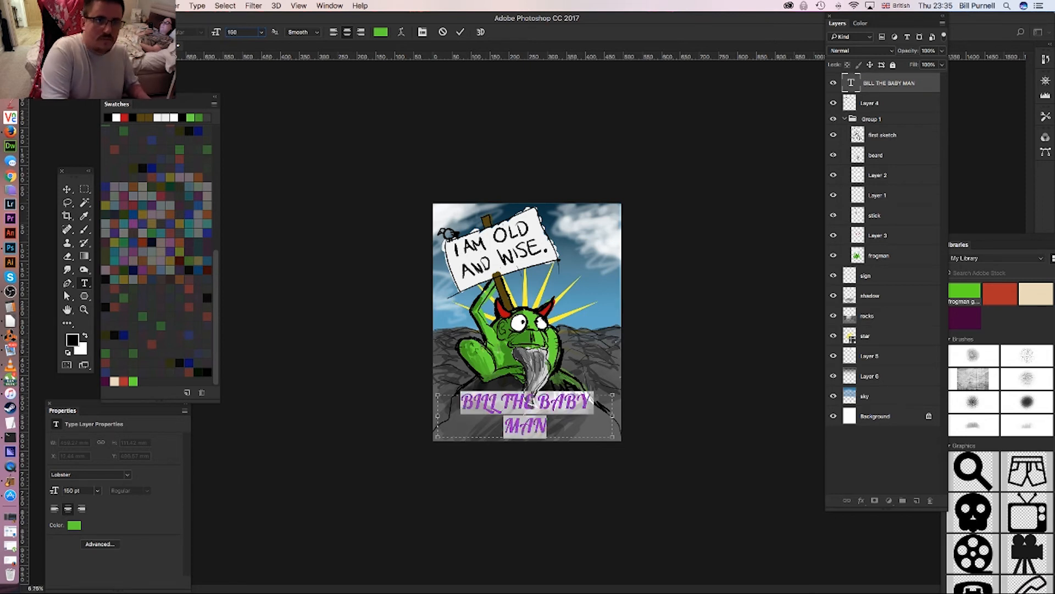
pyautogui.press('BackSpace')
pyautogui.press('BackSpace')
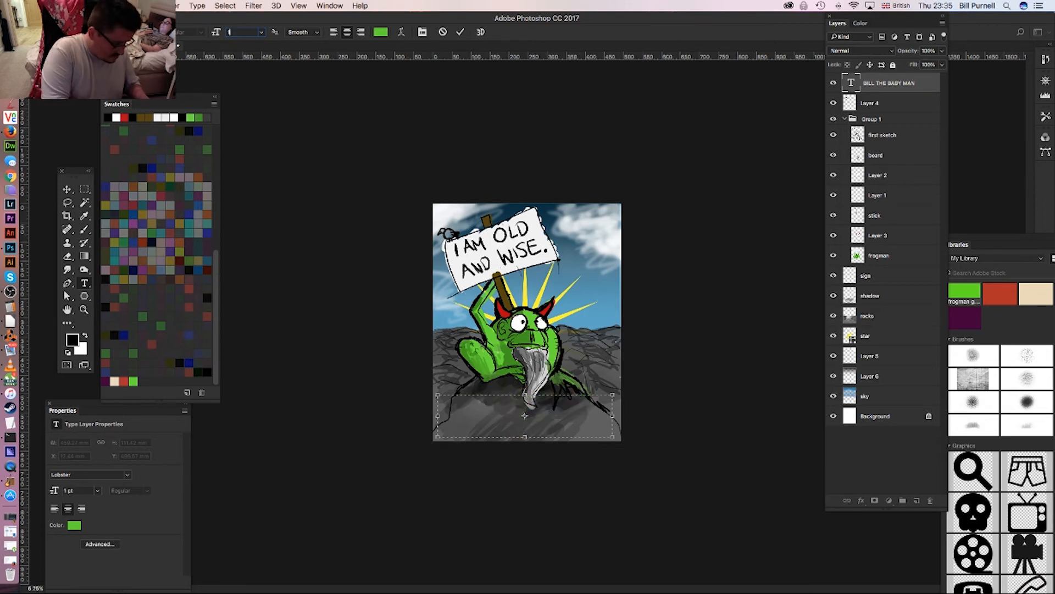
pyautogui.write('20')
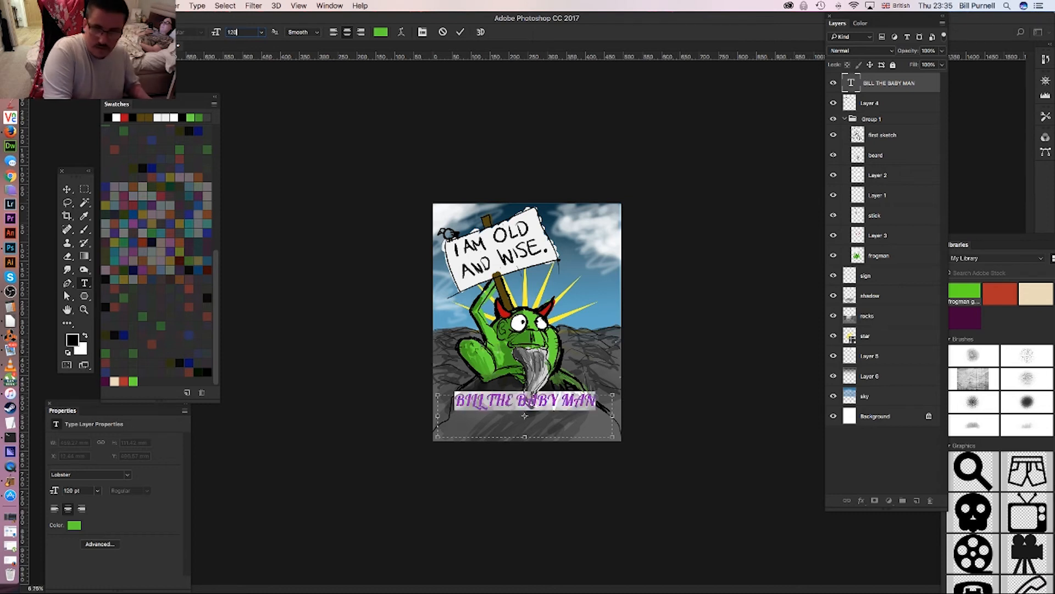
pyautogui.press('BackSpace')
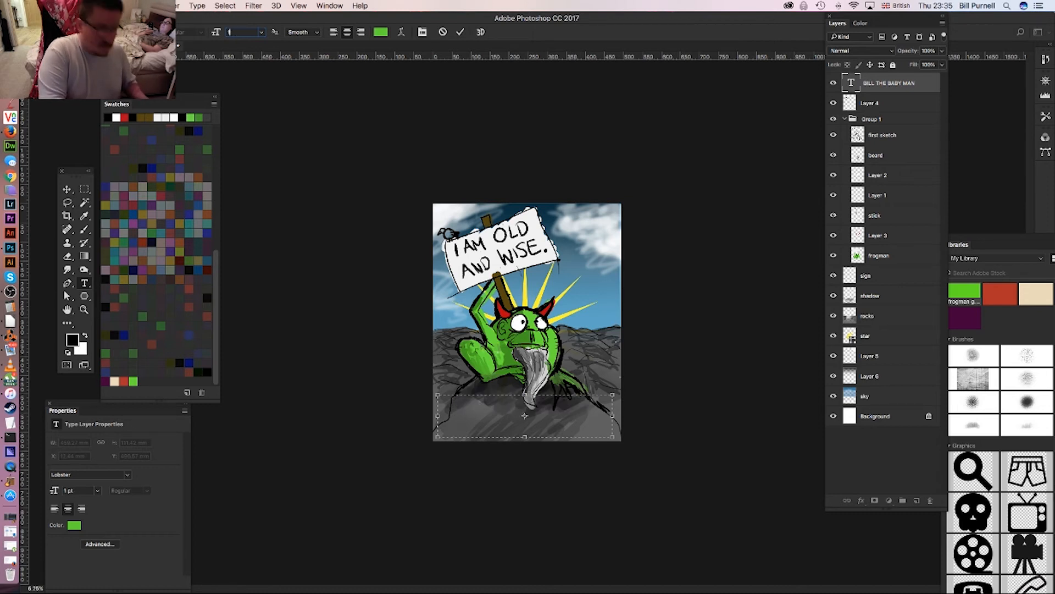
# - Set the nickname's font size to 140 pt and lower the text box's upper edge so the line sits near the canvas bottom
pyautogui.write('40')
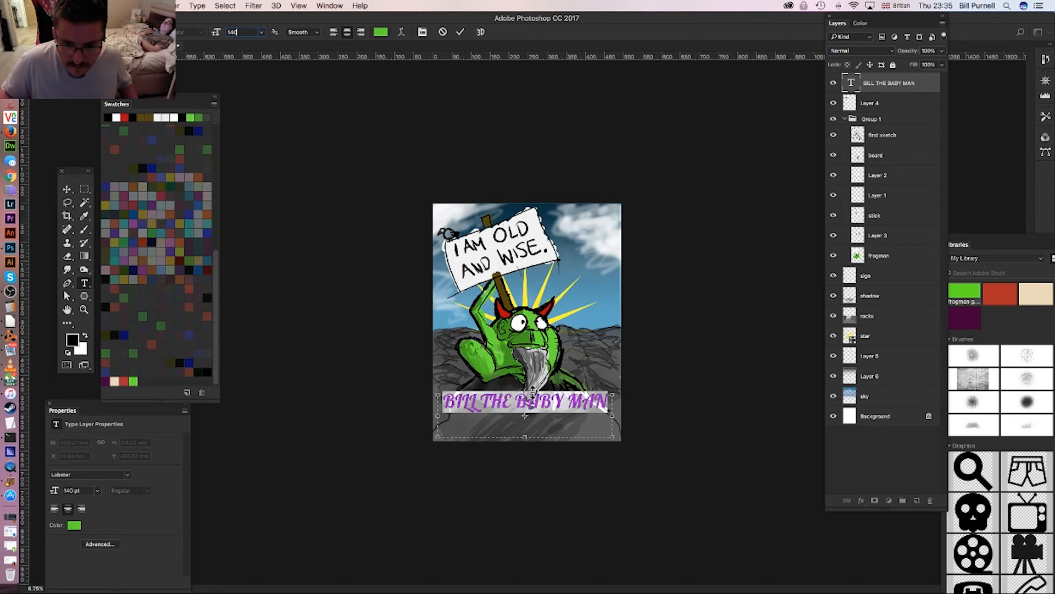
pyautogui.moveTo(526, 391); pyautogui.dragTo(527, 410)
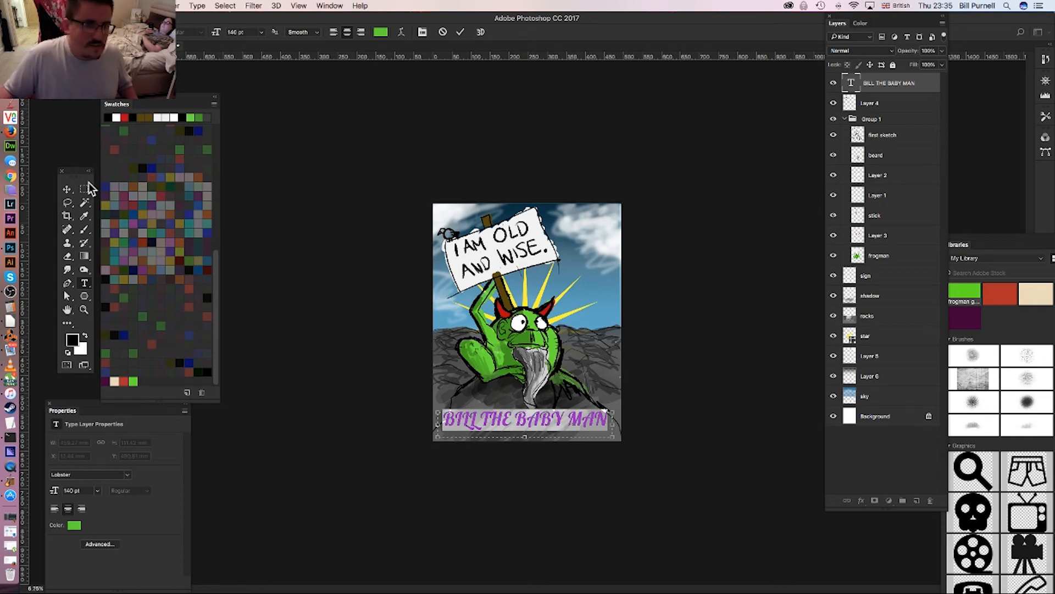
pyautogui.click(68, 190)
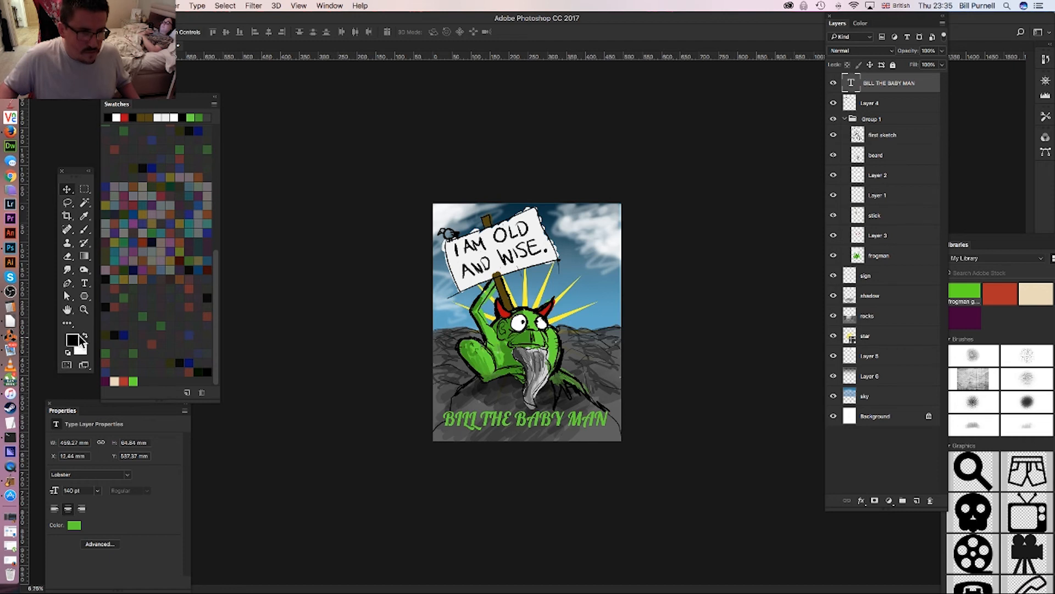
# - Draw a black rectangle about 8418 px wide and 2247 px high above Layer 4, covering the canvas bottom behind the nickname
pyautogui.click(851, 104)
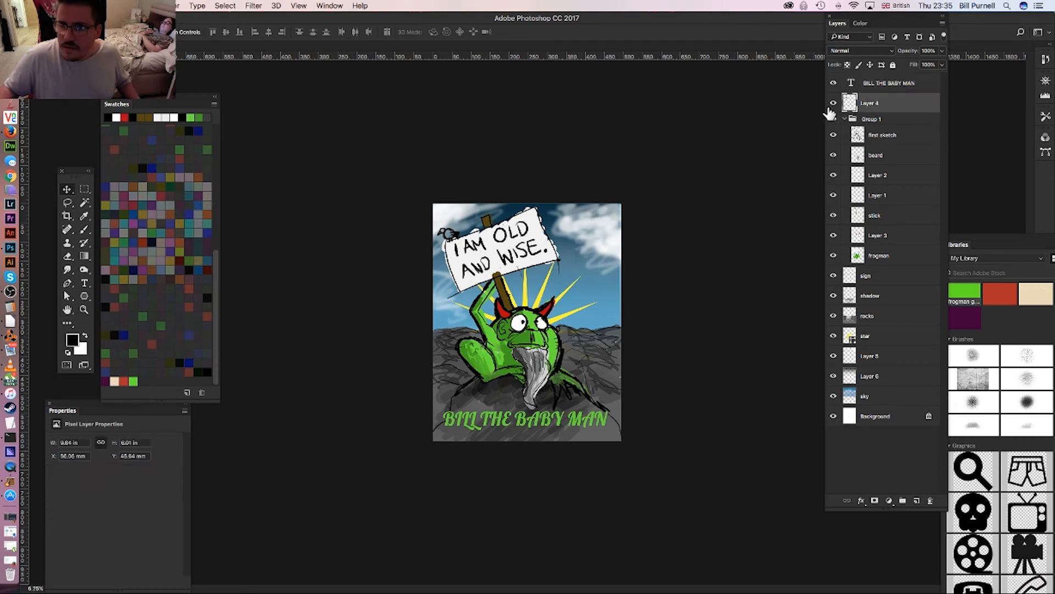
pyautogui.moveTo(84, 296); pyautogui.dragTo(128, 291)
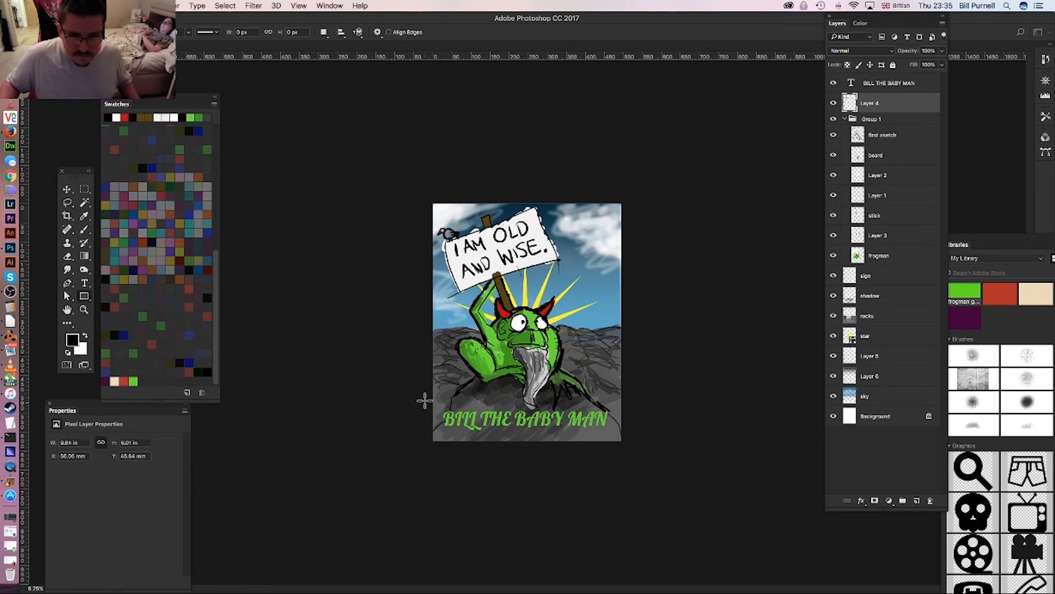
pyautogui.moveTo(424, 398); pyautogui.dragTo(696, 470)
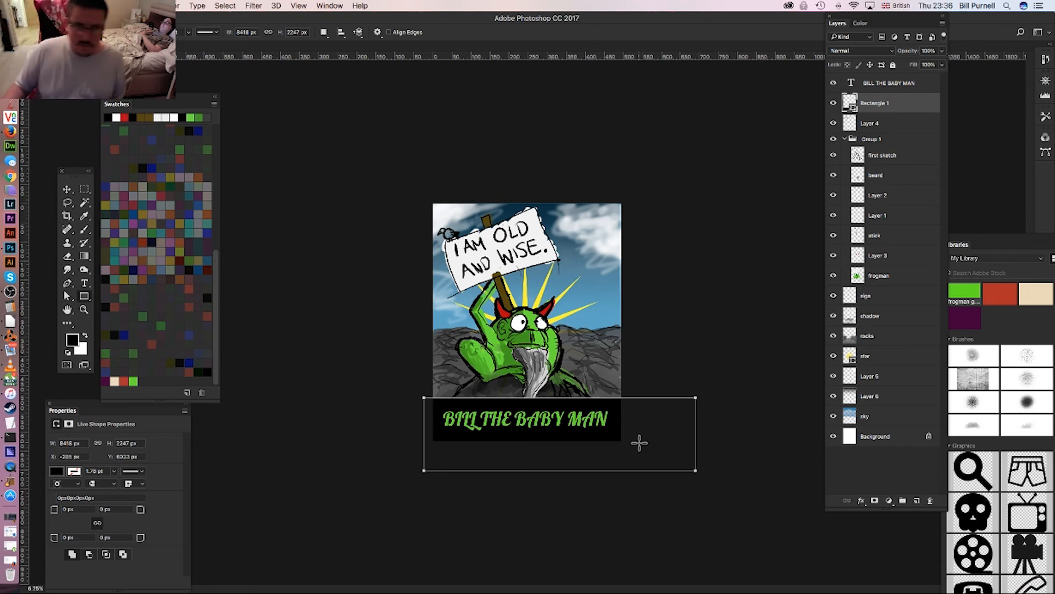
# - Change the nickname text's font from Lobster to Bebas and commit the edit
pyautogui.click(853, 83)
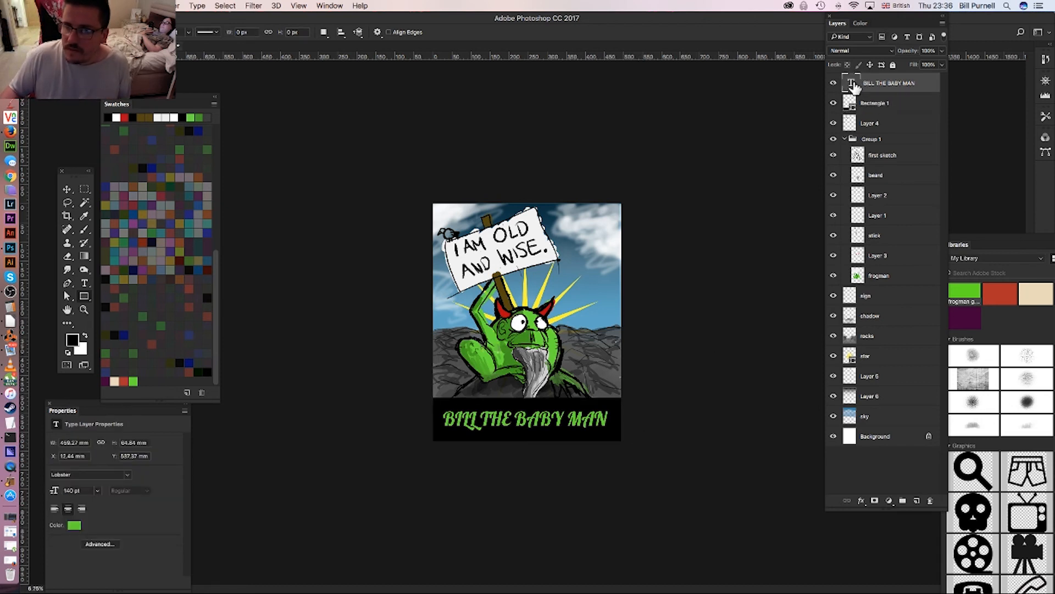
pyautogui.doubleClick(851, 84)
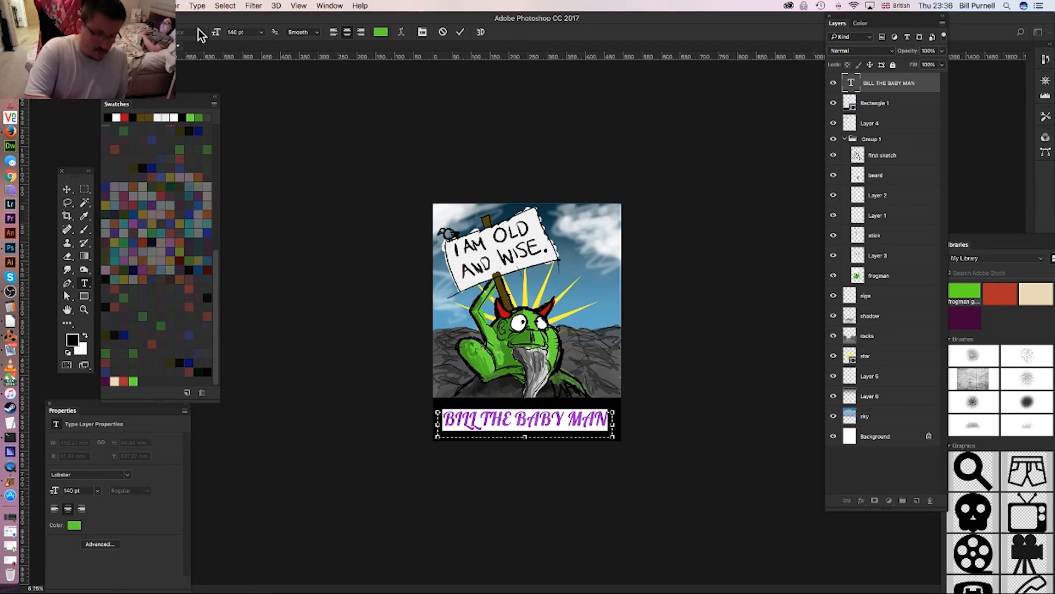
pyautogui.press('Up')
pyautogui.press('Up')
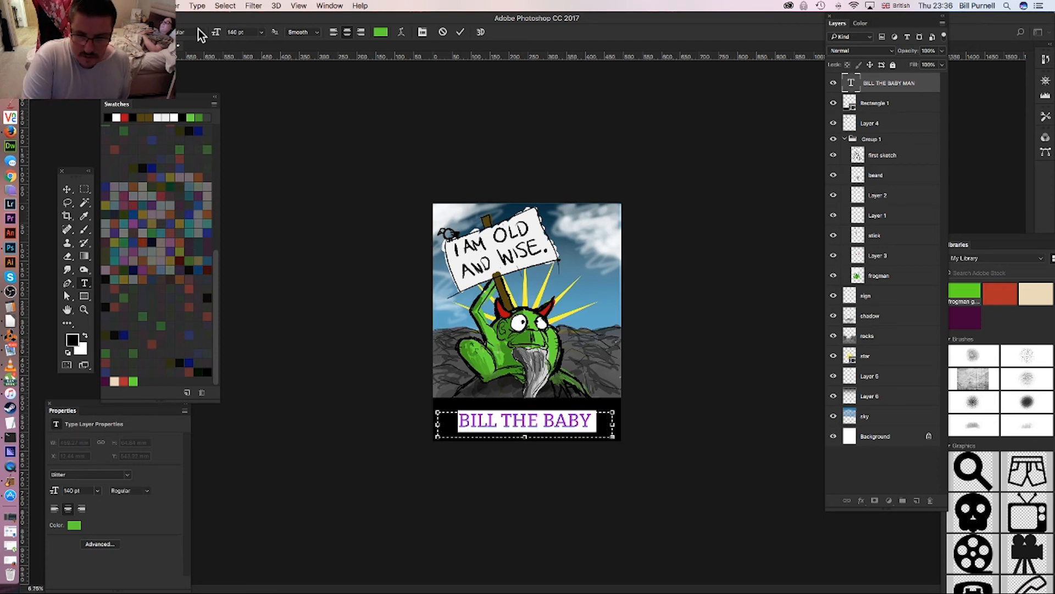
pyautogui.press('Up')
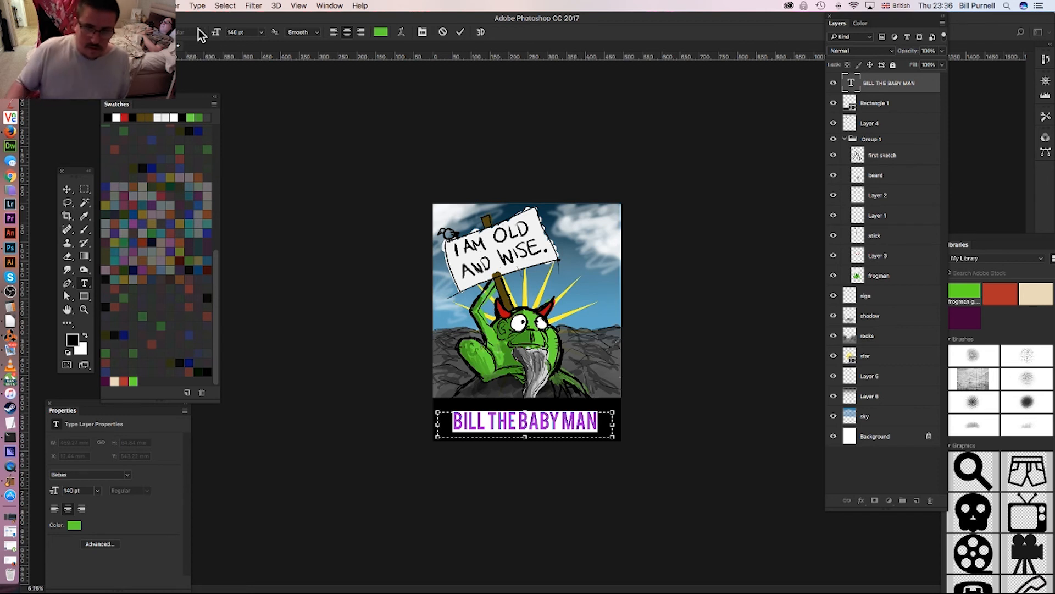
pyautogui.click(67, 189)
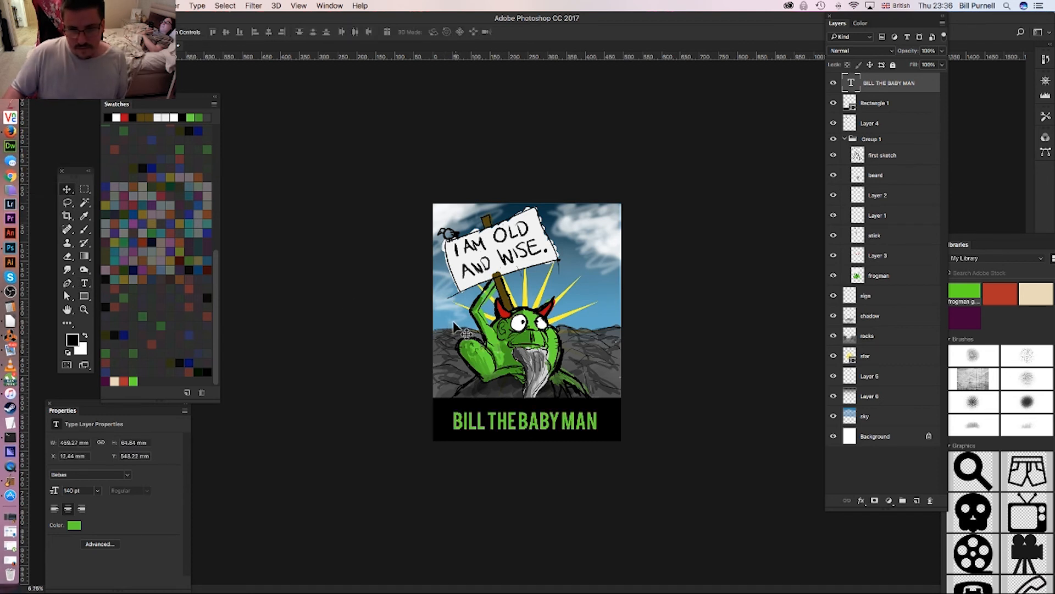
# - Check the black rectangle by toggling its visibility, and move it down to a Y position of about 6261 px
pyautogui.click(852, 108)
pyautogui.click(833, 103)
pyautogui.click(833, 103)
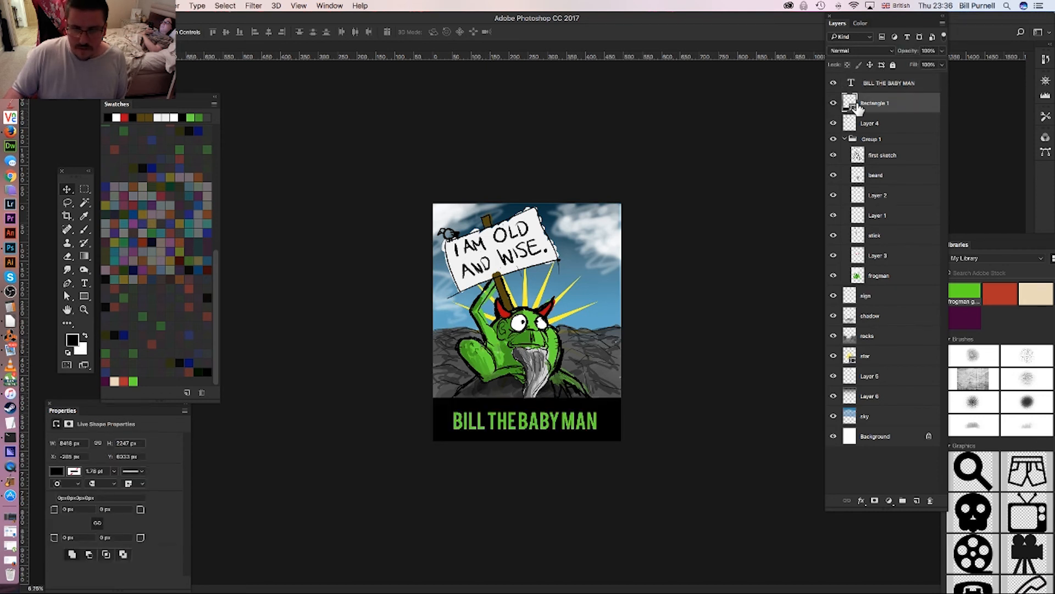
pyautogui.moveTo(582, 419); pyautogui.dragTo(583, 426)
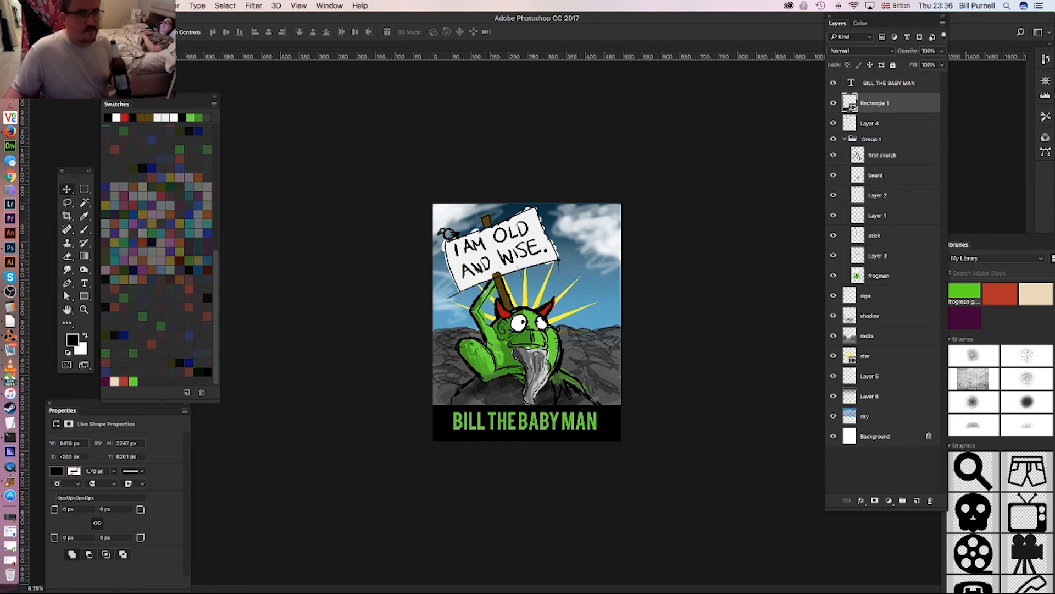
# - Close the illustration document
pyautogui.press('super+w')
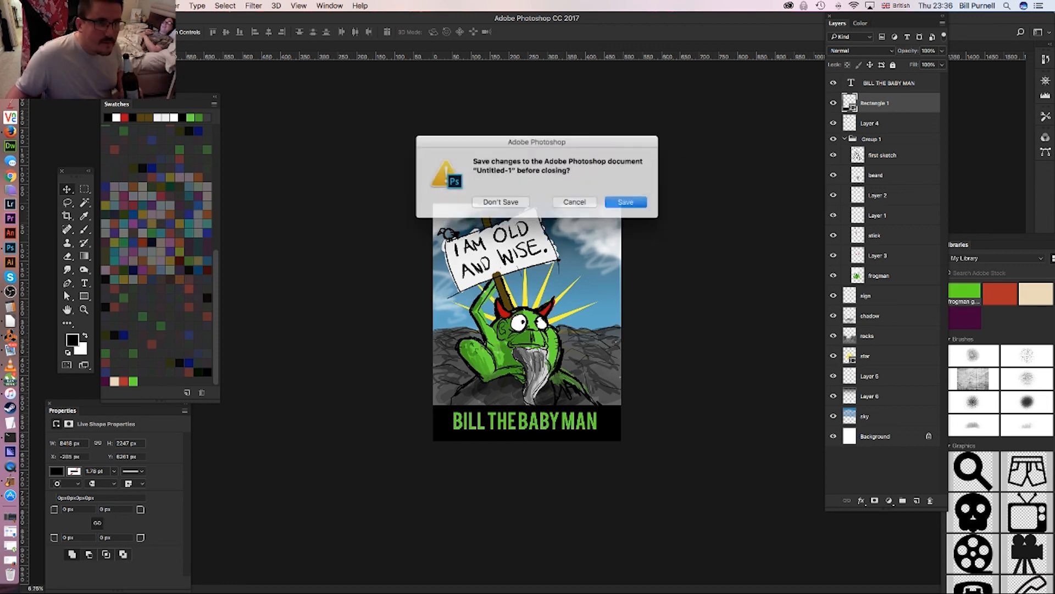